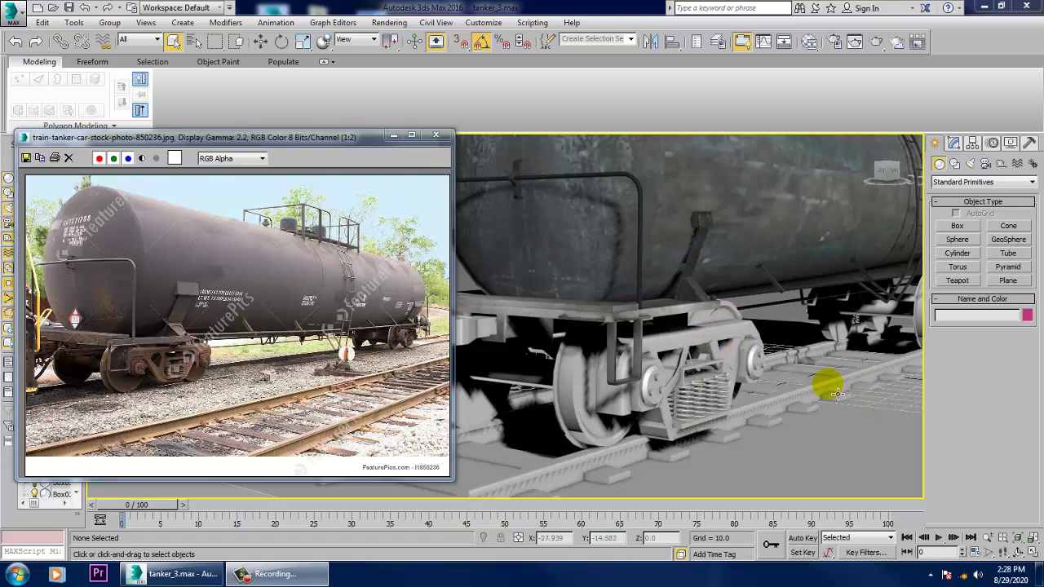
Examine the bogie's side frame, wheels and coil springs up close
alt+middle_drag(761, 403, 736, 408)
alt+middle_drag(659, 390, 836, 332)
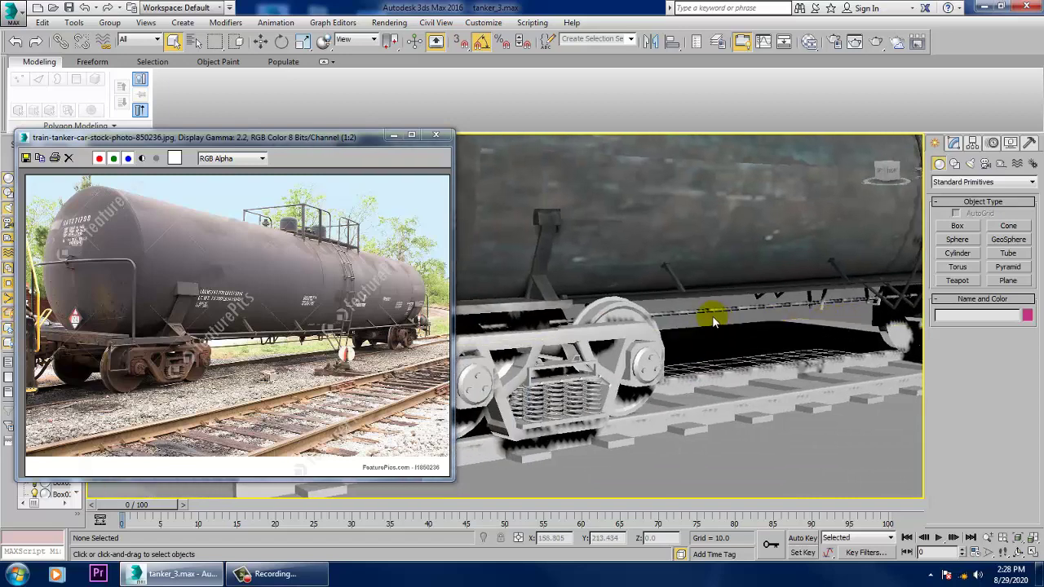
middle_drag(724, 328, 890, 327)
scroll(671, 381, up, 5)
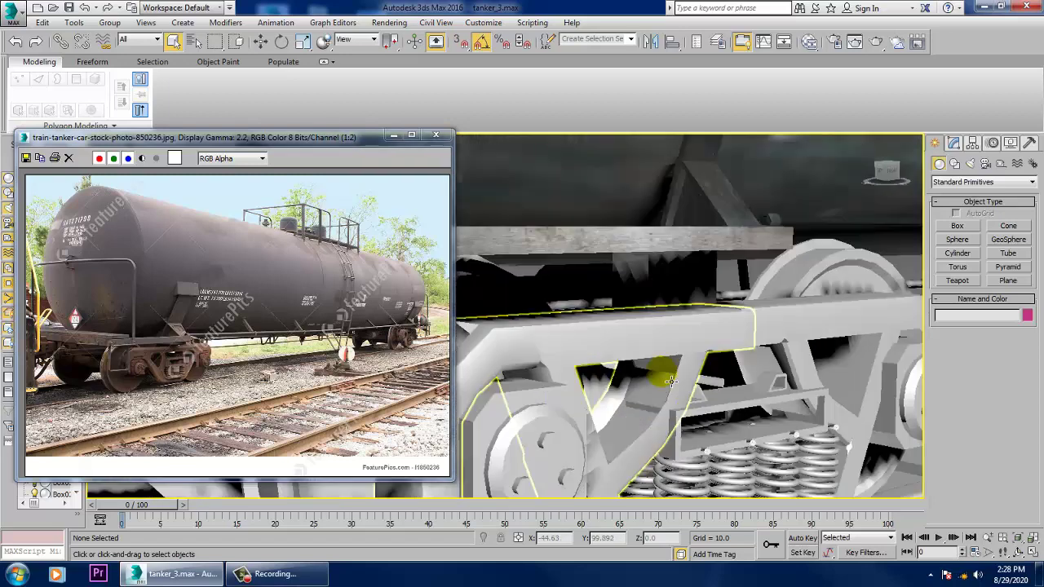
click(607, 359)
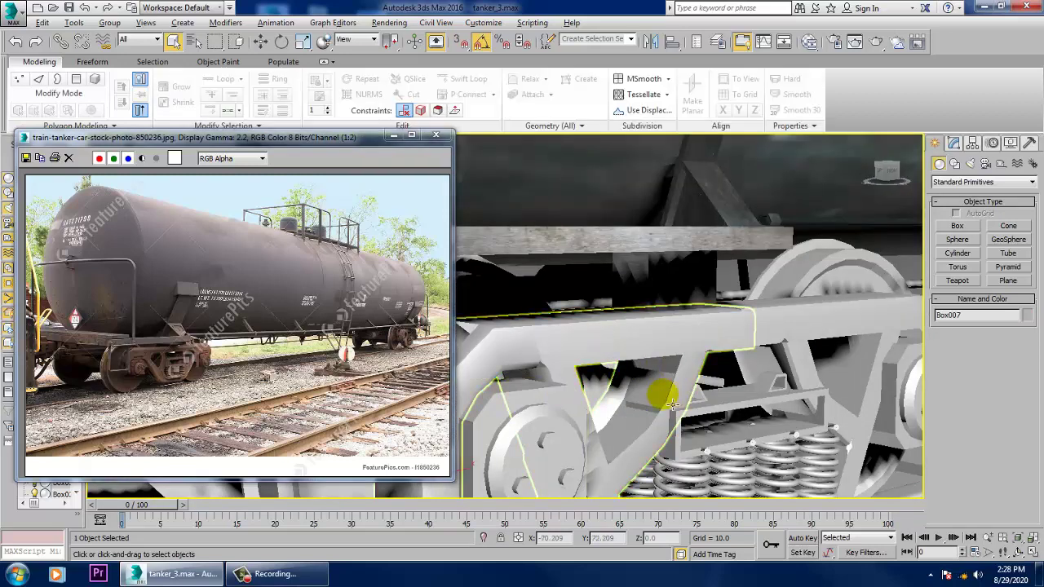
scroll(665, 406, up, 2)
middle_drag(655, 408, 739, 328)
scroll(738, 331, down, 5)
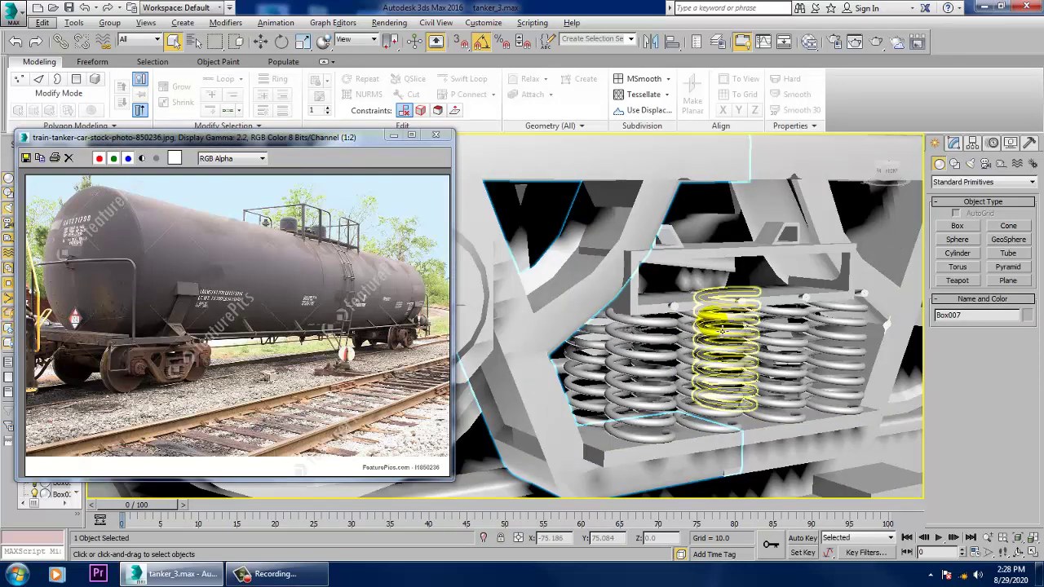
scroll(722, 330, down, 4)
Try moving the front half of the bogie's side frame along the Y axis, and undo the move
key(w)
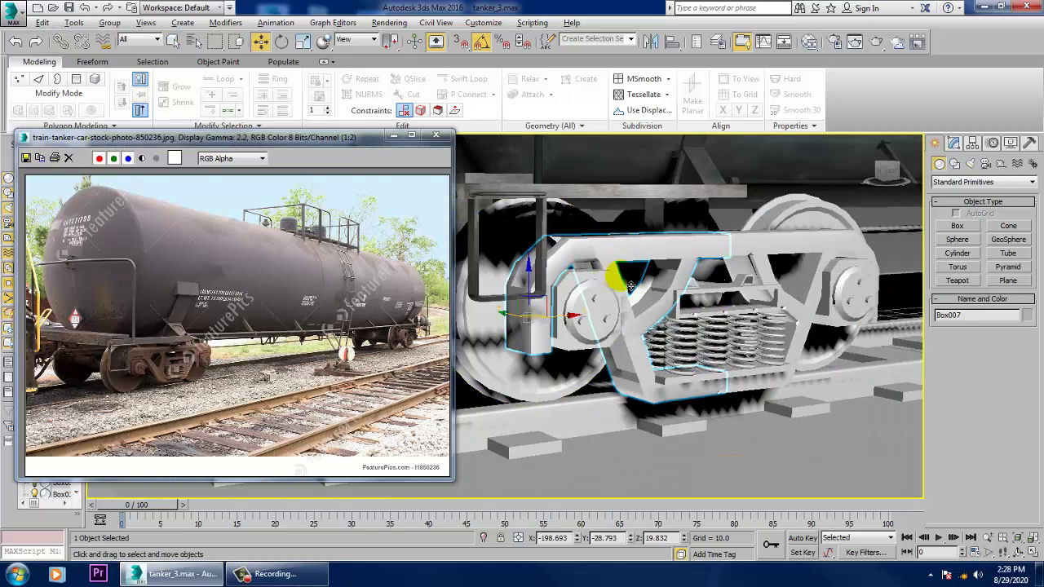
alt+middle_drag(630, 285, 658, 307)
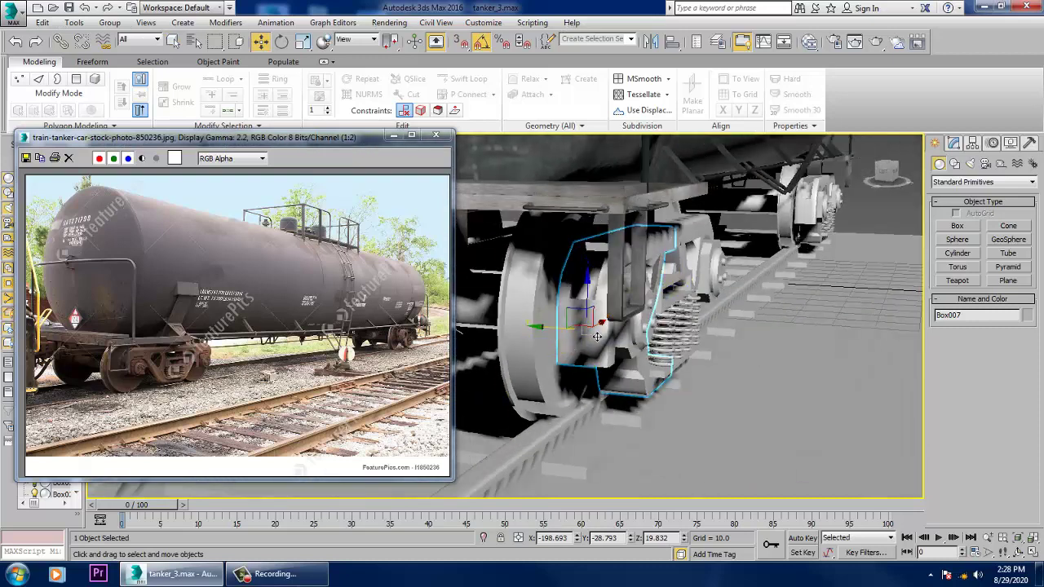
drag(540, 328, 617, 331)
key(ctrl+z)
alt+middle_drag(708, 316, 635, 316)
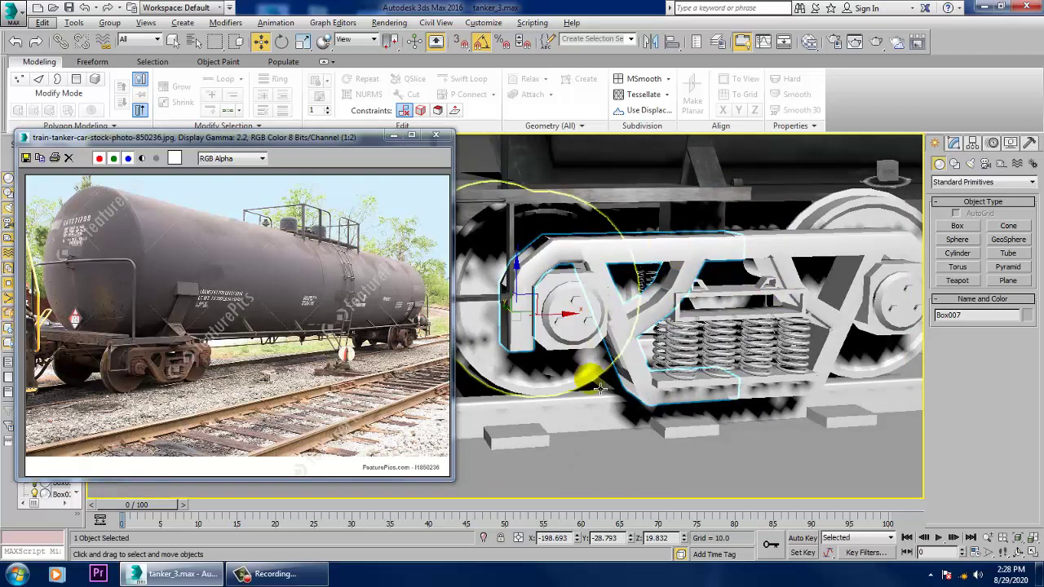
Select the front half of the side frame and display the model with edged faces
click(827, 251)
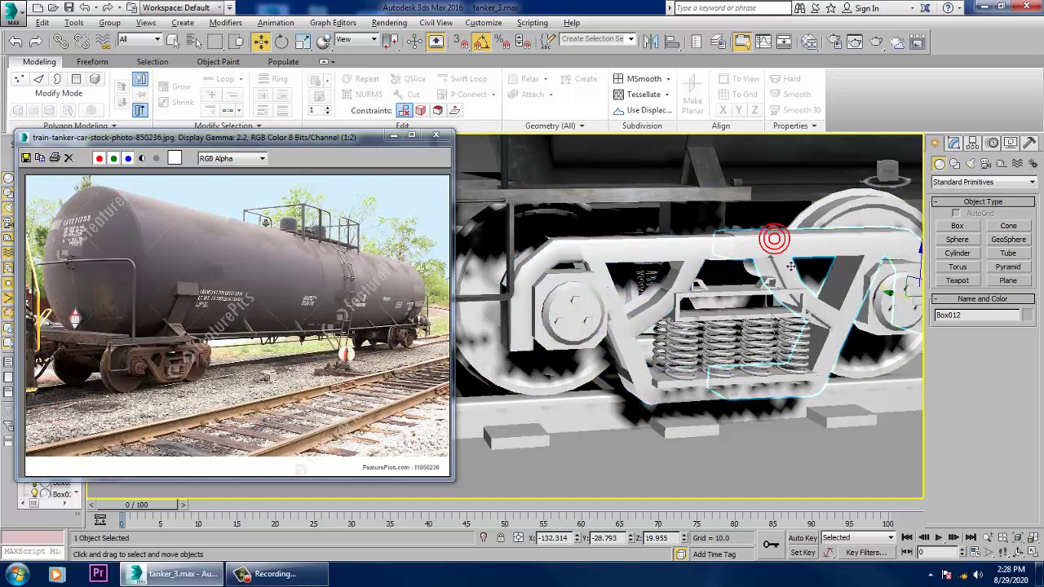
mouse_move(791, 266)
alt+middle_down()
mouse_move(699, 261)
mouse_move(787, 281)
mouse_move(777, 276)
alt+middle_up()
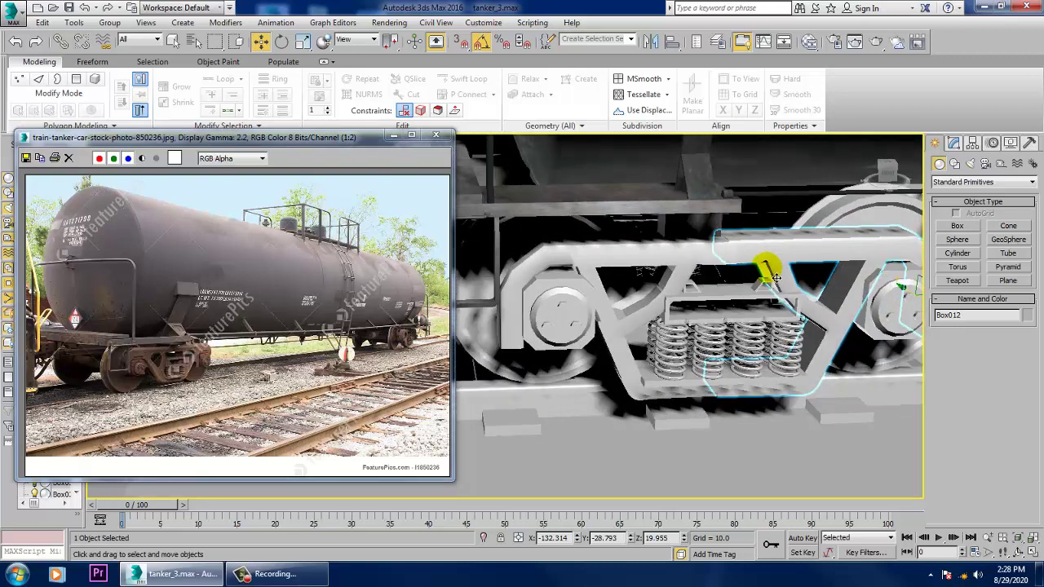
click(666, 268)
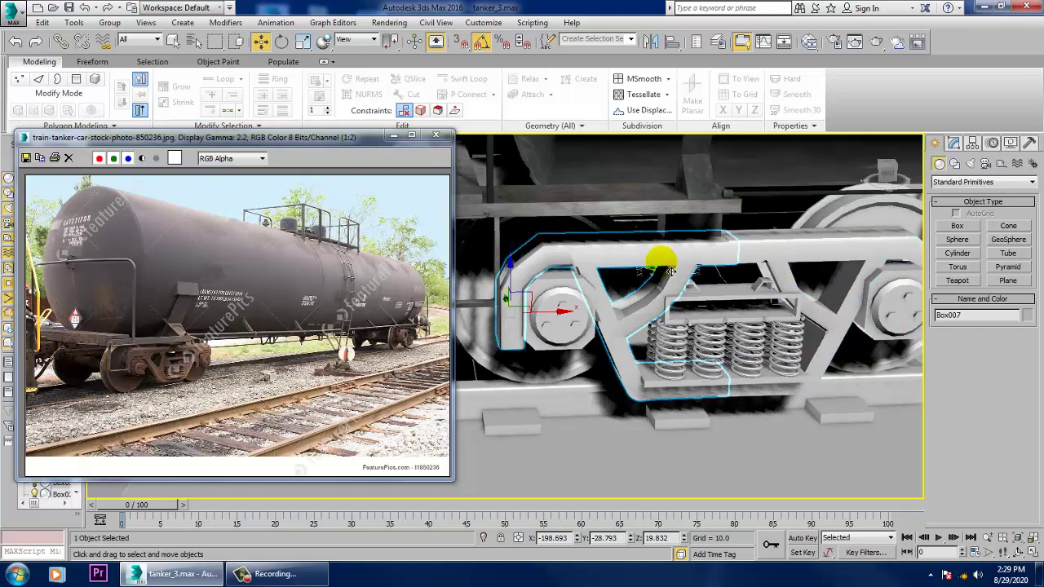
key(F3)
key(F3)
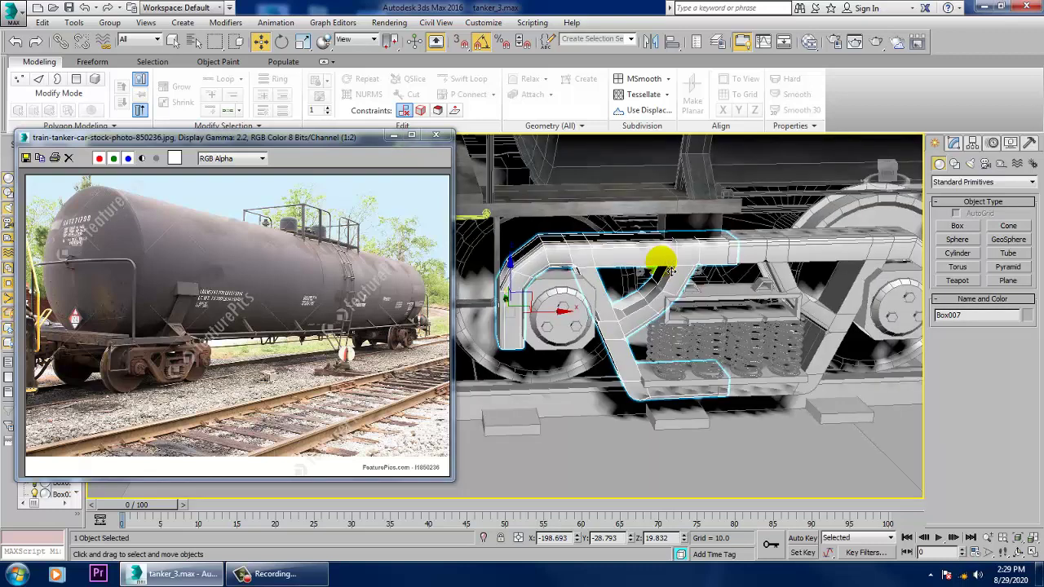
Isolate both halves of the bogie's side frame from the rest of the scene
key(z)
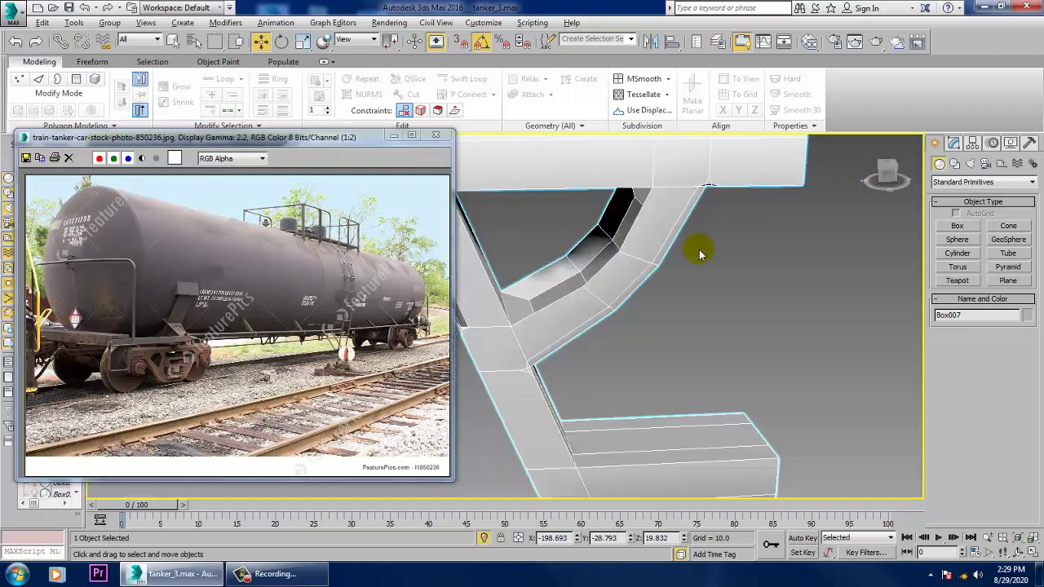
right_click(756, 260)
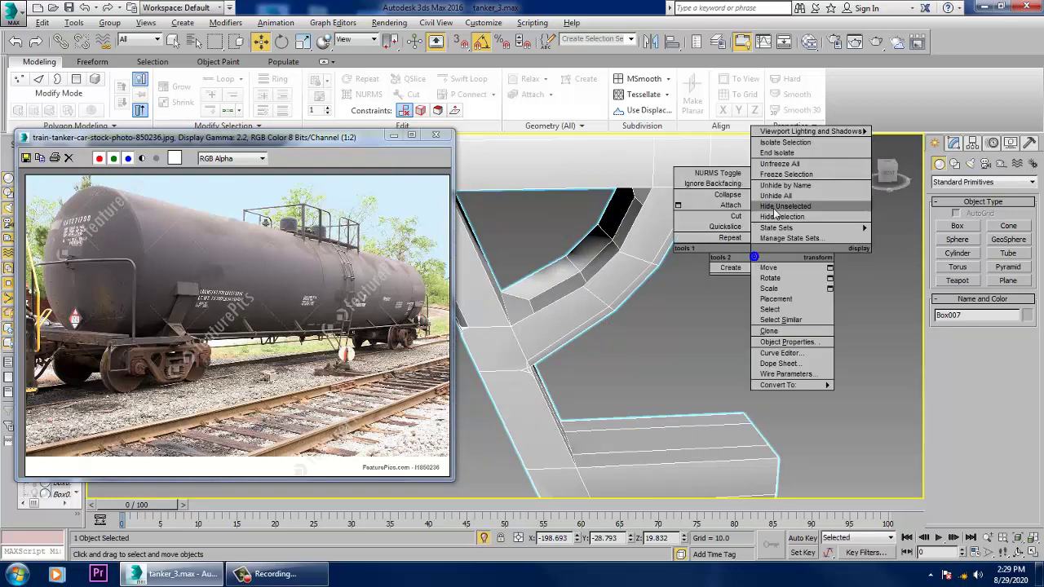
click(776, 153)
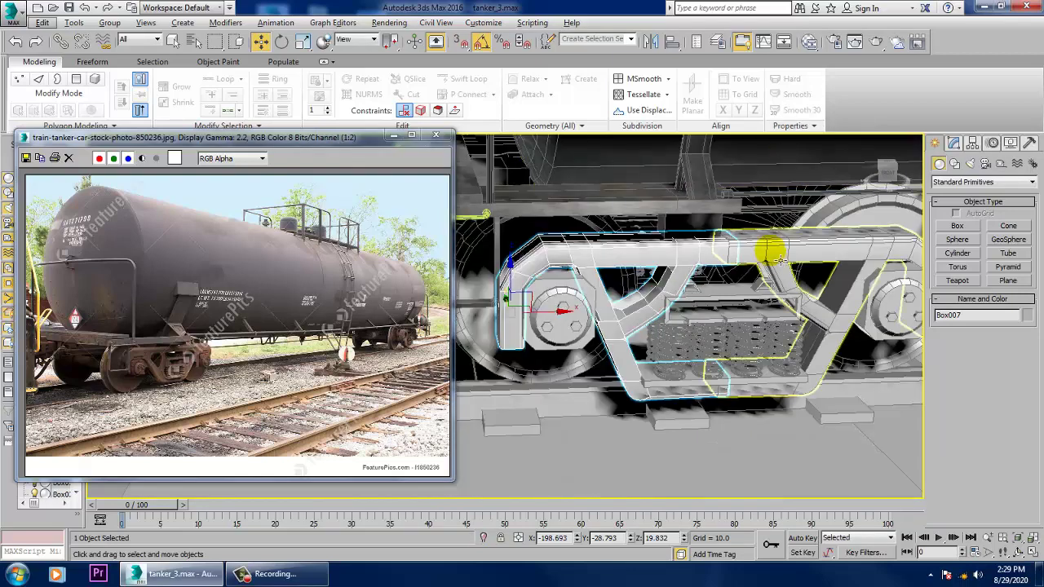
ctrl+click(780, 259)
key(alt+q)
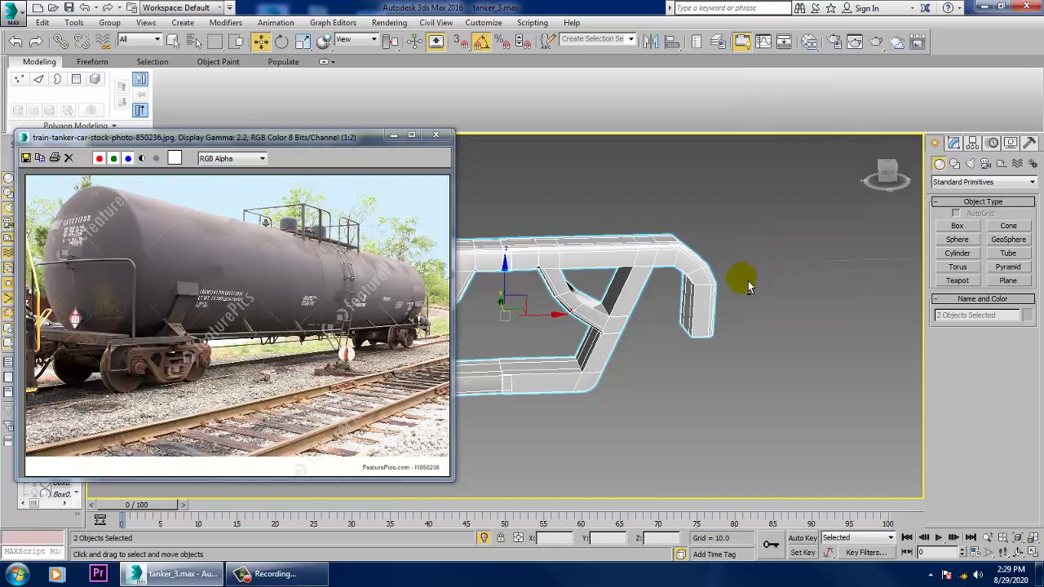
Try sliding the rear half of the side frame along the X axis, away from the front half
click(728, 224)
middle_drag(466, 241, 538, 266)
click(661, 293)
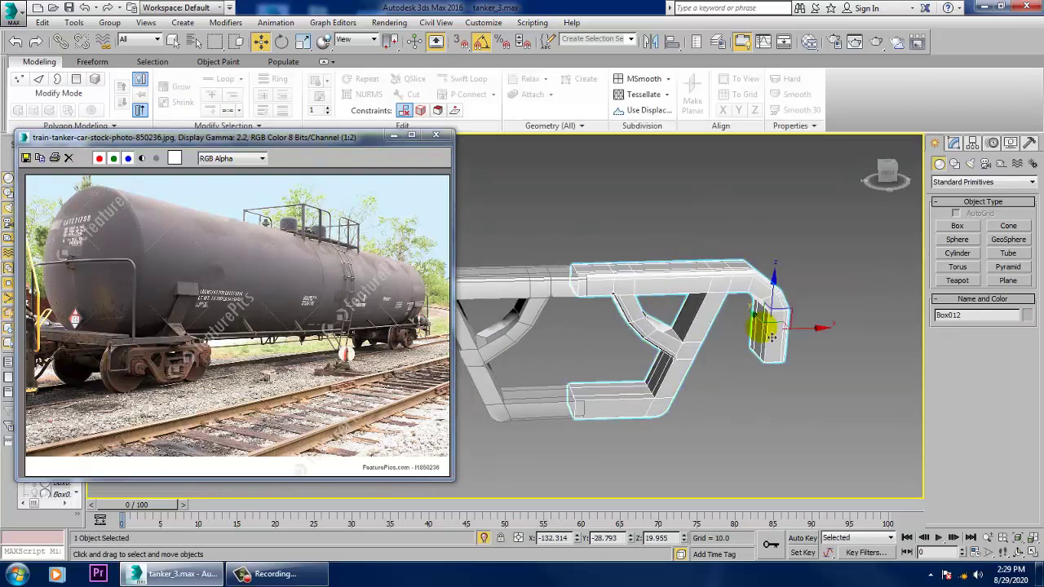
drag(811, 336, 827, 336)
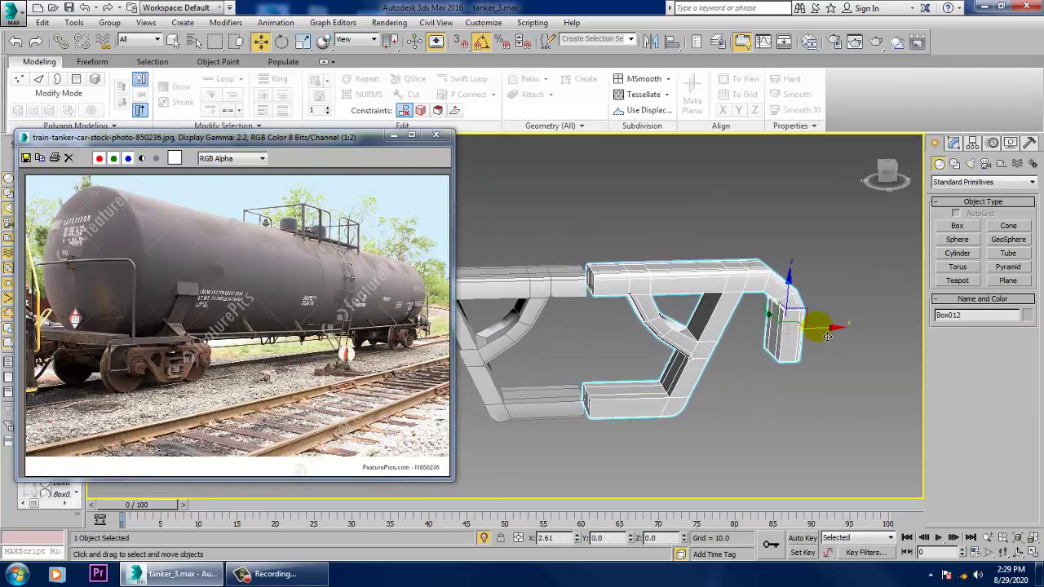
alt+middle_drag(612, 367, 712, 333)
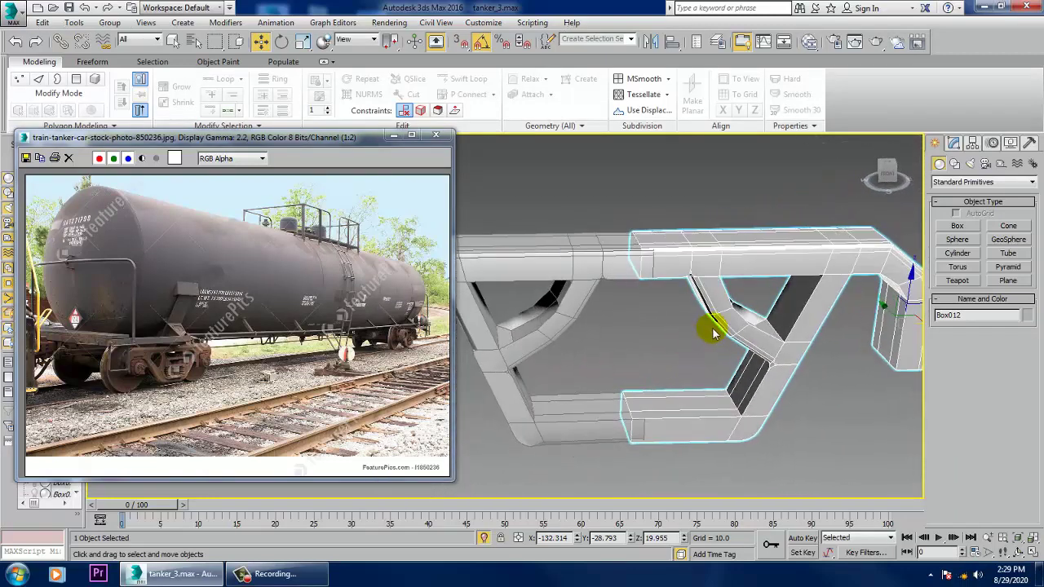
Undo the recent changes and end the isolation of the two side frame halves
right_click(710, 199)
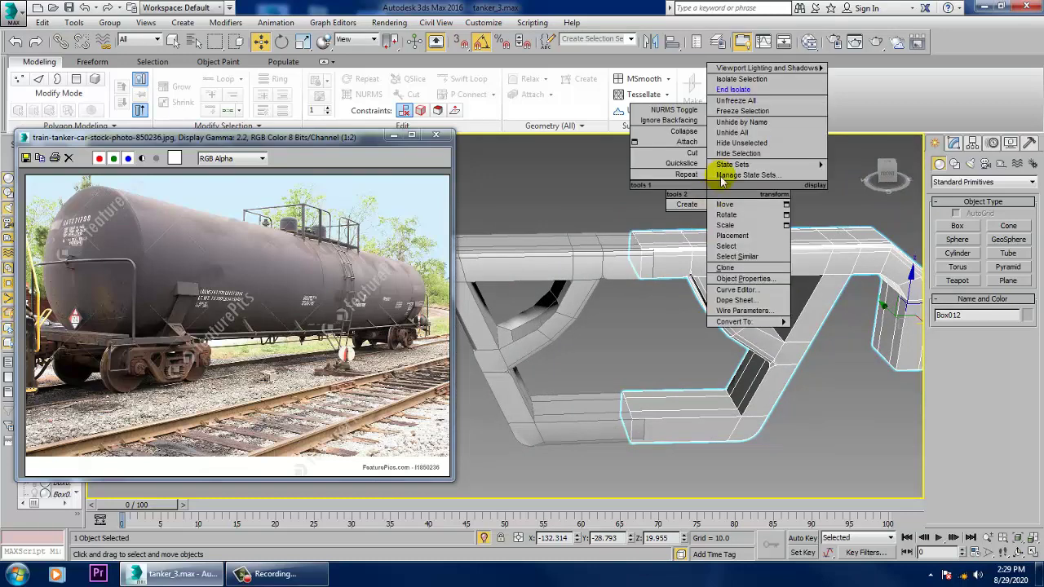
click(738, 105)
key(ctrl+z)
key(ctrl+z)
key(ctrl+z)
key(ctrl+z)
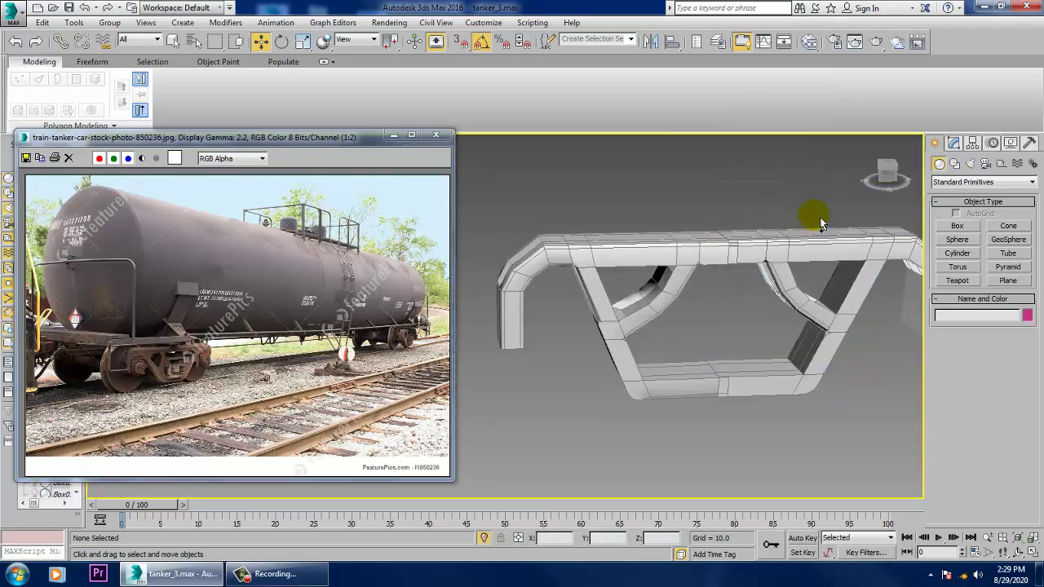
Isolate only the front half of the bogie's side frame, Box007
click(839, 459)
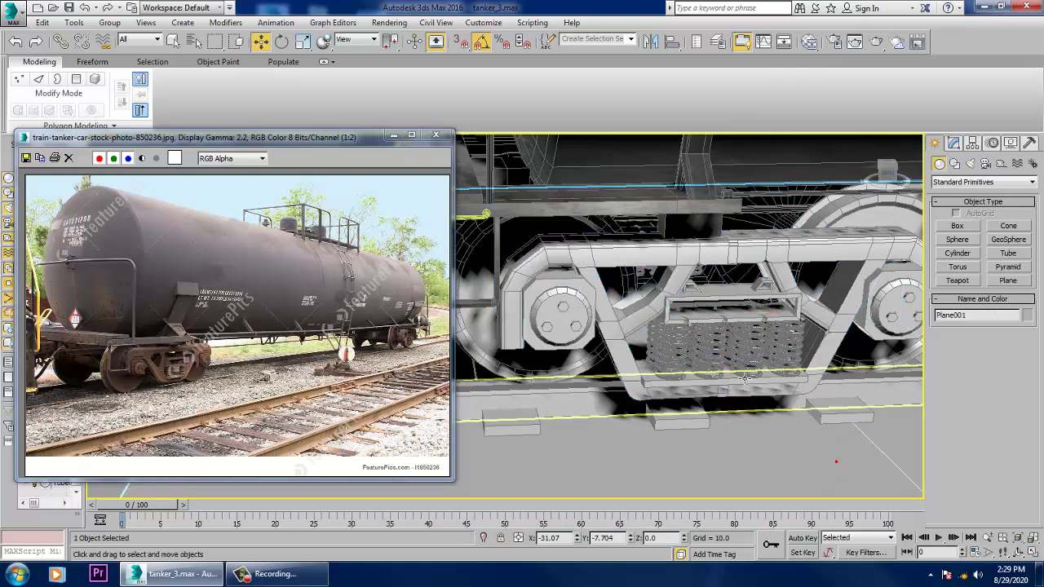
click(626, 259)
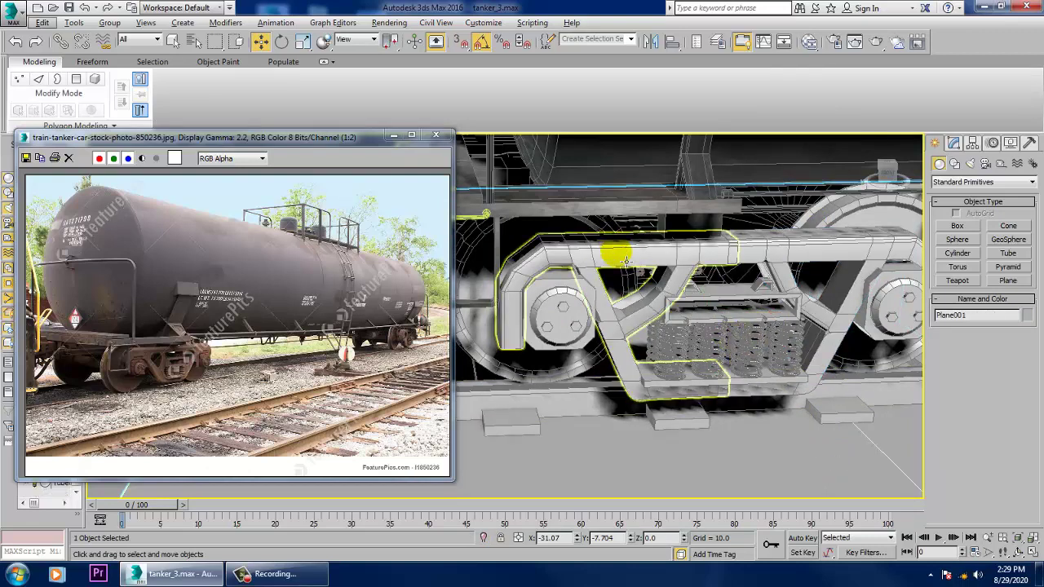
key(alt+q)
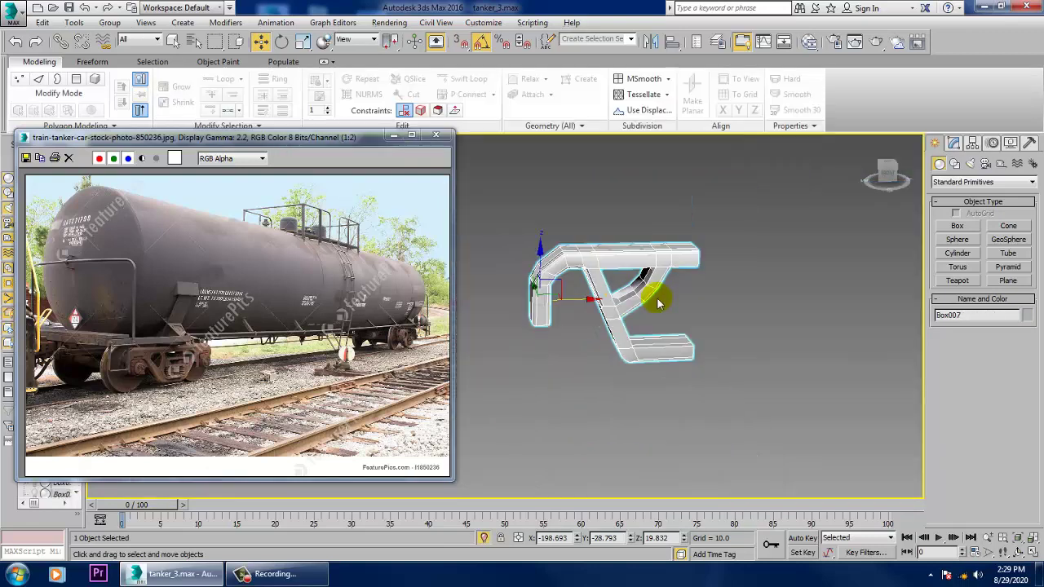
Apply an Unwrap UVW modifier to the isolated frame half and enter its Polygon level
click(952, 145)
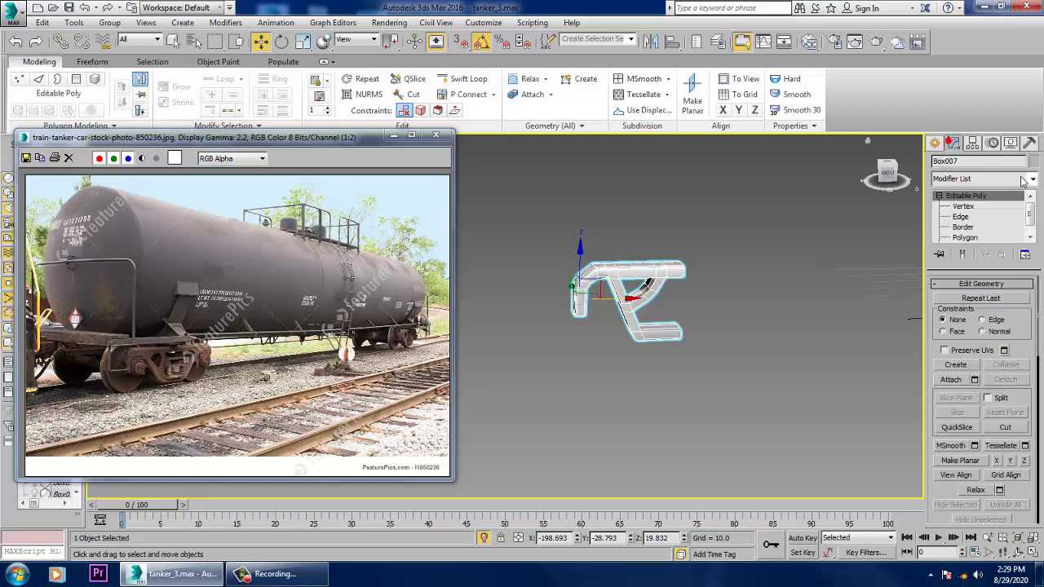
click(1032, 180)
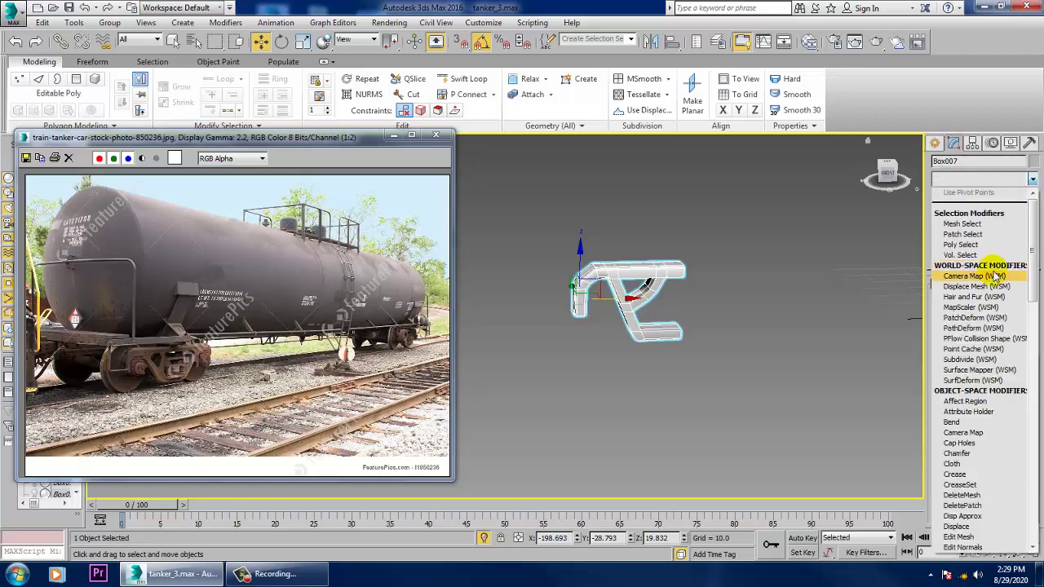
scroll(990, 326, down, 10)
click(978, 427)
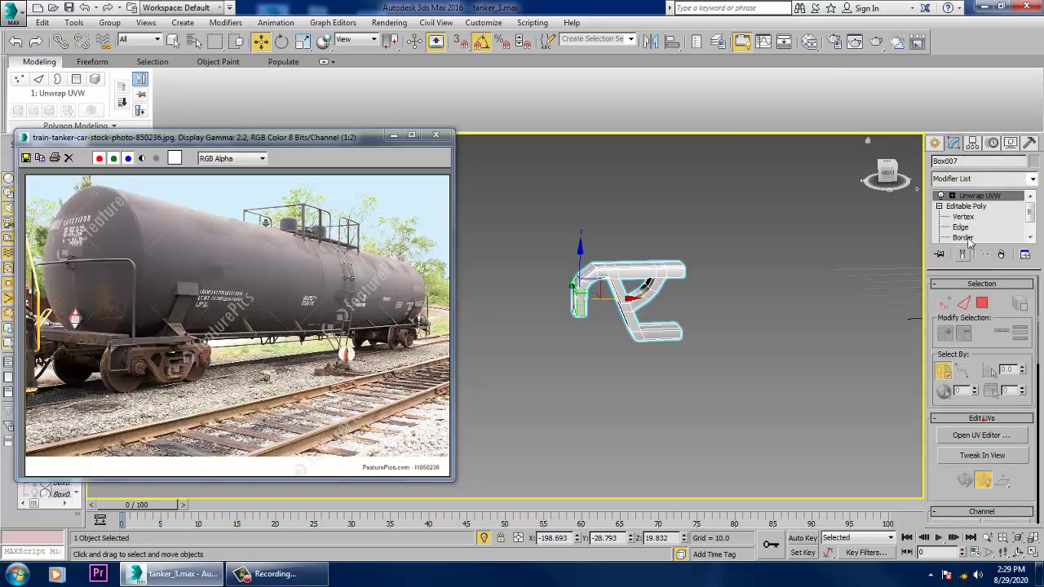
click(951, 197)
click(977, 228)
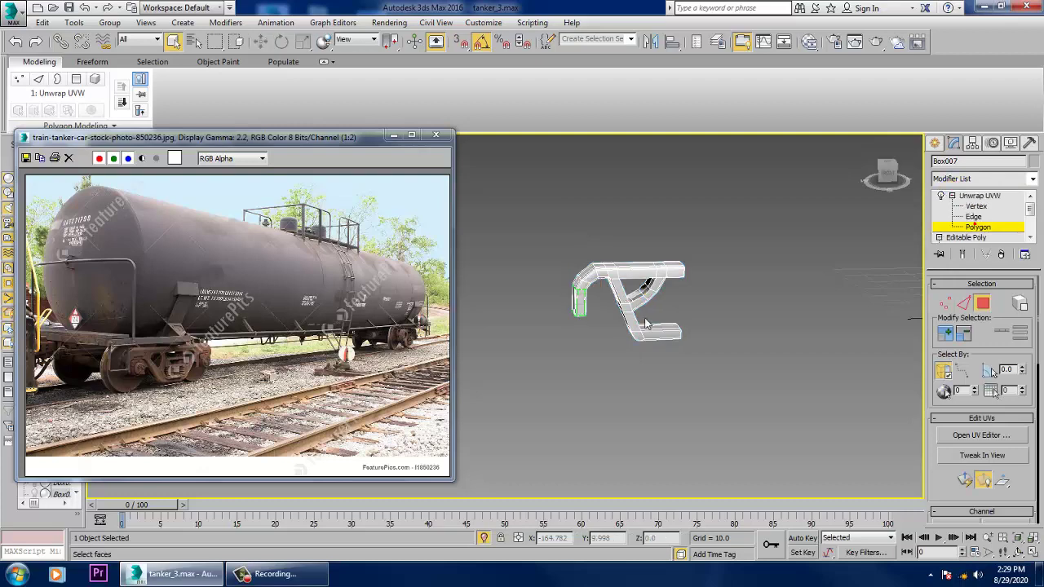
Select all polygons of the isolated frame half in the Perspective view
key(alt+w)
right_click(774, 214)
scroll(659, 283, down, 5)
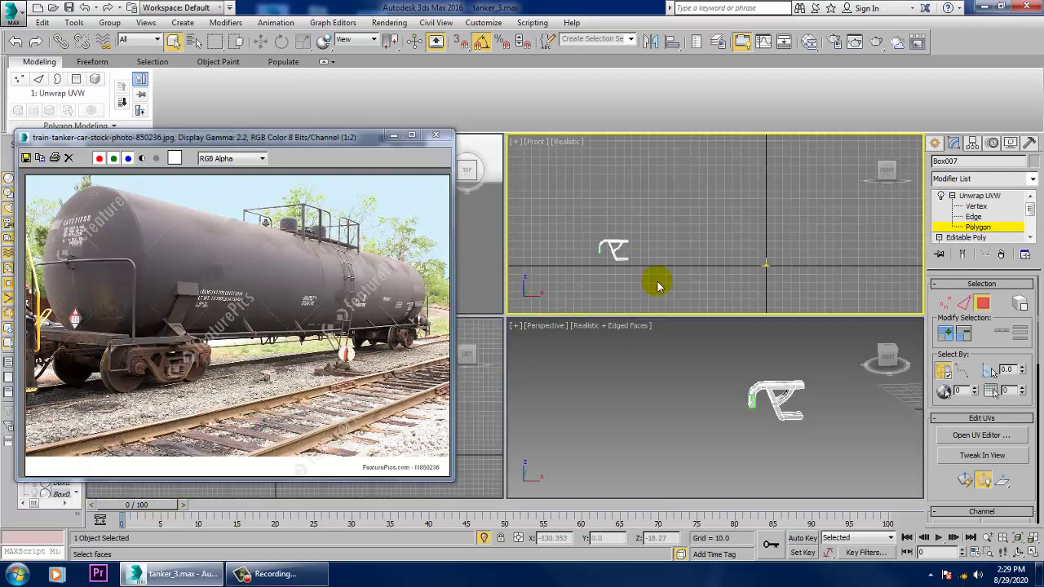
middle_drag(656, 279, 737, 218)
key(alt+w)
middle_drag(580, 300, 710, 270)
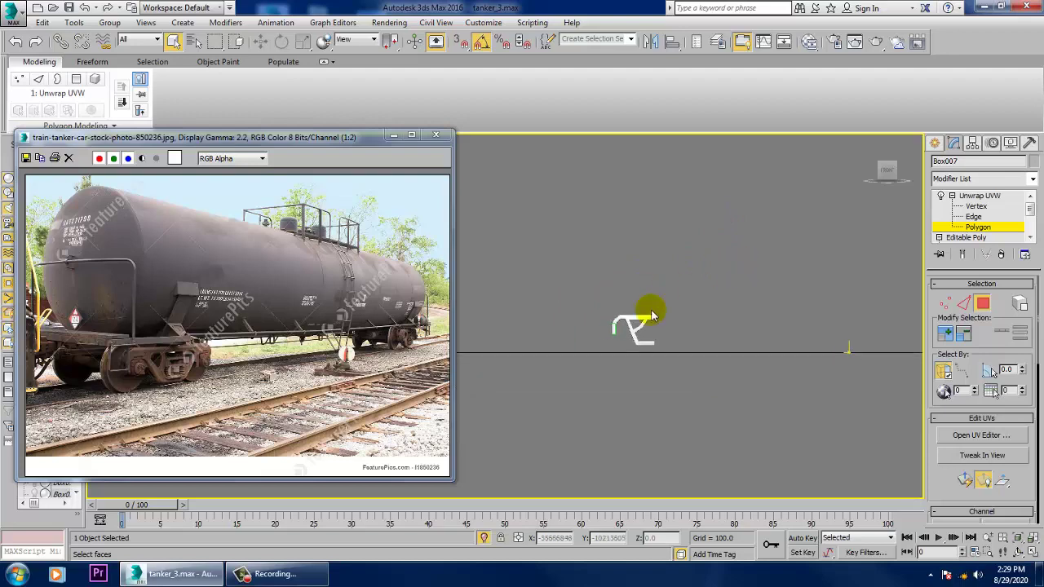
scroll(650, 310, up, 3)
key(alt+w)
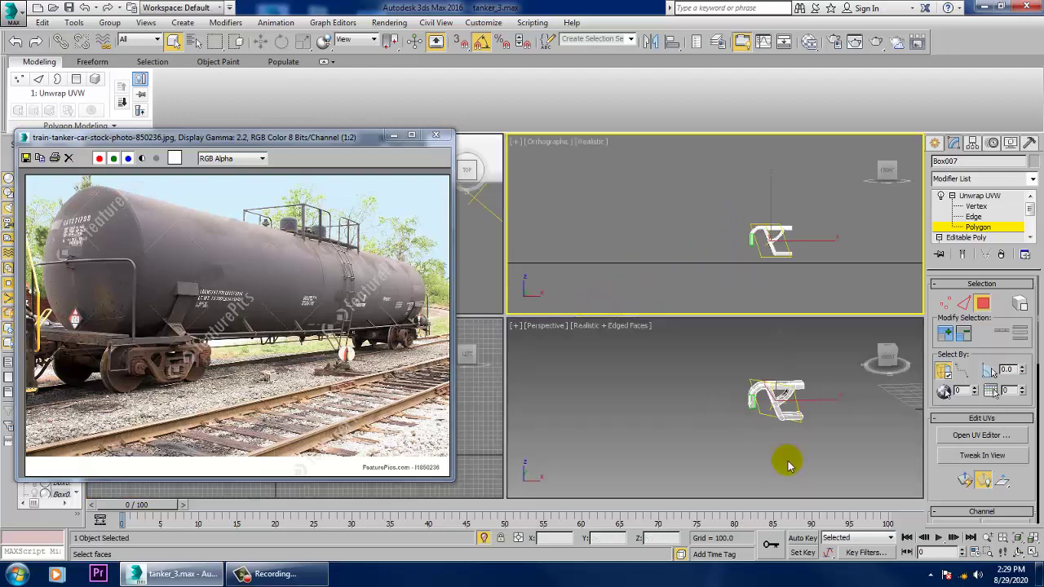
right_click(789, 466)
key(alt+w)
alt+middle_drag(759, 421, 771, 347)
key(ctrl+a)
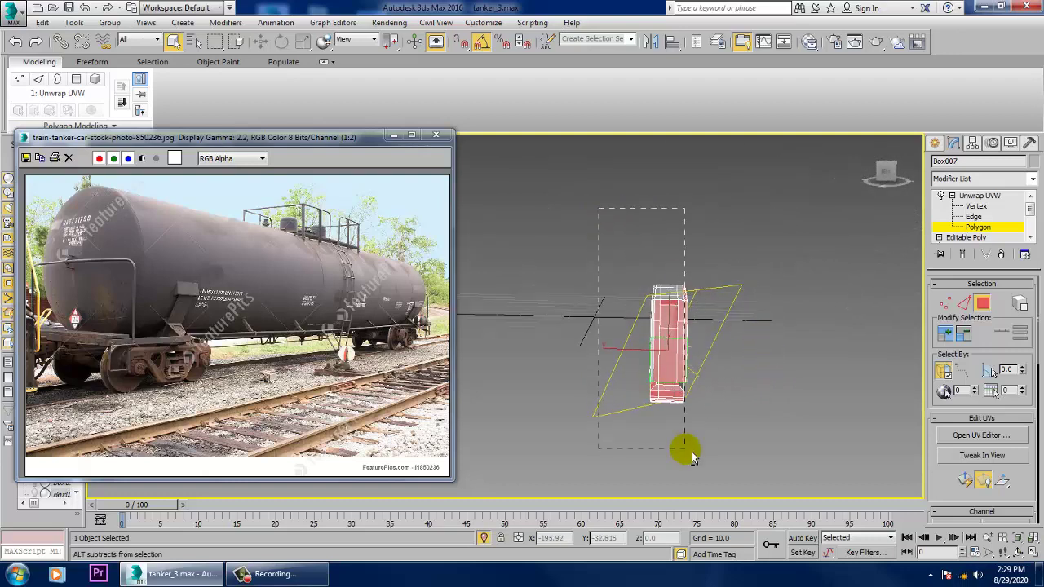
Subtract the back, top, end and inner side polygons from the frame half's selection, keeping its front face selected
alt+middle_drag(688, 457, 794, 296)
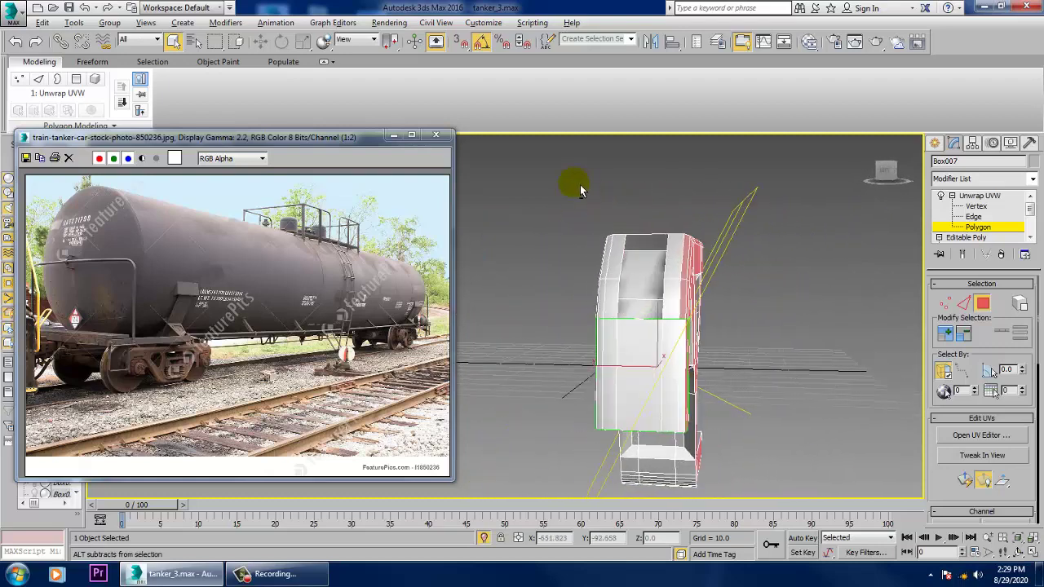
alt+middle_drag(645, 380, 627, 260)
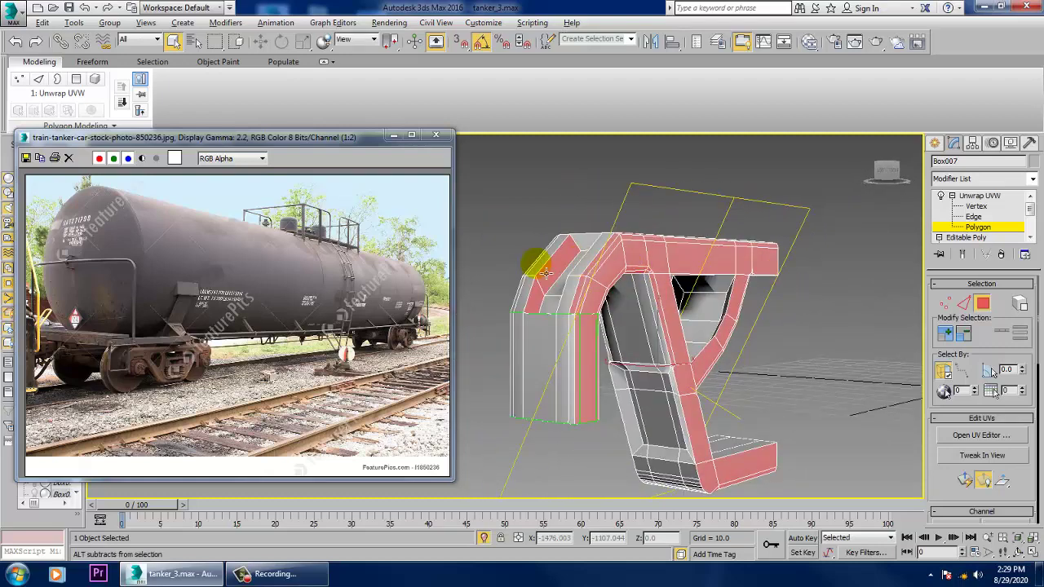
alt+middle_drag(541, 301, 678, 376)
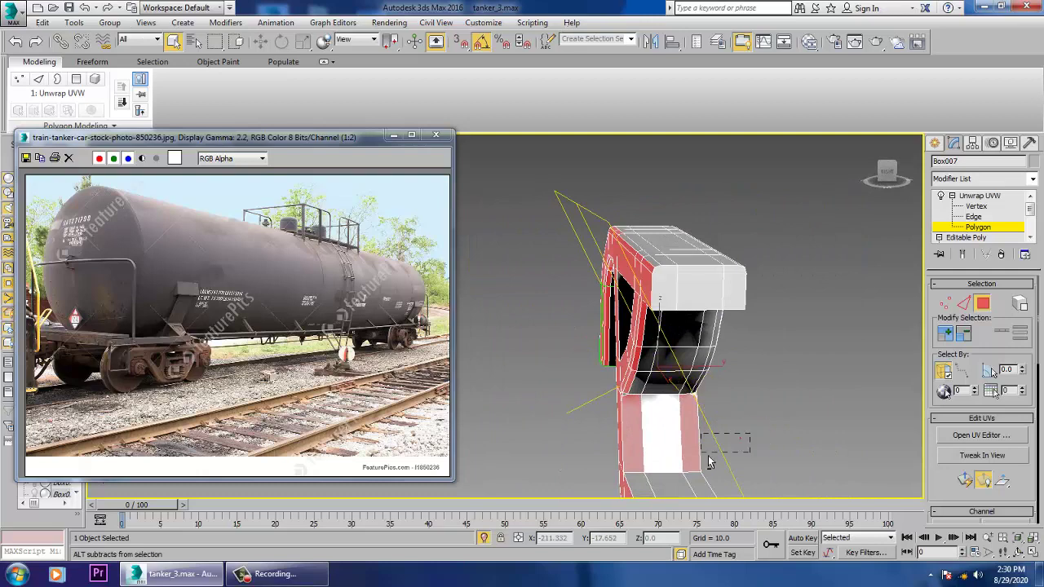
alt+middle_drag(708, 463, 662, 294)
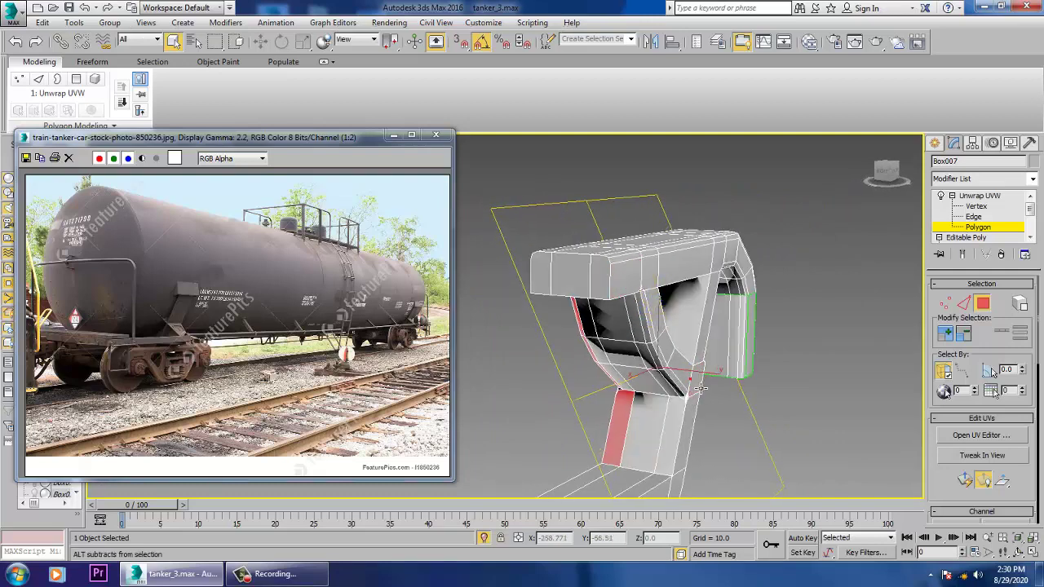
alt+middle_drag(700, 389, 759, 301)
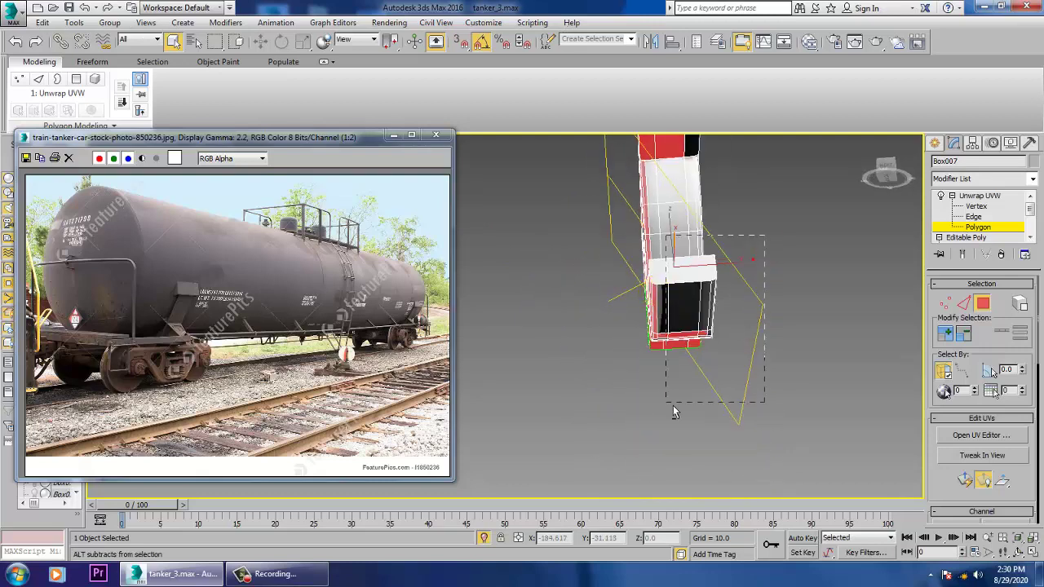
alt+middle_drag(668, 410, 752, 344)
alt+middle_drag(706, 412, 630, 274)
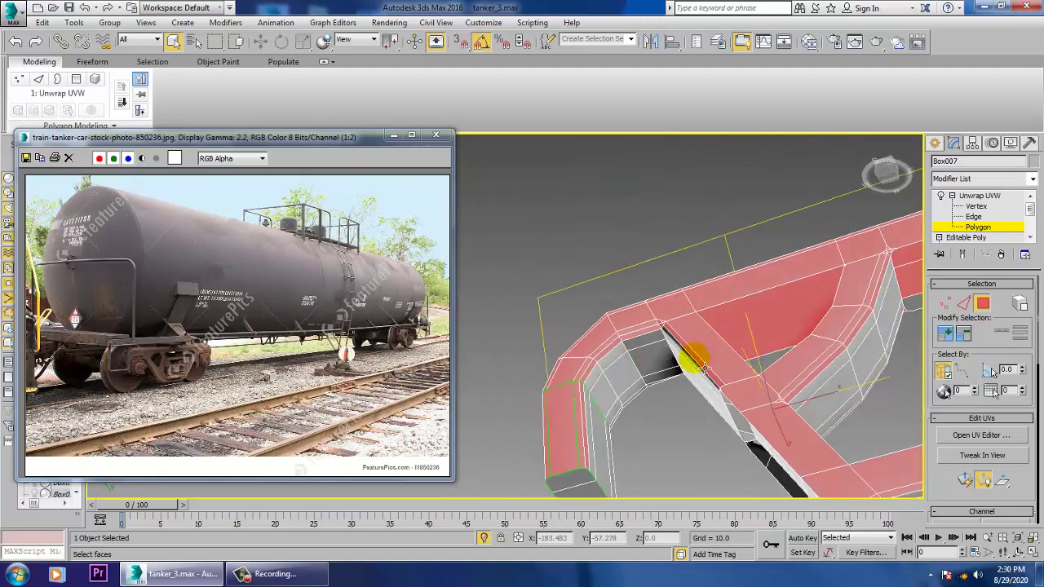
Deselect the leftover inner polygons near the curved brace in wireframe display, and return the view to shaded display
alt+middle_drag(703, 366, 731, 288)
scroll(683, 299, down, 5)
key(F3)
scroll(720, 313, up, 5)
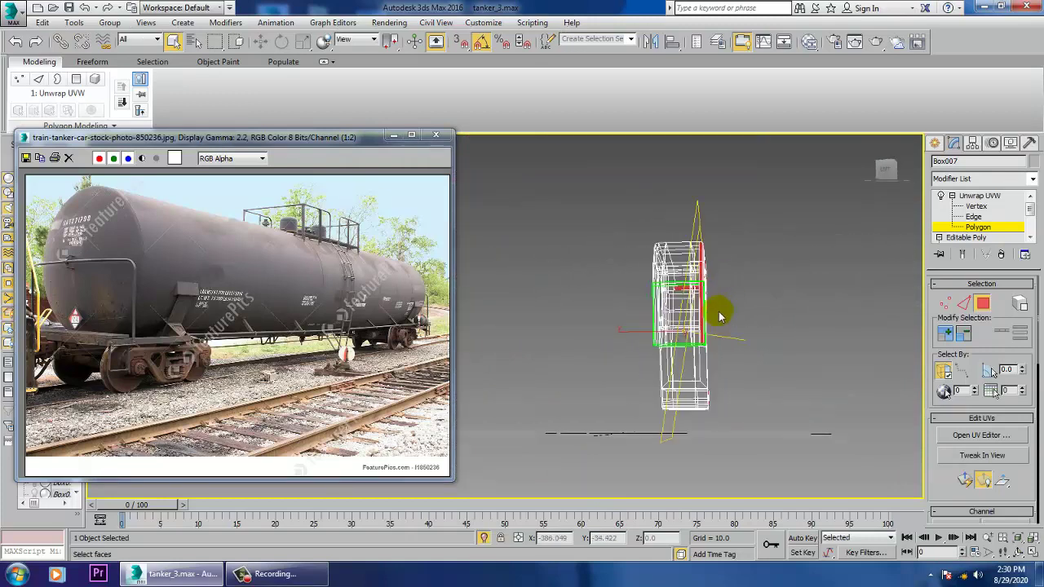
mouse_move(653, 308)
alt+middle_down()
mouse_move(662, 295)
mouse_move(643, 325)
alt+middle_up()
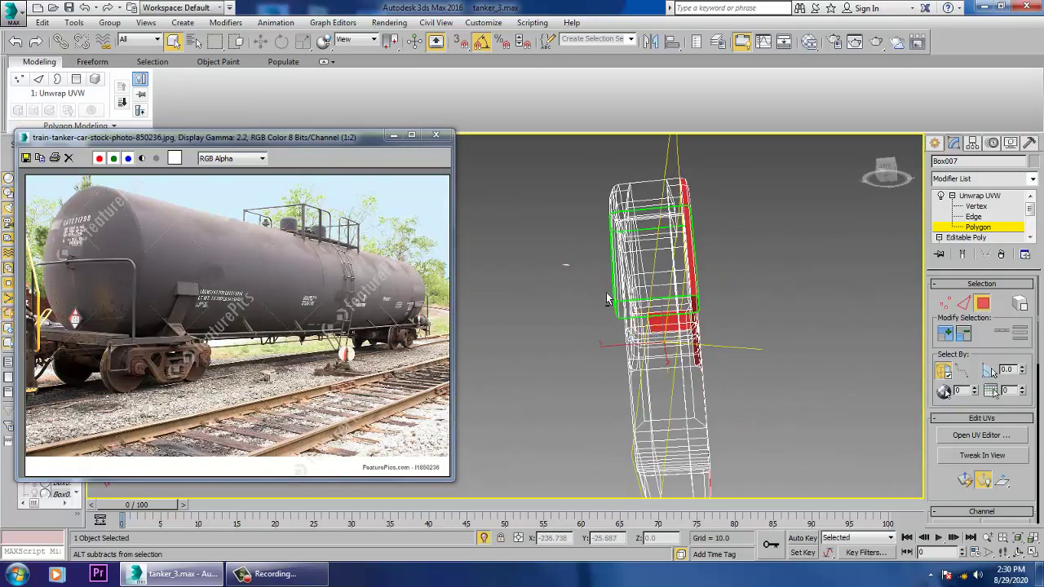
alt+middle_drag(668, 369, 848, 357)
key(F3)
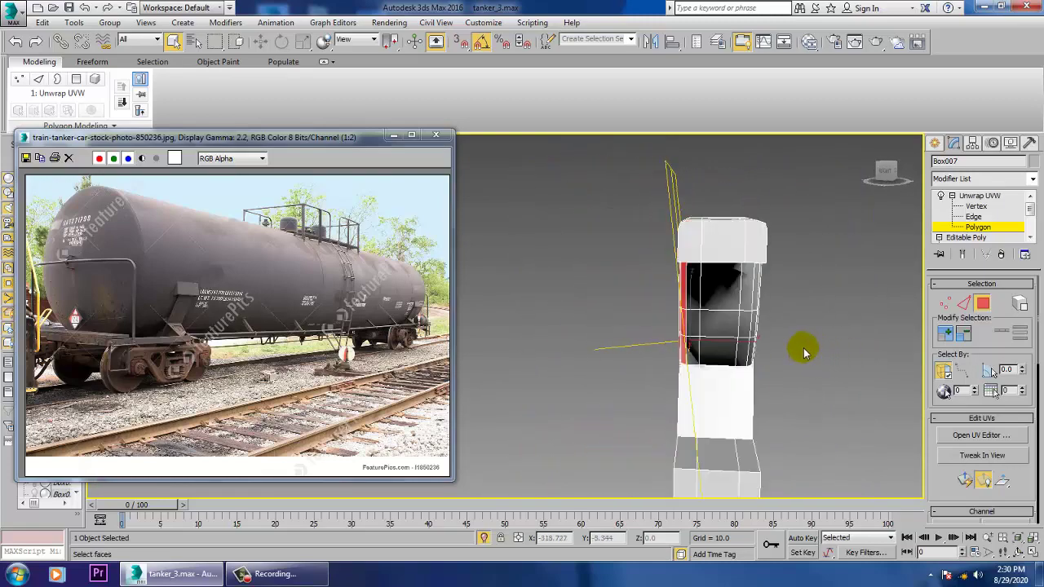
alt+middle_drag(764, 293, 766, 259)
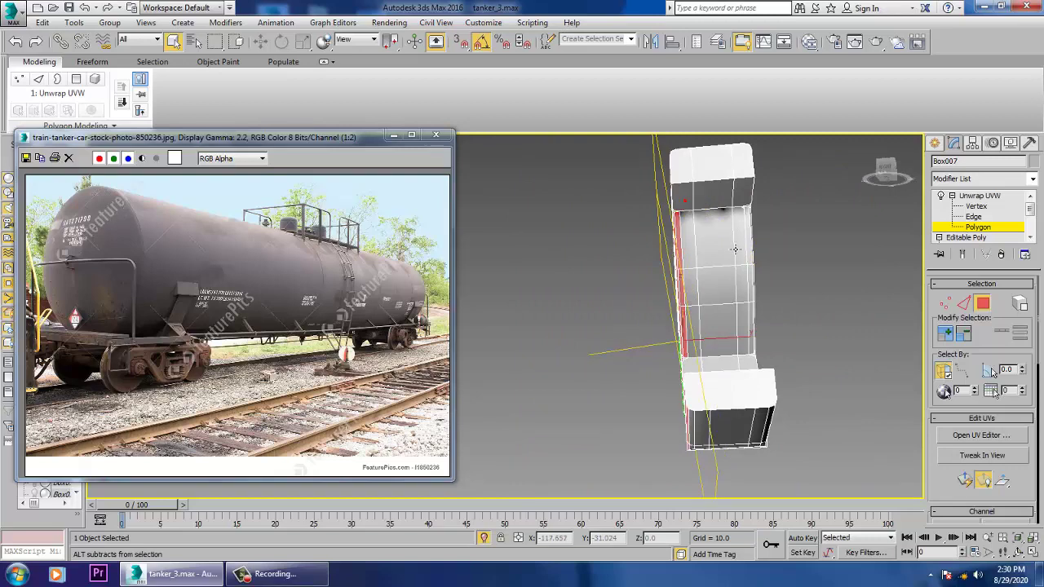
alt+middle_drag(697, 210, 972, 342)
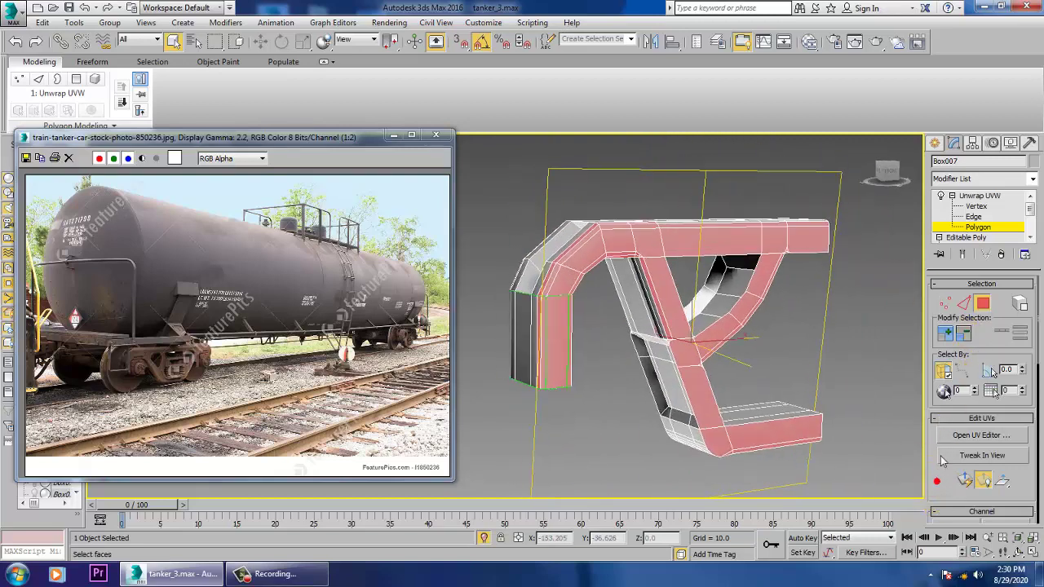
Apply a planar projection to the selected front face polygons and align it to the Y axis
scroll(938, 485, down, 5)
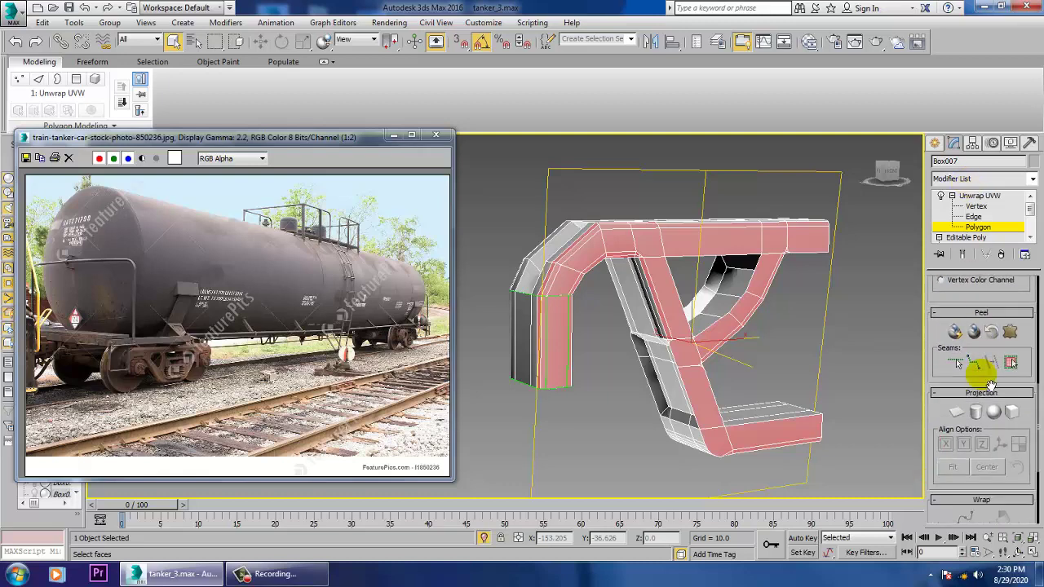
click(957, 414)
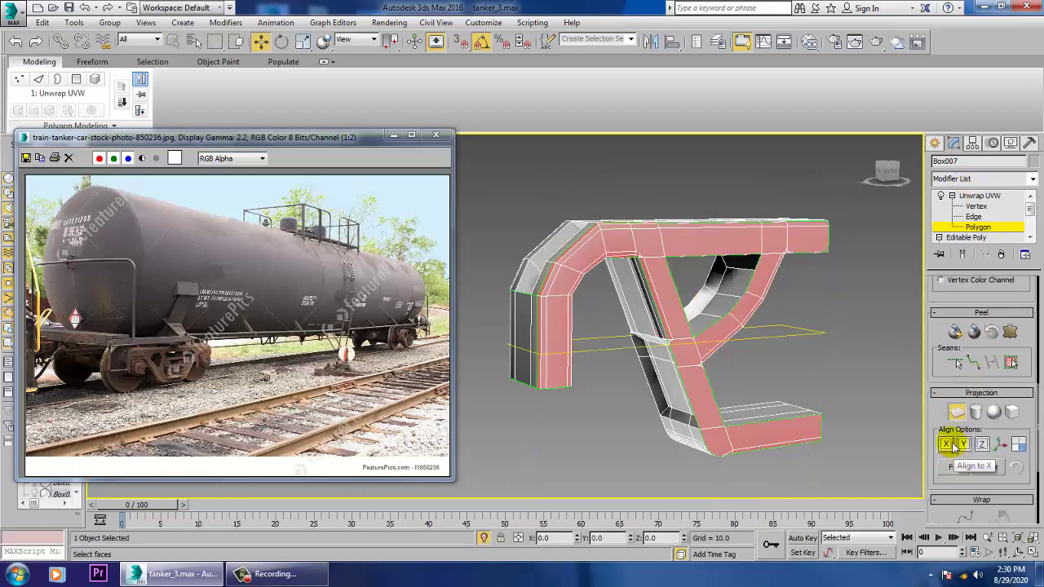
click(948, 446)
click(962, 444)
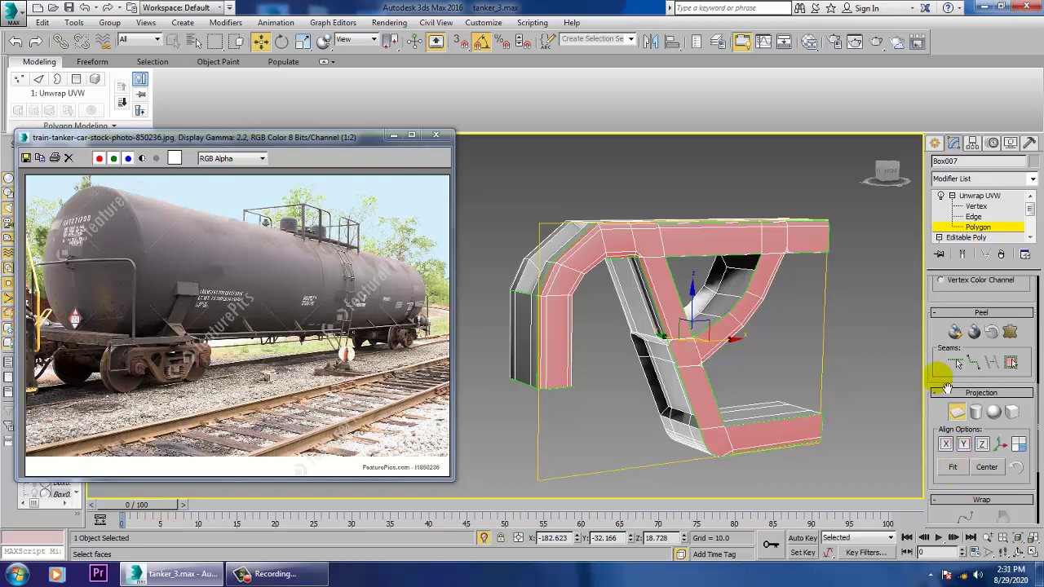
Open the UV editor maximized and move the front face's UV shell into the empty space left of the checker tile
scroll(946, 388, up, 5)
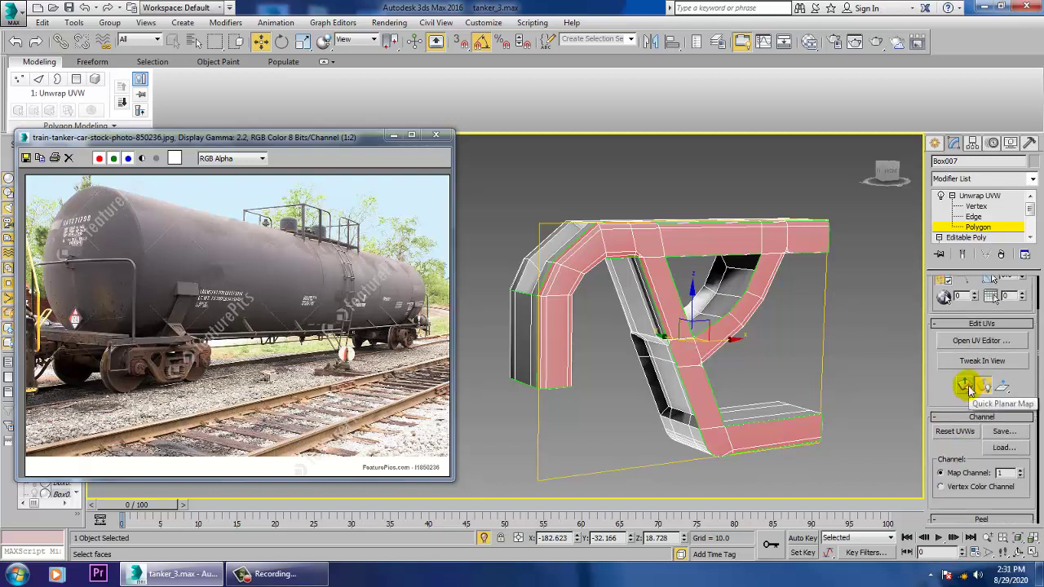
click(981, 343)
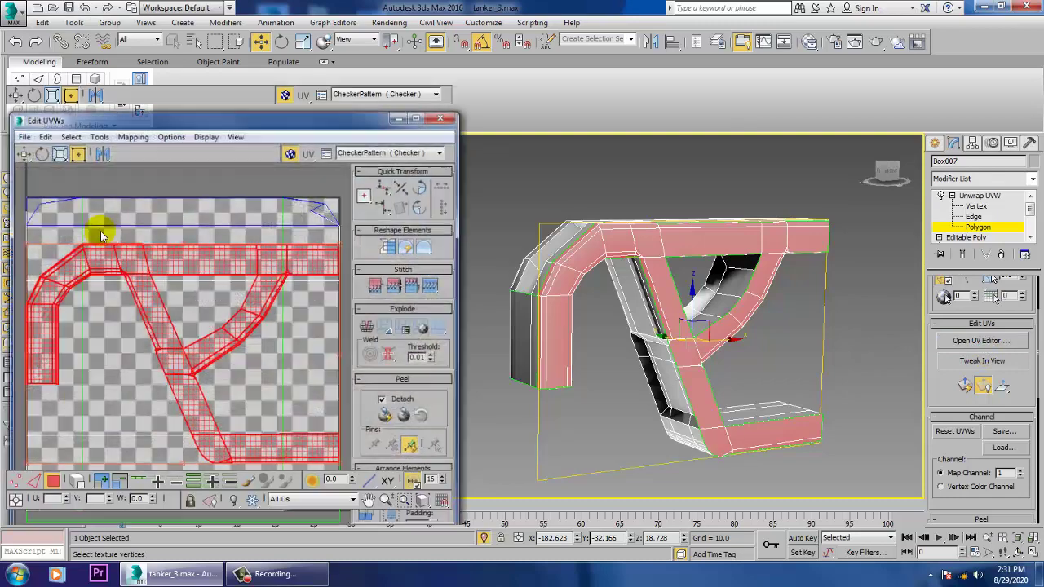
click(413, 61)
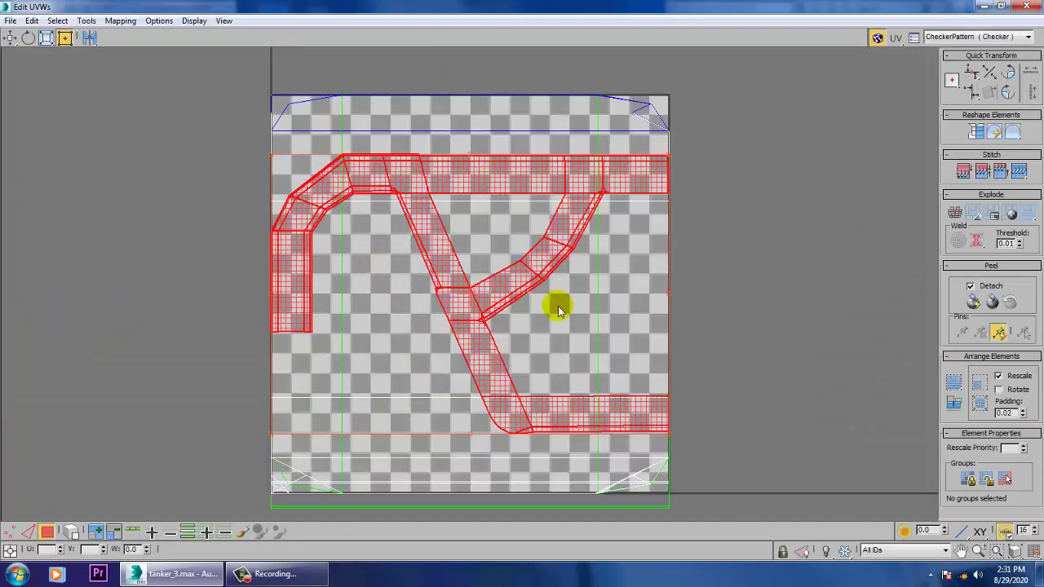
middle_drag(560, 302, 750, 286)
key(3)
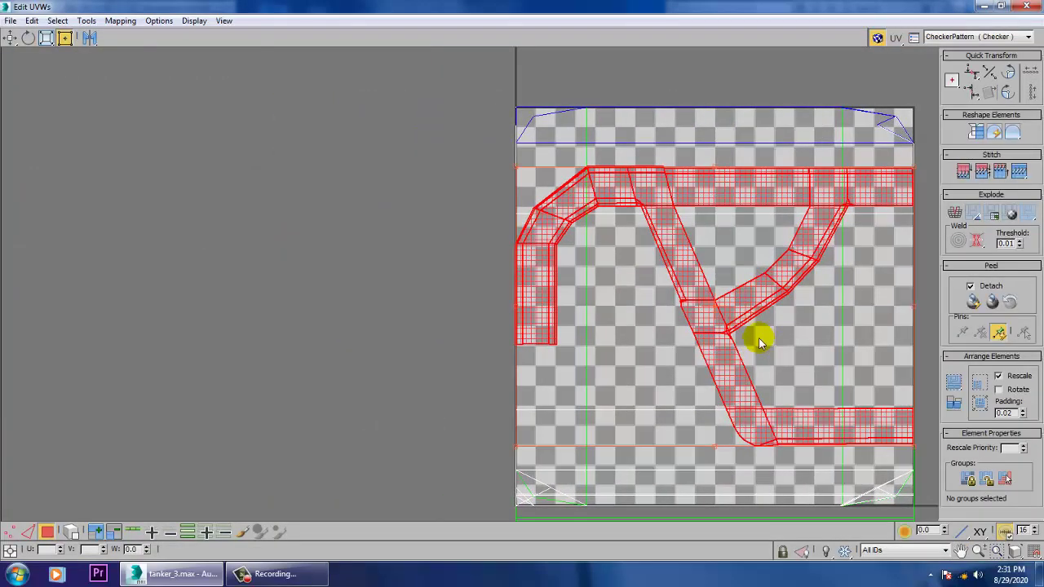
drag(743, 336, 148, 336)
middle_drag(551, 310, 735, 290)
Try relaxing the front face's UV shell by Edge Angles, relax it by Polygon Angles instead, and deselect it
click(87, 23)
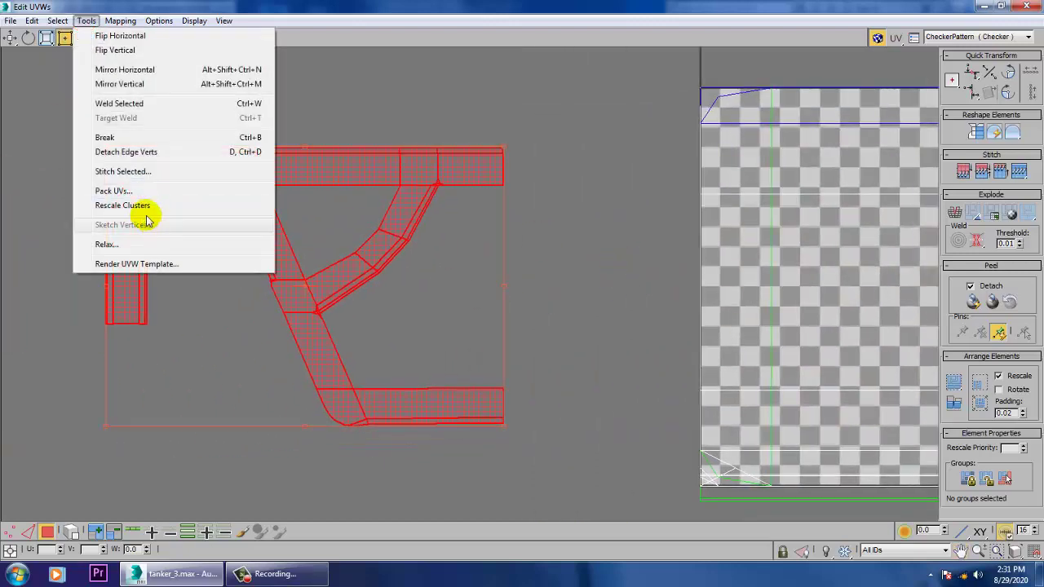
click(138, 245)
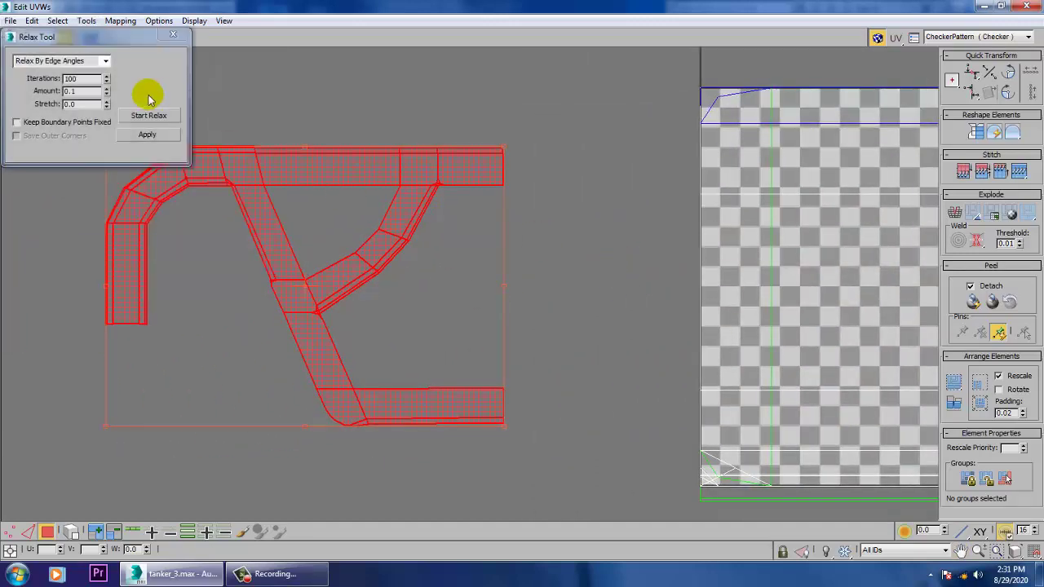
click(147, 116)
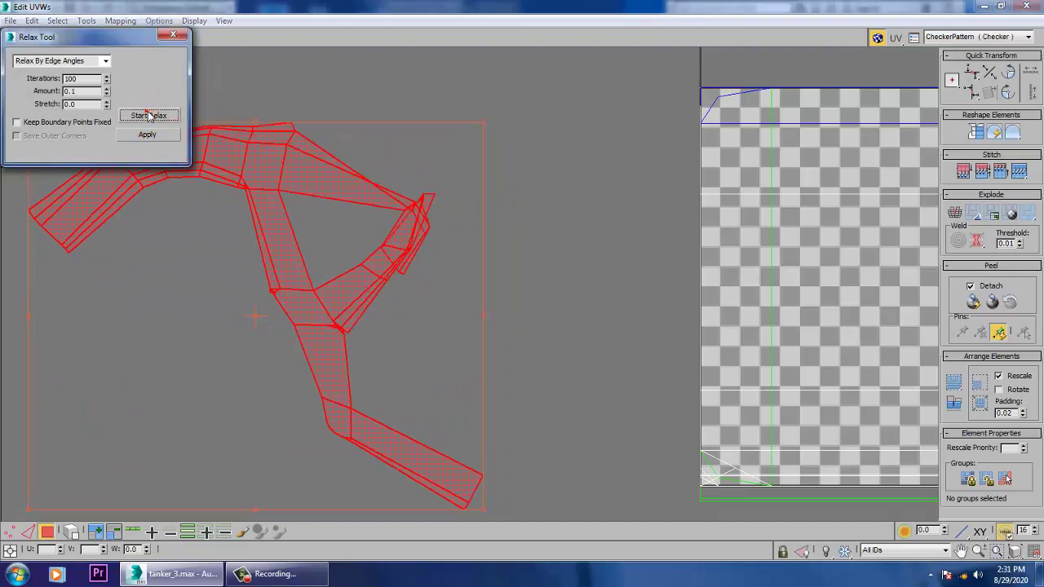
click(105, 61)
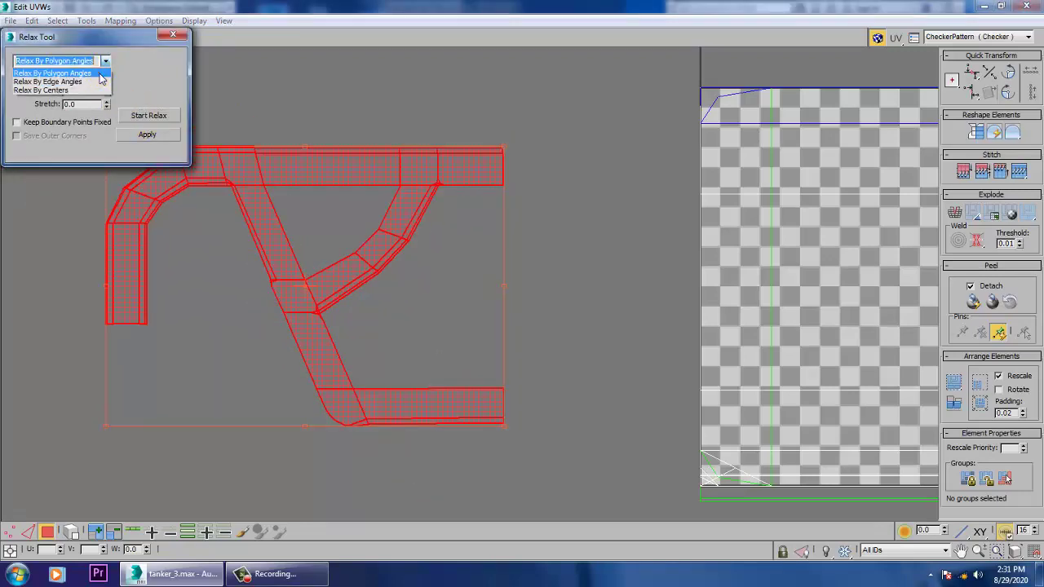
click(100, 73)
click(140, 117)
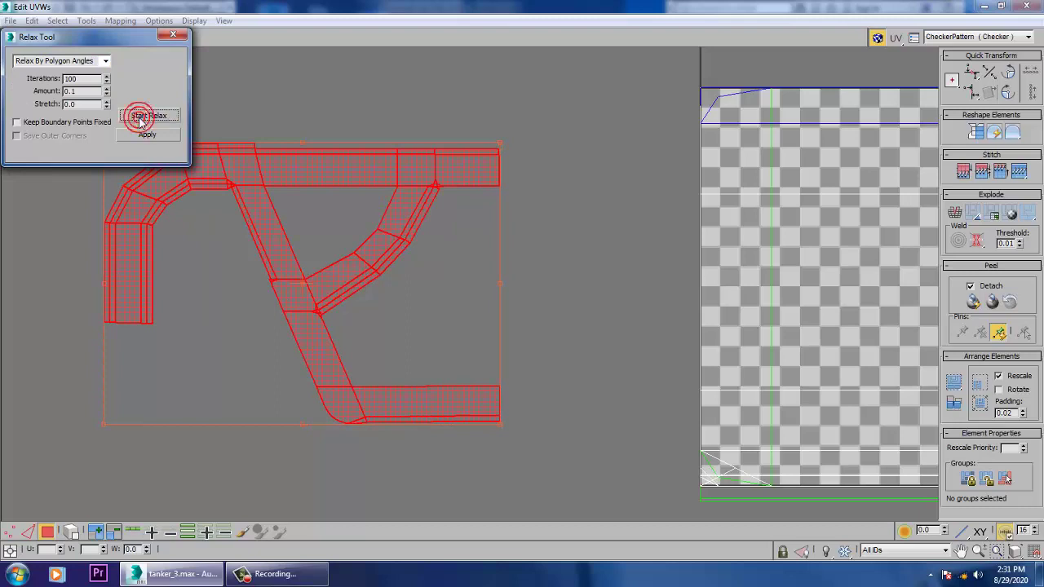
click(180, 37)
click(463, 101)
middle_drag(587, 266, 528, 271)
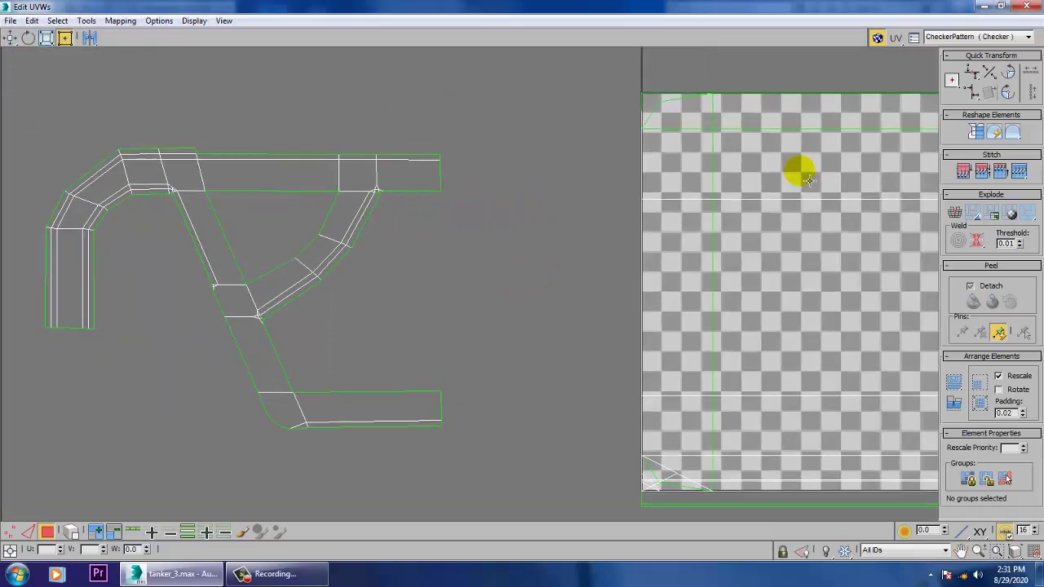
Reselect the relaxed front face shell in the UV editor and minimize the editor to return to the model
click(986, 7)
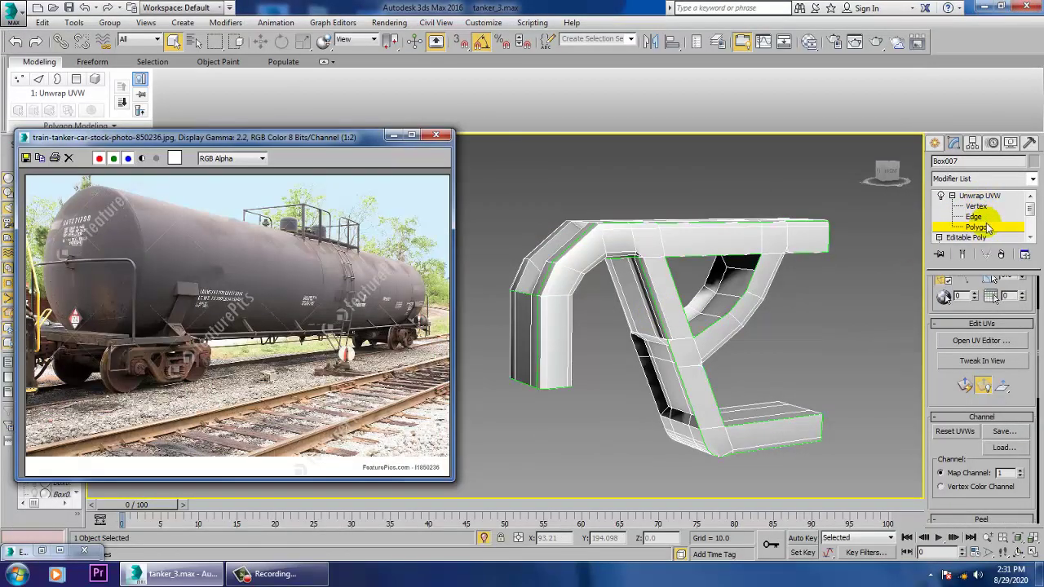
double_click(27, 553)
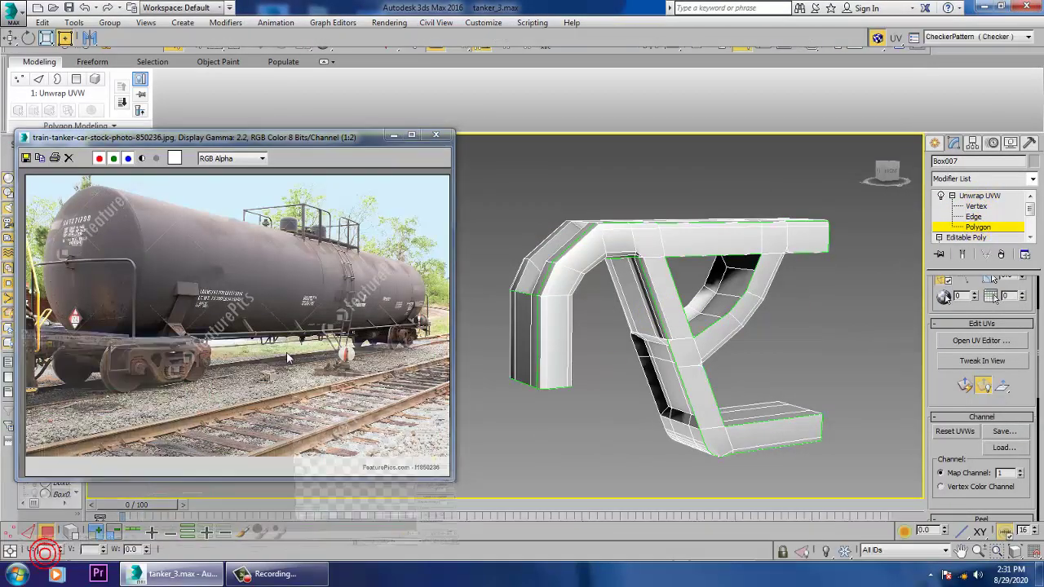
key(ctrl+a)
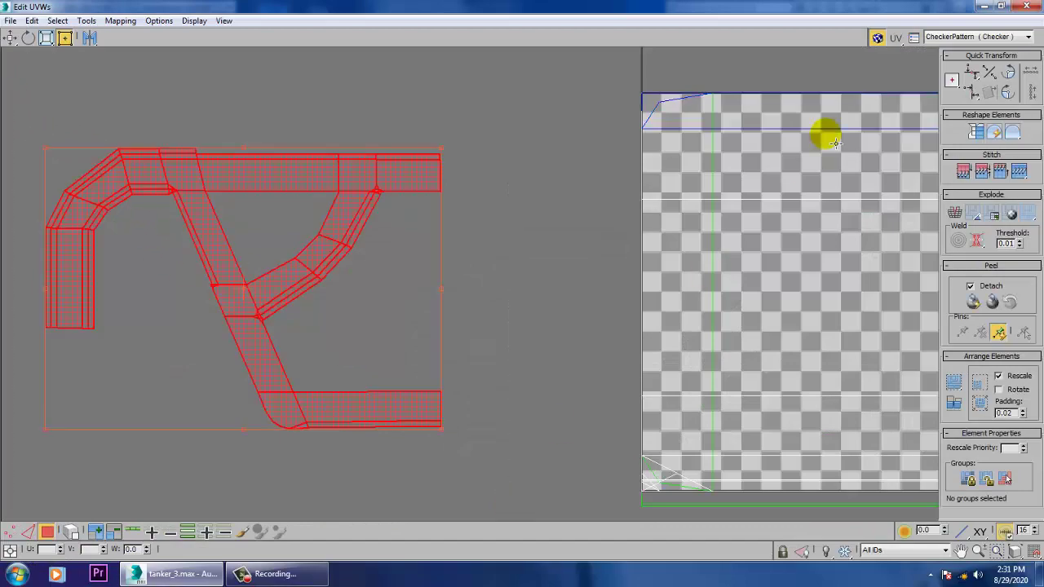
click(982, 7)
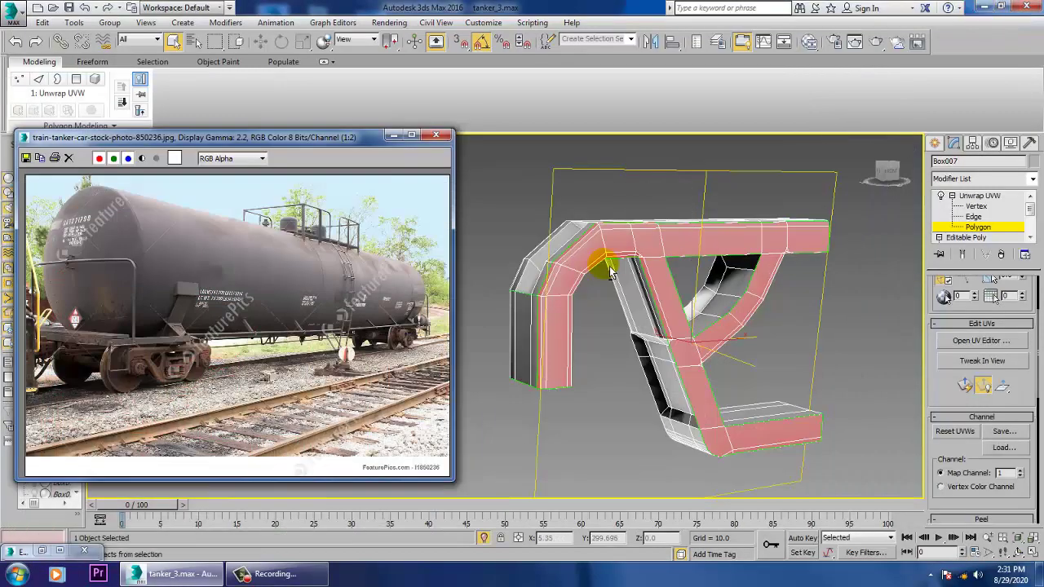
Select the polygons of the frame's sloped end face, including its border strips and the recessed panel with its inner walls
alt+middle_drag(586, 258, 694, 256)
scroll(717, 267, up, 3)
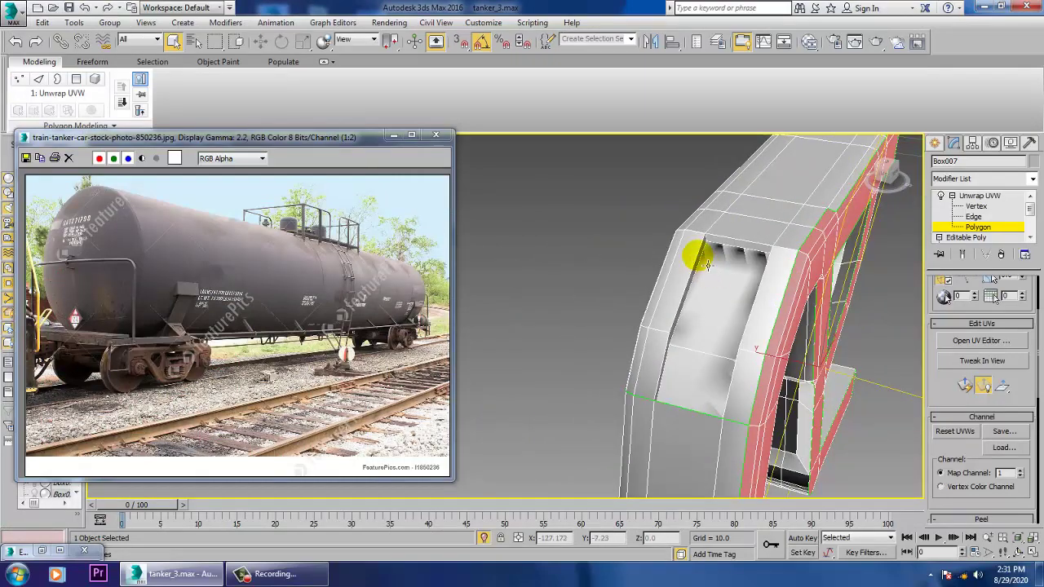
click(698, 263)
ctrl+click(737, 254)
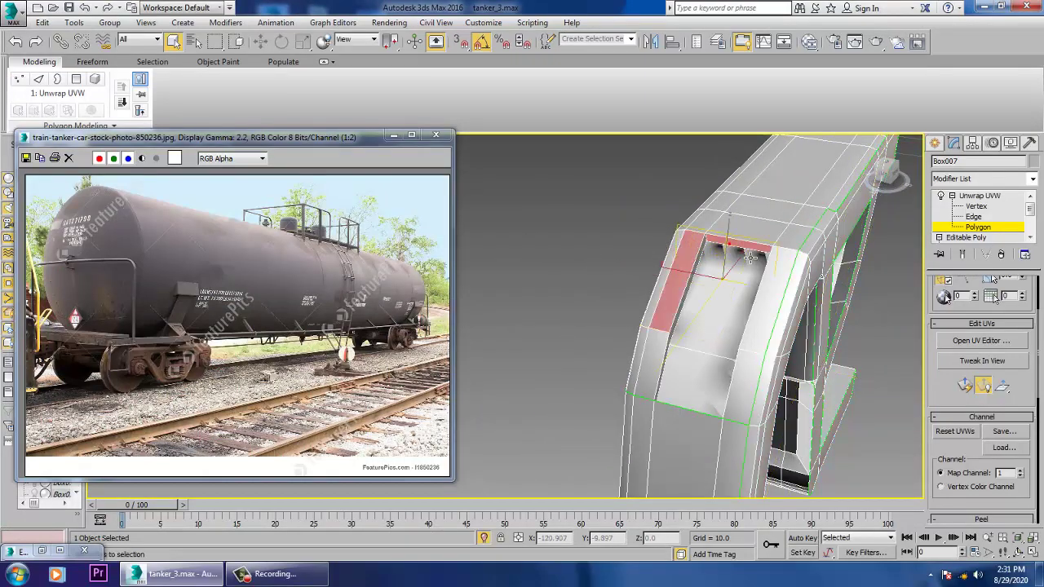
ctrl+click(788, 281)
alt+middle_drag(769, 324, 753, 331)
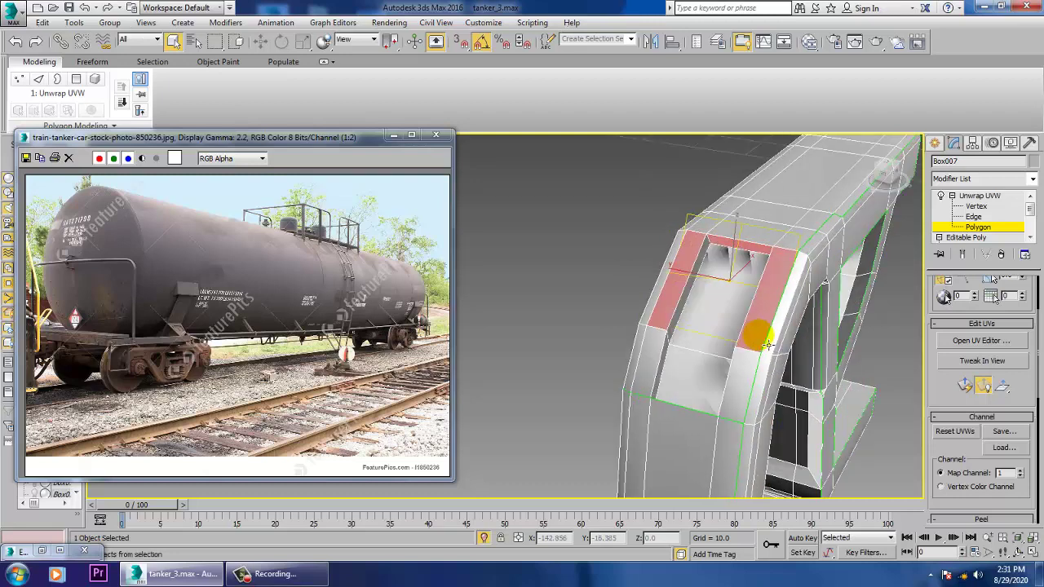
ctrl+click(692, 387)
ctrl+click(649, 358)
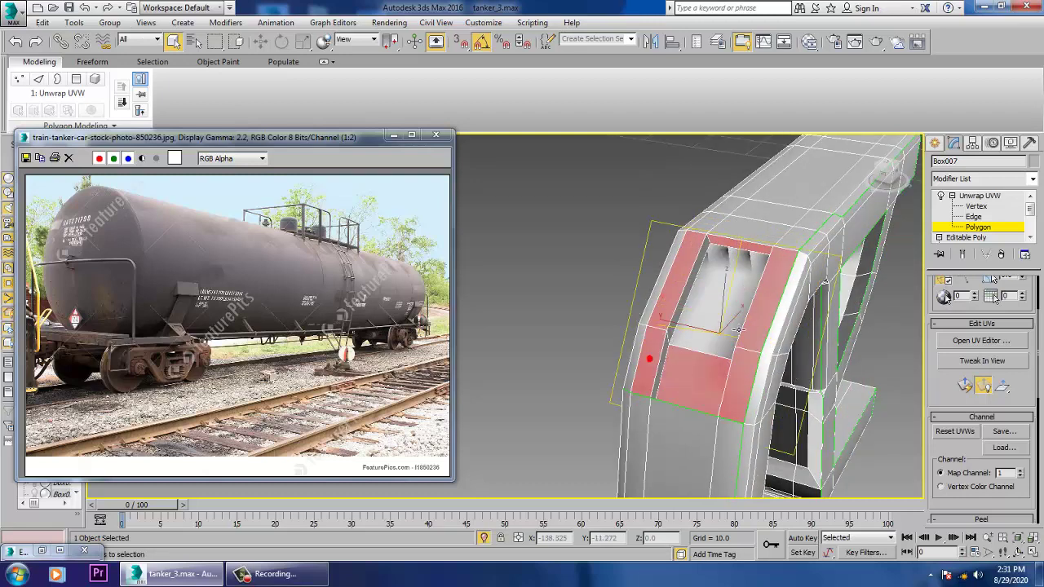
ctrl+click(726, 317)
alt+middle_drag(728, 320, 699, 287)
ctrl+click(699, 283)
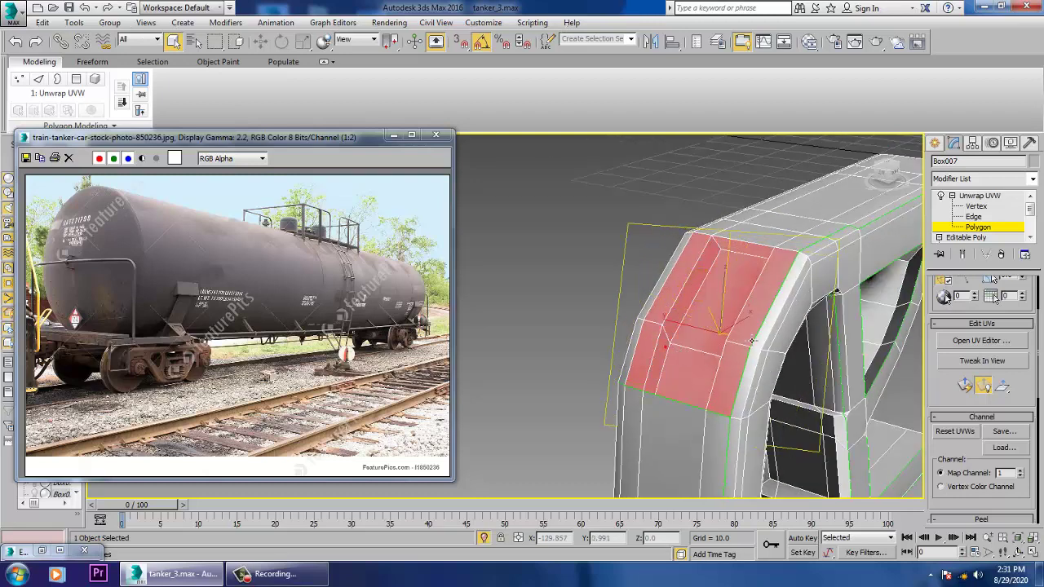
Add the three vertical polygon strips below the sloped end face to the selection
alt+middle_drag(683, 354, 742, 333)
ctrl+click(733, 456)
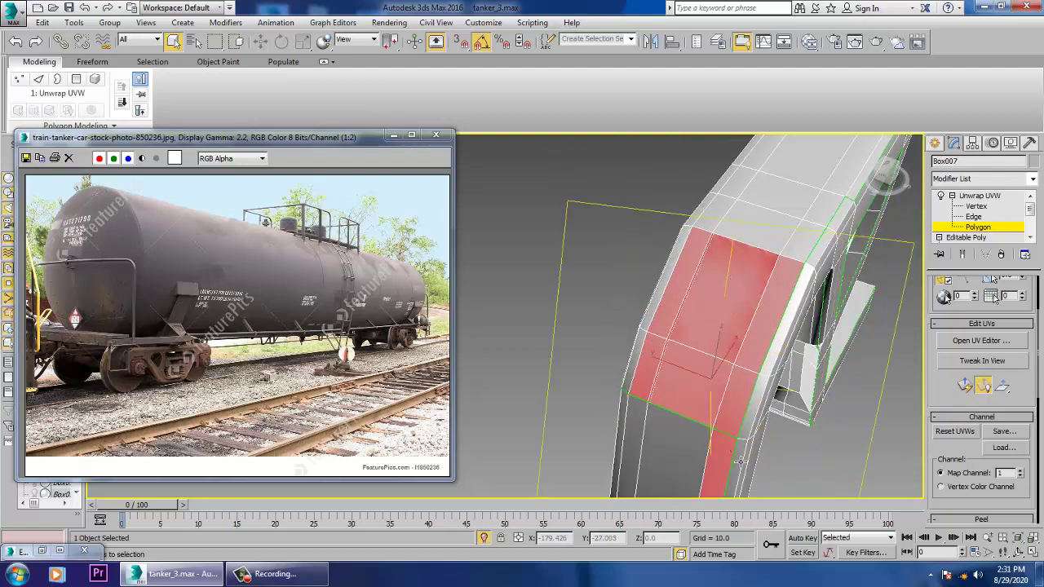
ctrl+click(681, 465)
ctrl+click(639, 450)
alt+middle_drag(652, 436, 754, 349)
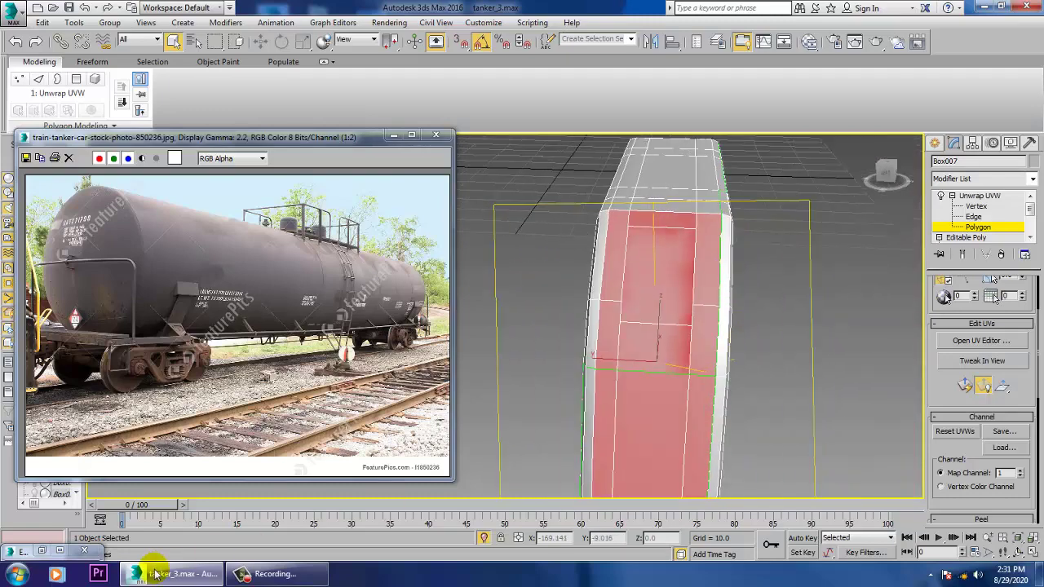
Try adding the narrow side bevel strips to the end-face selection and check them in the UV editor
click(59, 551)
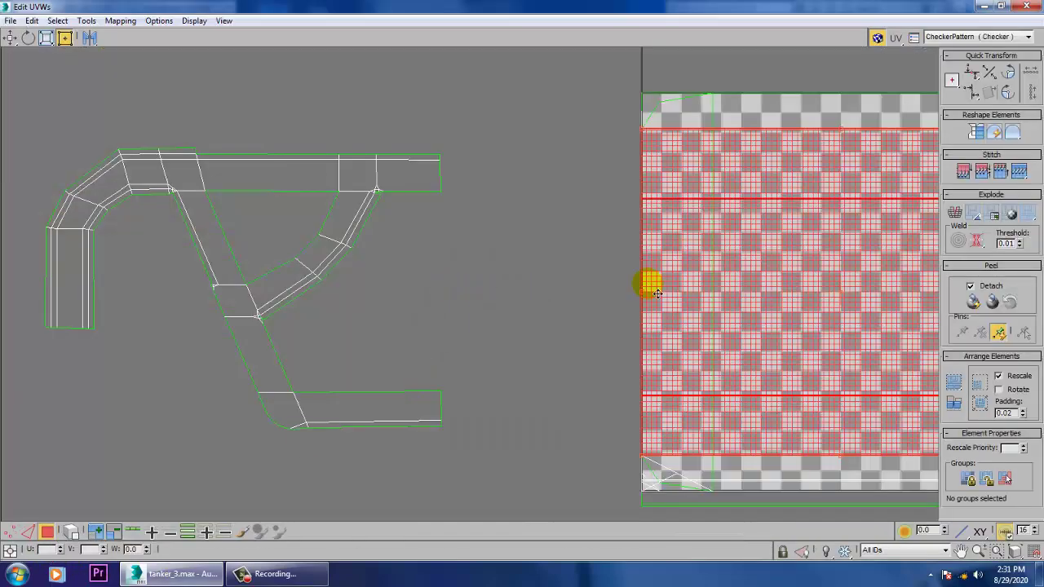
click(983, 8)
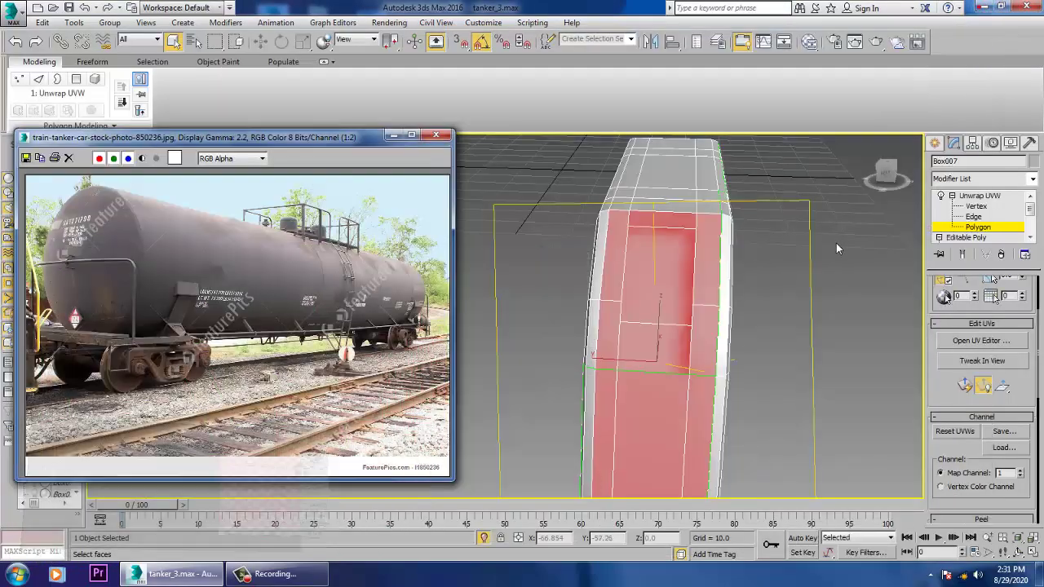
alt+middle_drag(758, 296, 715, 268)
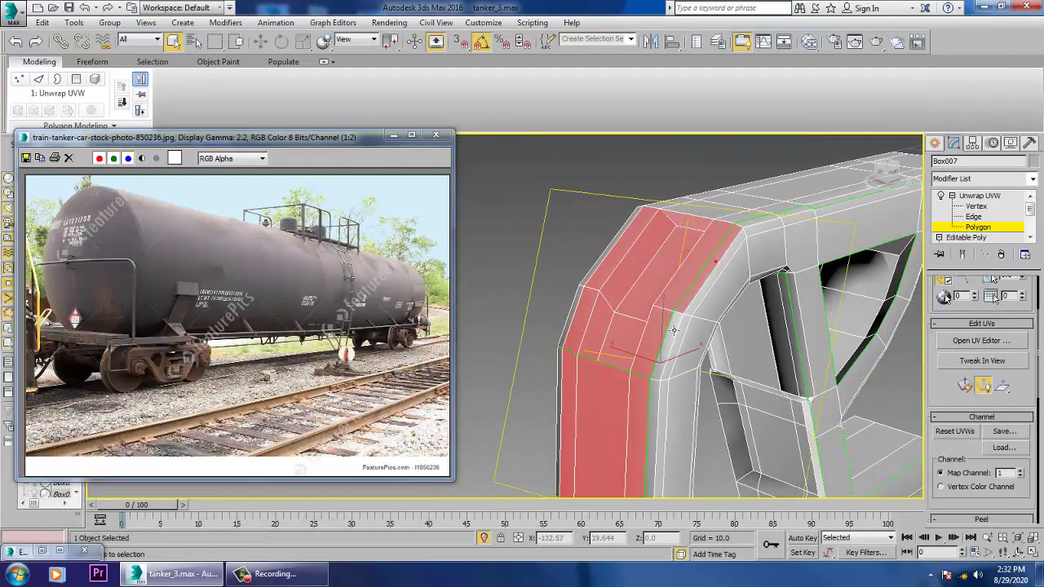
ctrl+click(659, 399)
middle_drag(660, 407, 641, 291)
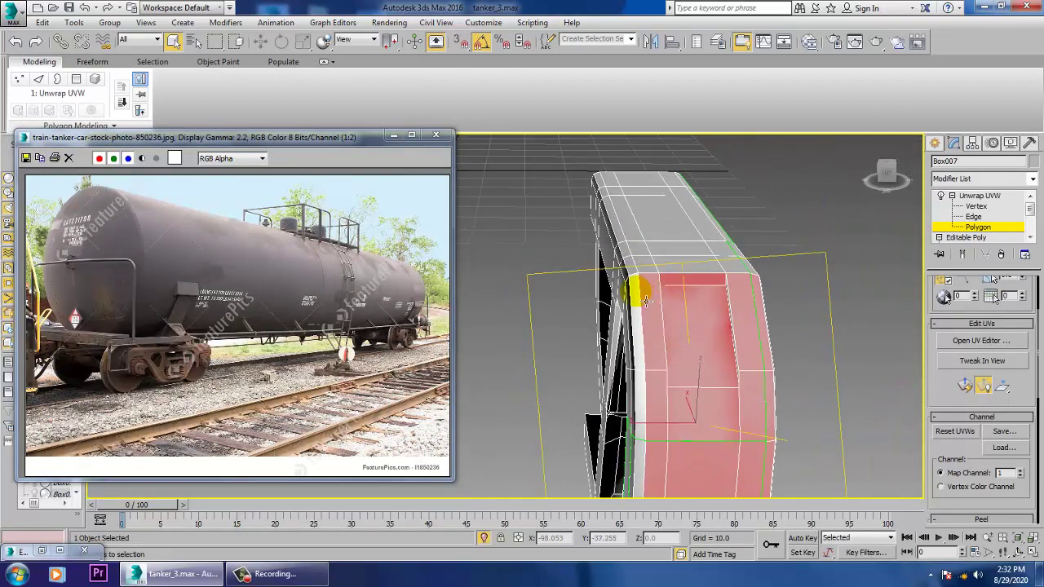
alt+middle_drag(646, 405, 644, 344)
click(42, 551)
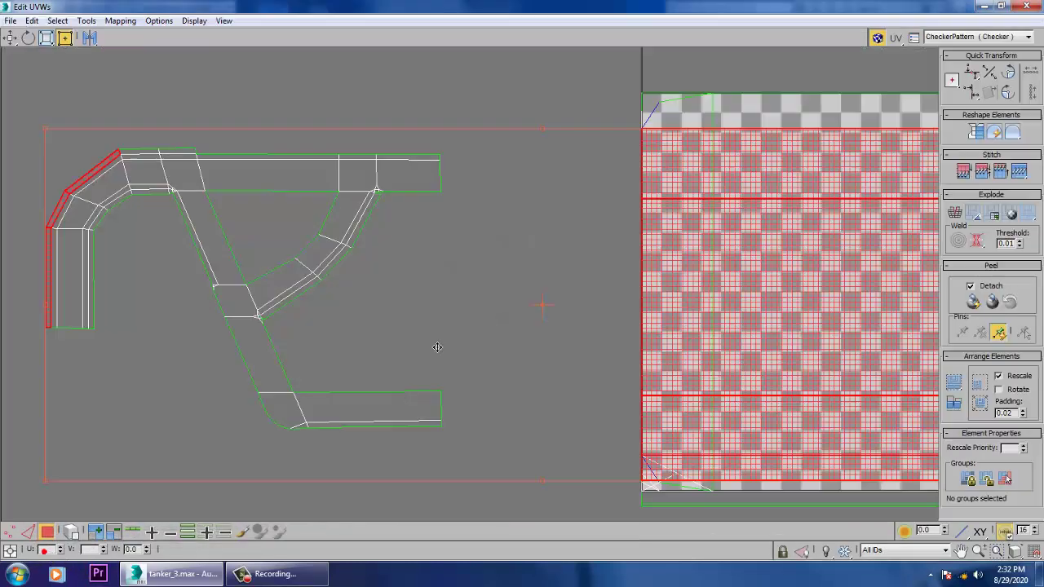
click(289, 274)
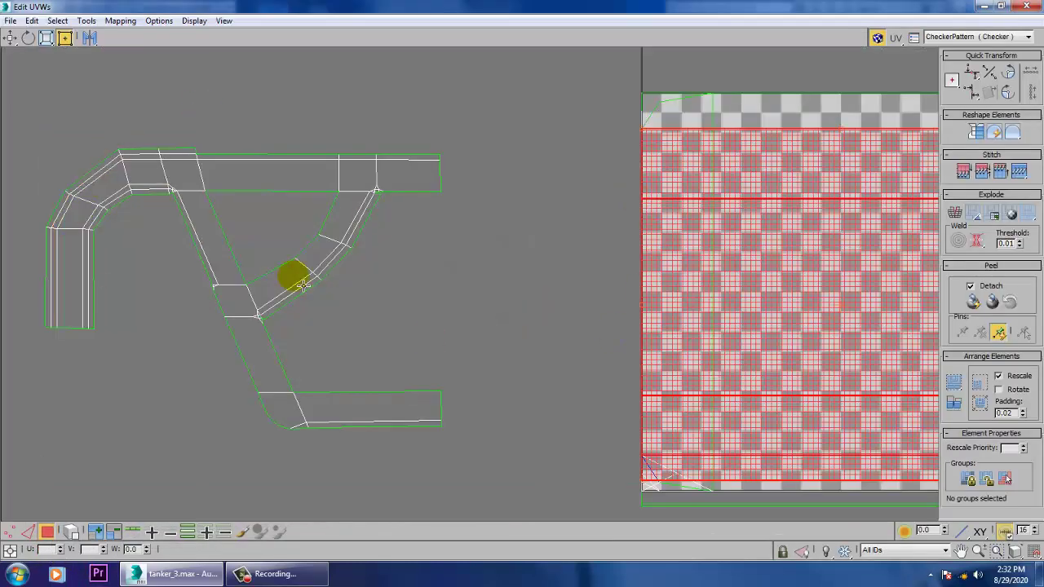
click(985, 6)
Apply a planar projection to the selected end-face polygons and align it to the X axis
alt+middle_drag(730, 245, 881, 402)
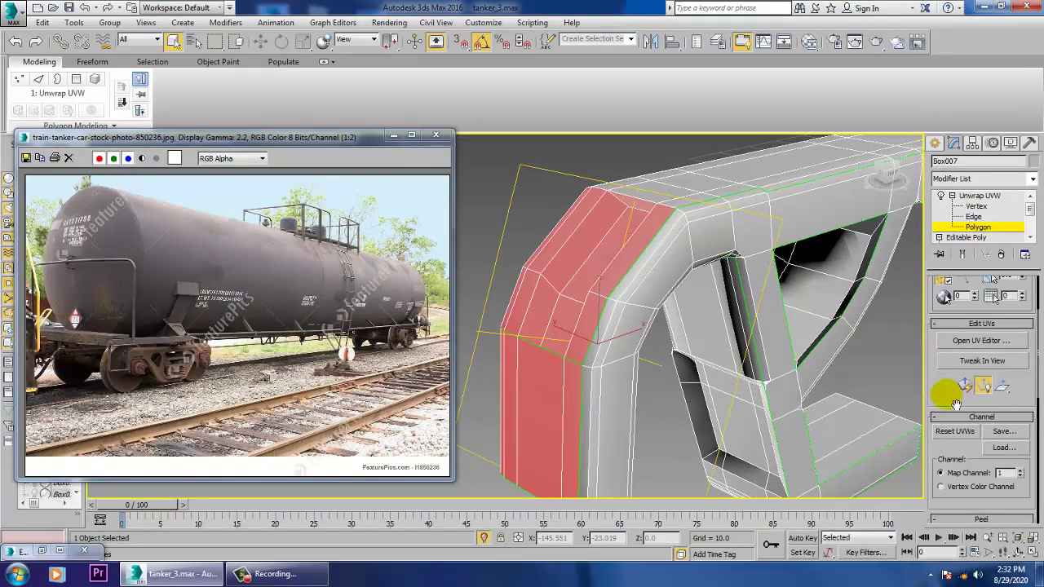
drag(953, 410, 958, 140)
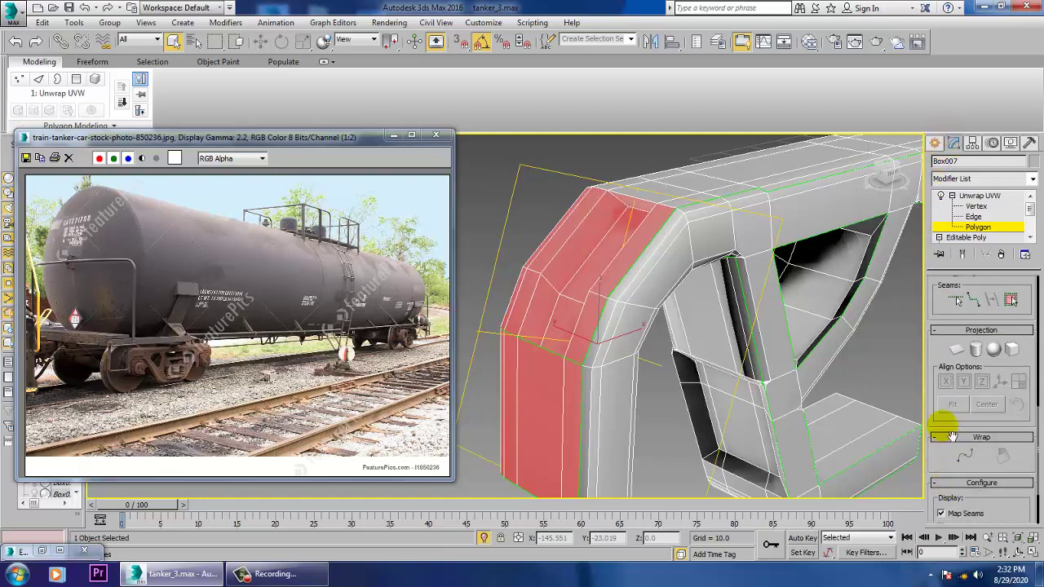
drag(944, 435, 948, 322)
scroll(950, 347, up, 5)
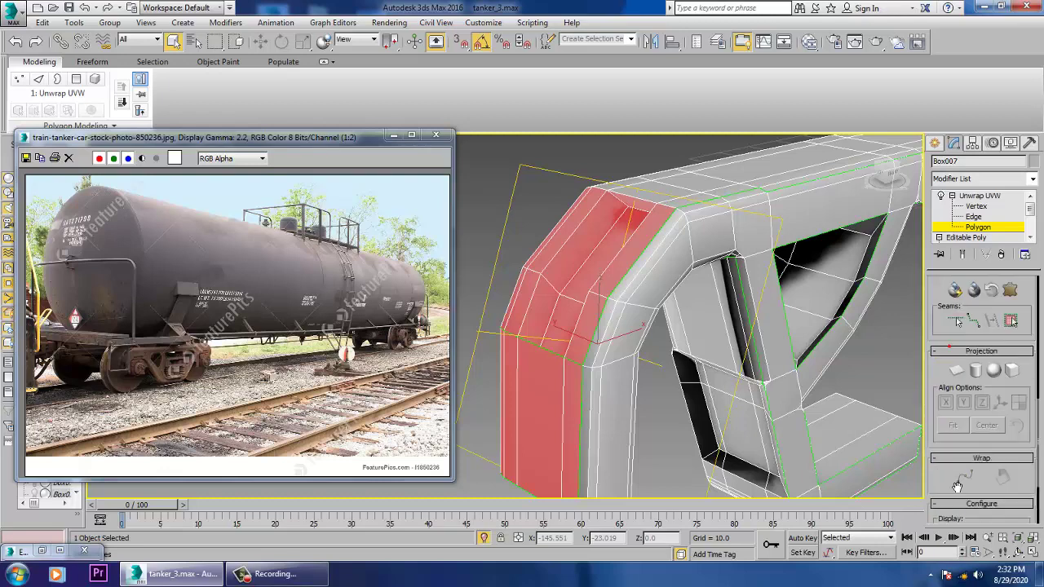
click(956, 511)
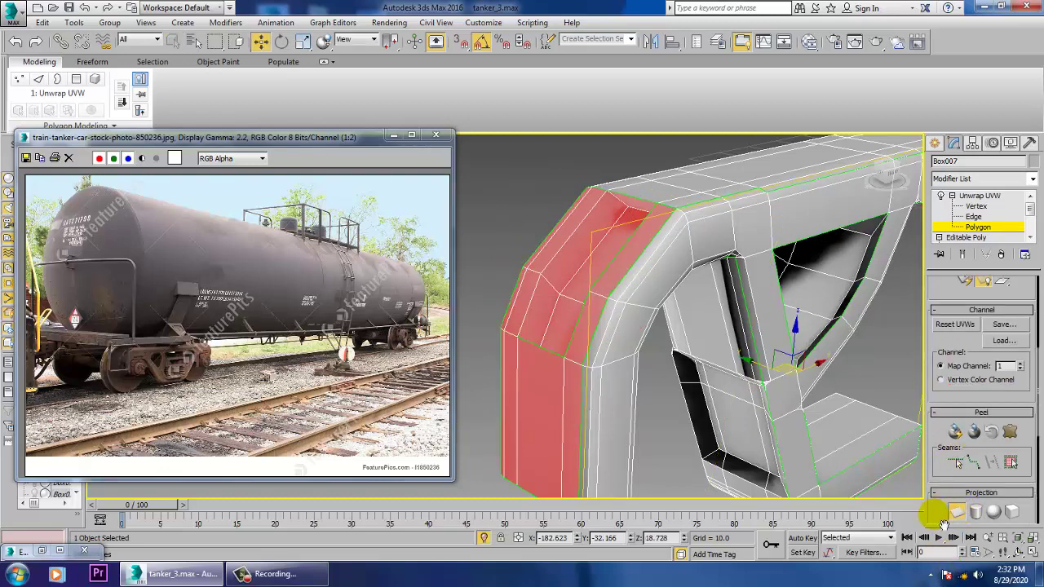
scroll(944, 522, down, 2)
click(945, 436)
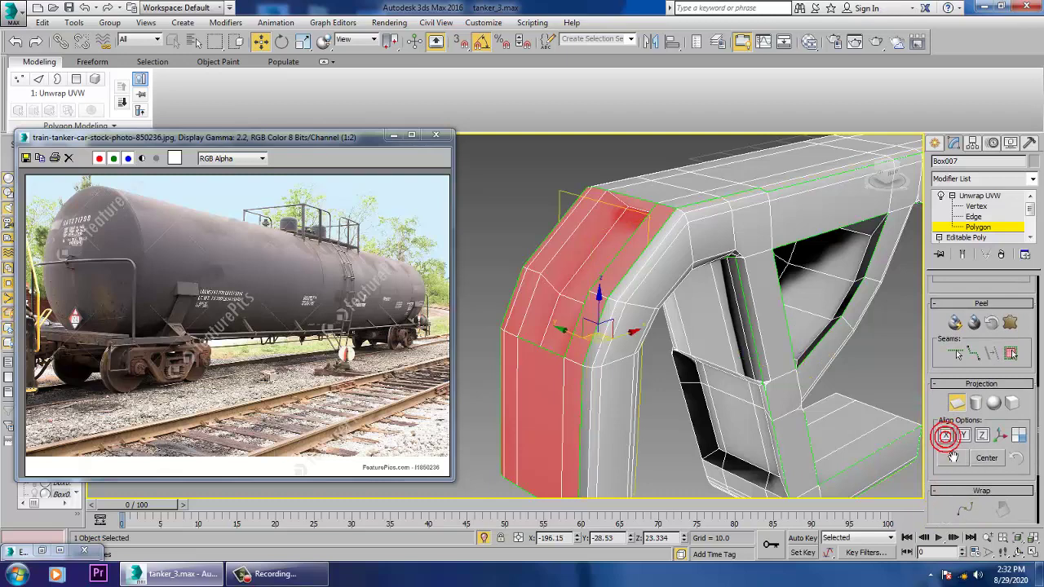
scroll(949, 379, up, 4)
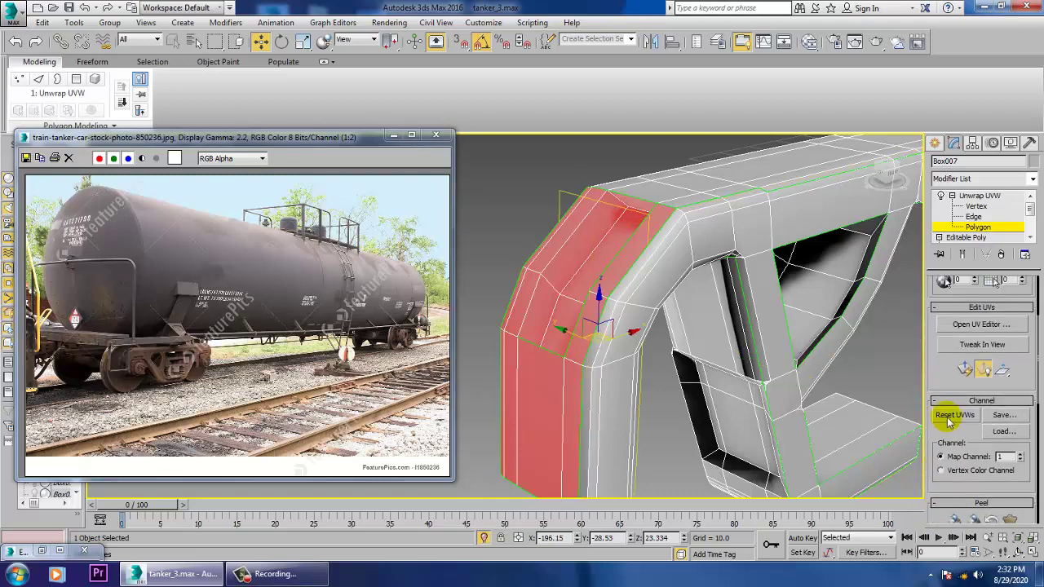
Open the UV editor and move the end-face UV shell out of the checker tile, beyond the front-face shell
click(981, 325)
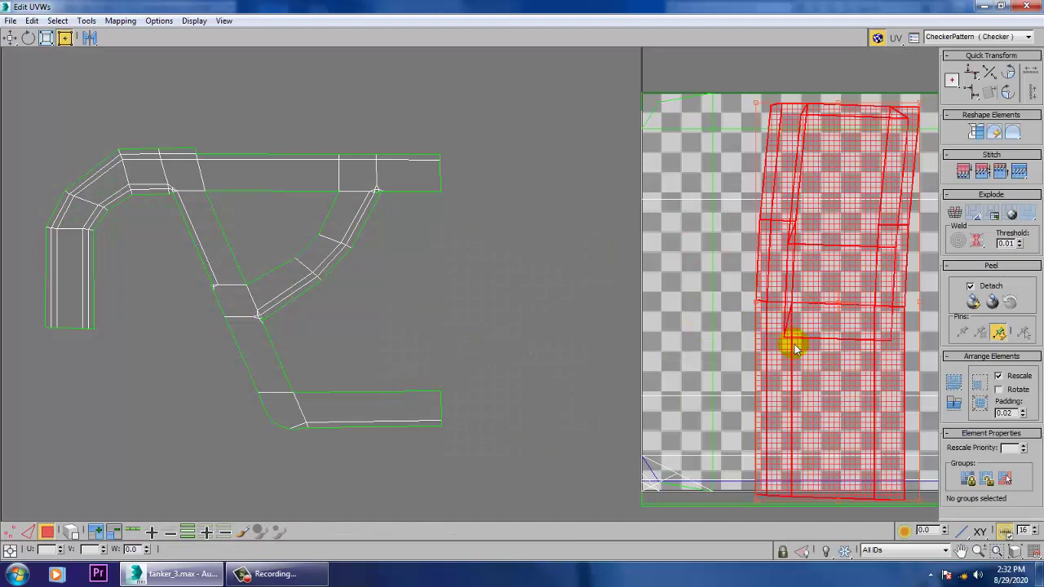
drag(810, 359, 482, 251)
scroll(522, 273, down, 3)
middle_drag(522, 274, 611, 408)
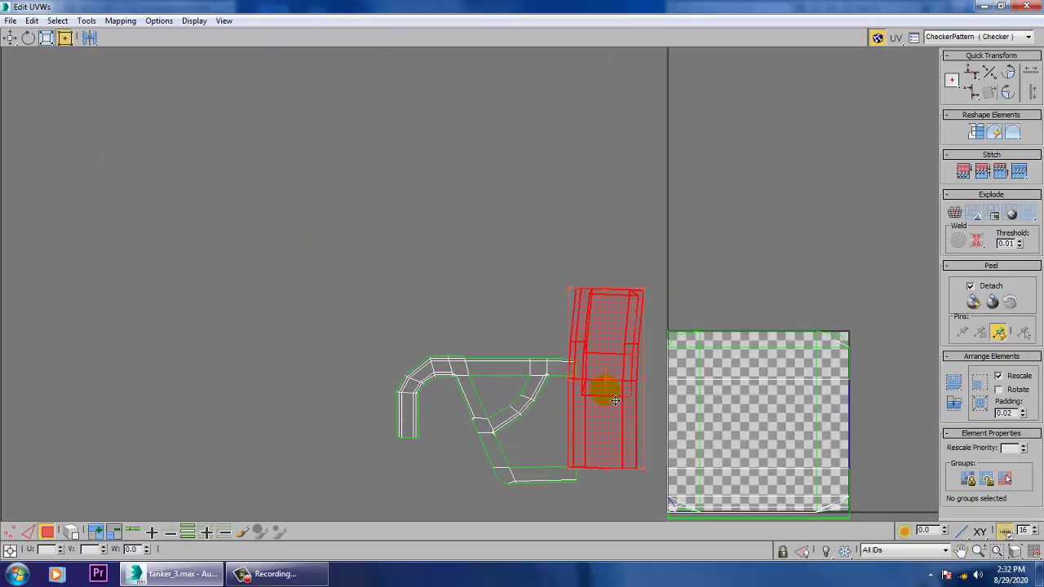
drag(600, 387, 315, 302)
middle_drag(314, 302, 459, 303)
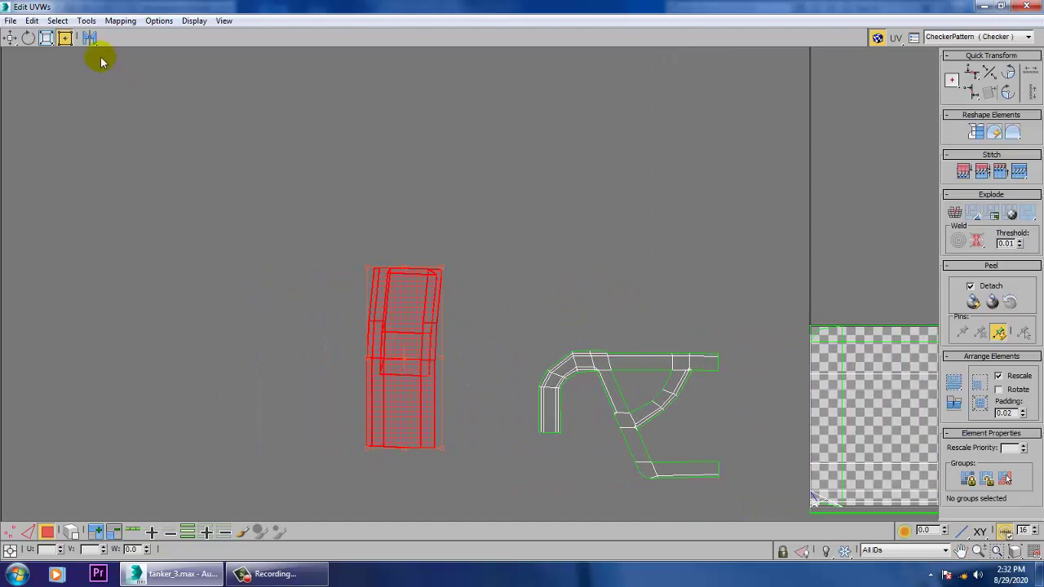
Try relaxing the end-face UV shell by Edge Angles and by Polygon Angles
click(87, 20)
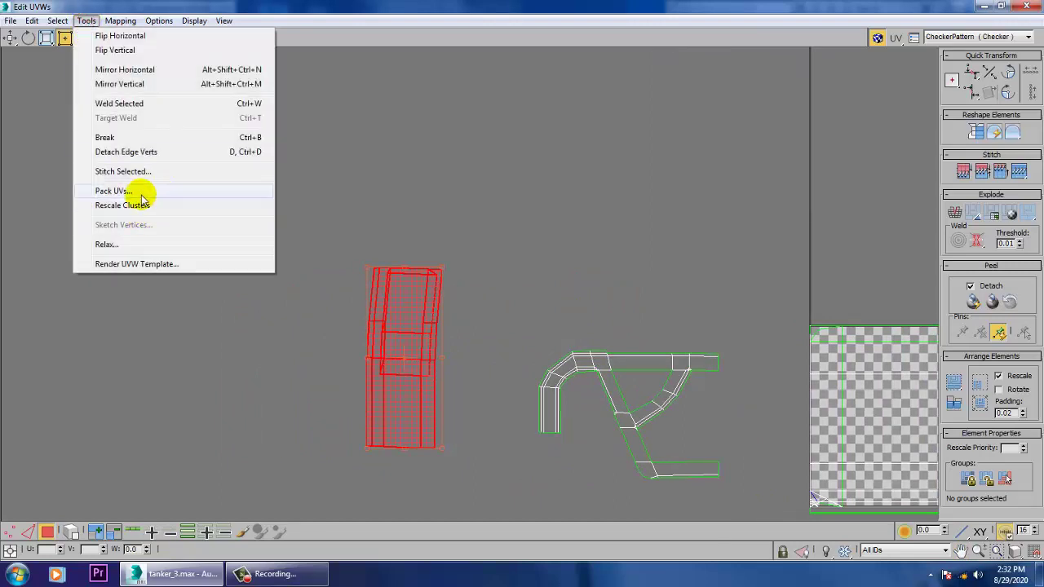
click(140, 242)
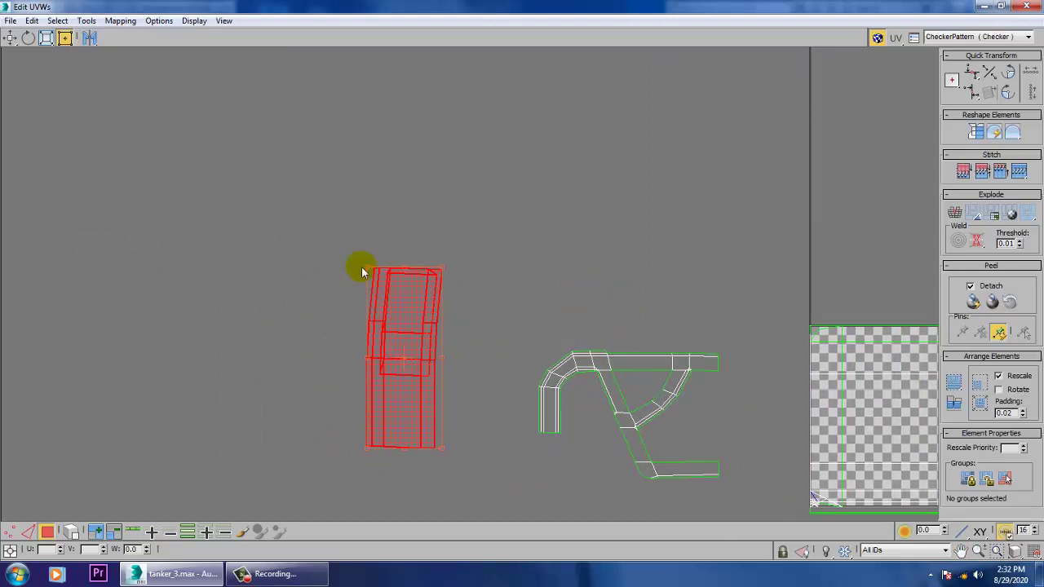
click(149, 115)
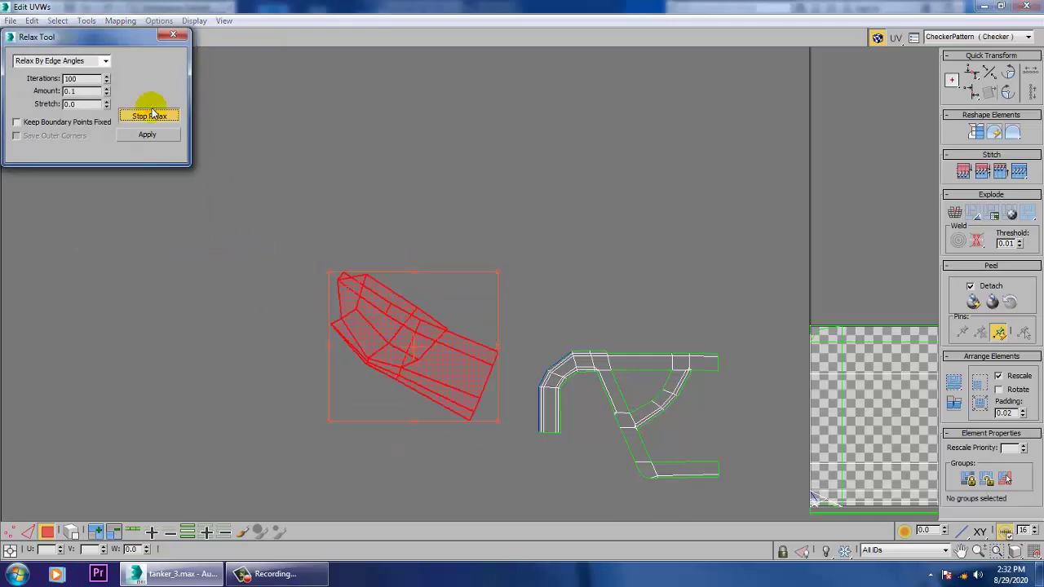
click(104, 64)
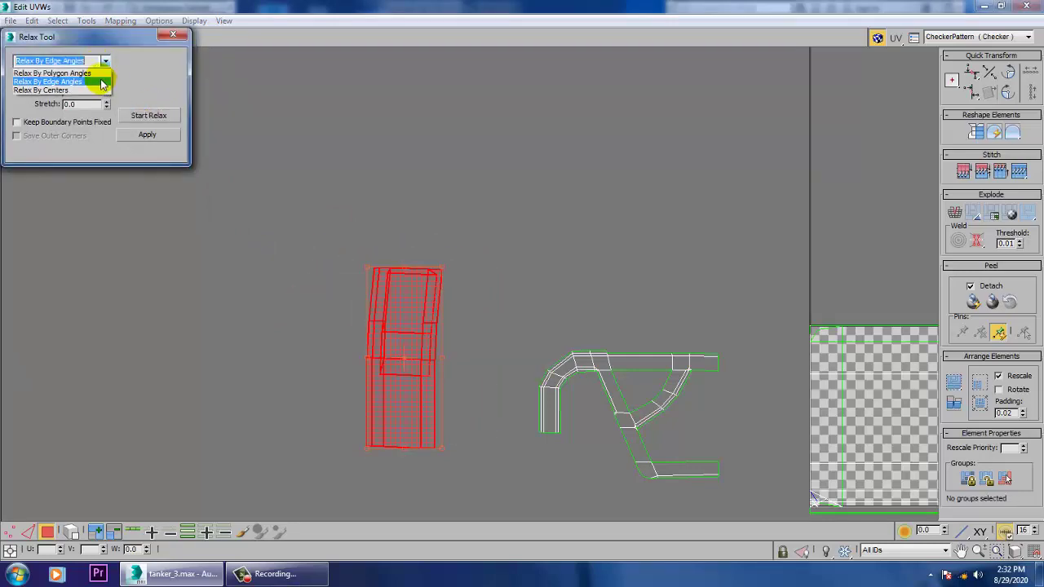
click(100, 79)
click(136, 117)
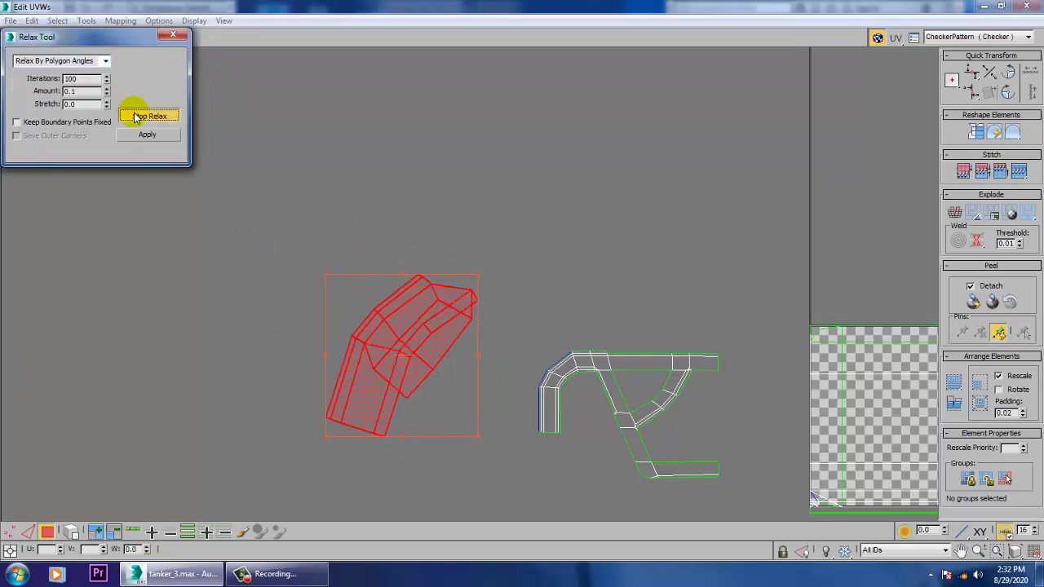
click(137, 116)
click(179, 35)
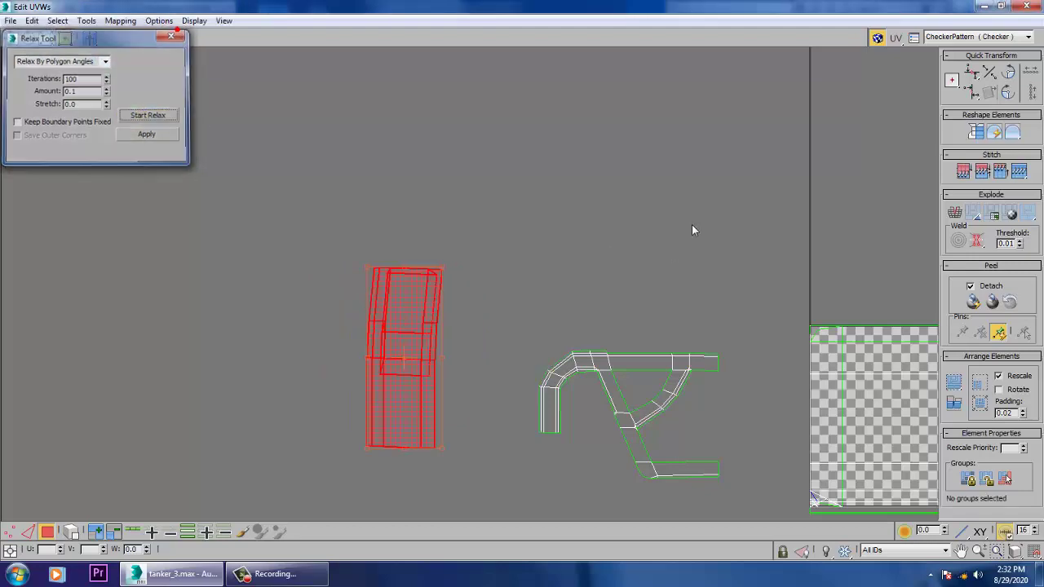
Return to the model in wireframe and remove the recessed panel and its inner walls from the end-face selection
click(987, 7)
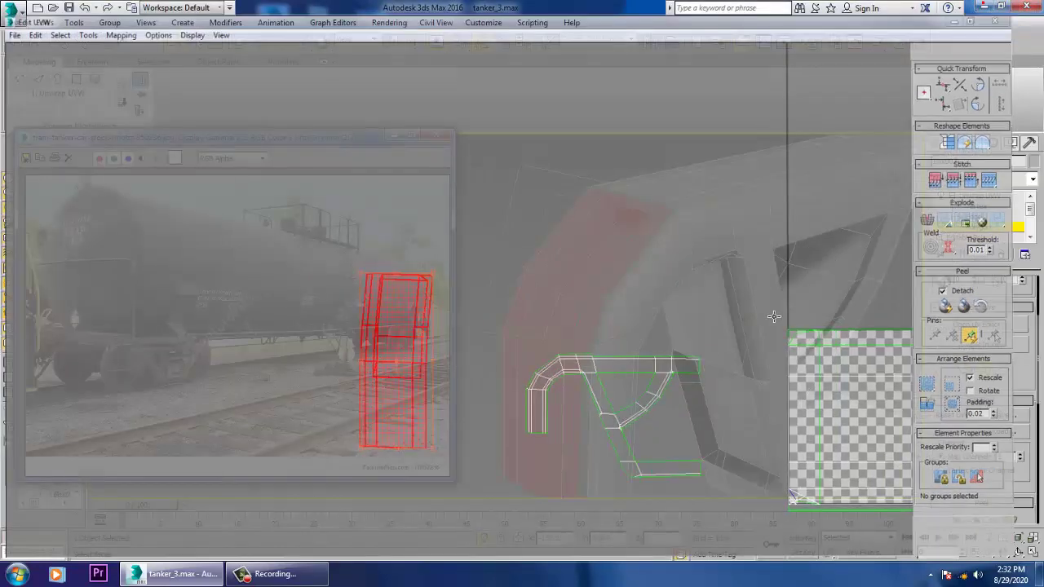
scroll(715, 312, up, 3)
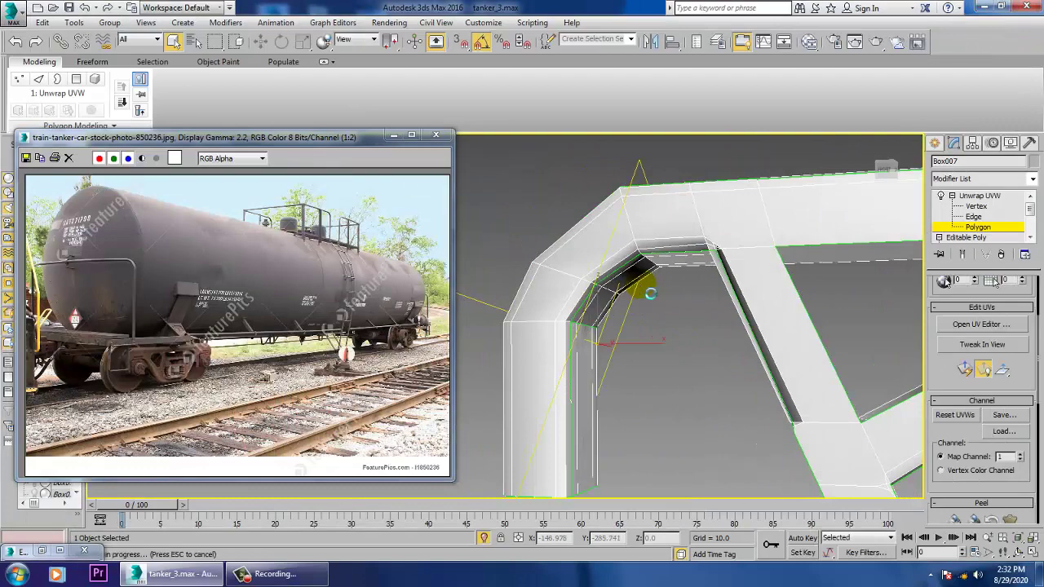
scroll(636, 320, up, 5)
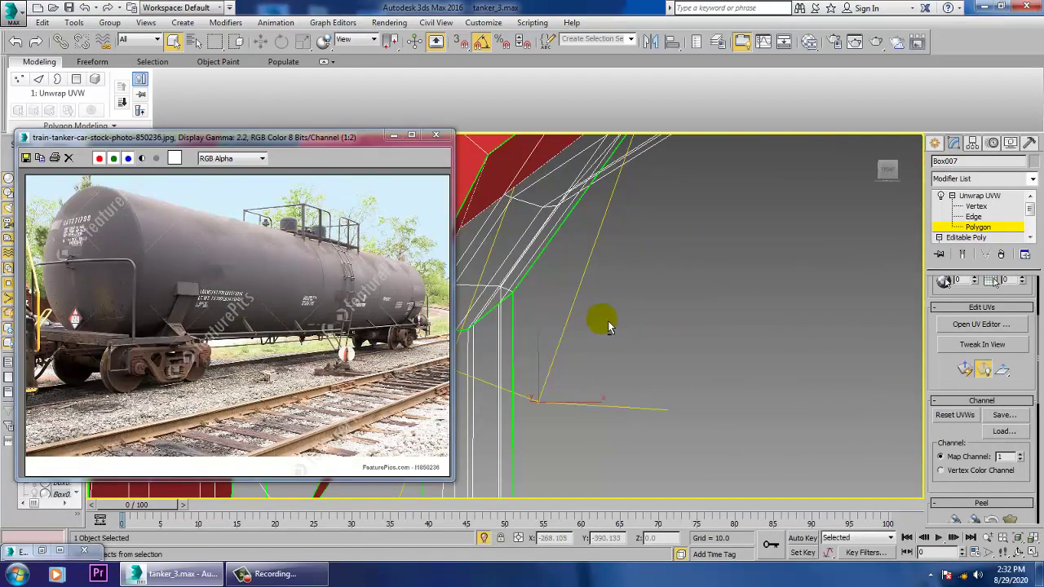
scroll(607, 326, up, 3)
scroll(710, 331, down, 8)
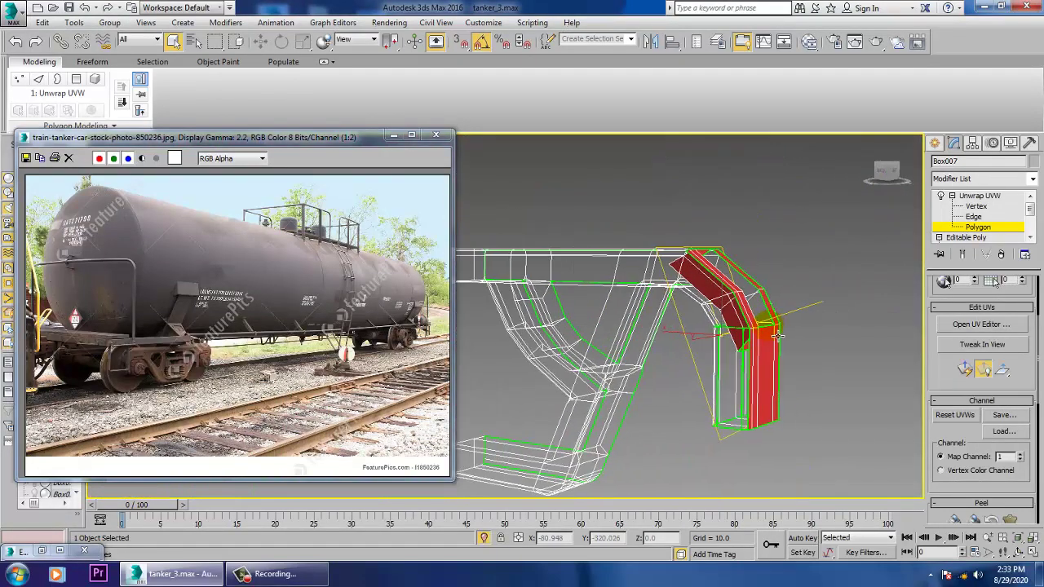
scroll(778, 335, up, 5)
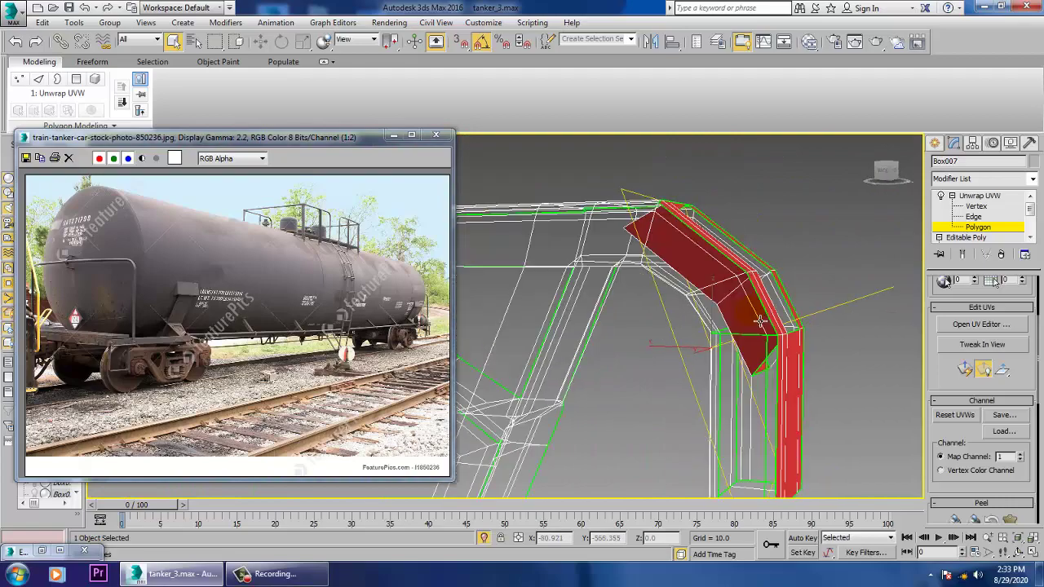
mouse_move(760, 321)
alt+middle_down()
mouse_move(767, 284)
mouse_move(718, 273)
mouse_move(736, 287)
mouse_move(928, 276)
alt+middle_up()
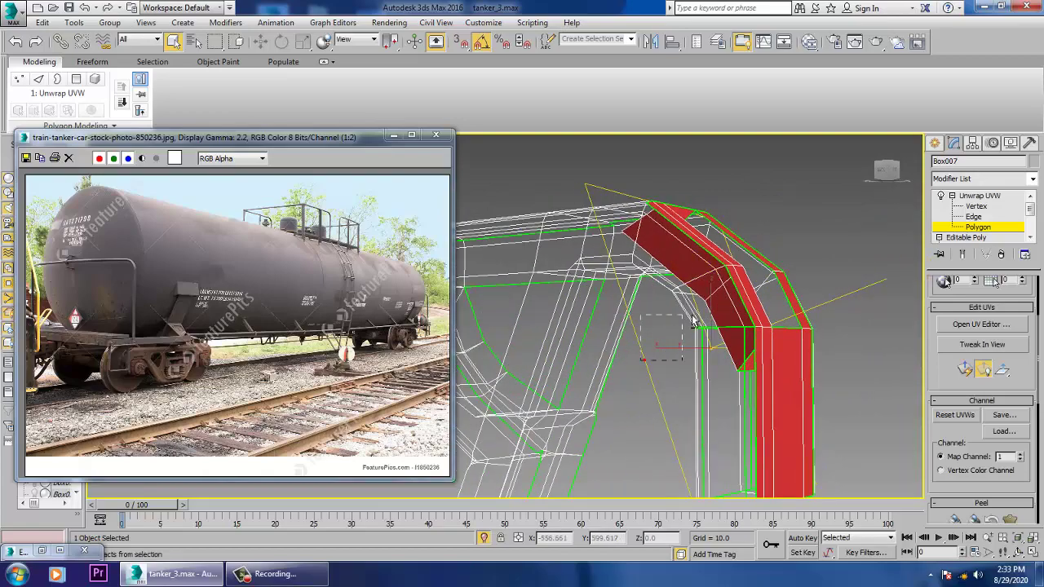
alt+middle_drag(692, 320, 862, 345)
drag(801, 372, 743, 332)
alt+middle_drag(714, 287, 789, 269)
alt+middle_drag(798, 216, 835, 280)
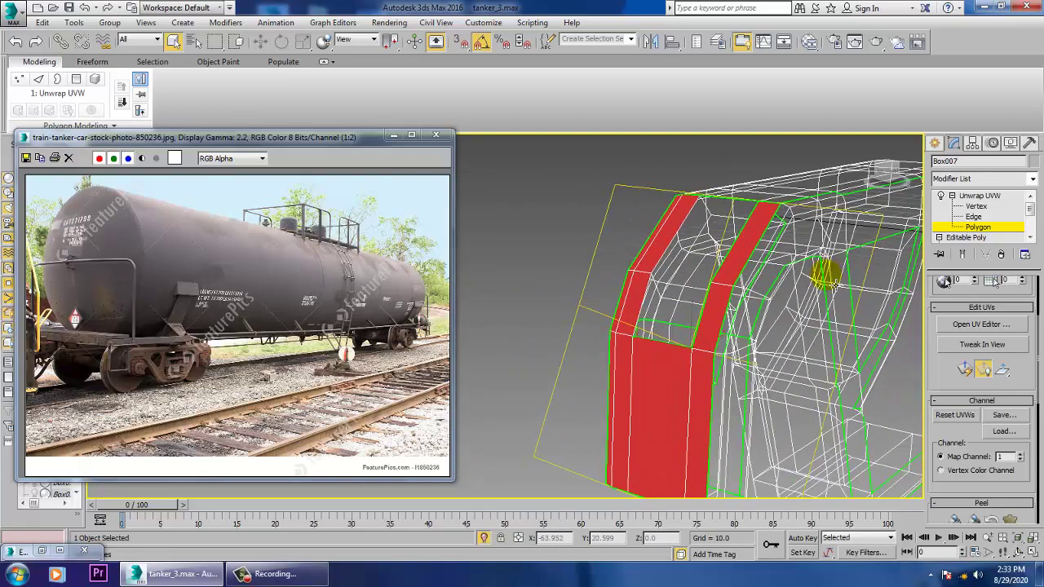
Switch the viewport back to shaded display and inspect the polygons still selected on the end face
key(F3)
mouse_move(711, 282)
alt+middle_down()
mouse_move(722, 296)
mouse_move(662, 275)
mouse_move(788, 323)
alt+middle_up()
key(F3)
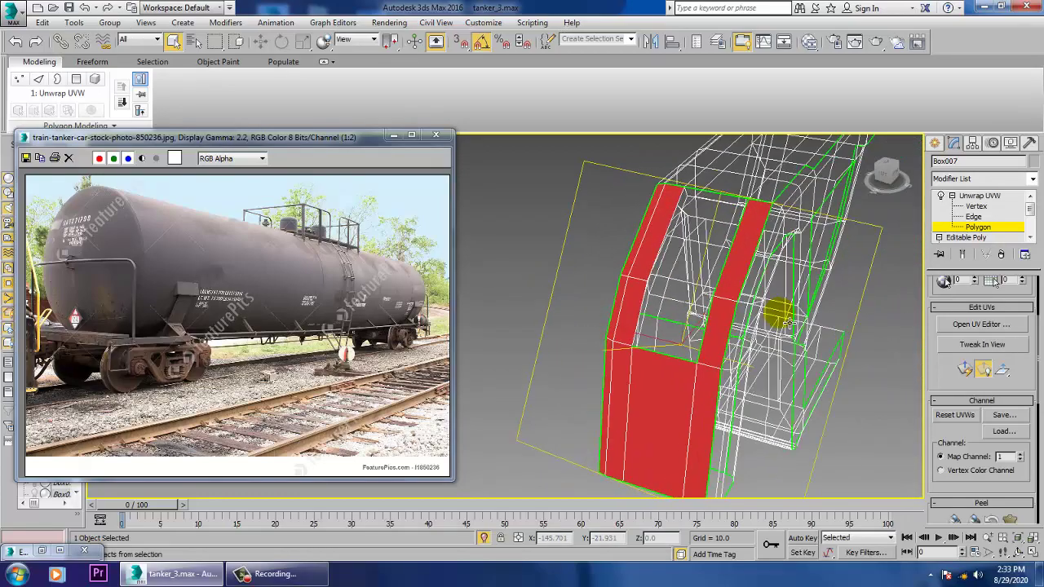
key(F3)
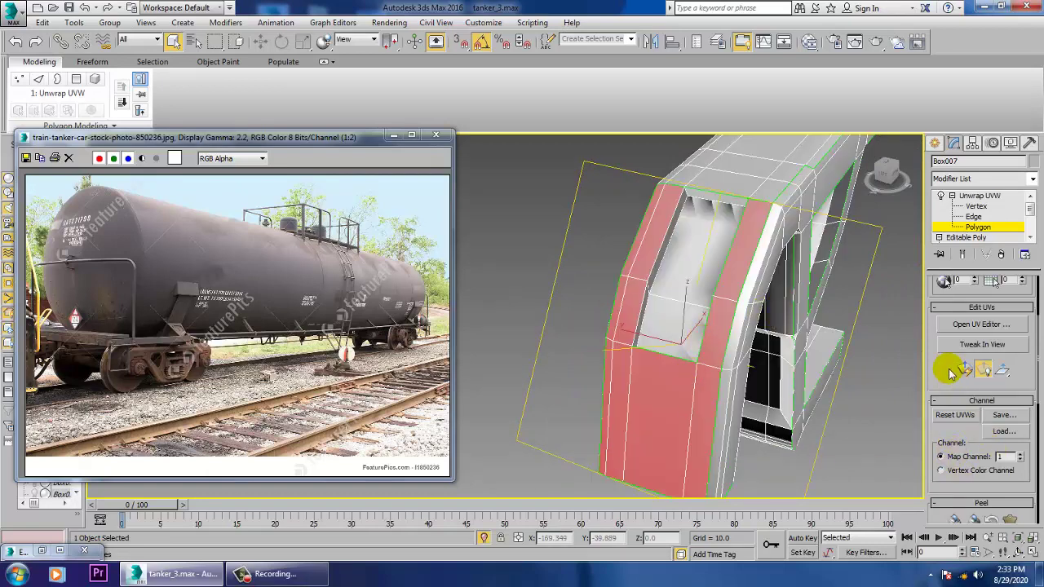
Move the end-face border strips' UV shell out of the checker tile, past the recessed panel's shell, and return to the model
click(989, 329)
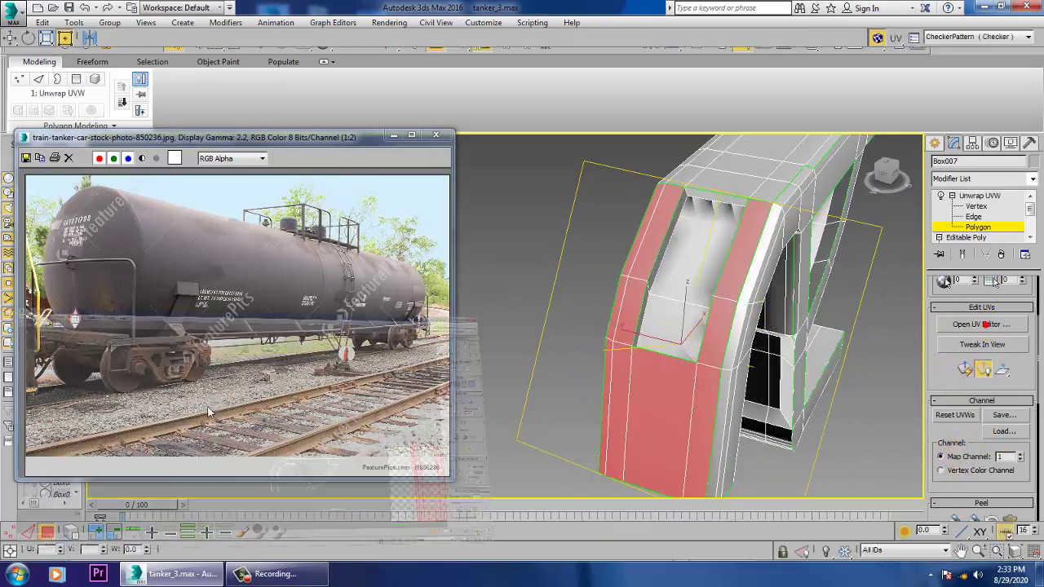
middle_drag(652, 303, 490, 280)
click(785, 480)
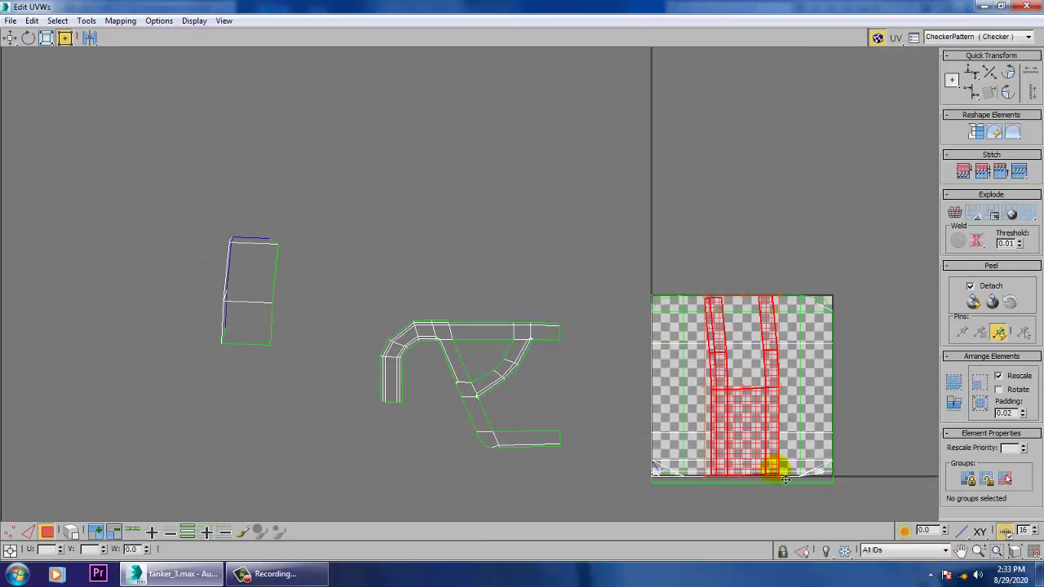
drag(737, 438, 100, 424)
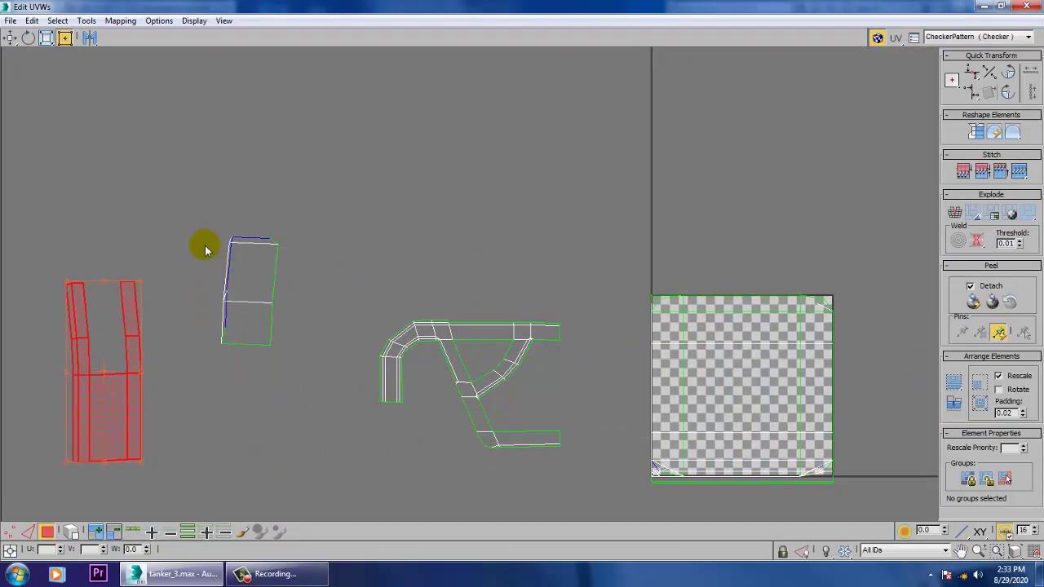
click(985, 7)
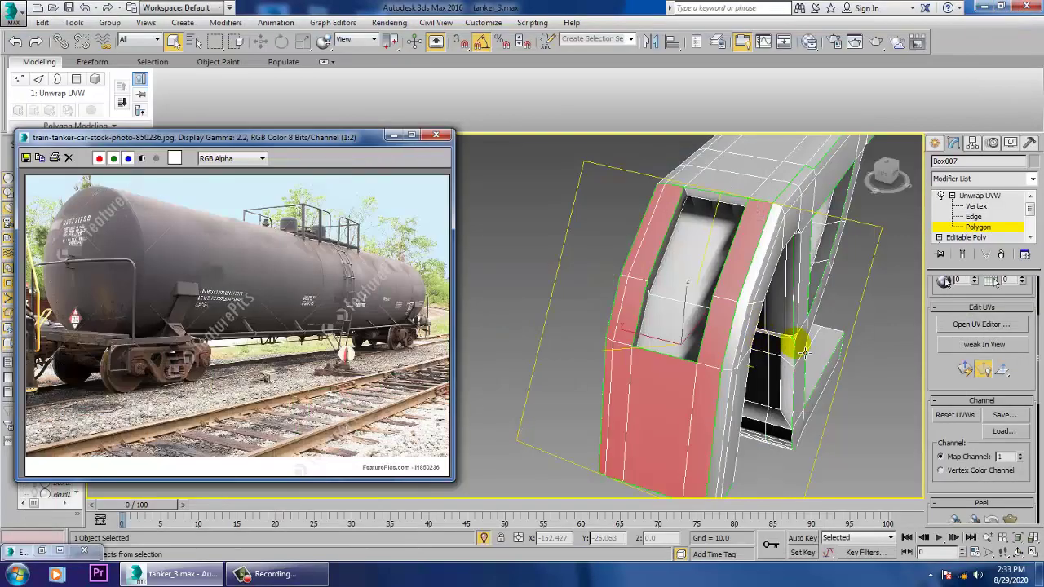
alt+middle_drag(791, 341, 704, 378)
scroll(658, 337, down, 5)
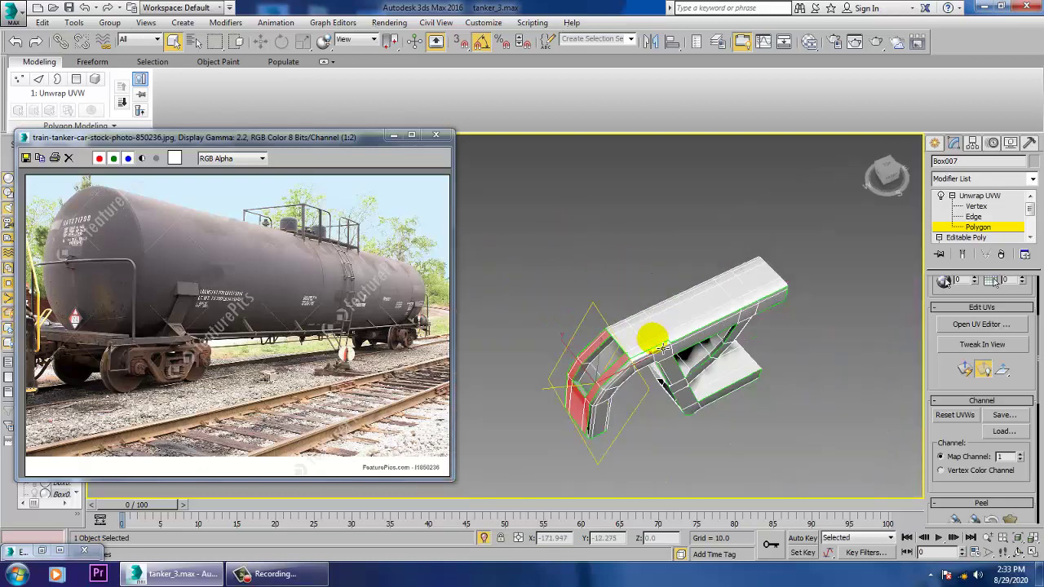
Select the top-face polygons of the beam next to the curved end and exclude the recessed panel polygon picked by mistake
alt+middle_drag(657, 338, 751, 380)
scroll(644, 333, up, 5)
click(757, 391)
ctrl+click(772, 380)
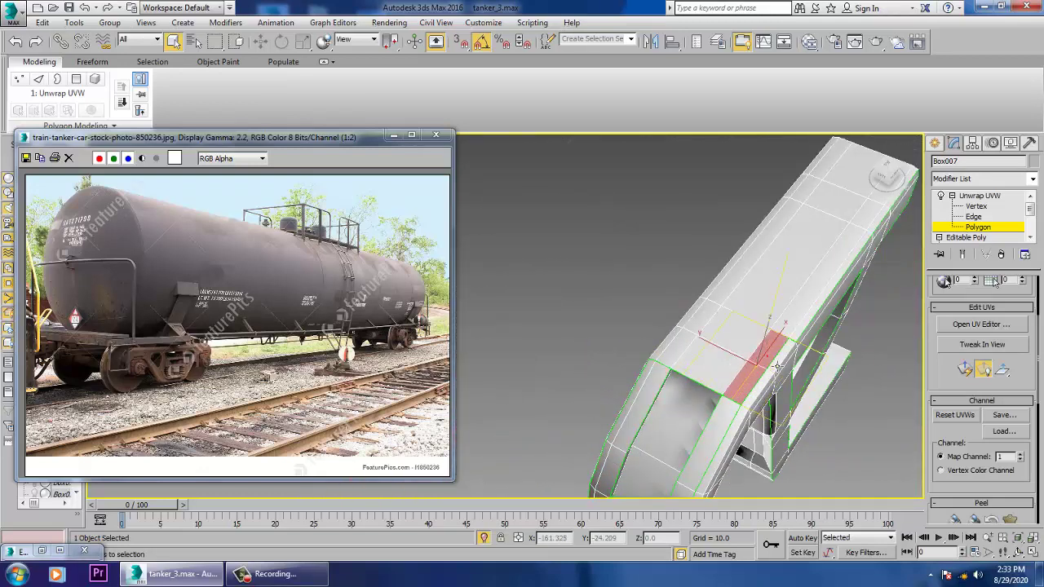
ctrl+click(736, 342)
ctrl+click(707, 367)
ctrl+click(697, 385)
ctrl+click(675, 359)
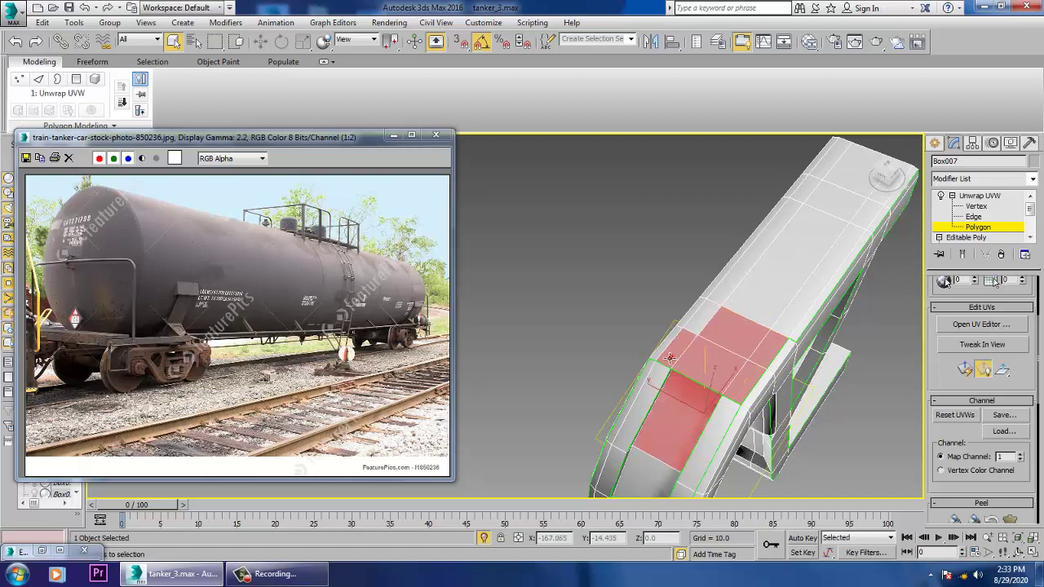
ctrl+click(660, 348)
ctrl+click(706, 324)
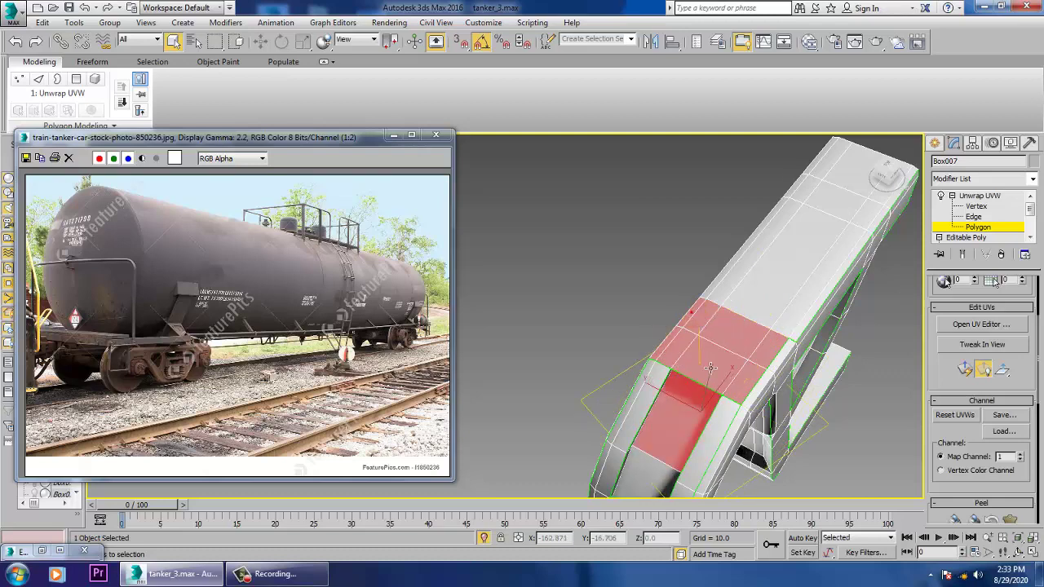
alt+click(702, 442)
Add the long middle polygons of the beam's top face to the selection
alt+middle_drag(840, 327, 785, 301)
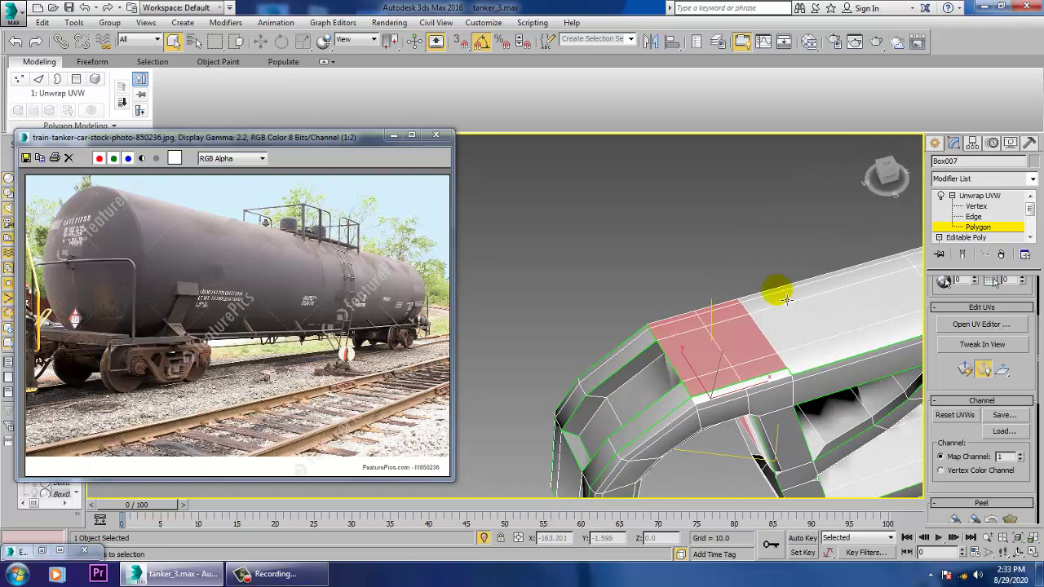
ctrl+click(783, 299)
ctrl+click(787, 307)
ctrl+click(816, 328)
ctrl+click(832, 360)
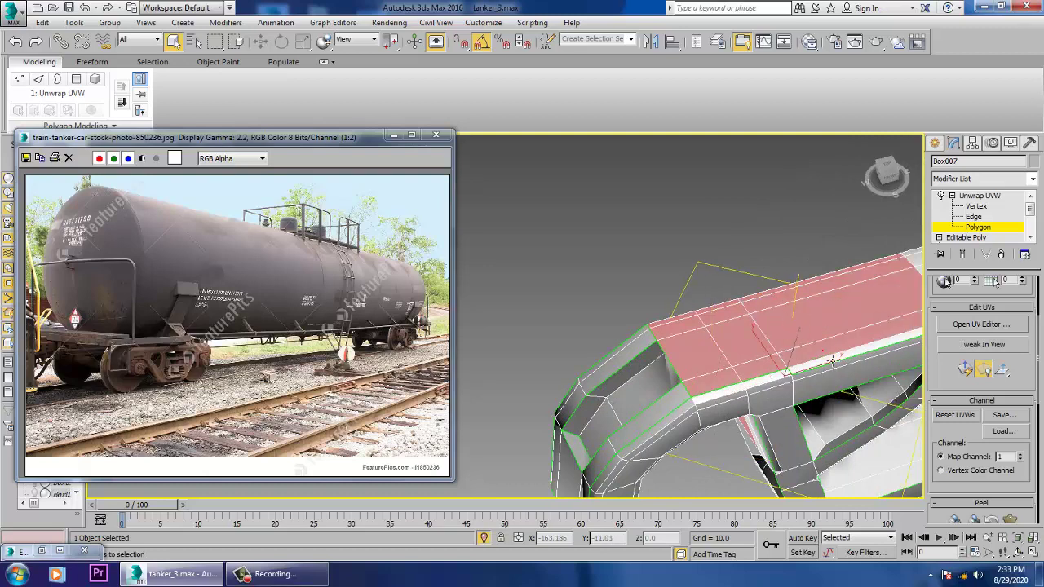
Add the remaining polygons at the far end of the beam's top face to the selection
middle_drag(873, 299, 710, 291)
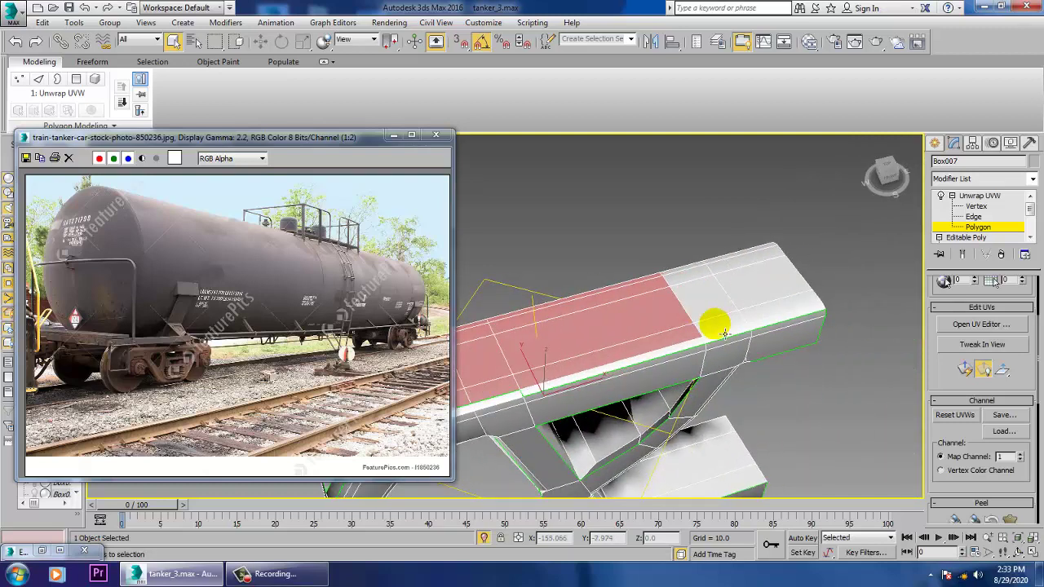
ctrl+click(710, 327)
ctrl+click(774, 308)
ctrl+click(737, 259)
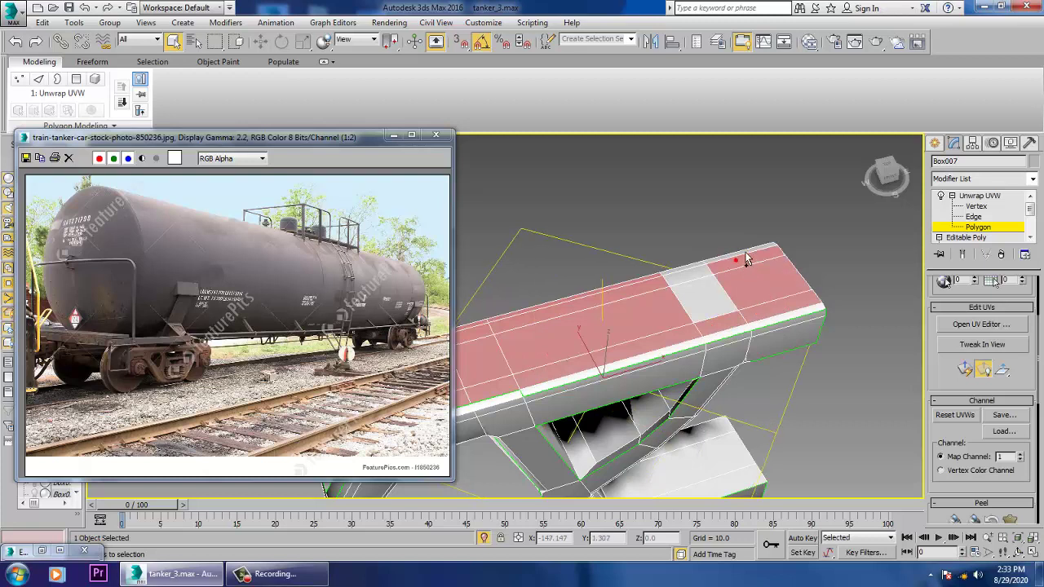
ctrl+click(742, 263)
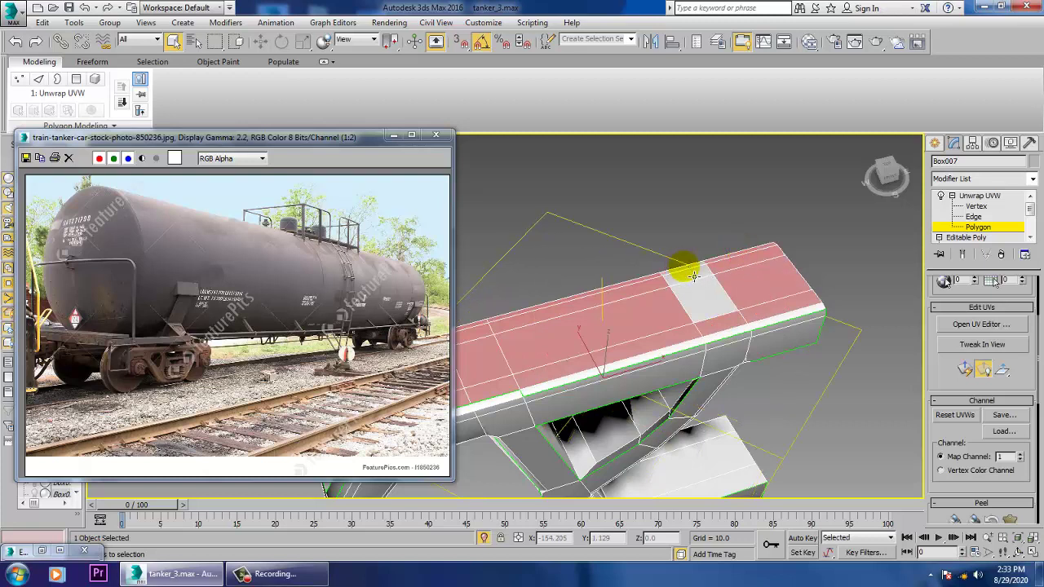
ctrl+click(698, 303)
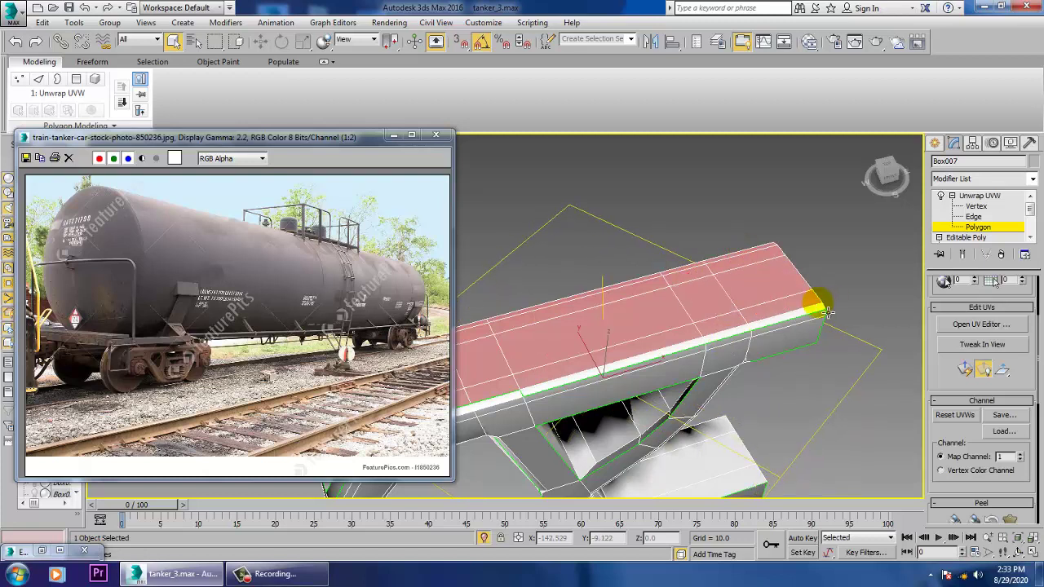
Check the top-face selection in wireframe and remove the stray polygon below the beam from it
key(F3)
key(F3)
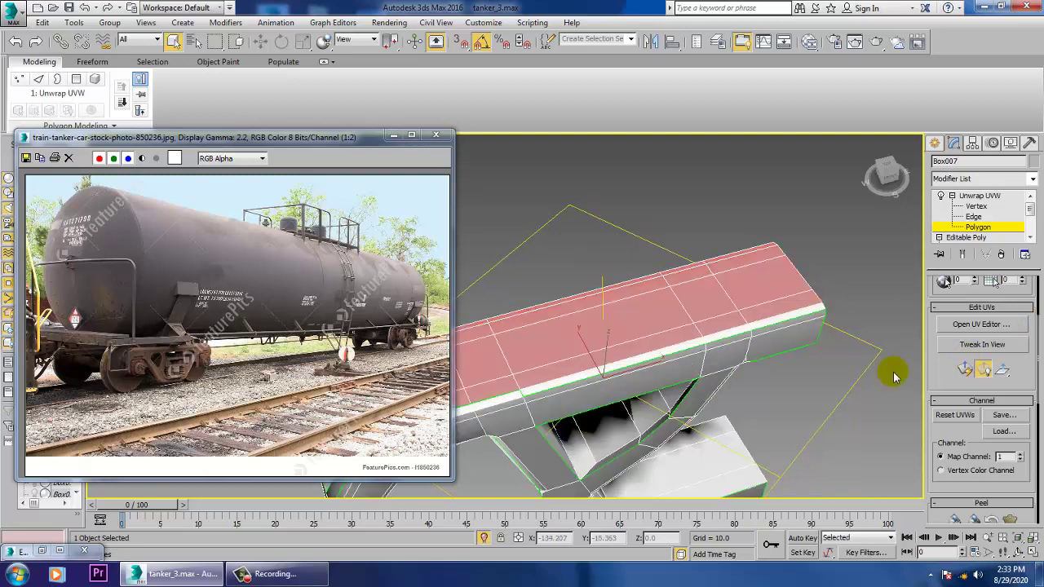
alt+middle_drag(894, 377, 677, 391)
alt+click(559, 357)
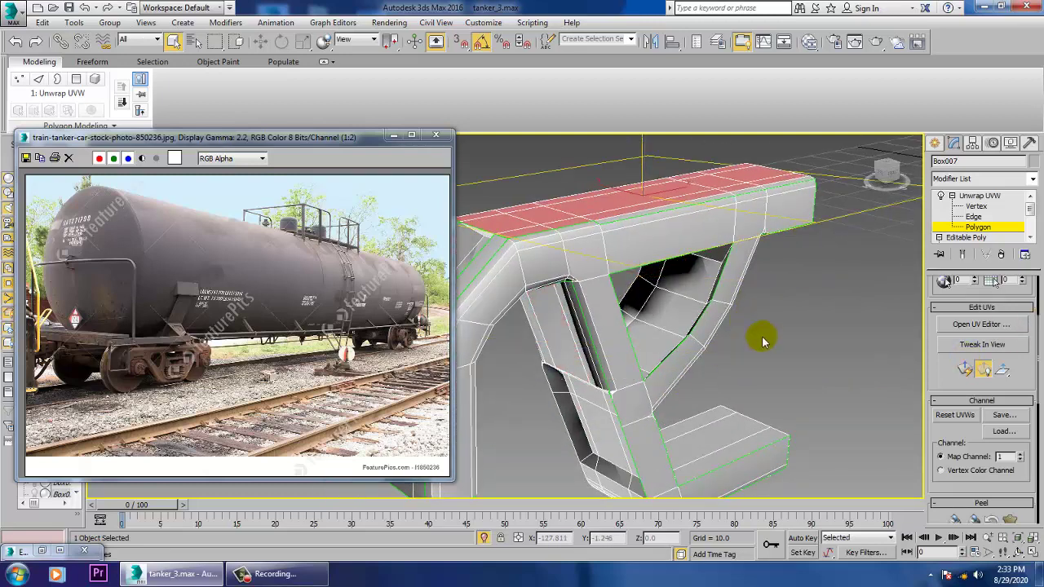
Inspect the selected top-face polygons in the UV editor and compare them with the model
click(981, 324)
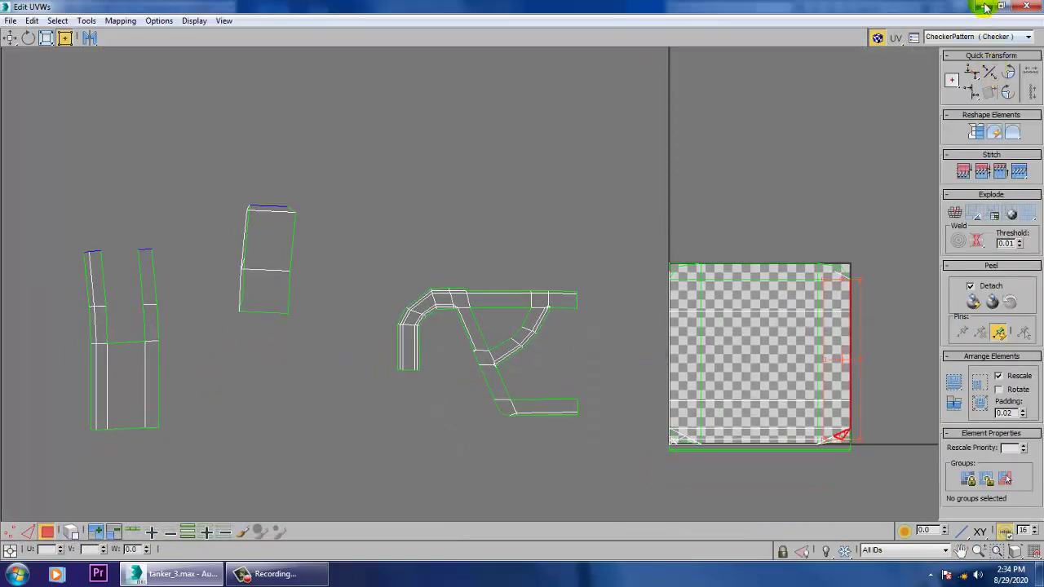
click(986, 8)
mouse_move(815, 367)
alt+middle_down()
mouse_move(729, 354)
mouse_move(737, 337)
mouse_move(575, 335)
mouse_move(563, 323)
alt+middle_up()
click(42, 550)
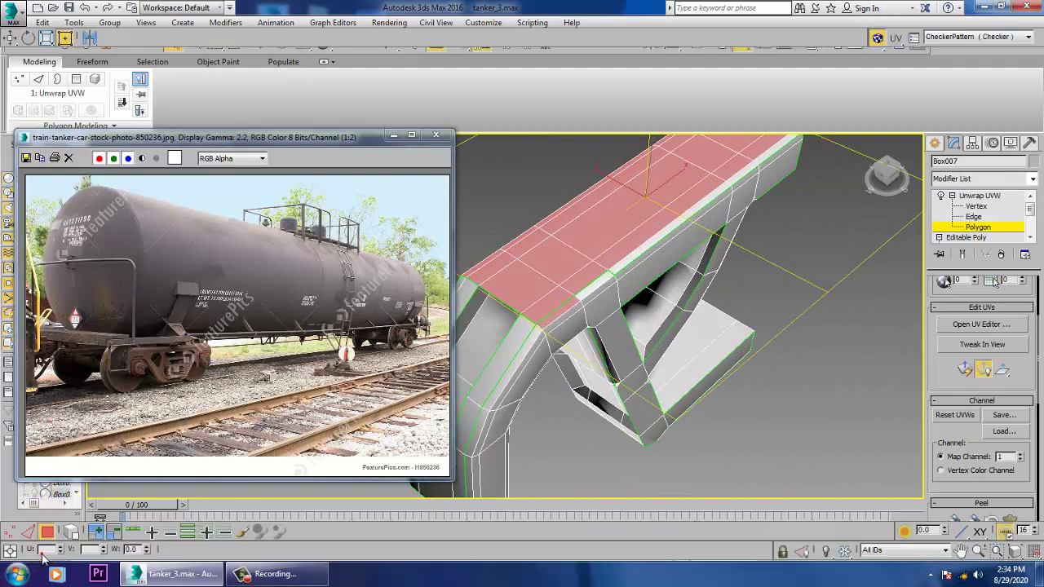
click(346, 282)
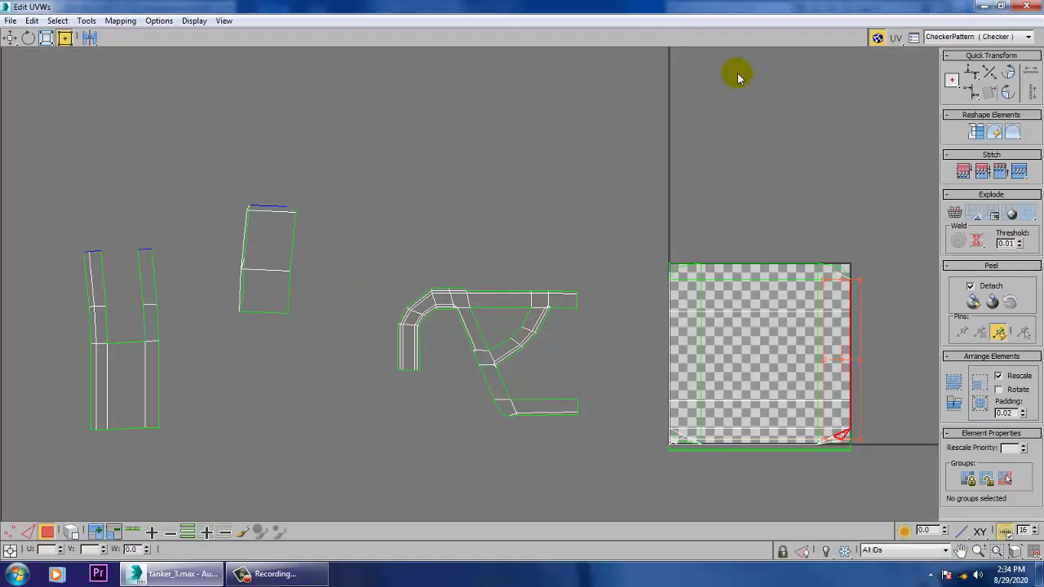
click(983, 7)
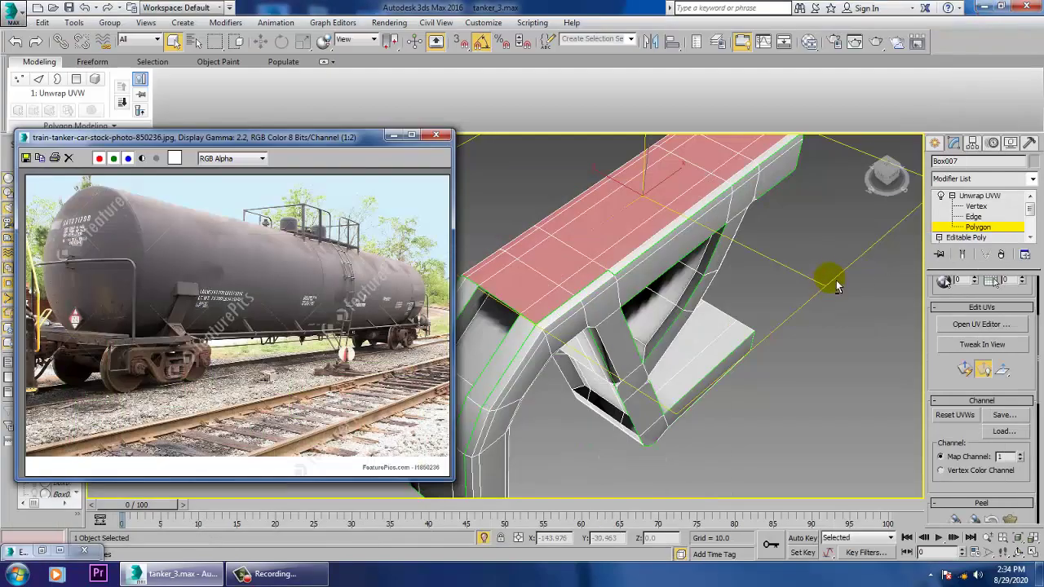
Planar-map the beam's top face and move its UV shell out of the checker tile, above the side-profile shell
alt+middle_drag(838, 285, 819, 270)
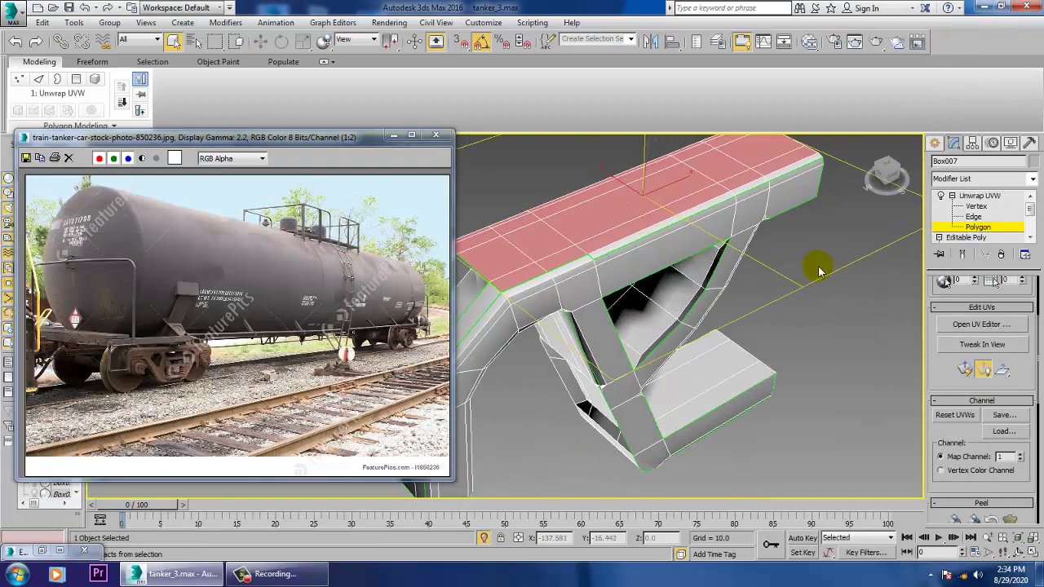
click(982, 324)
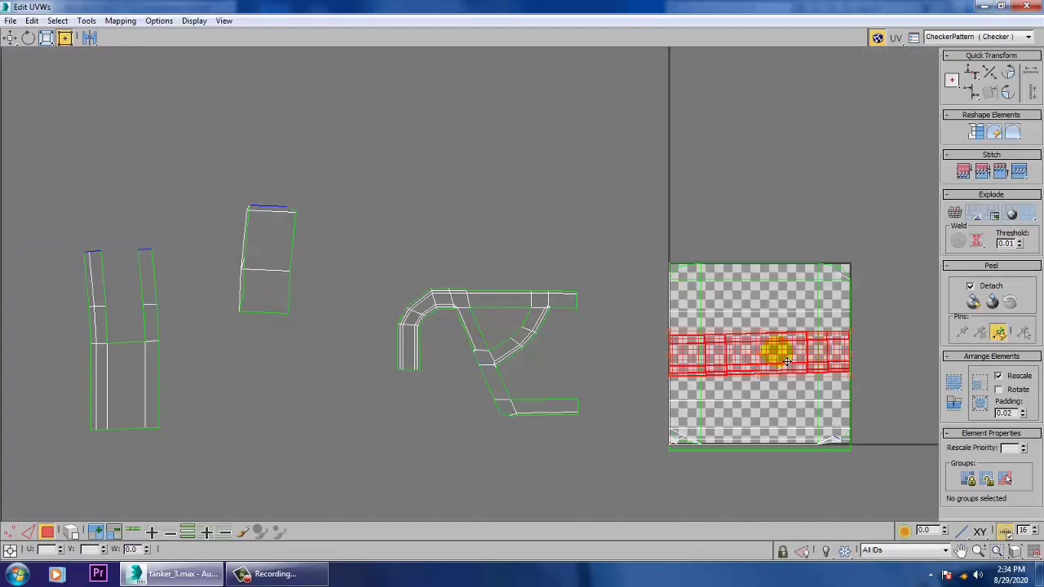
drag(787, 361, 515, 164)
middle_drag(501, 218, 681, 271)
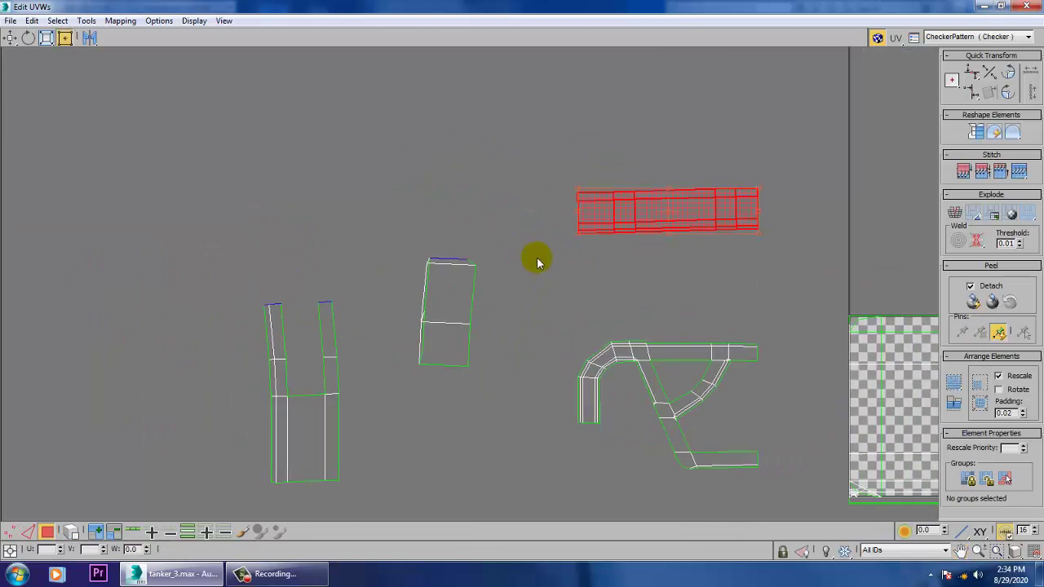
Select all edges of the top-face UV shell and try to straighten the shell by rotating it
click(537, 306)
scroll(599, 252, up, 2)
key(2)
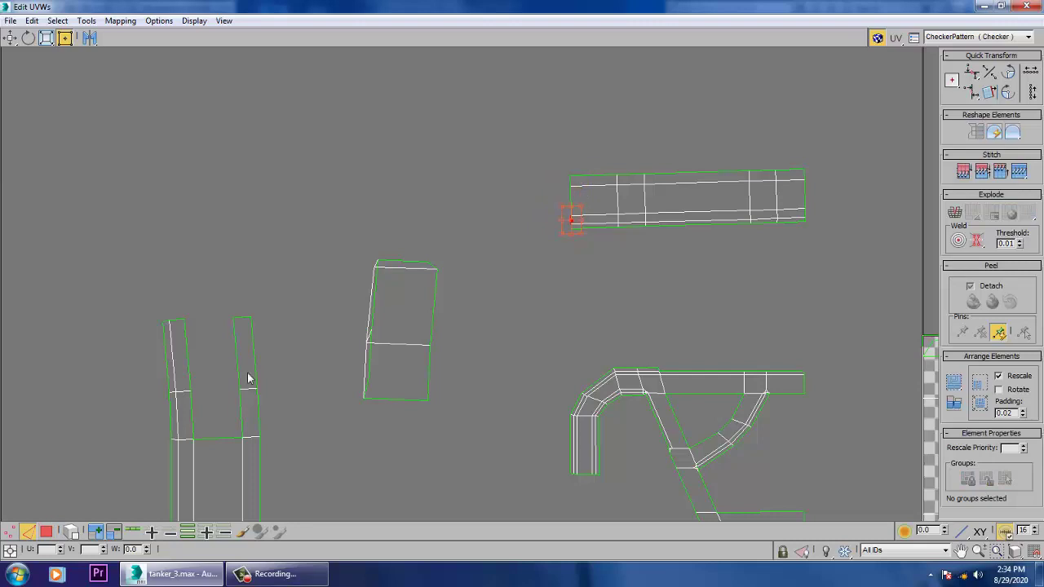
middle_drag(460, 282, 464, 266)
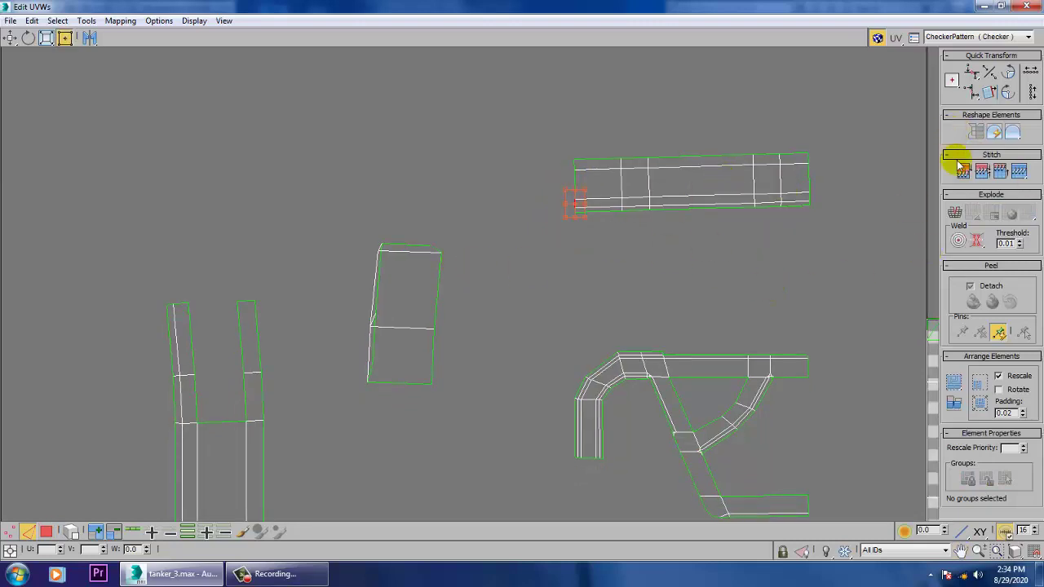
drag(611, 157, 905, 276)
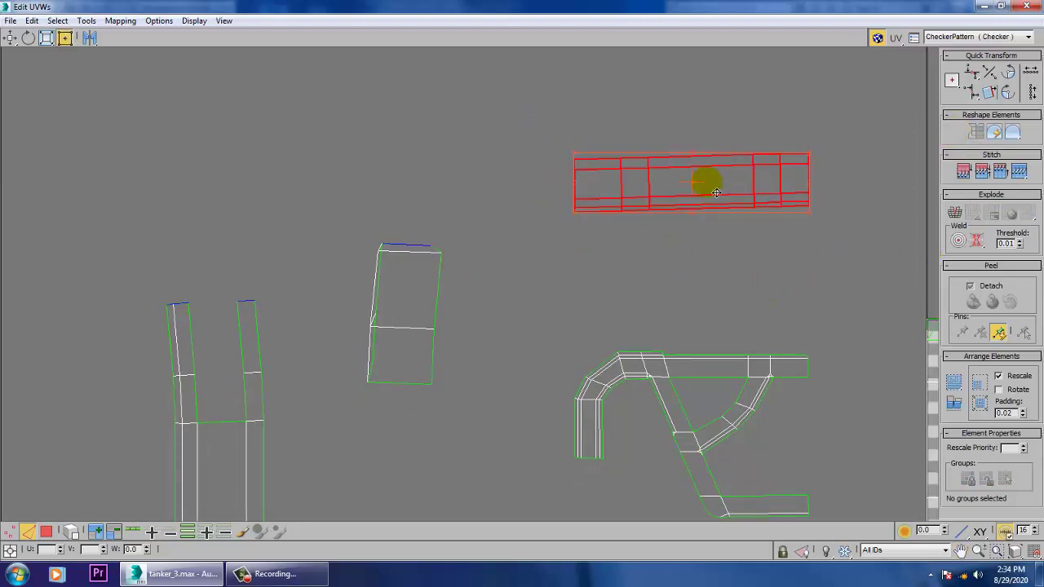
key(e)
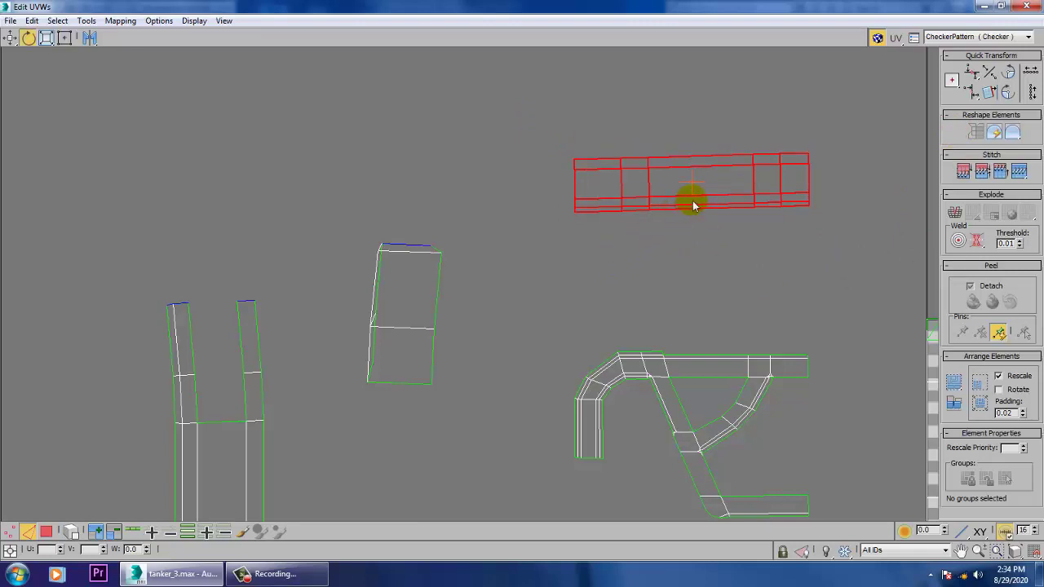
drag(694, 230, 787, 196)
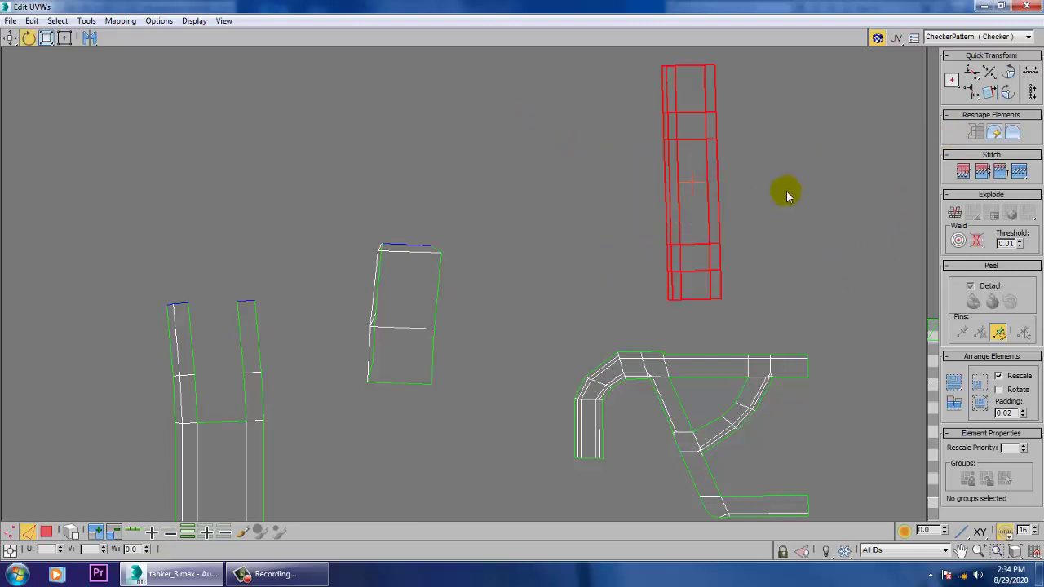
Turn off angle snap and rotate the top-face UV shell until it lies level horizontally
click(1004, 6)
click(482, 42)
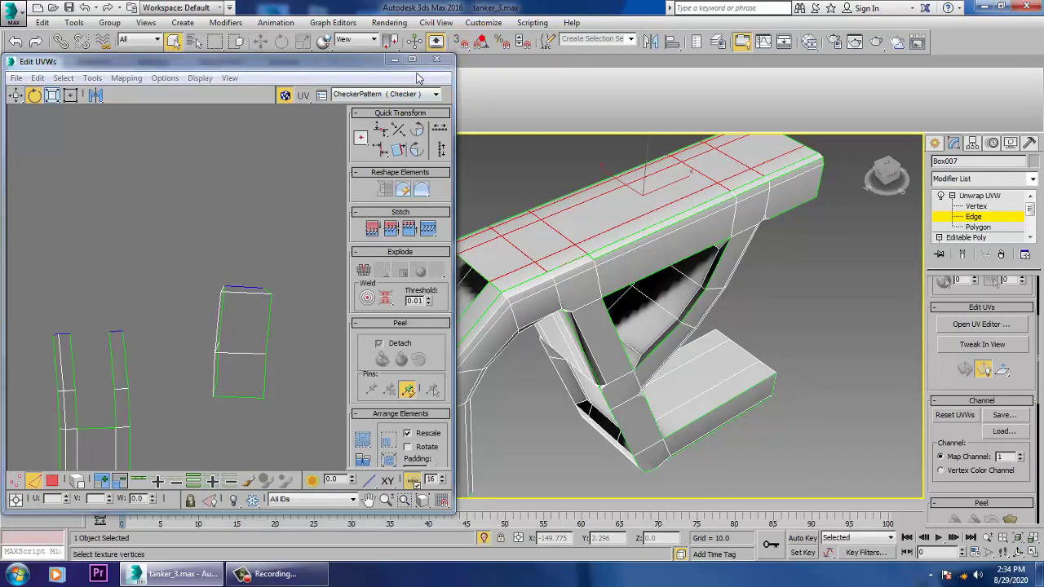
click(413, 60)
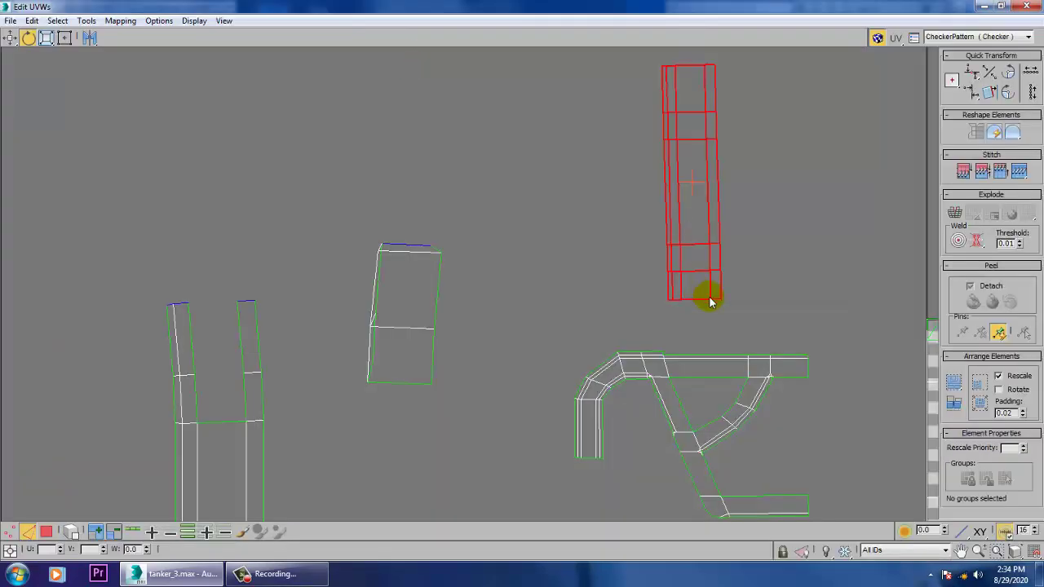
drag(721, 308, 819, 175)
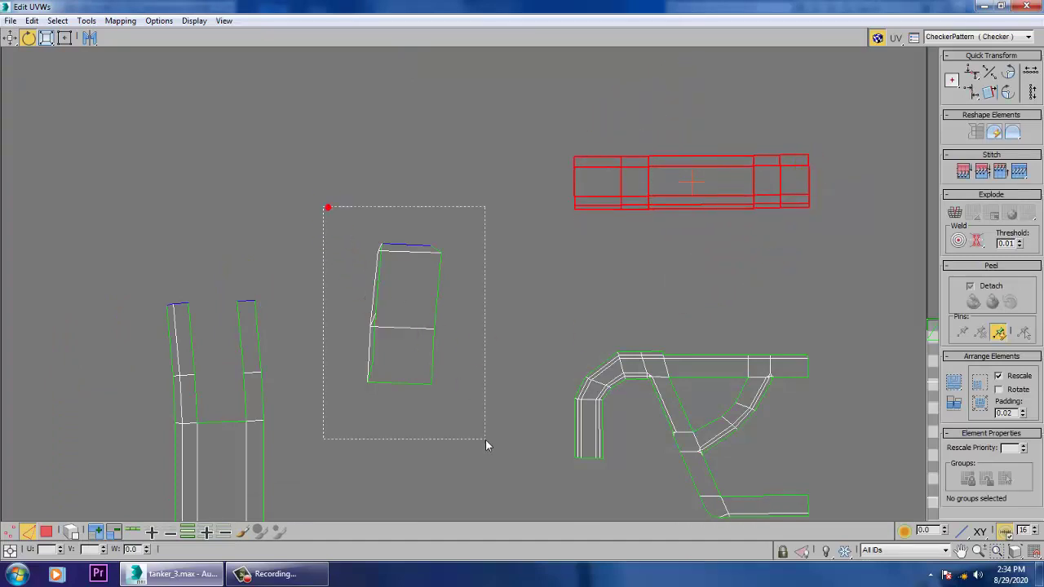
Rotate the recessed panel's UV shell by about -86.25 degrees and try relaxing it by Edge Angles
drag(486, 445, 485, 444)
drag(442, 264, 489, 355)
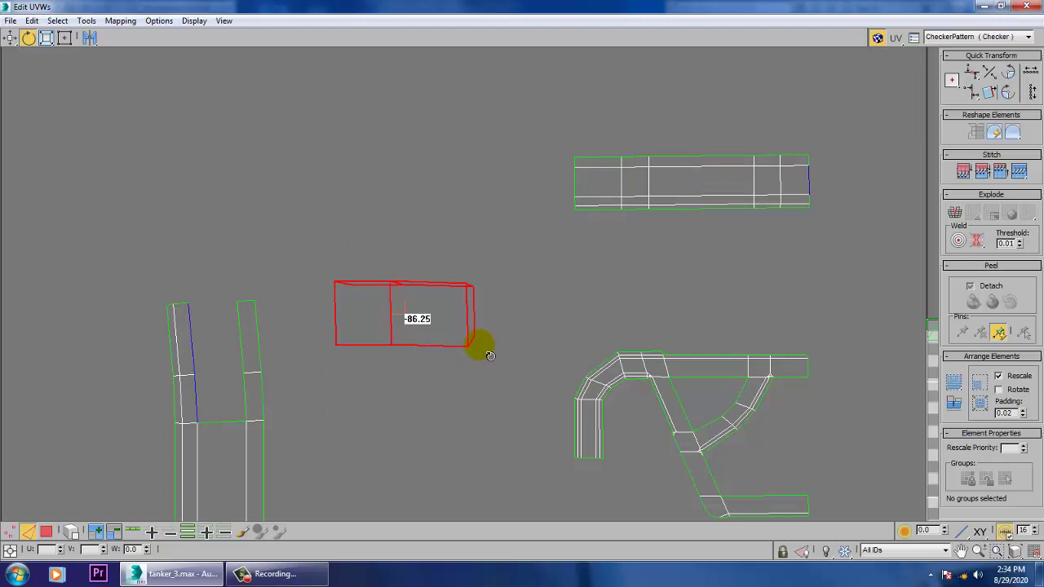
click(90, 20)
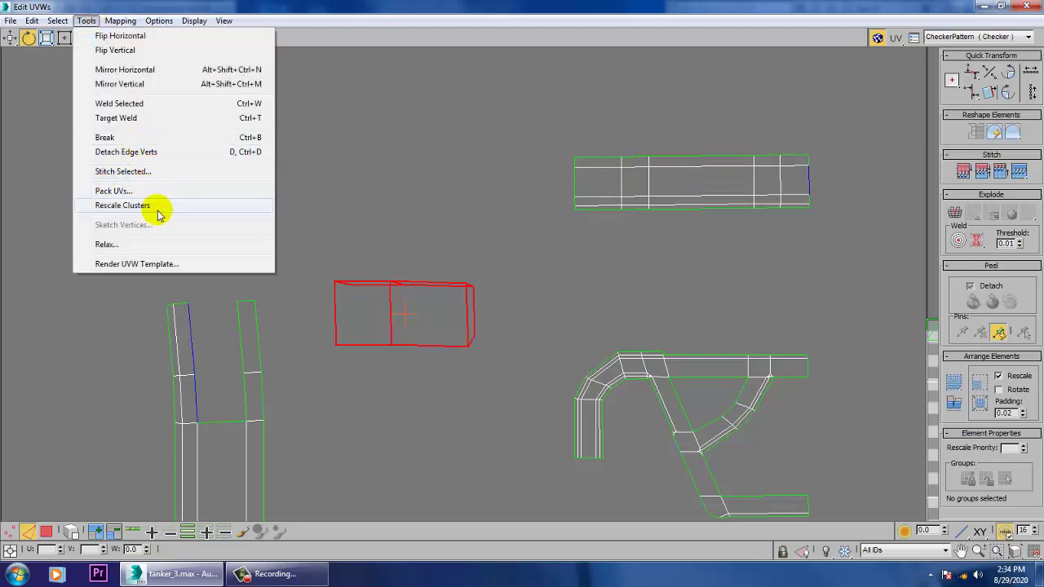
click(213, 244)
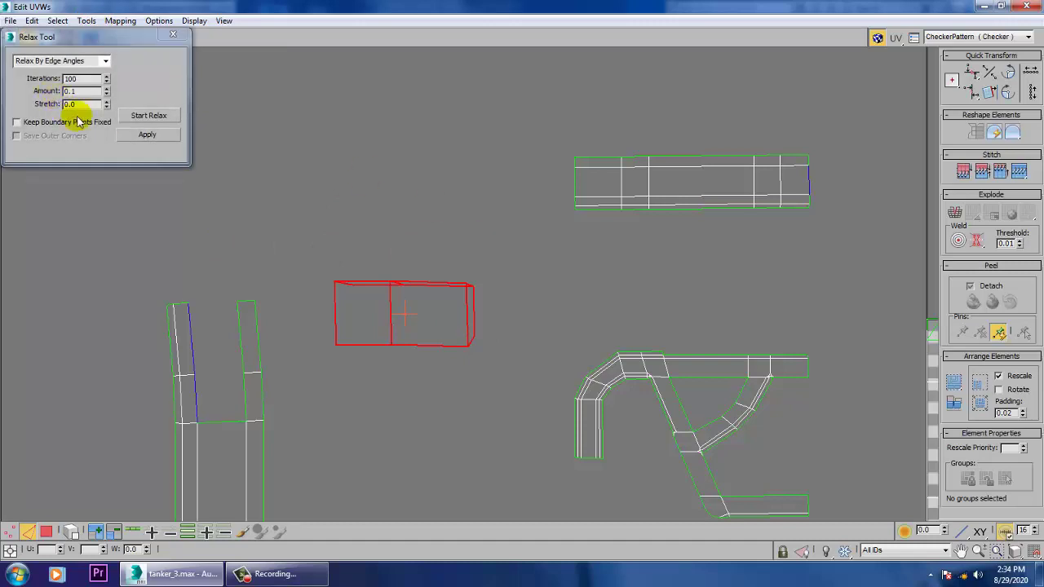
click(141, 114)
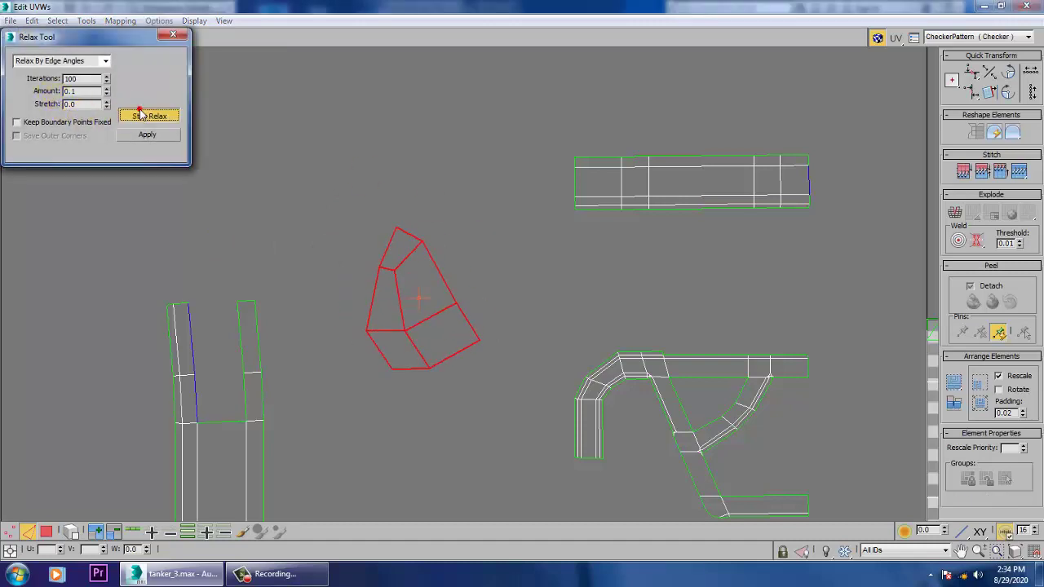
Relax the recessed panel's UV shell by Polygon Angles with 100 iterations and amount 0.1, and clear the selection
click(105, 61)
click(82, 73)
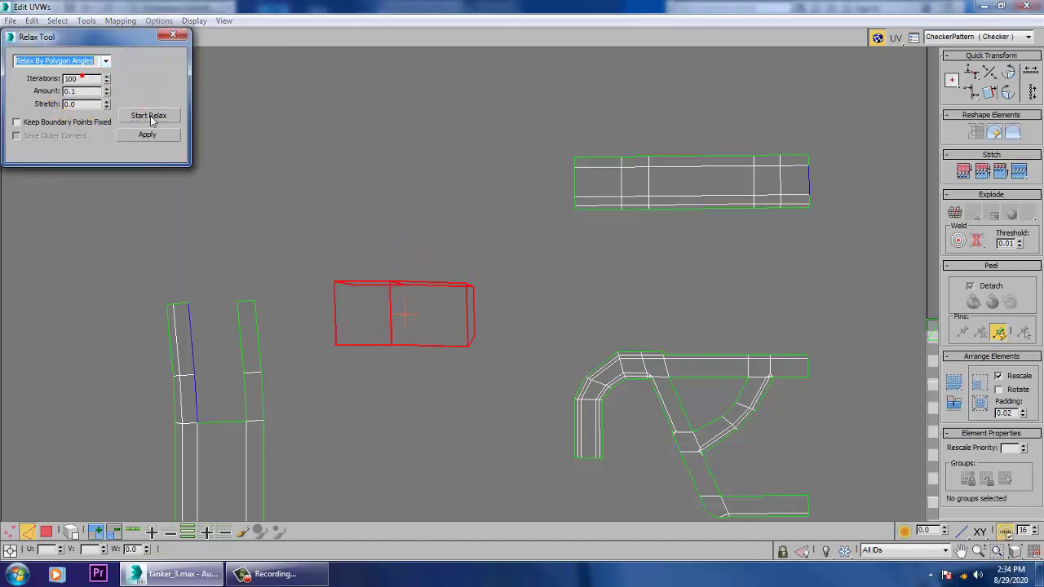
click(150, 116)
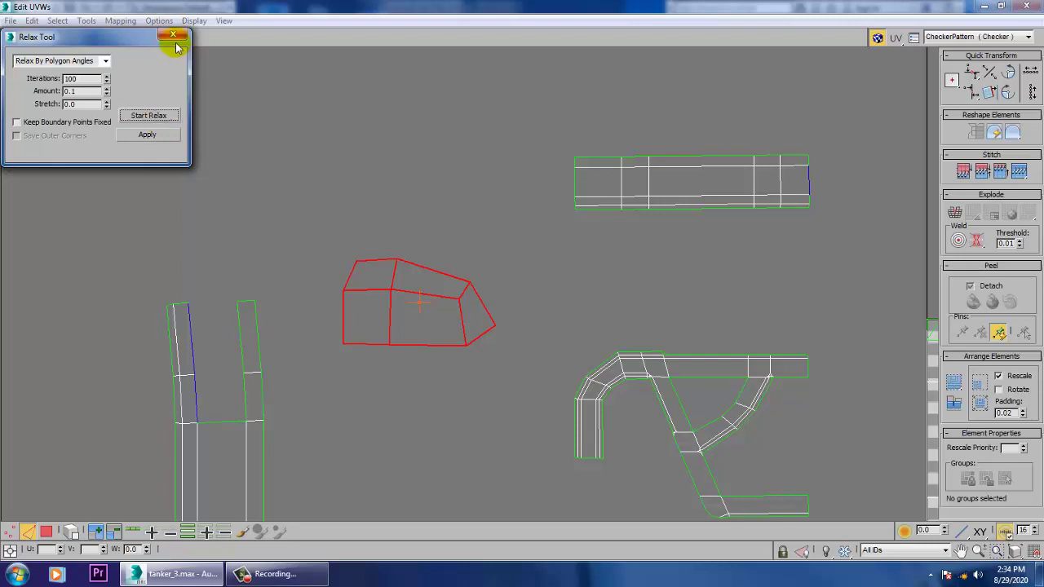
click(171, 34)
click(401, 227)
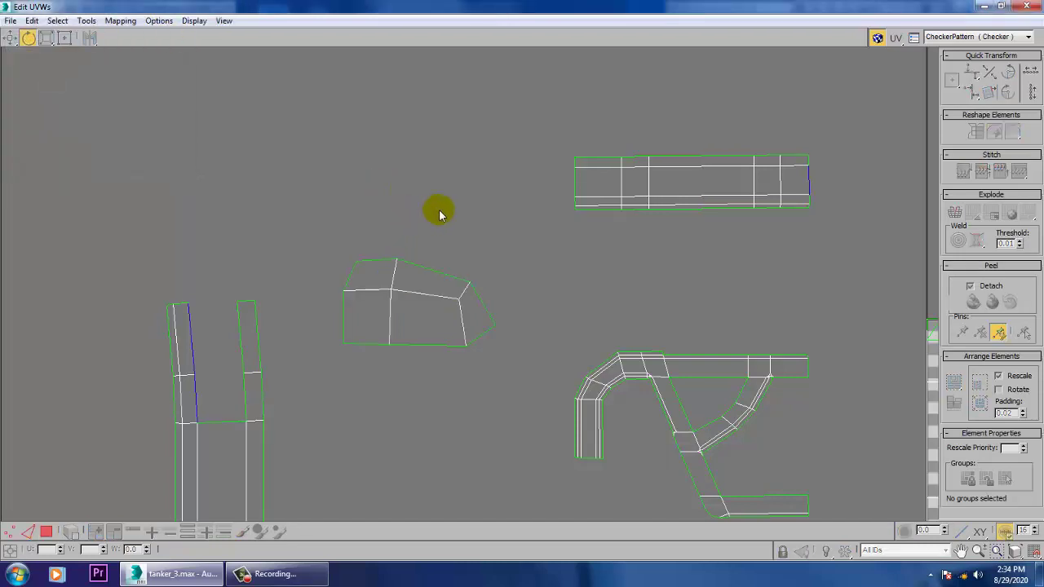
click(484, 309)
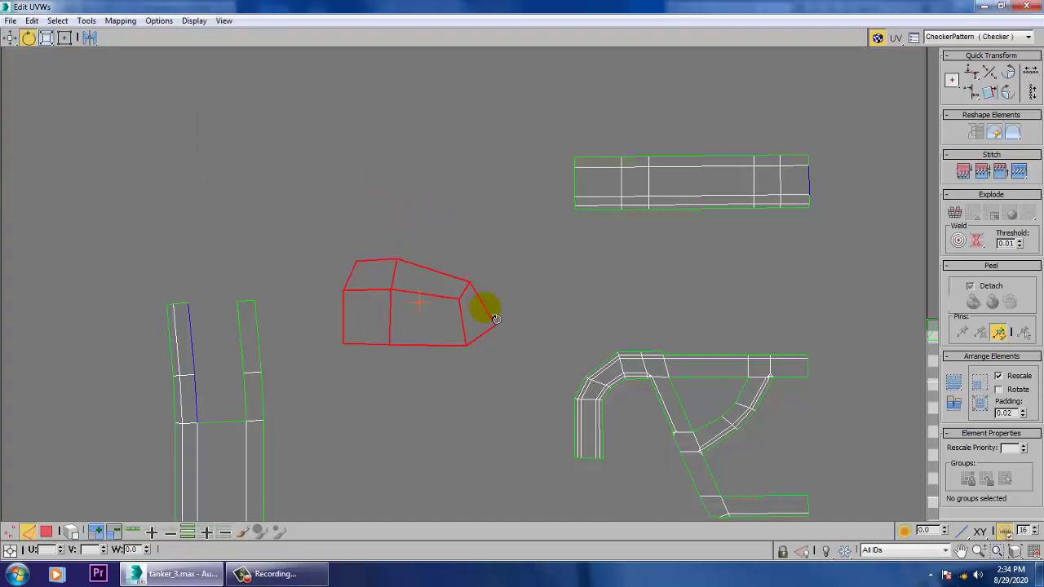
click(491, 313)
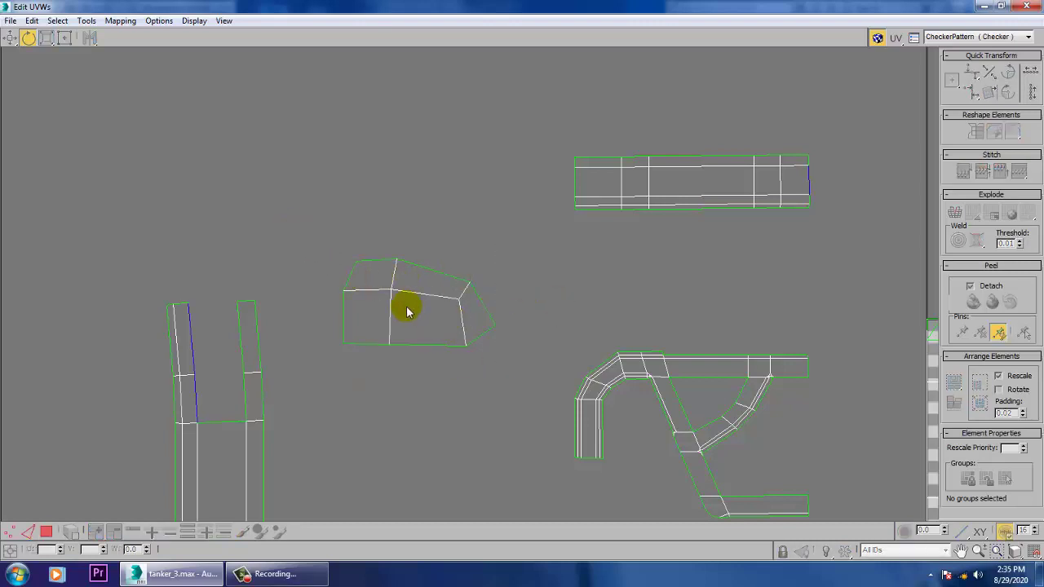
Move the recessed panel's UV shell up beside the horizontal top-face shell
key(3)
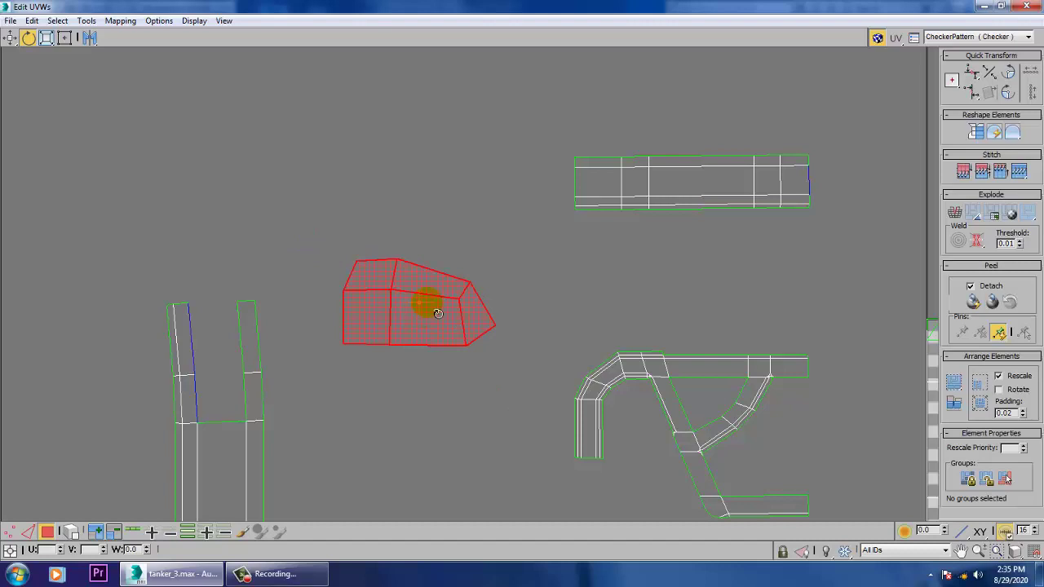
key(w)
drag(439, 339, 499, 229)
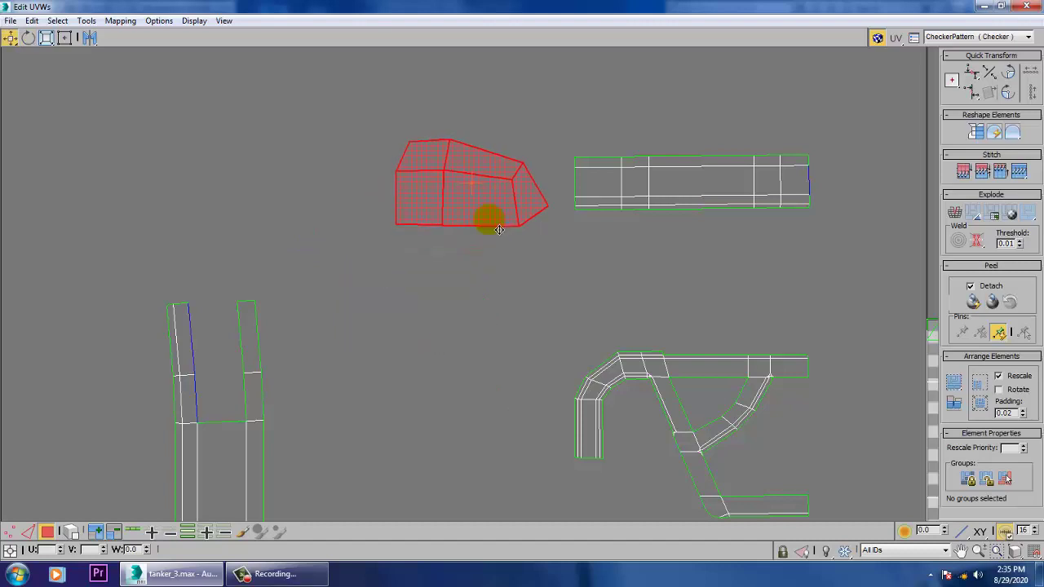
Rotate the forked UV shell a quarter turn so it lies horizontally and place it beside the recessed panel's shell
scroll(165, 311, down, 2)
drag(136, 294, 264, 499)
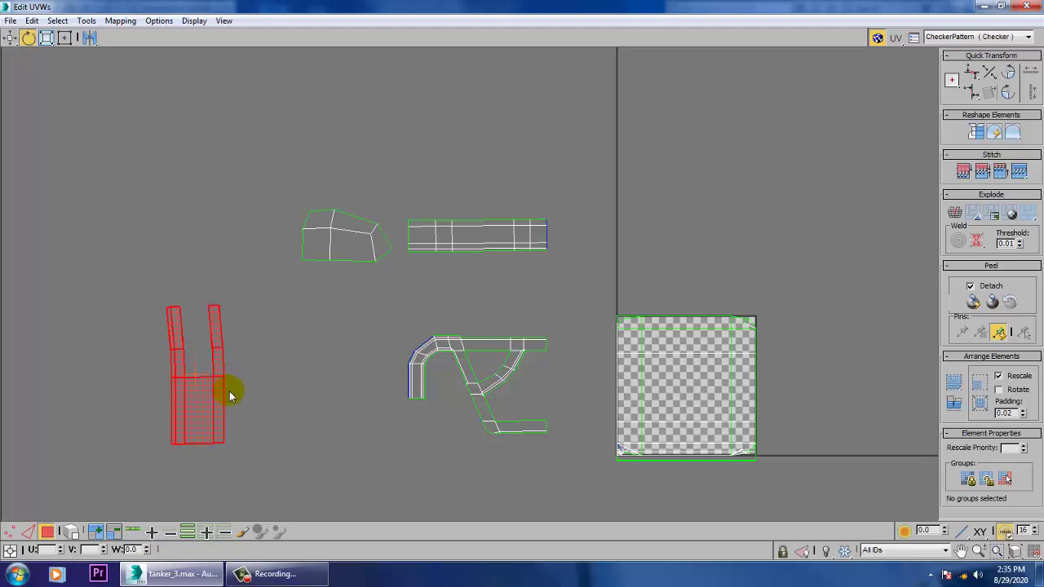
drag(230, 354, 293, 459)
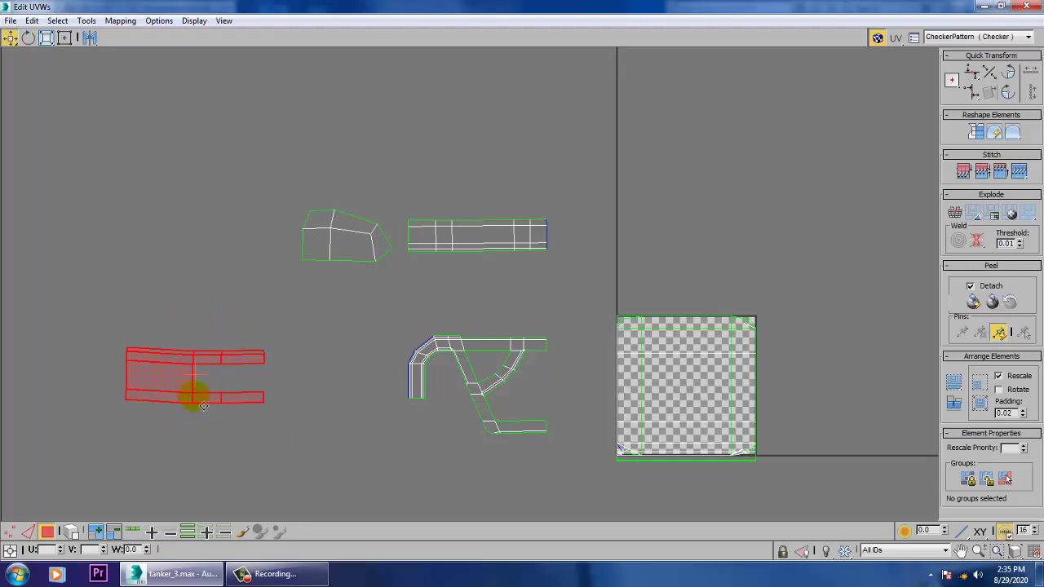
drag(203, 405, 230, 266)
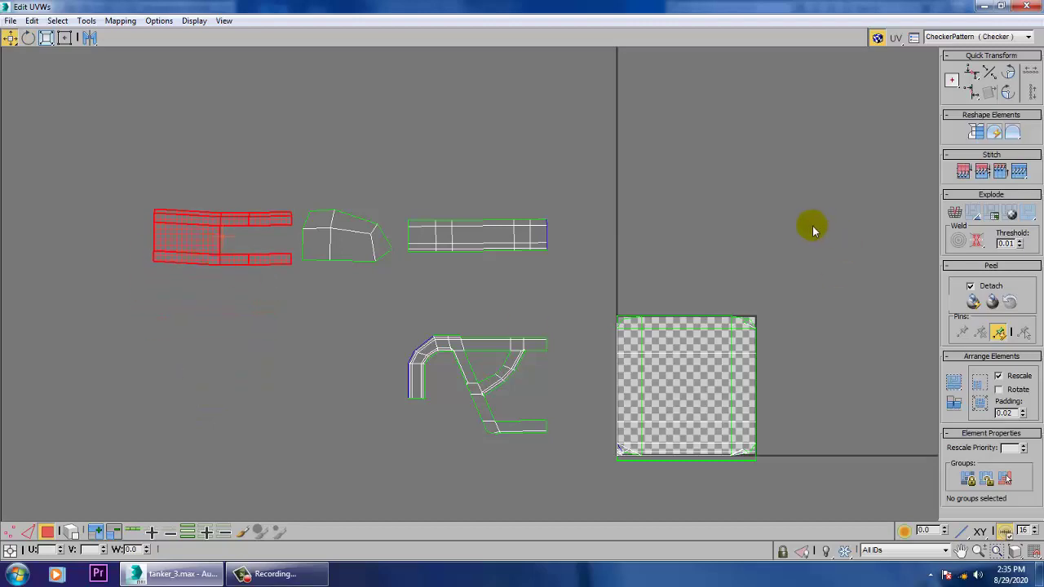
Select the polygons along the curved brace's inner surface inside the frame's triangular opening
click(984, 8)
alt+middle_drag(743, 408, 733, 360)
scroll(748, 364, up, 3)
scroll(746, 363, down, 7)
alt+middle_drag(679, 338, 690, 339)
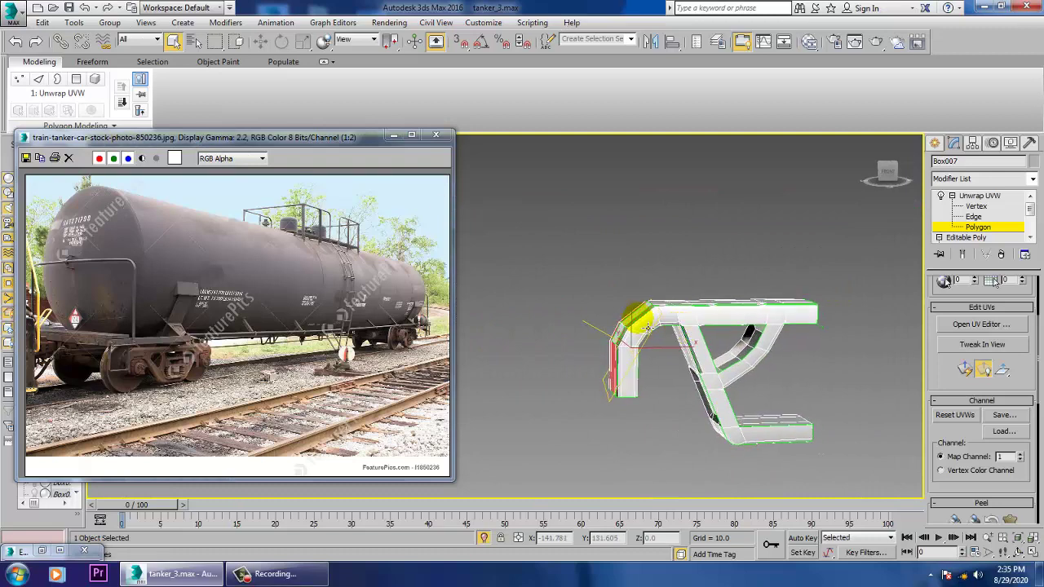
scroll(718, 383, up, 4)
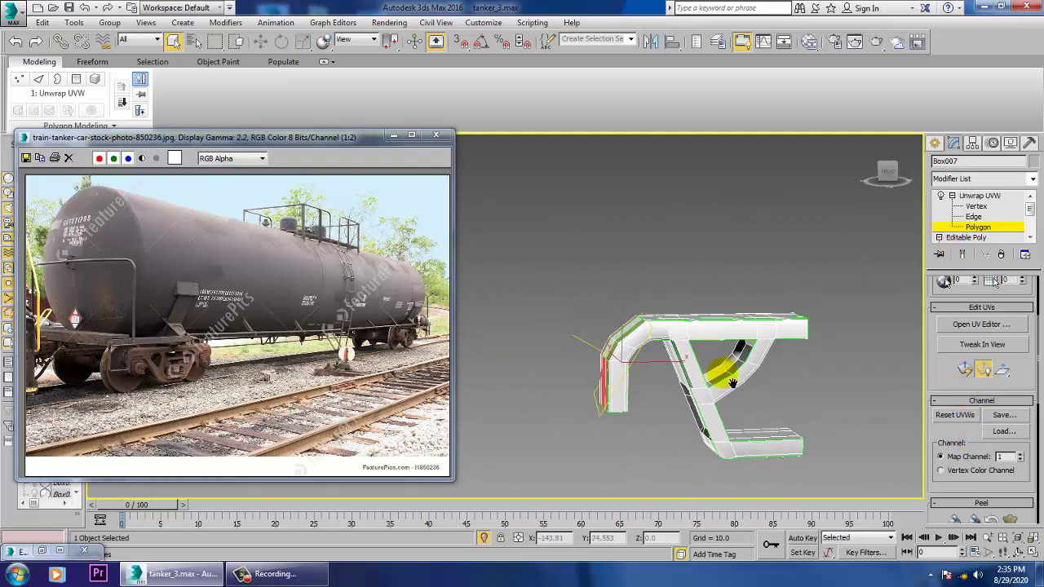
scroll(723, 400, up, 5)
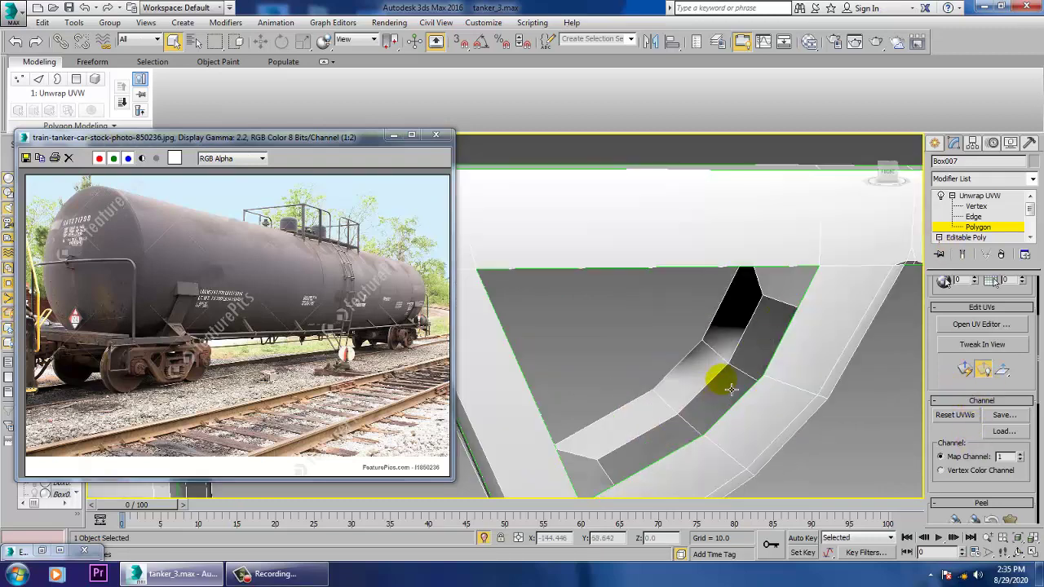
ctrl+click(771, 333)
ctrl+click(738, 323)
ctrl+click(705, 374)
ctrl+click(717, 414)
ctrl+click(620, 432)
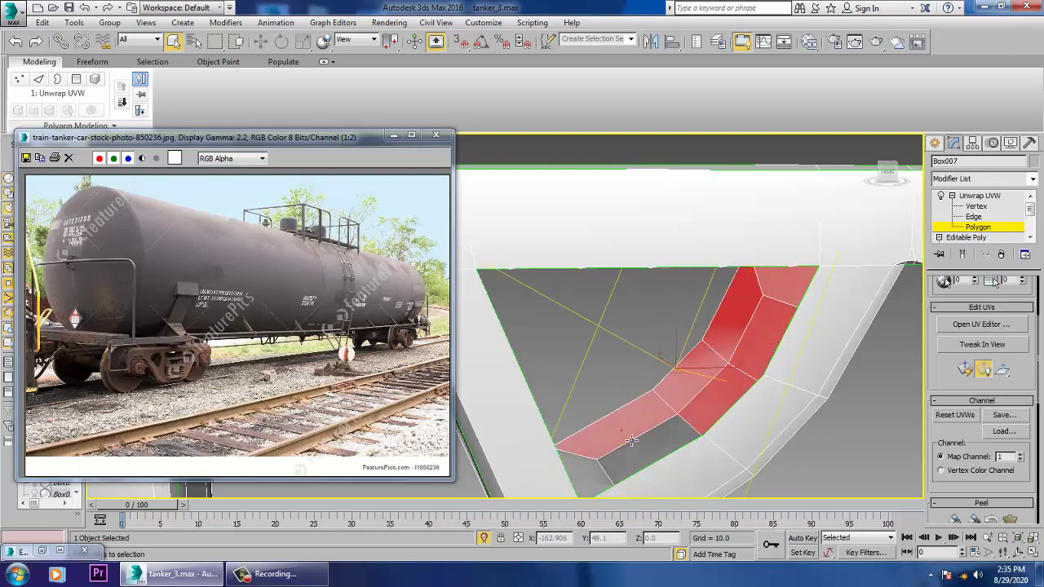
ctrl+click(639, 460)
ctrl+click(601, 477)
alt+middle_drag(716, 434, 759, 403)
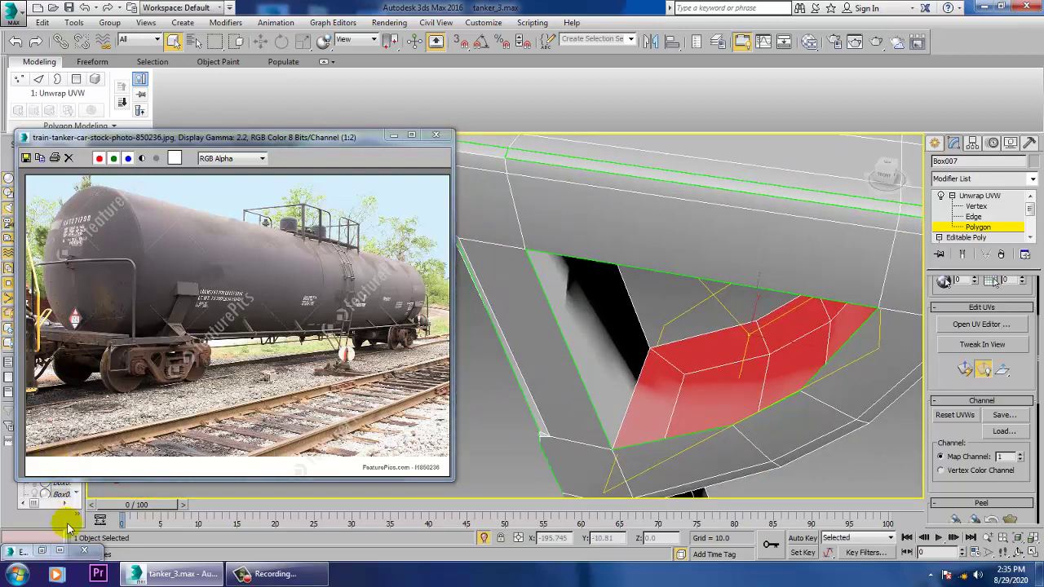
Planar-map the curved brace's inner faces, move their UV shell out beside the frame's side shell, and scale it down
click(45, 551)
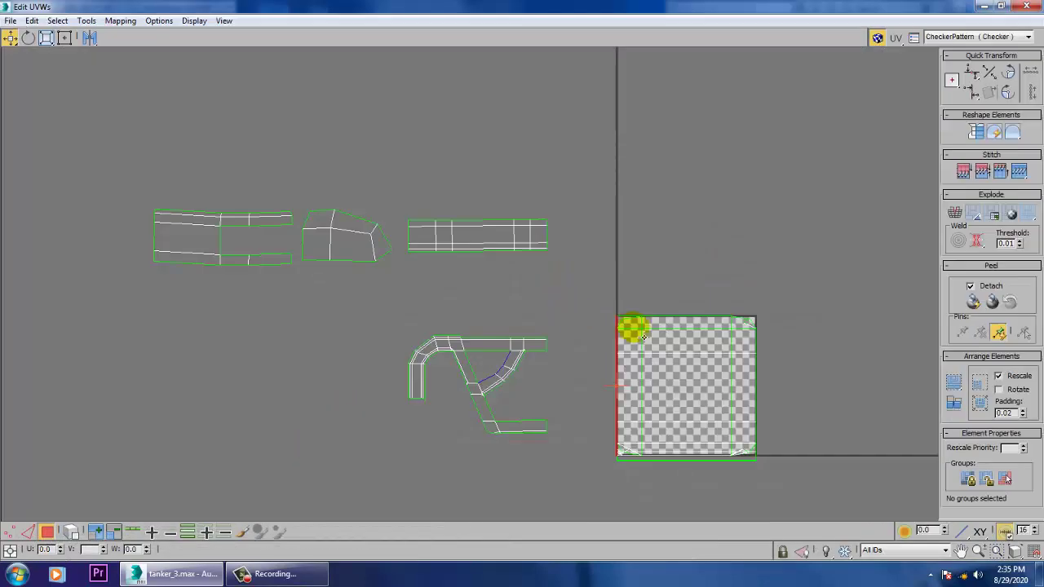
click(983, 6)
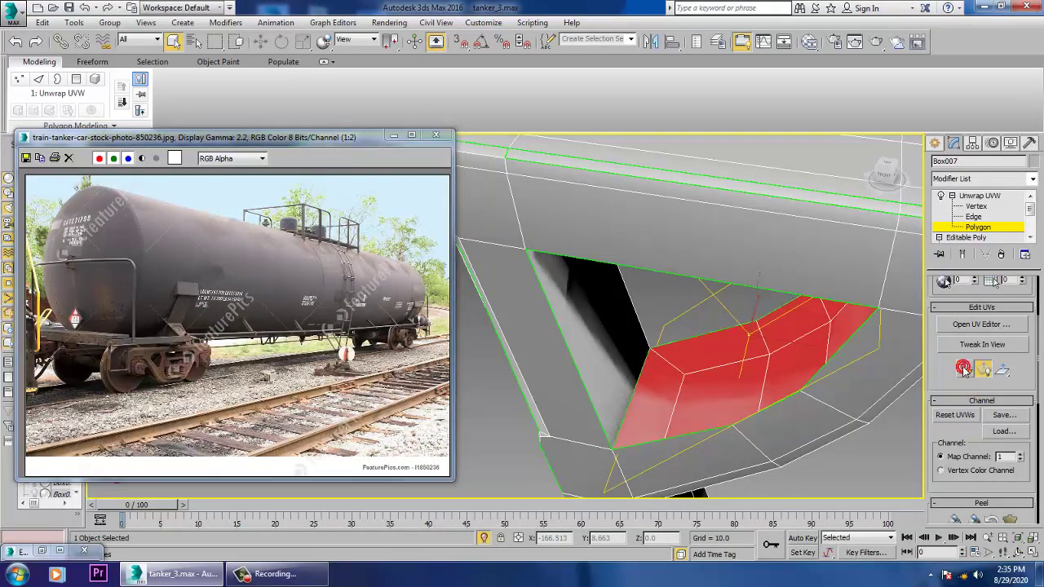
click(41, 553)
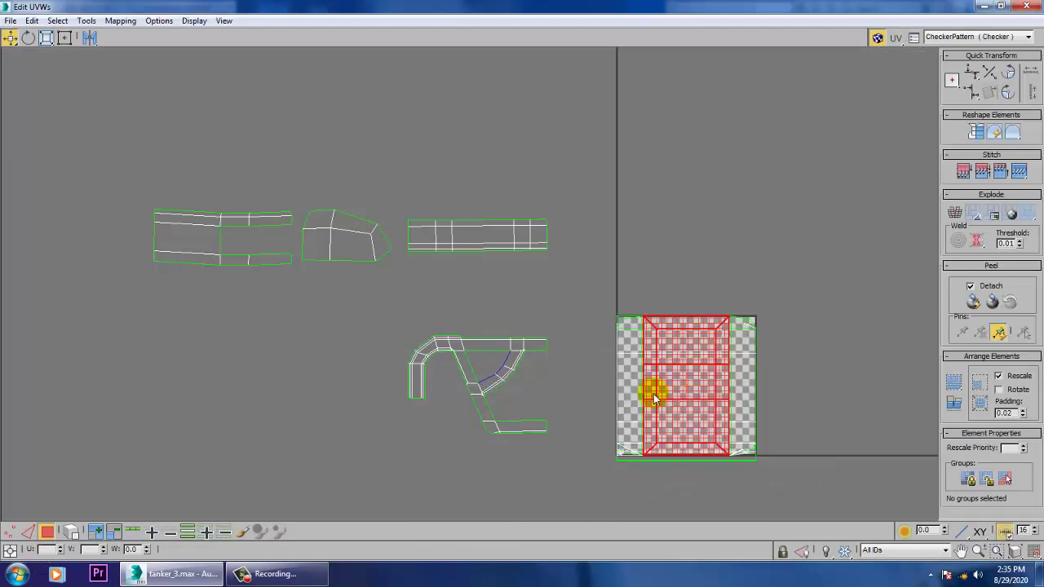
drag(692, 395, 383, 495)
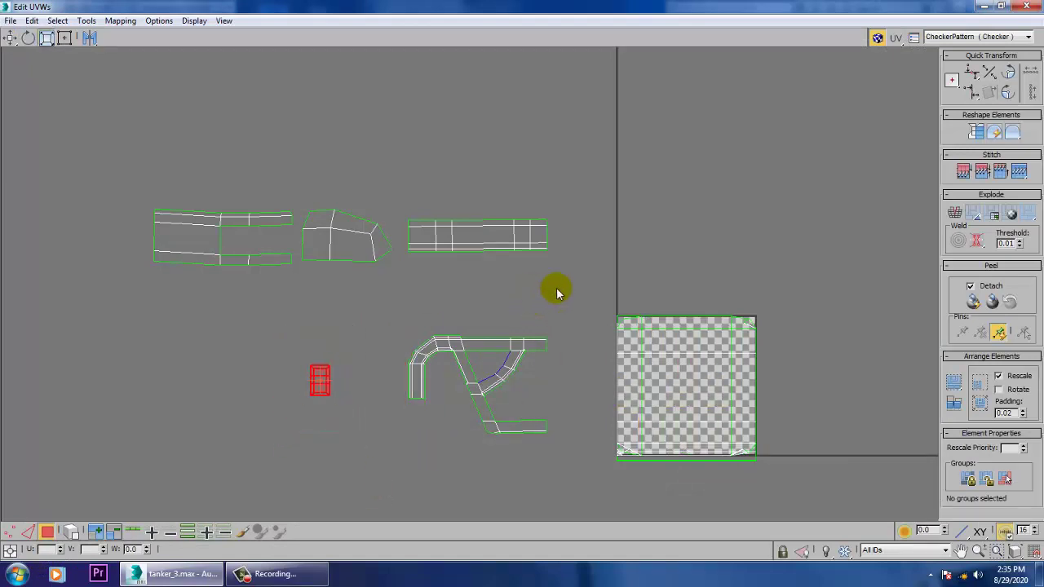
Select all faces still unmapped in the checker square and reduce the selection to the frame's back side
drag(576, 286, 936, 573)
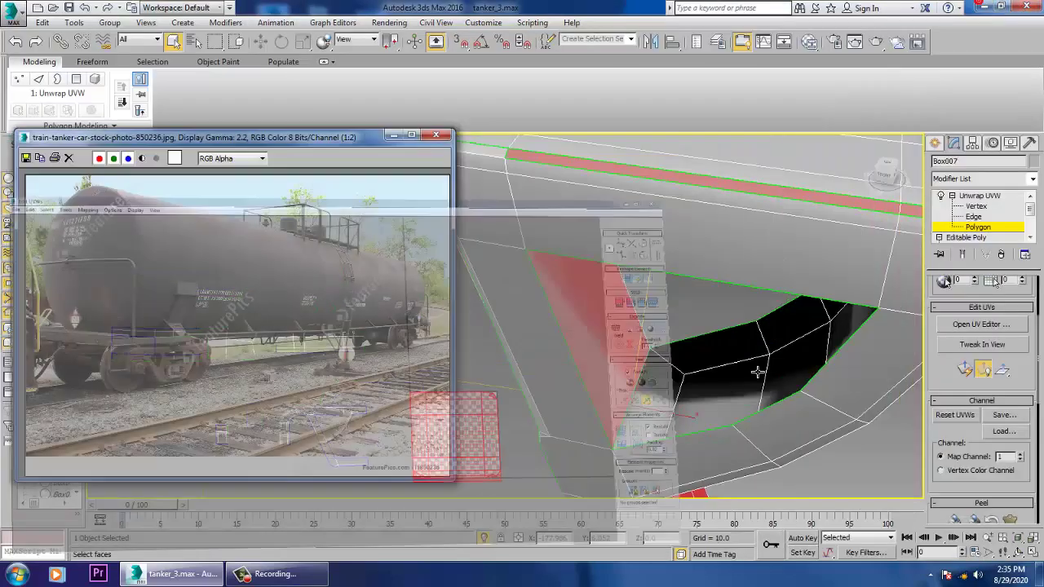
alt+middle_drag(710, 380, 799, 297)
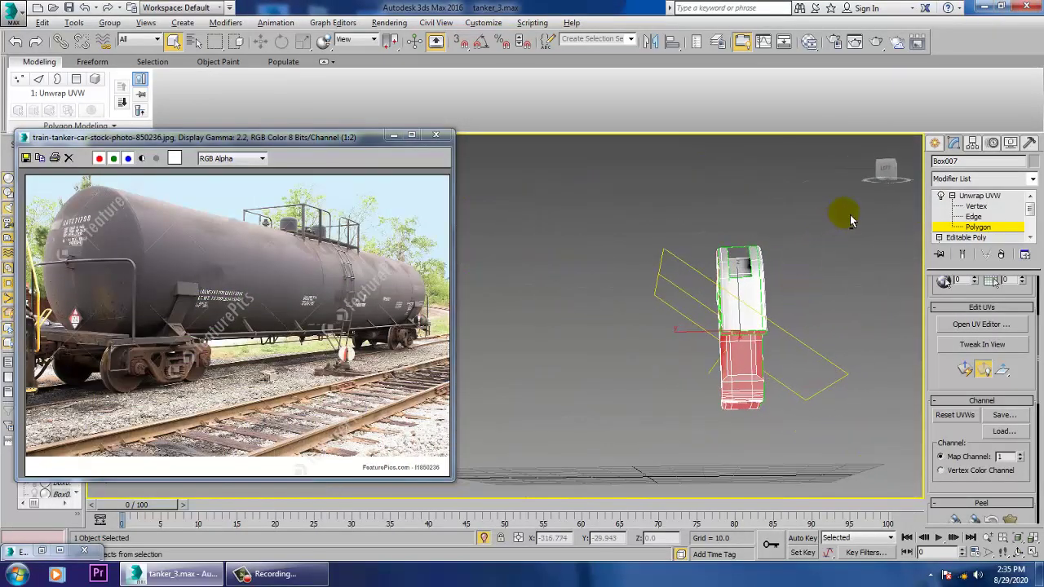
alt+middle_drag(732, 475, 742, 355)
drag(889, 173, 890, 179)
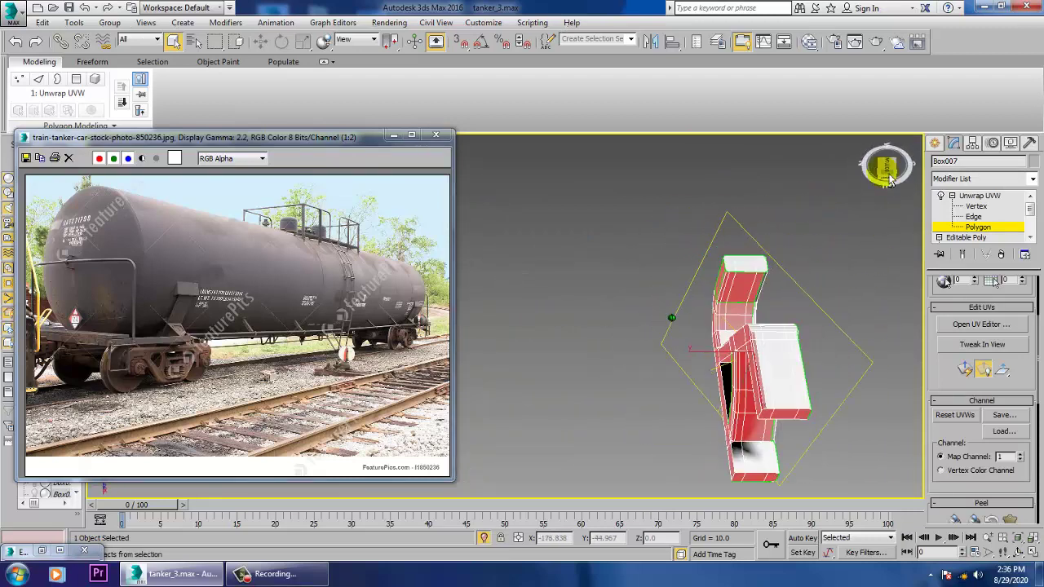
click(41, 551)
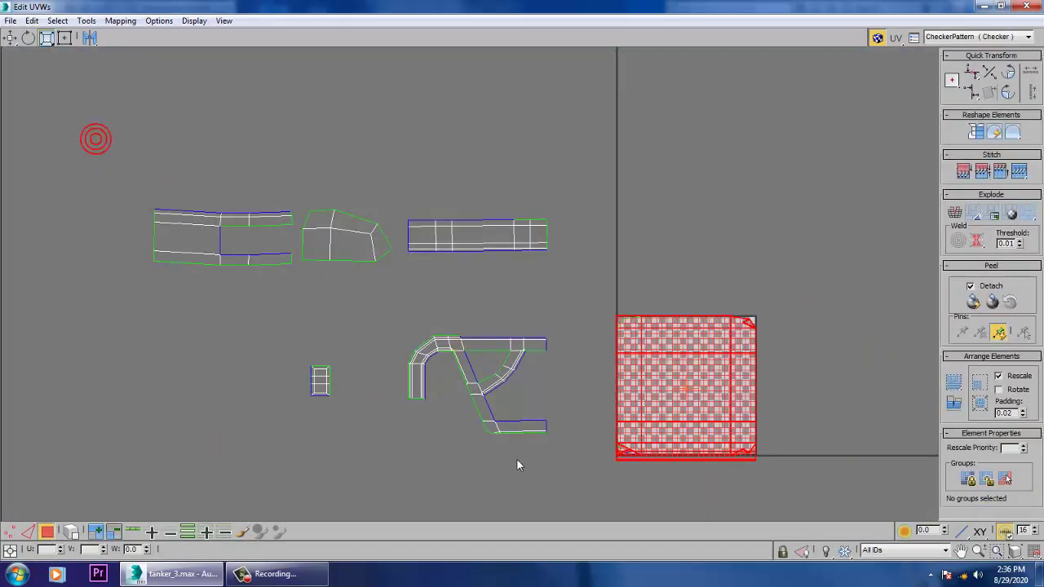
click(990, 8)
alt+middle_drag(776, 280, 793, 454)
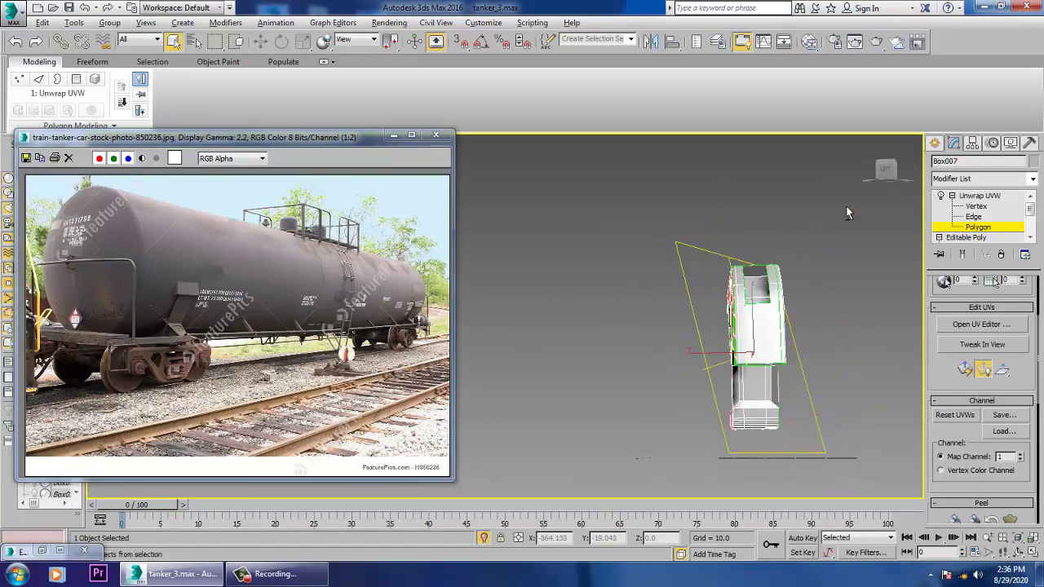
alt+middle_drag(768, 352, 693, 304)
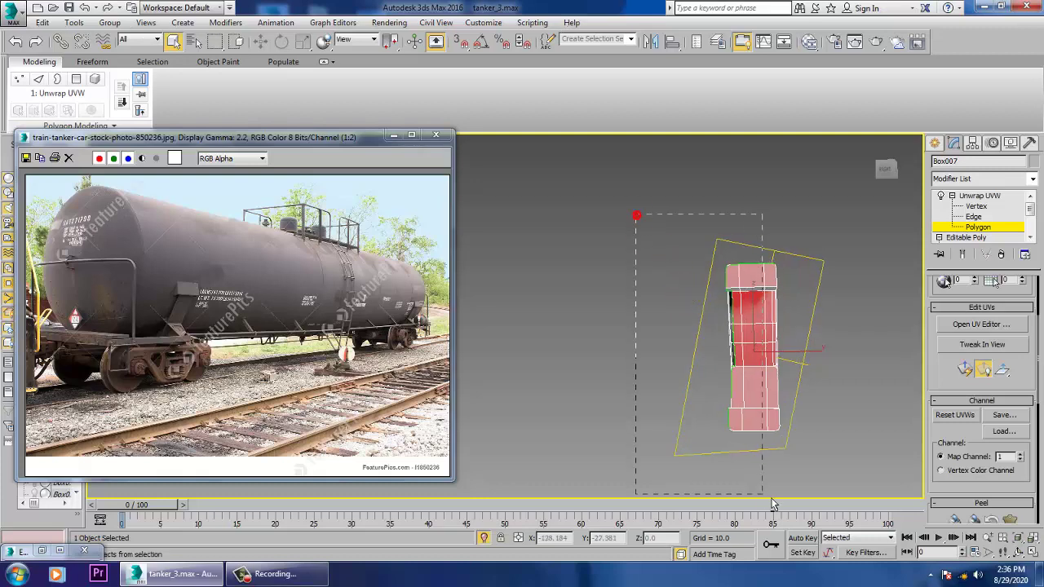
alt+drag(776, 500, 776, 500)
alt+middle_drag(807, 308, 678, 312)
scroll(748, 327, up, 5)
scroll(700, 320, down, 4)
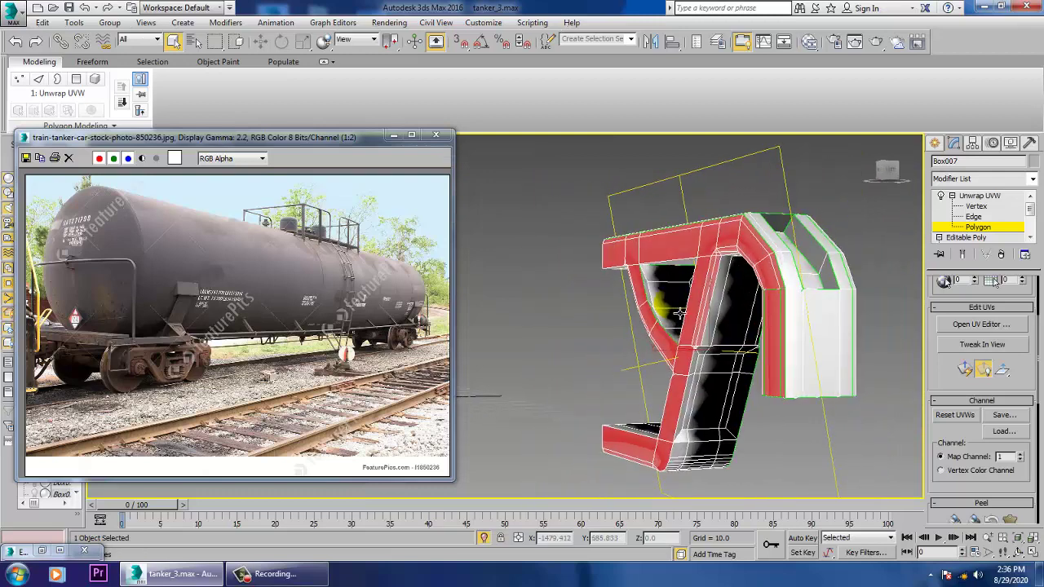
Planar-map the back-side faces and move their UV shell into the empty space above the checker square
click(966, 372)
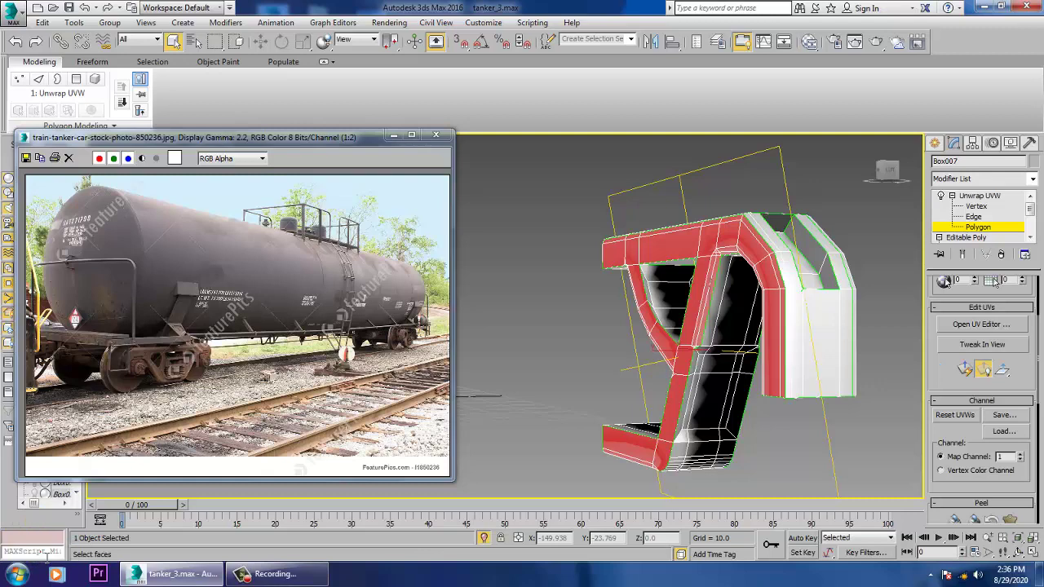
scroll(758, 396, up, 2)
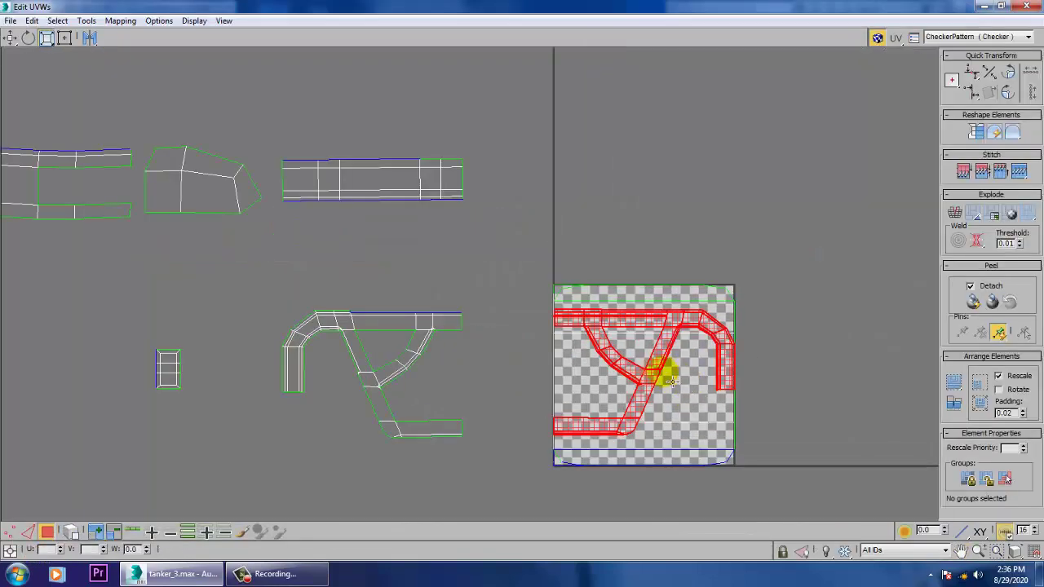
drag(669, 371, 748, 258)
key(ctrl+z)
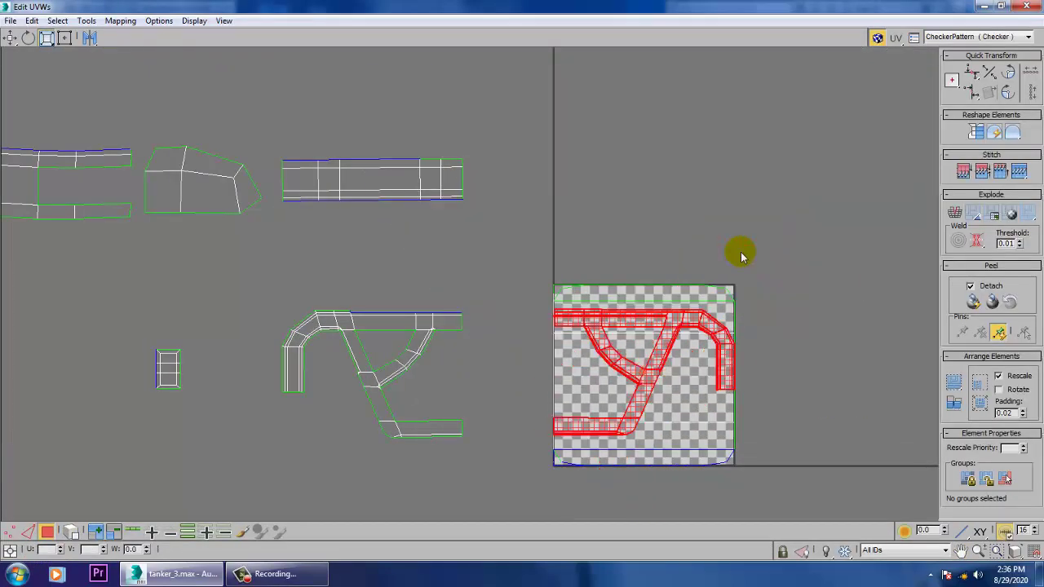
key(w)
drag(676, 371, 747, 185)
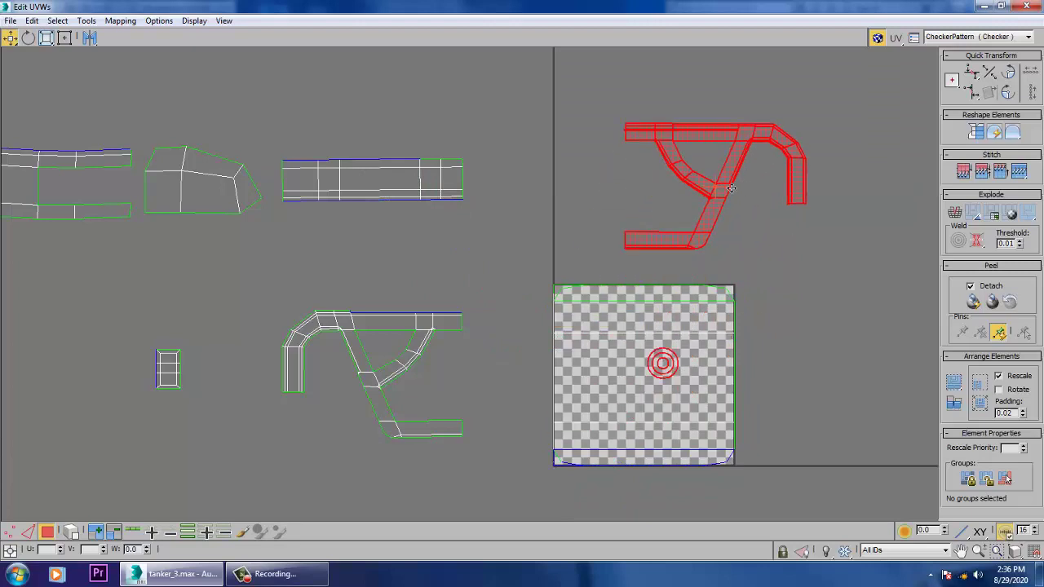
Relax the back-side UV shell by Polygon Angles with 100 iterations and amount 0.1, and shift the shell slightly
click(86, 20)
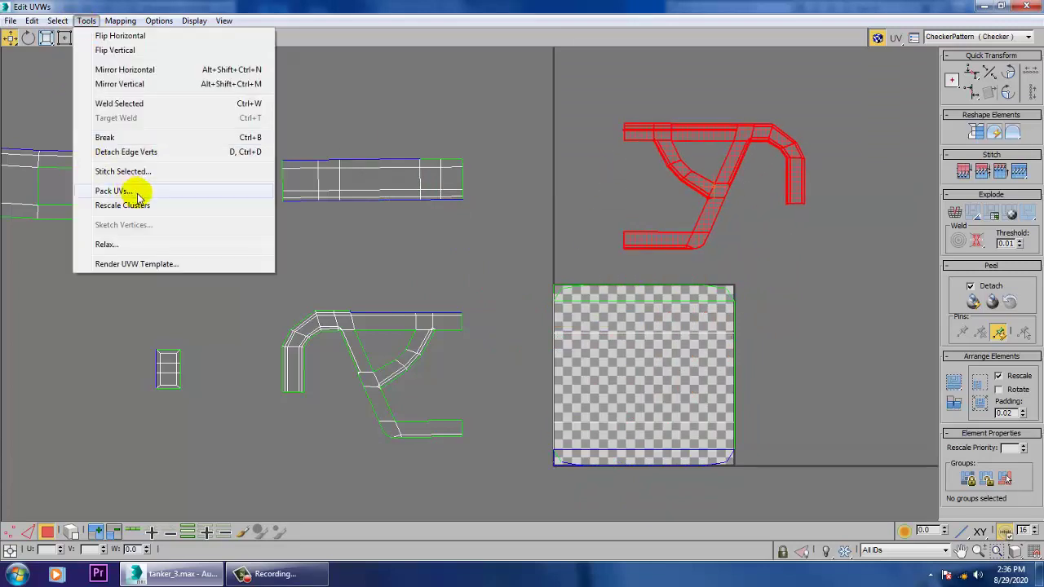
click(136, 238)
click(96, 62)
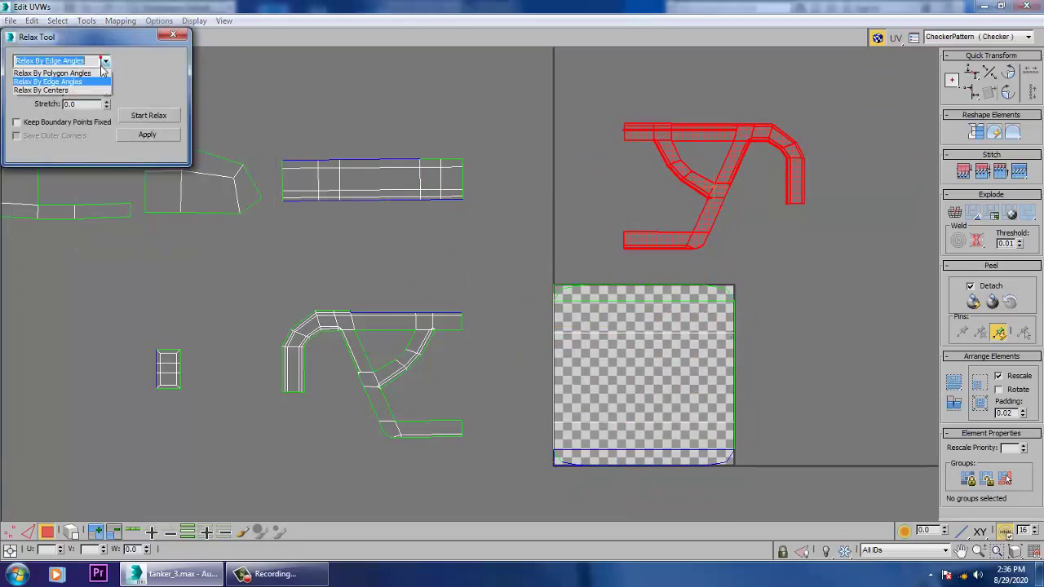
click(57, 70)
click(149, 116)
click(661, 175)
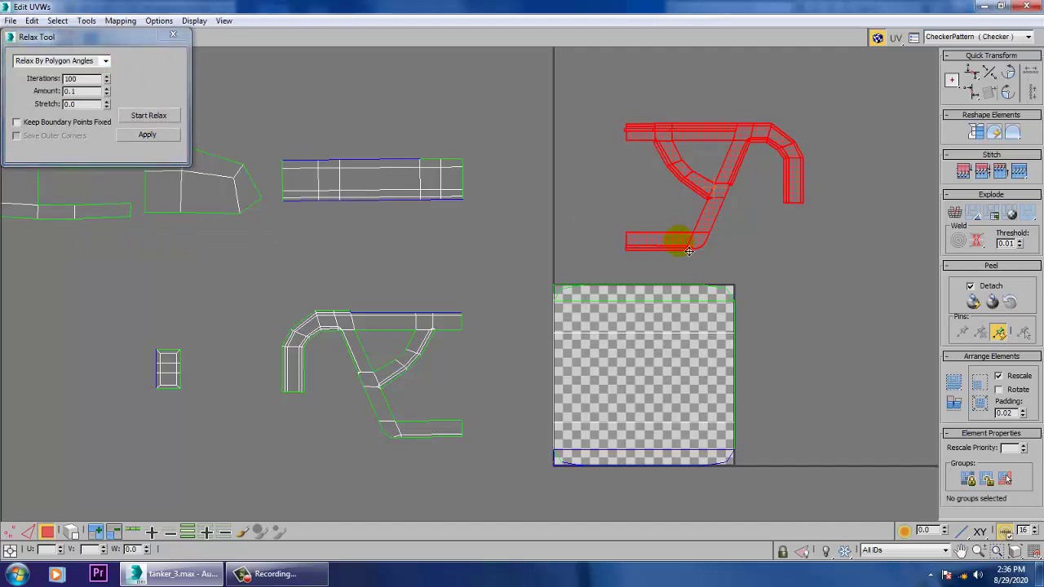
drag(689, 251, 648, 239)
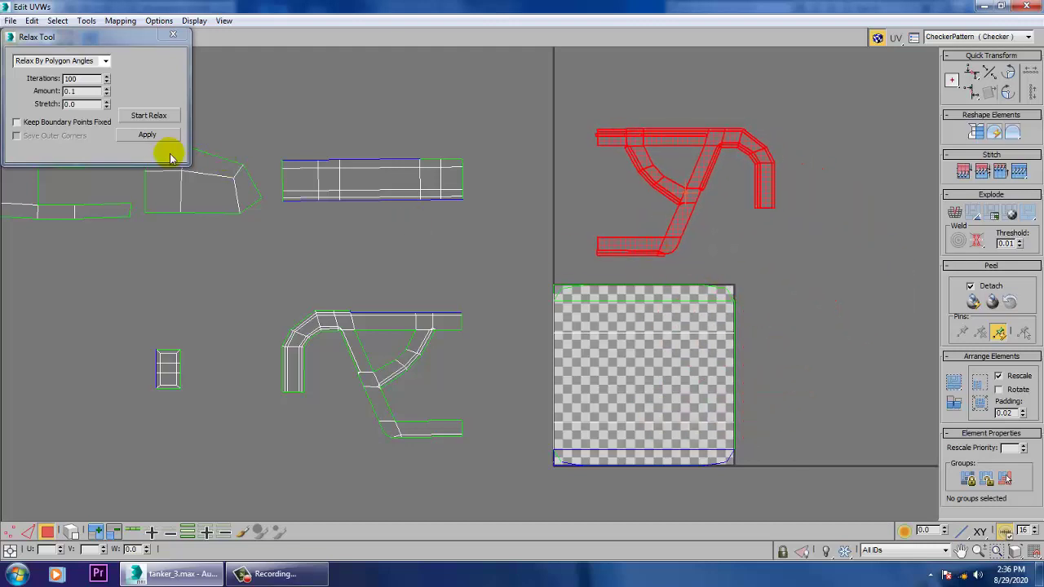
click(173, 36)
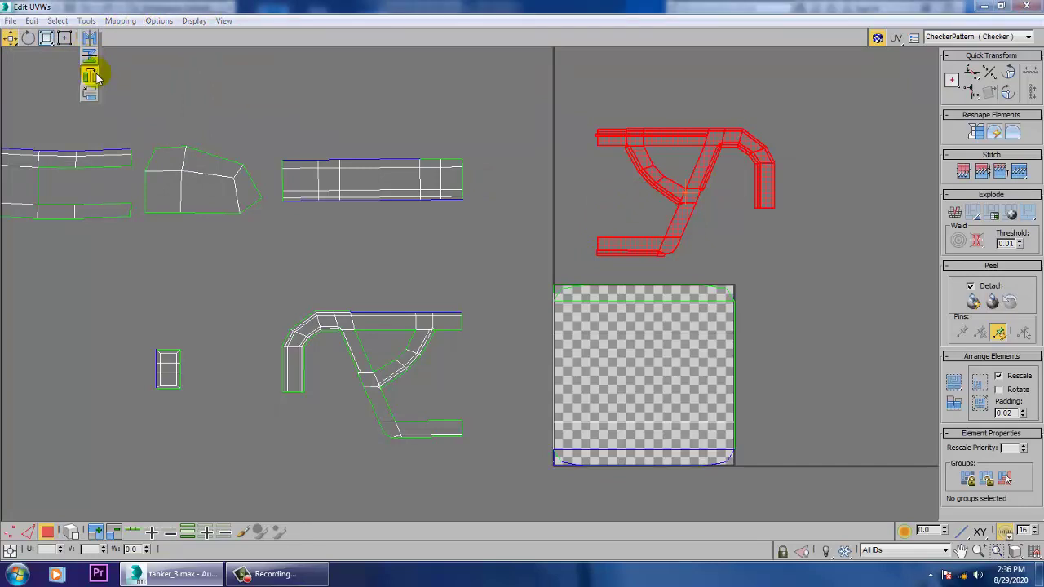
Mirror the back-side UV shell horizontally and place it directly below the matching front-side shell
click(96, 75)
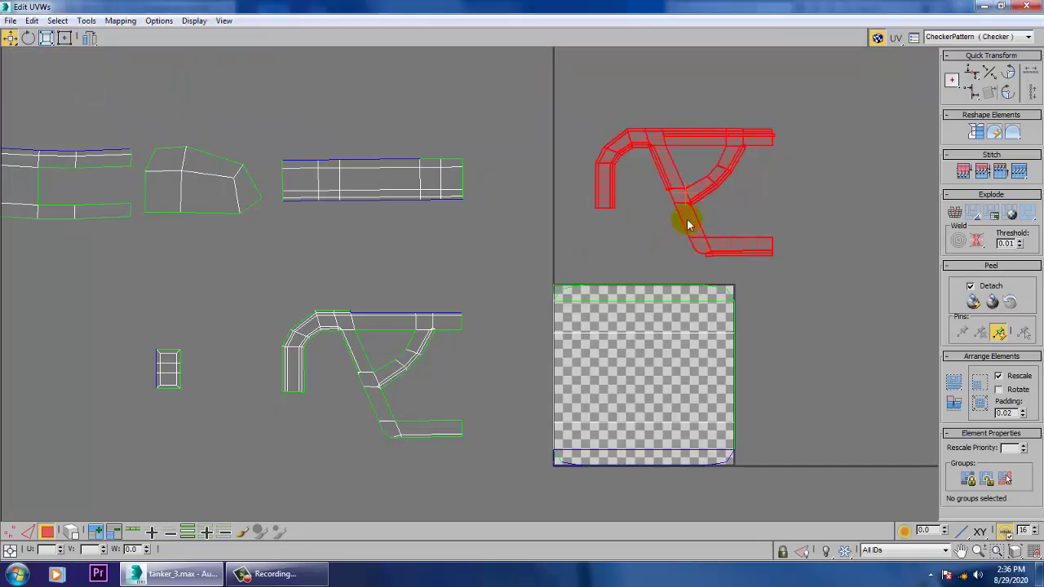
drag(688, 225, 383, 559)
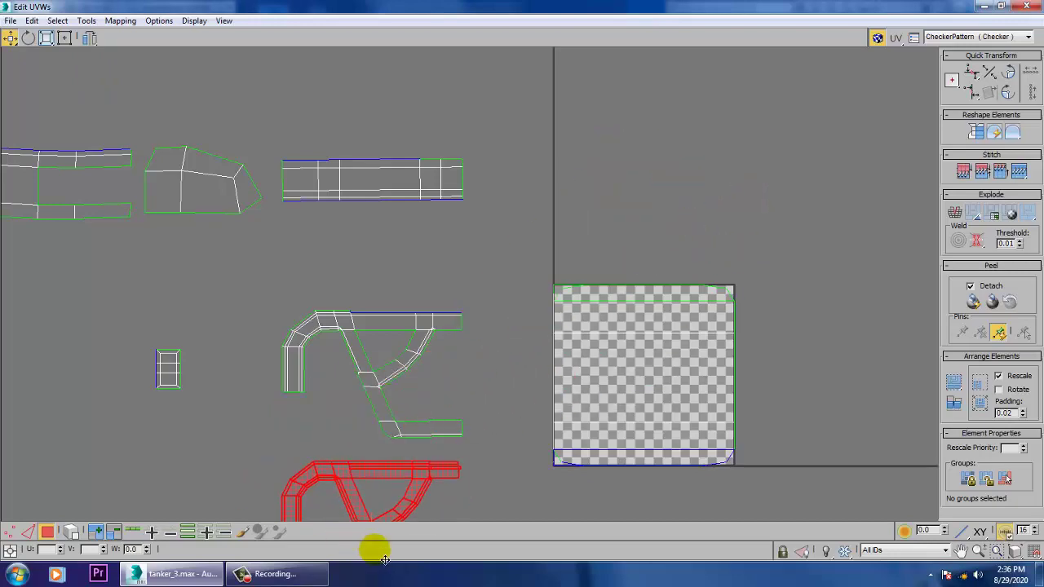
middle_drag(675, 369, 651, 300)
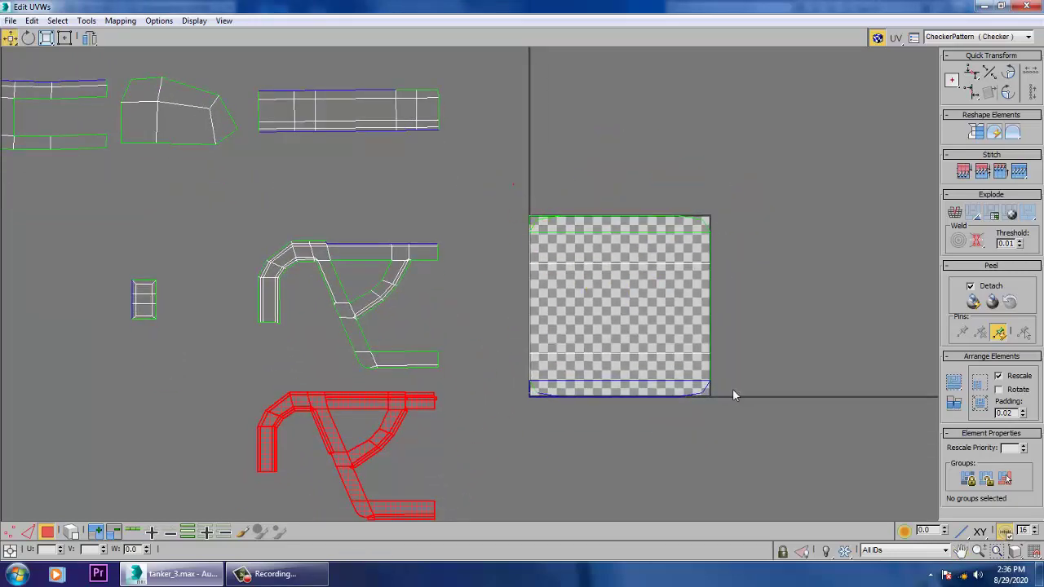
Select the remaining faces still stacked in the checker square, planar-map them, and move their UV shell out beside the square
drag(513, 184, 733, 395)
click(983, 7)
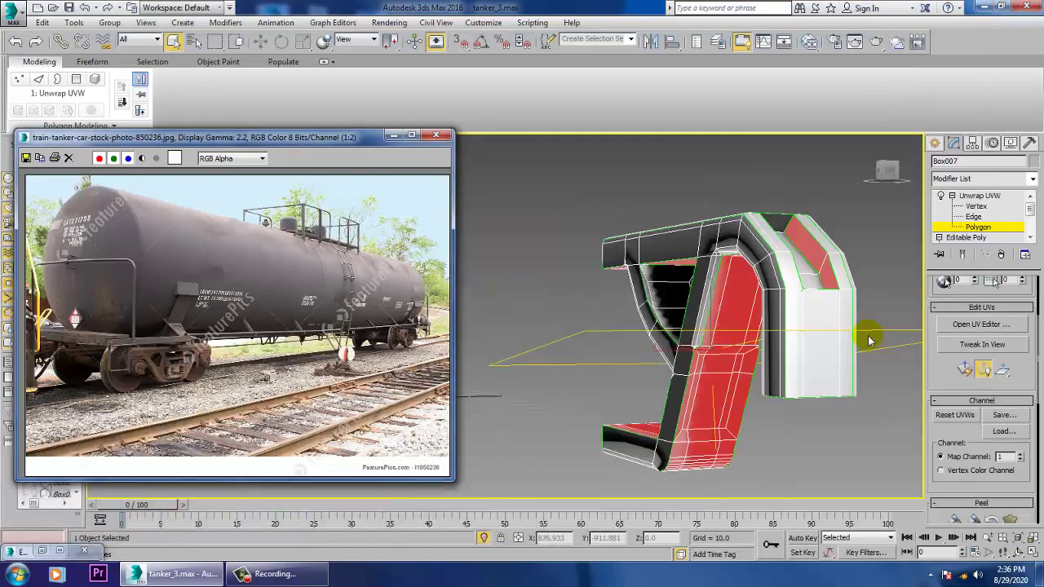
middle_drag(843, 340, 905, 431)
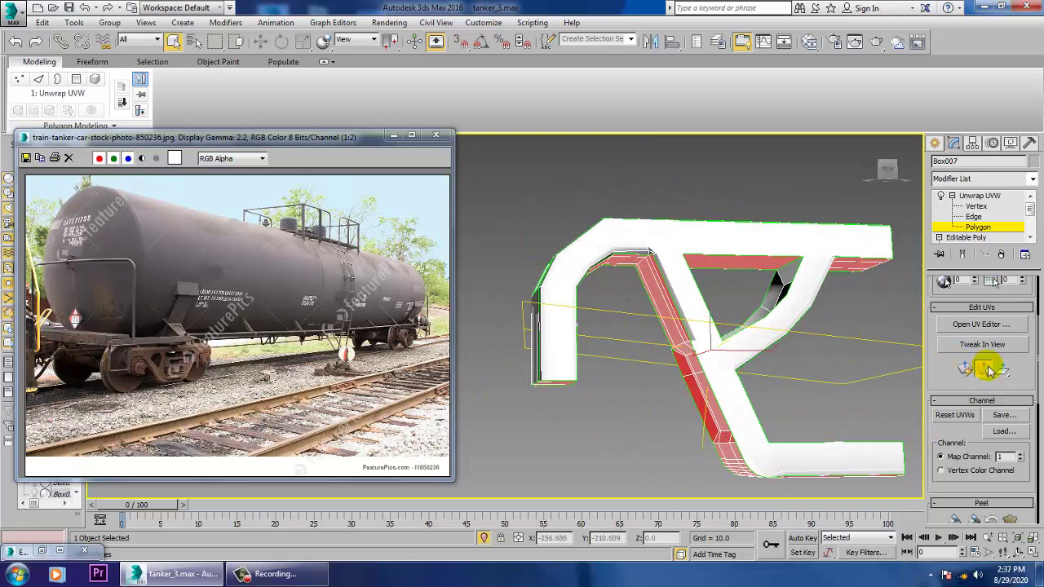
click(981, 324)
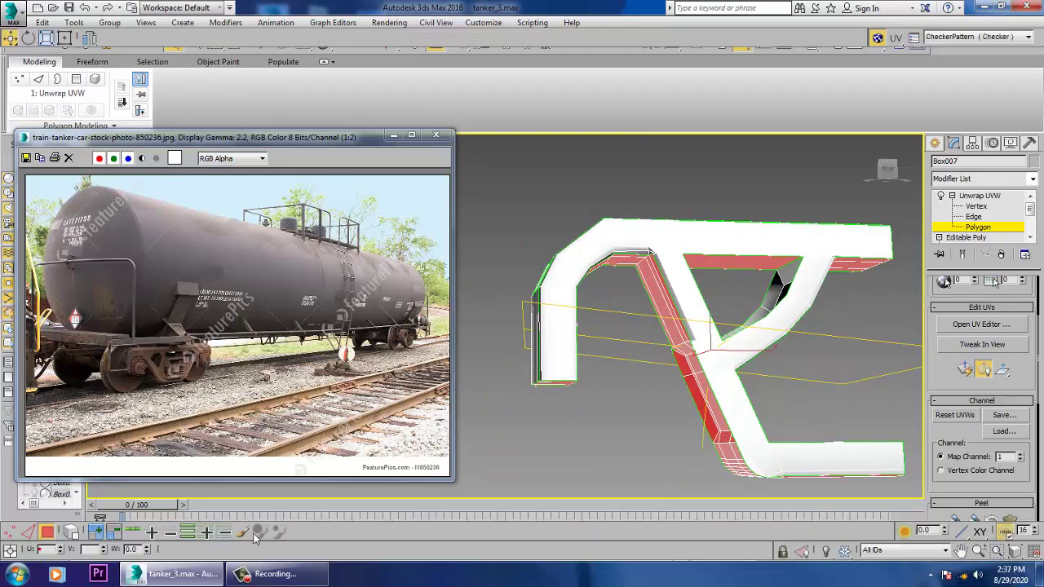
drag(644, 333, 823, 267)
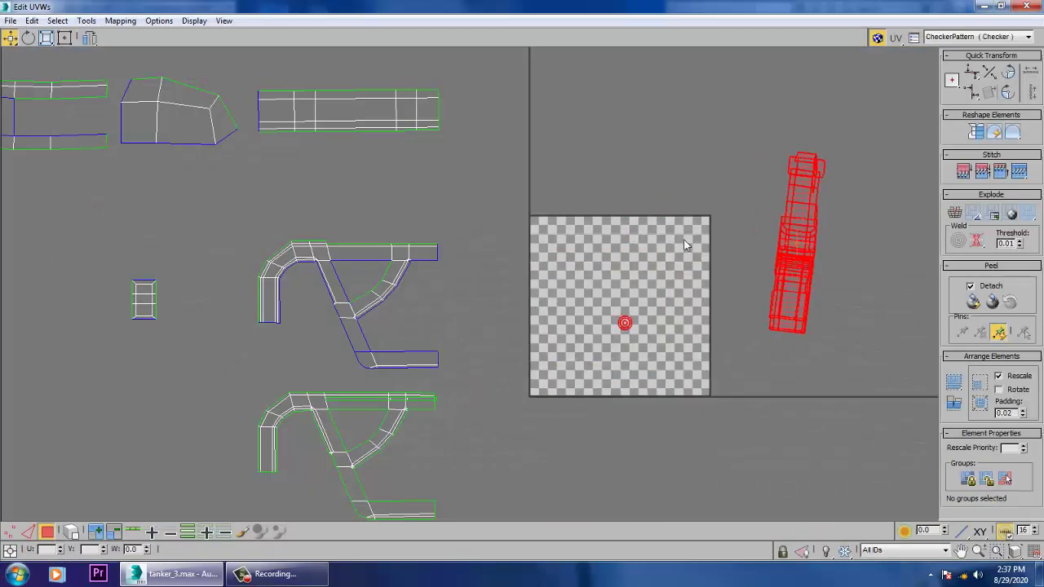
Try relaxing the remaining-faces shell by Edge Angles with 100 iterations and amount 0.1, and undo it
click(86, 21)
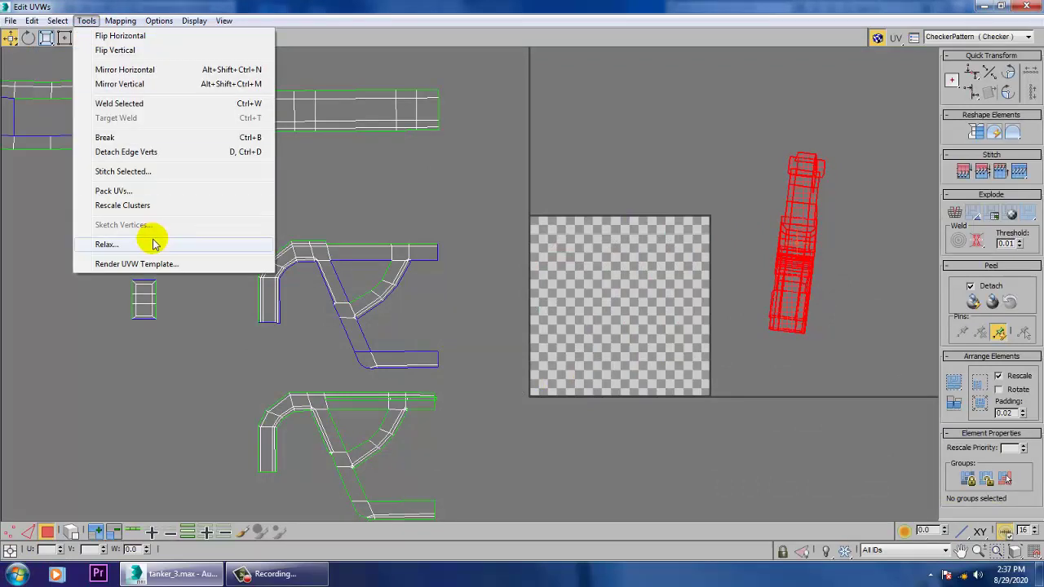
click(152, 240)
click(151, 115)
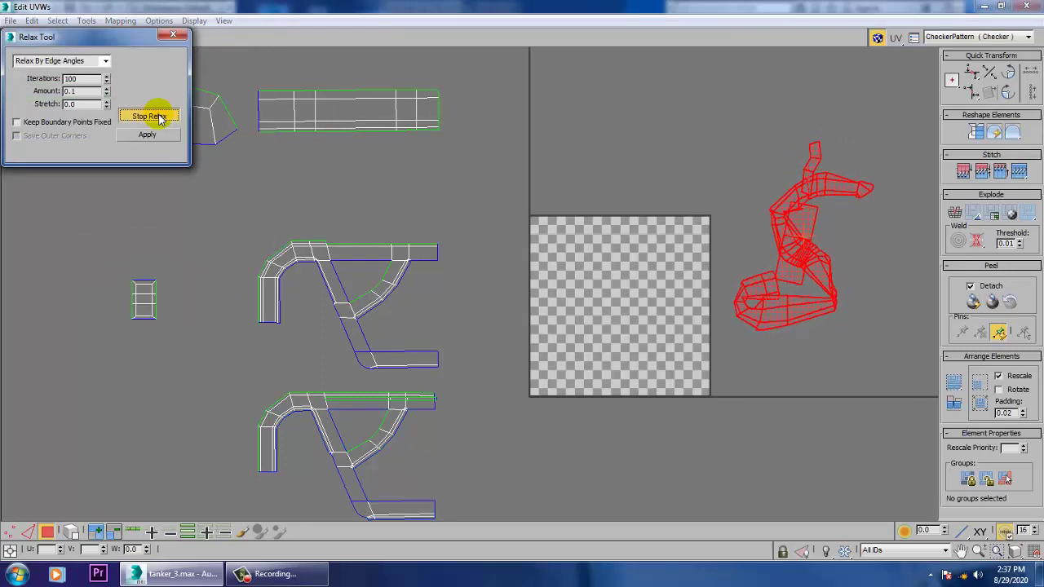
click(159, 116)
key(ctrl+z)
Try relaxing the same shell by Polygon Angles with 100 iterations and amount 0.1, and revert the attempt
click(106, 64)
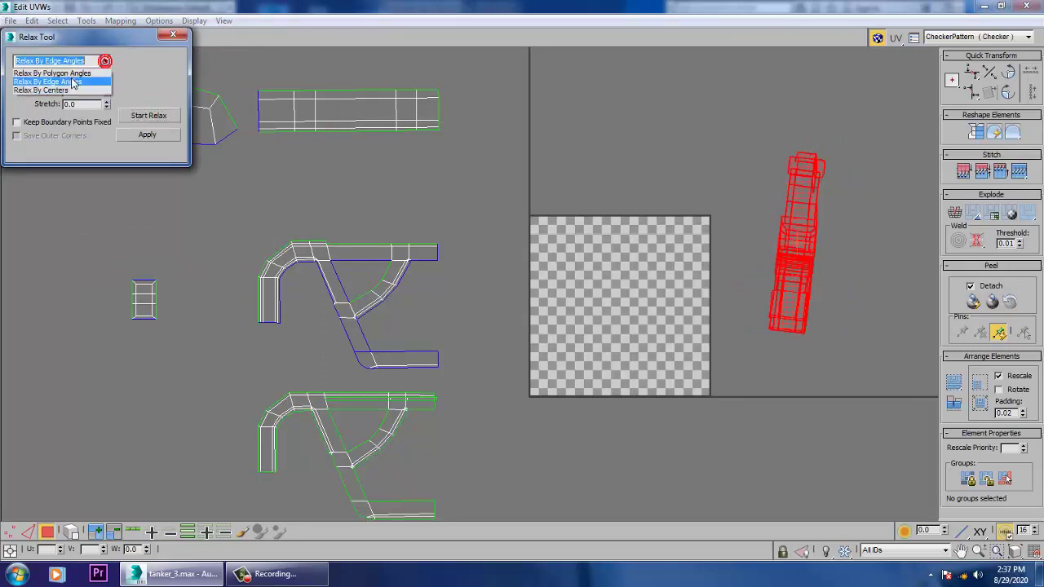
click(75, 71)
click(145, 116)
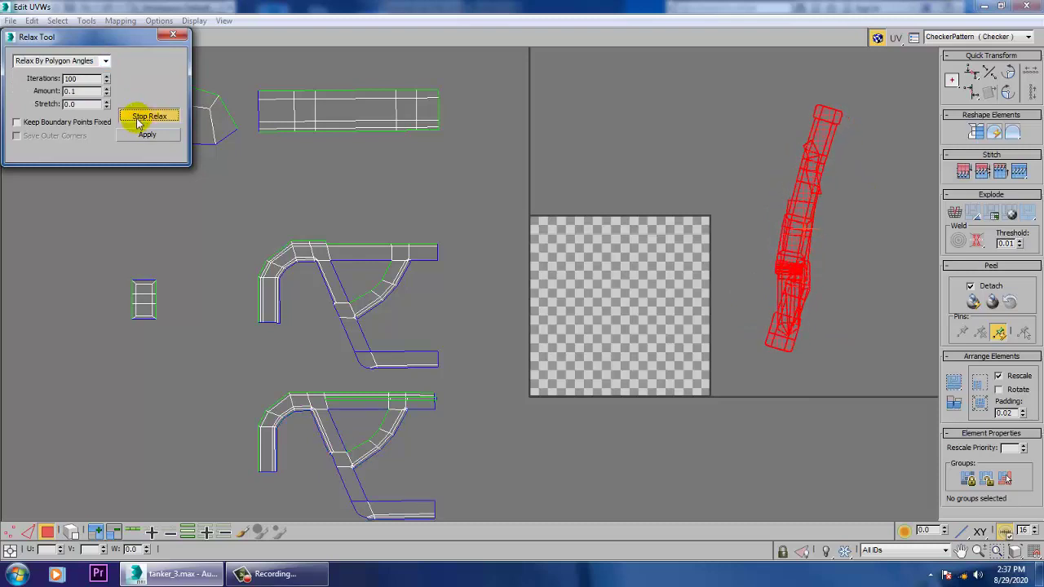
click(138, 119)
click(172, 34)
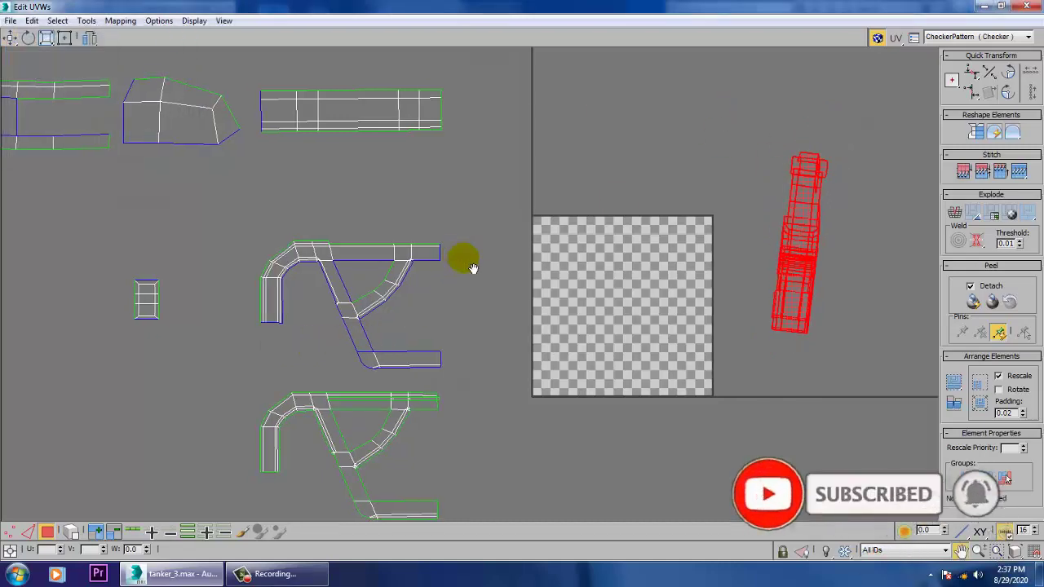
Scale all the finished UV shells down together to about a third of their size and move them into the checker square
scroll(487, 274, down, 2)
scroll(487, 274, down, 2)
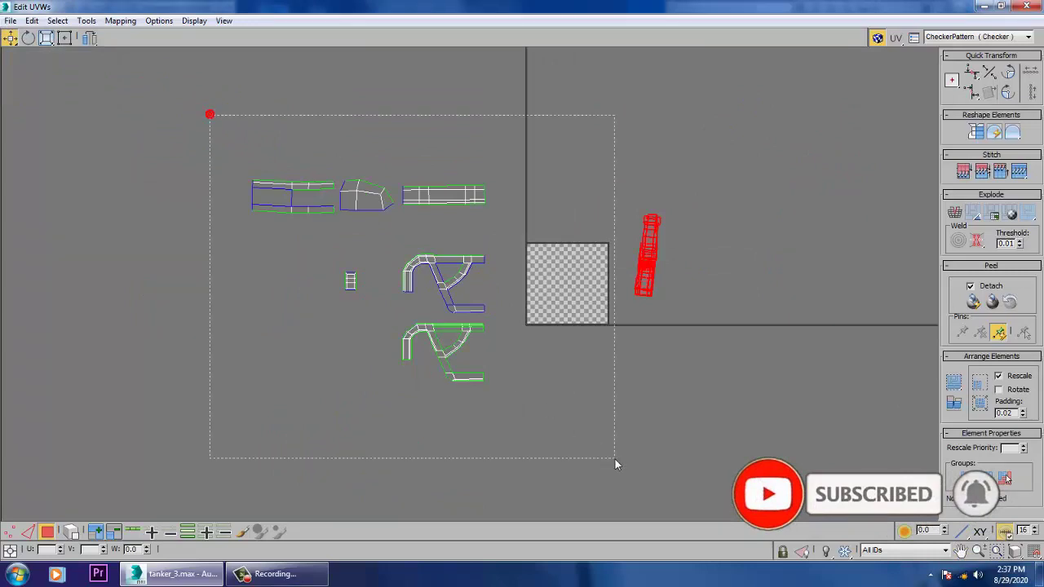
drag(616, 462, 613, 460)
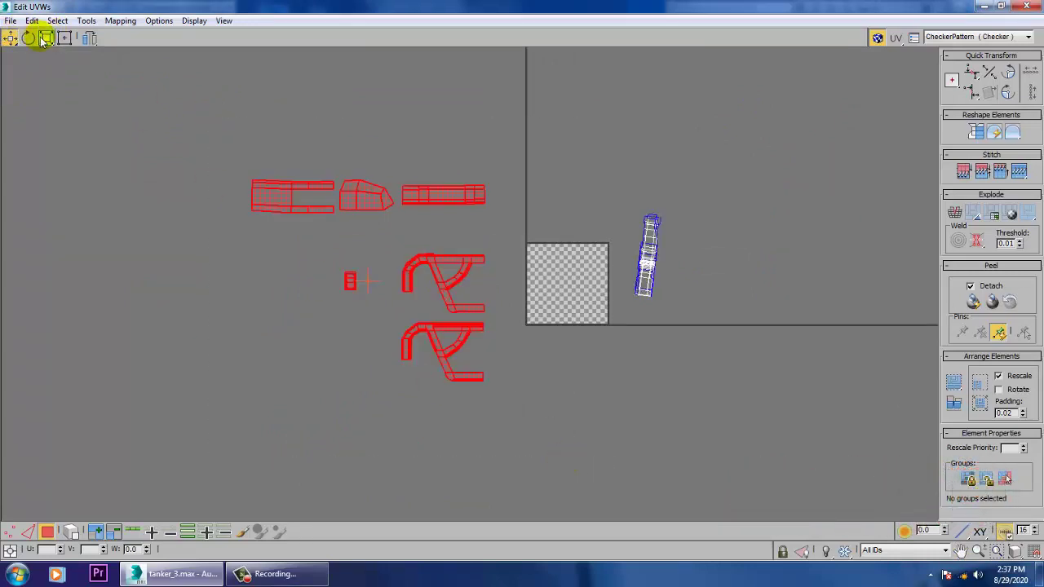
drag(453, 295, 71, 91)
click(8, 37)
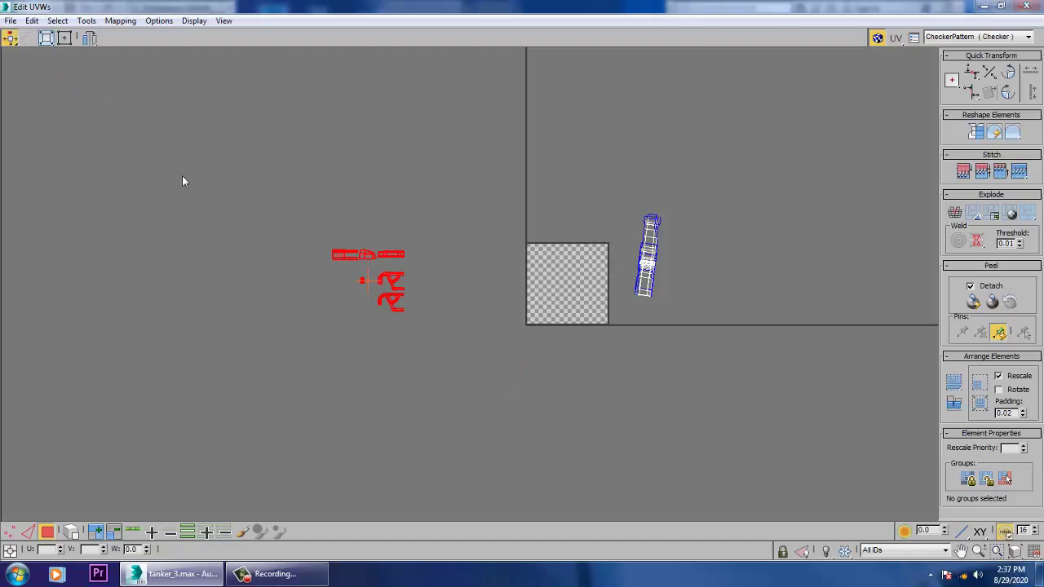
drag(432, 291, 598, 296)
scroll(598, 298, up, 10)
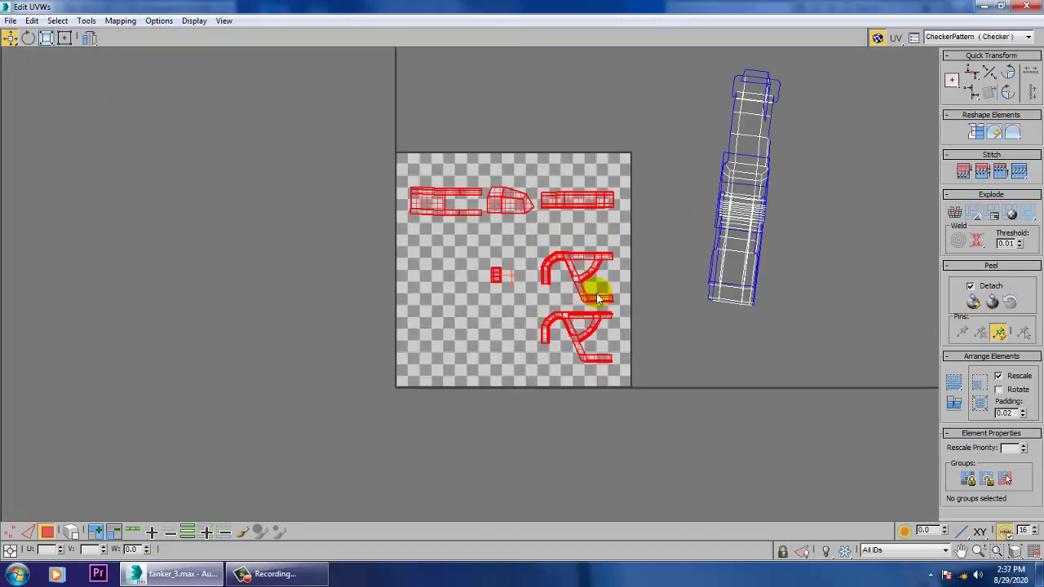
click(603, 168)
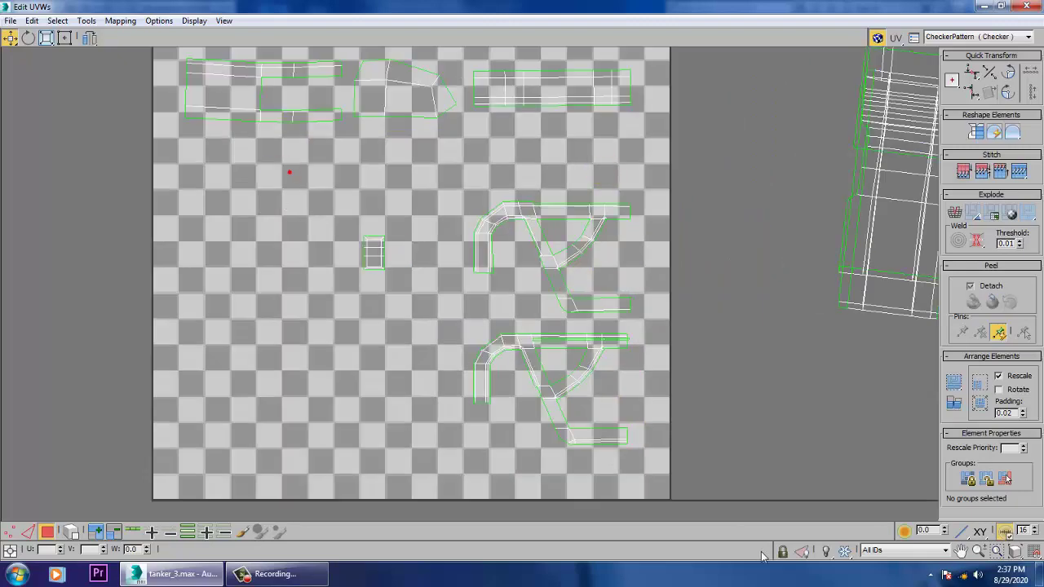
Shift both frame-side shells and the small end shell toward the square's left edge, and raise the upper frame shell clear of the lower one
drag(290, 172, 763, 557)
drag(598, 318, 476, 315)
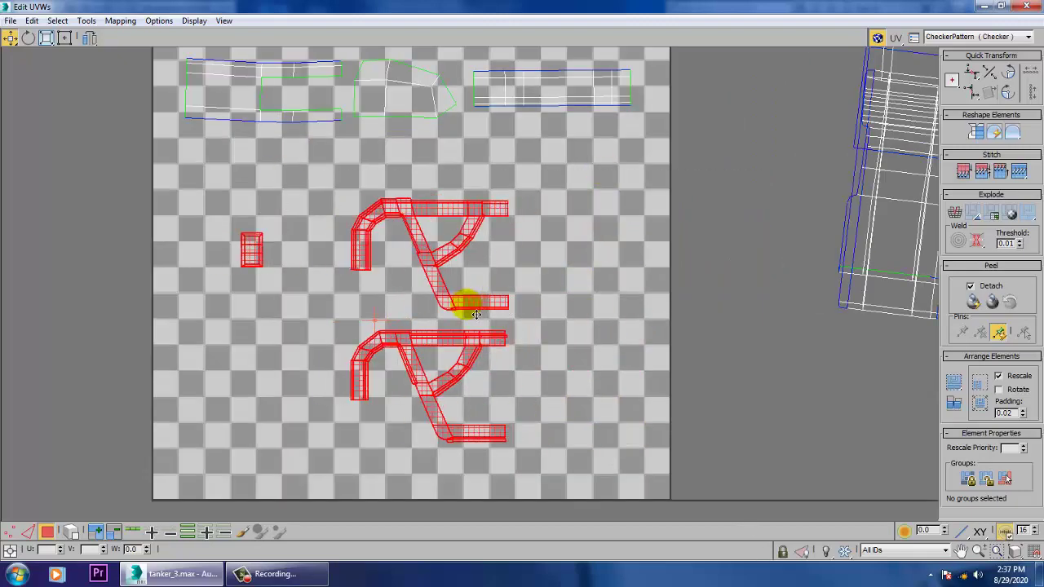
drag(571, 320, 571, 318)
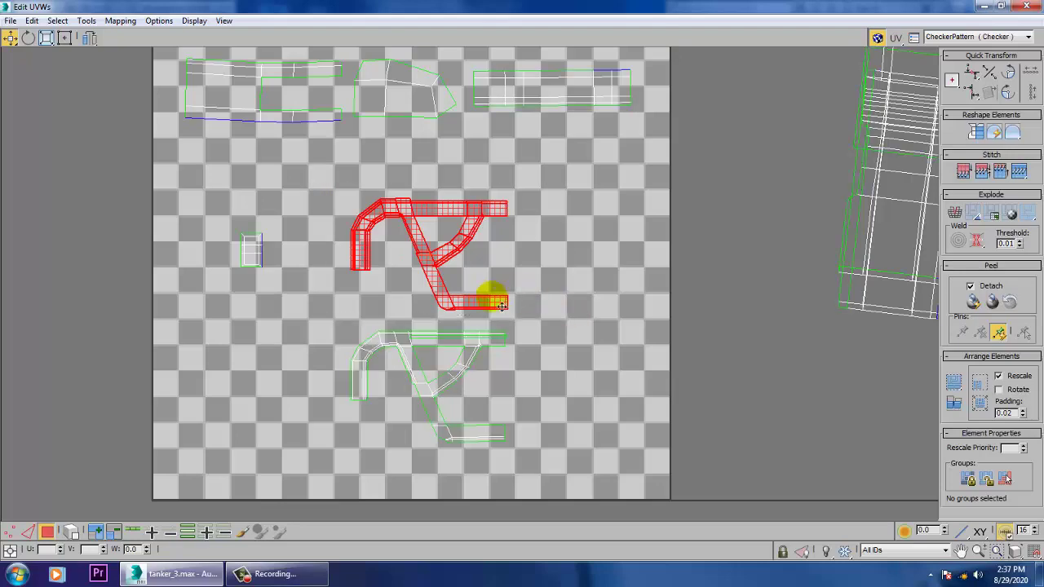
drag(489, 300, 485, 254)
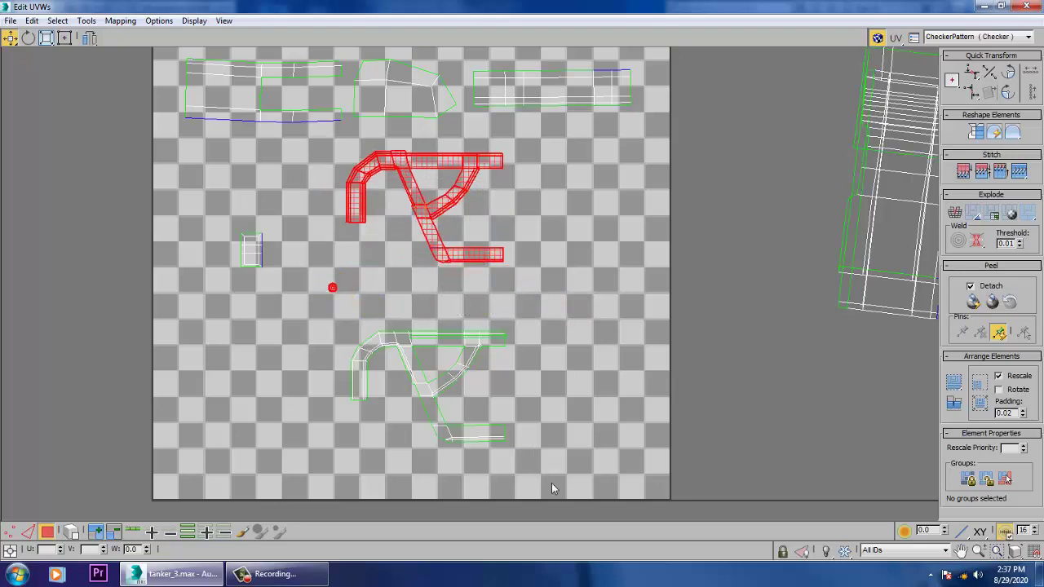
drag(554, 488, 558, 492)
scroll(696, 307, down, 2)
middle_drag(780, 304, 734, 349)
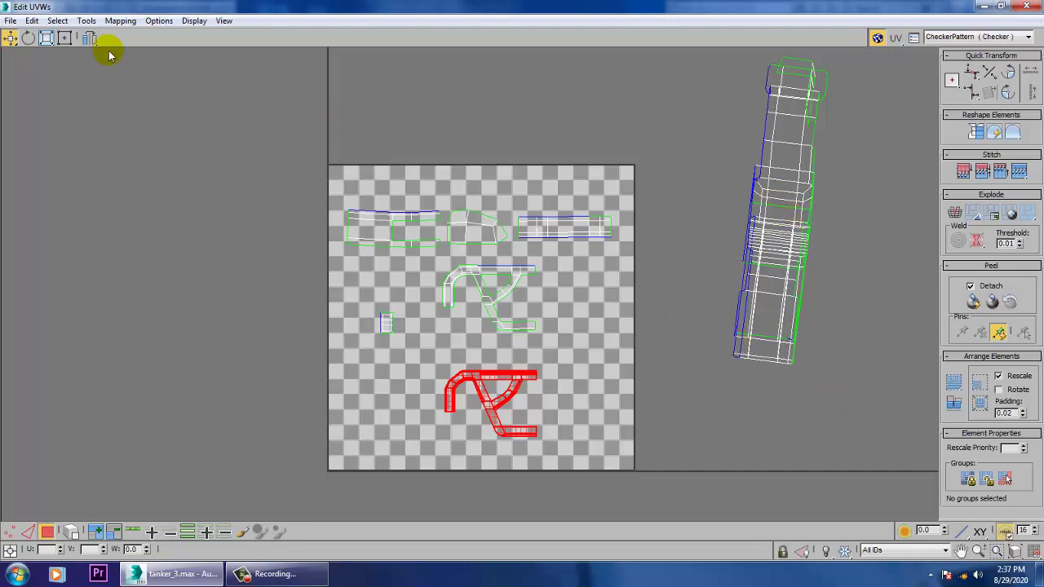
Render the UVW template at 1024 x 1024 with visible and seam edges, and restore the UV editor to its smaller window size
click(86, 22)
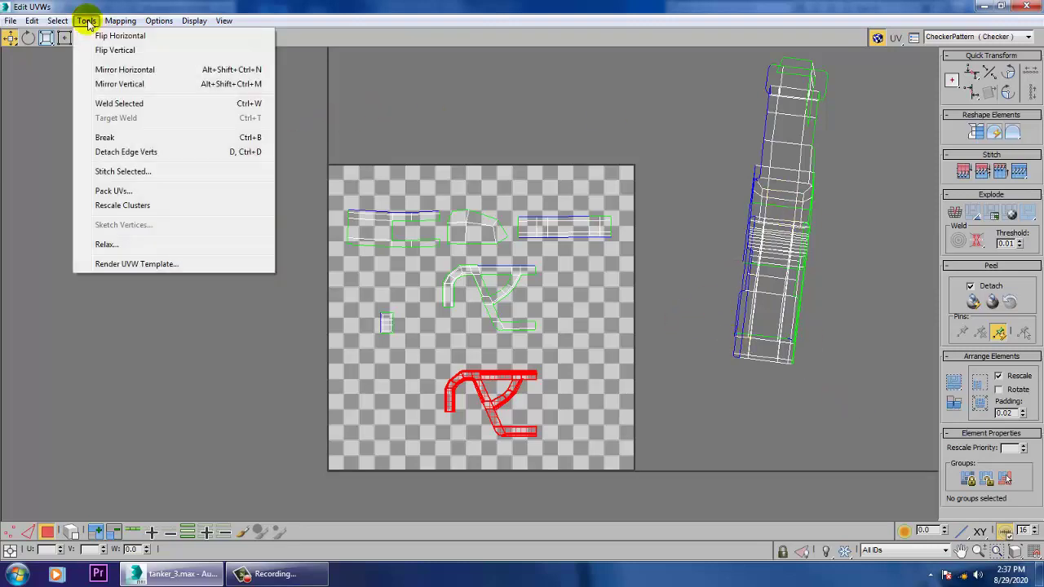
click(143, 264)
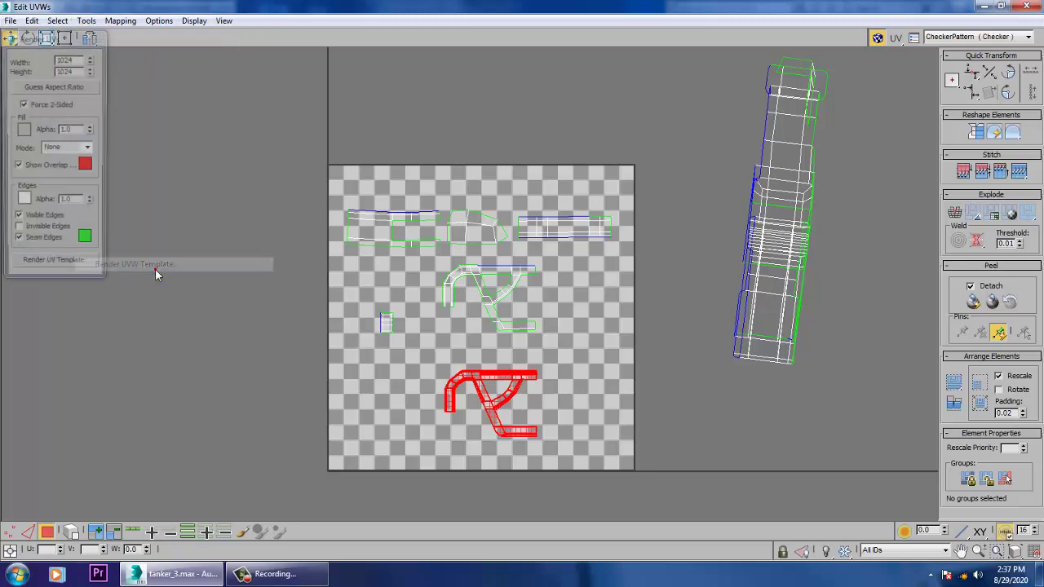
click(50, 267)
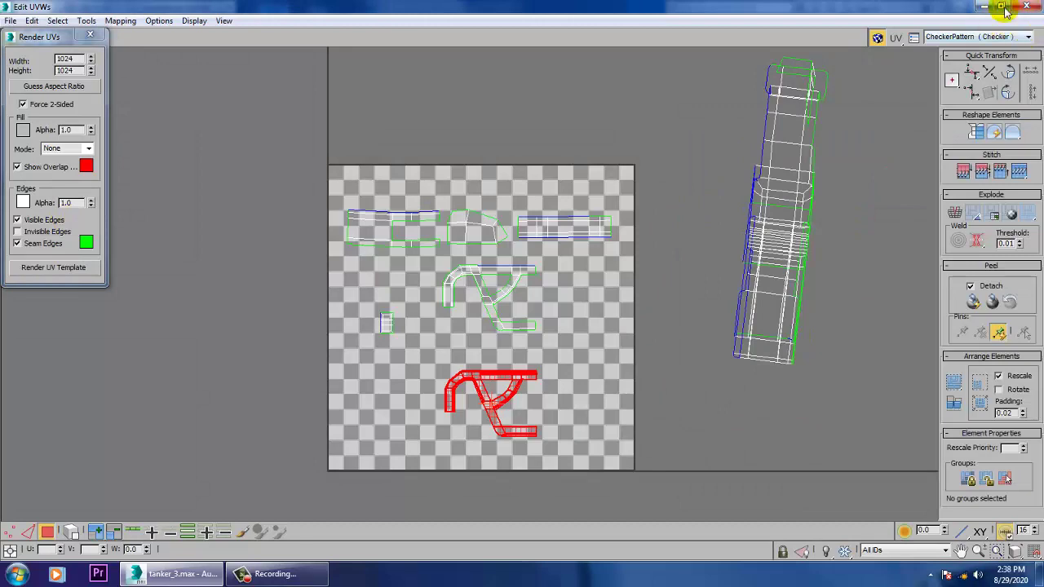
click(1002, 7)
click(783, 122)
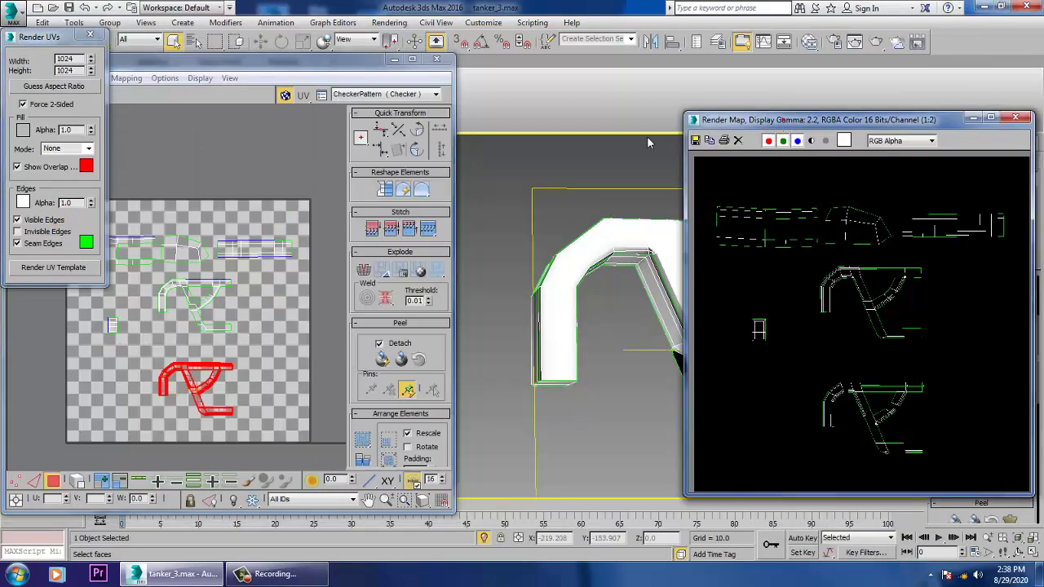
Save the rendered UV map as a JPEG named base uv in the train tanker project's tex folder
click(694, 141)
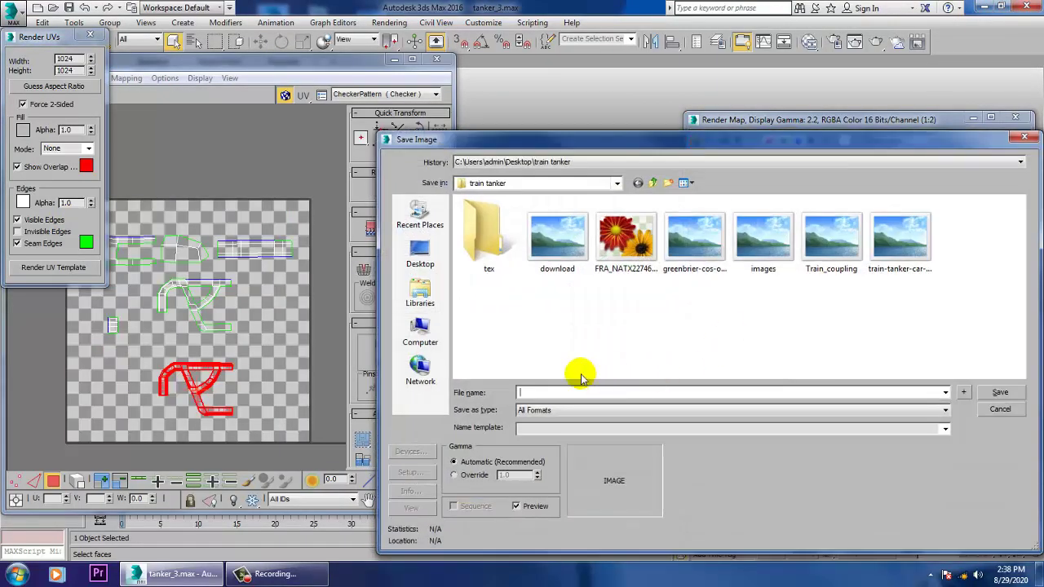
double_click(490, 235)
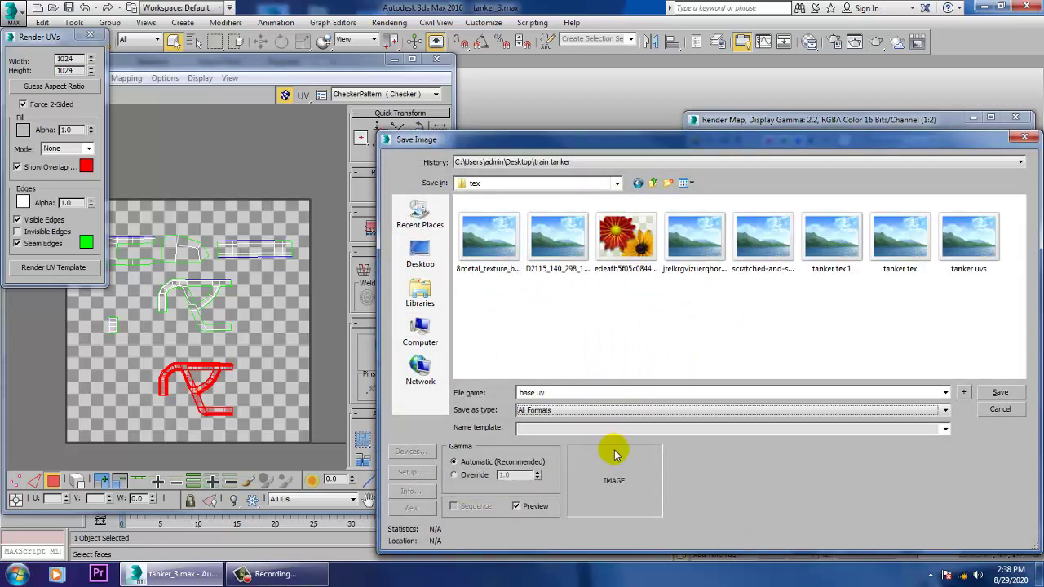
click(999, 392)
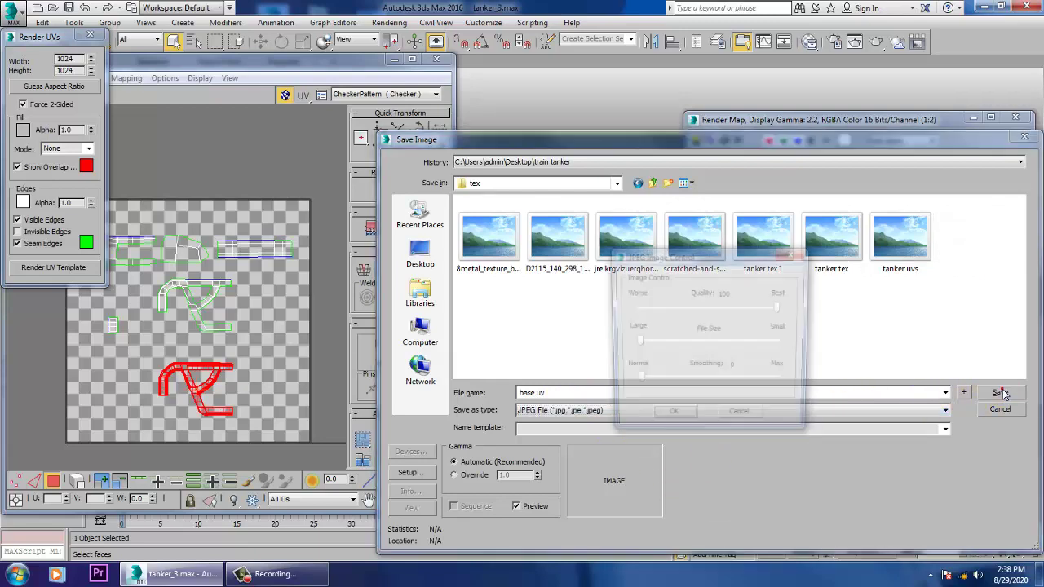
click(682, 424)
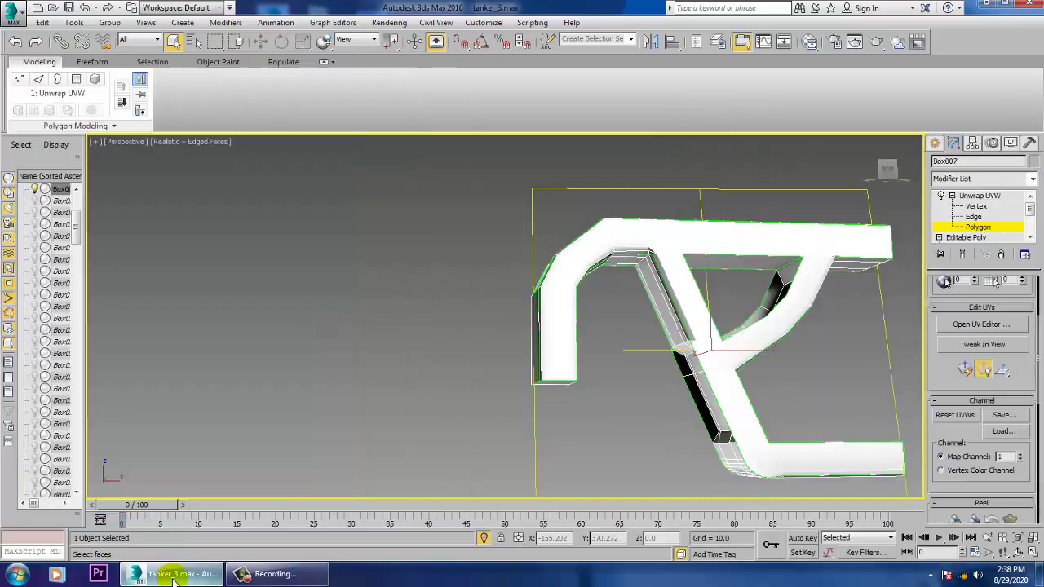
Open the base uv image from the train tanker tex folder on the desktop in Adobe Photoshop CC 2015
click(173, 575)
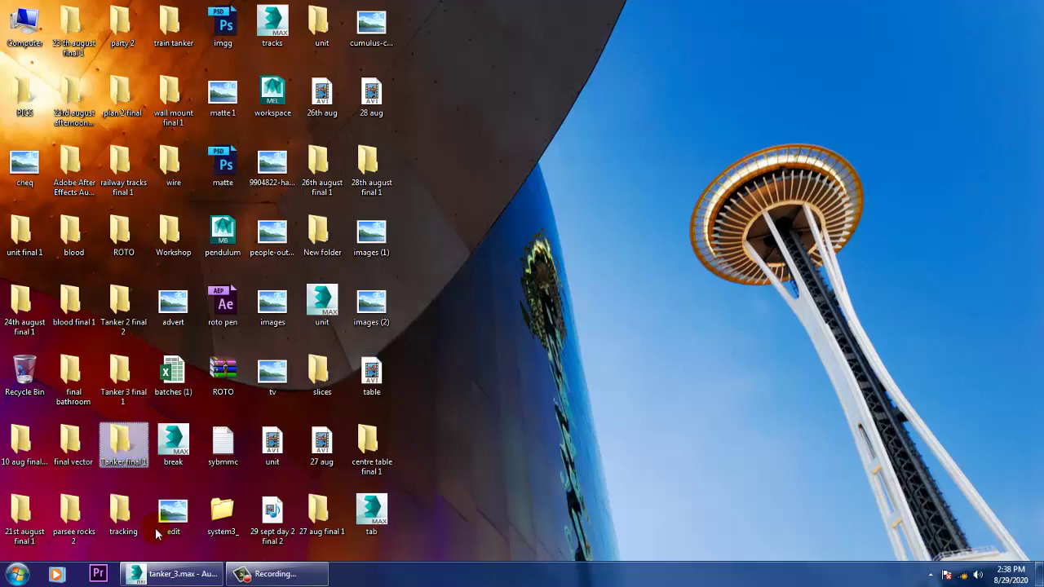
double_click(173, 25)
double_click(271, 249)
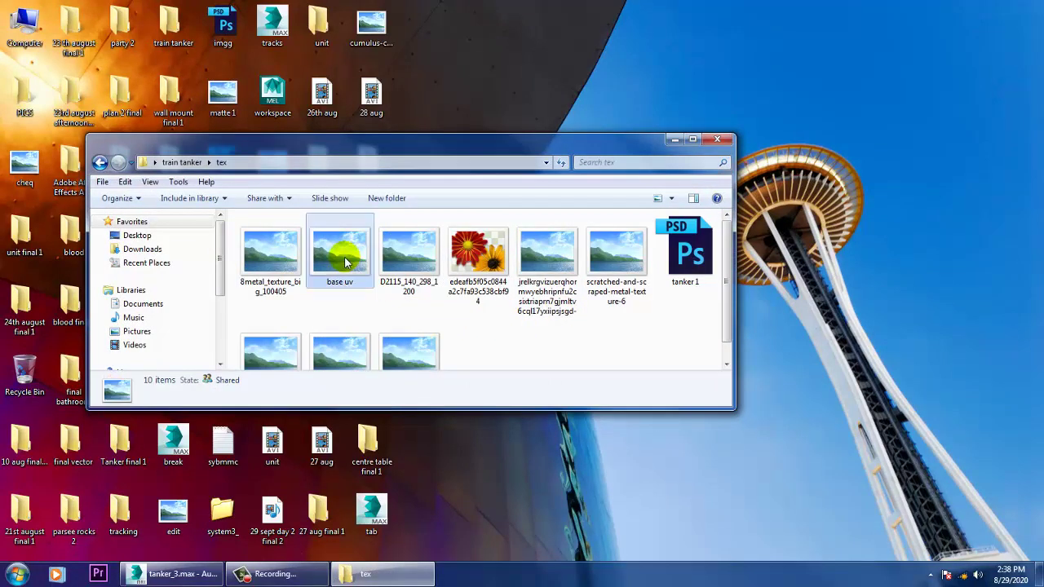
right_click(338, 251)
mouse_move(441, 348)
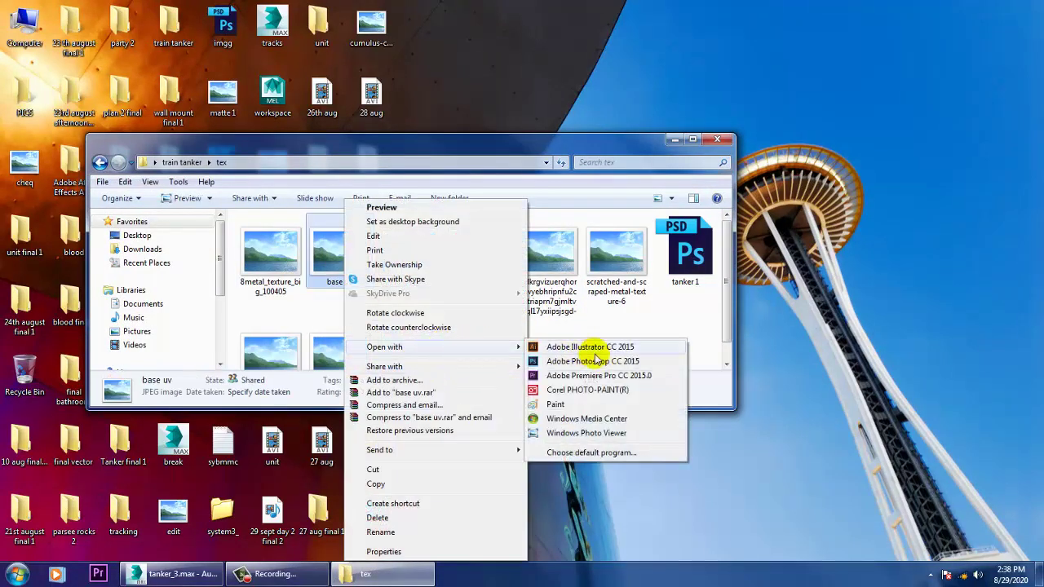
click(591, 362)
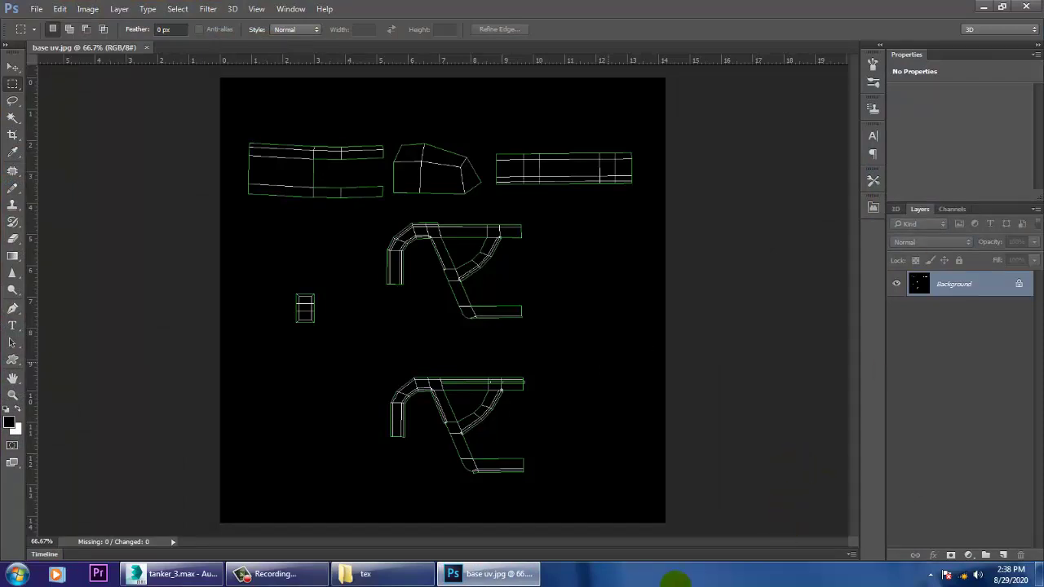
Convert the locked Background into a regular layer and add a new empty layer above it
click(960, 292)
double_click(961, 292)
click(626, 183)
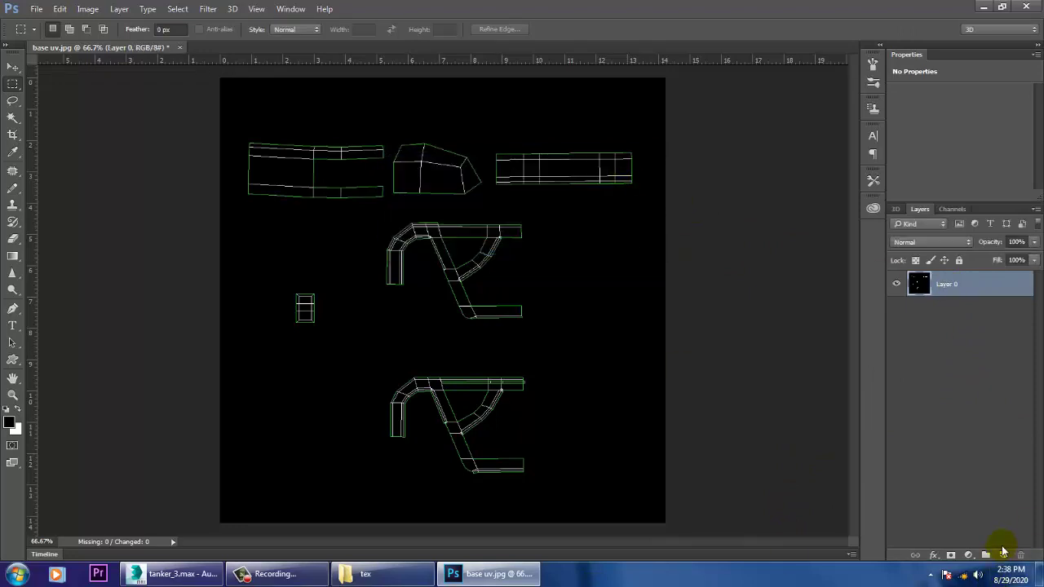
click(1004, 555)
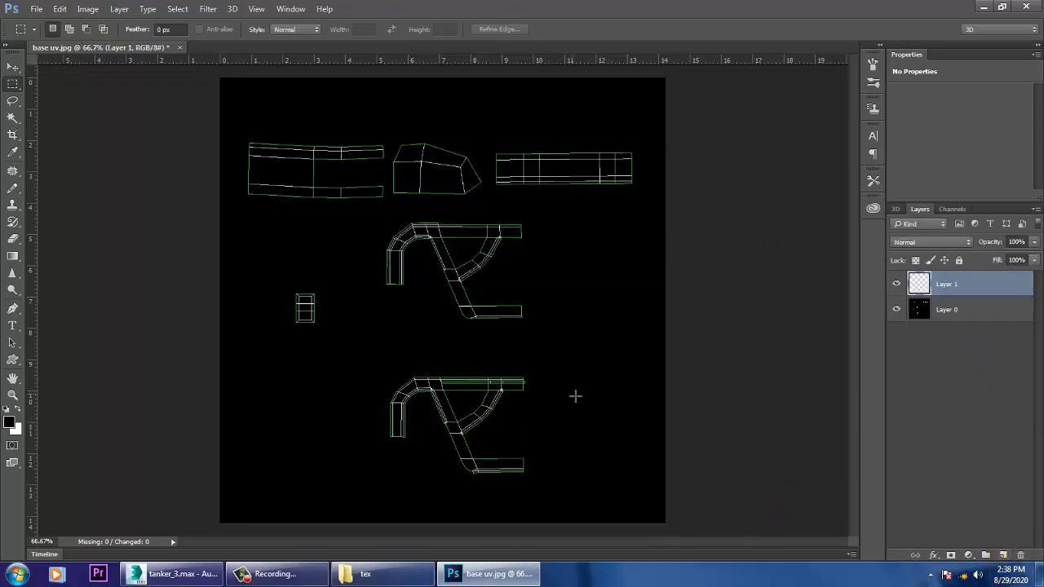
Set the foreground colour to a rusty orange-brown
click(8, 422)
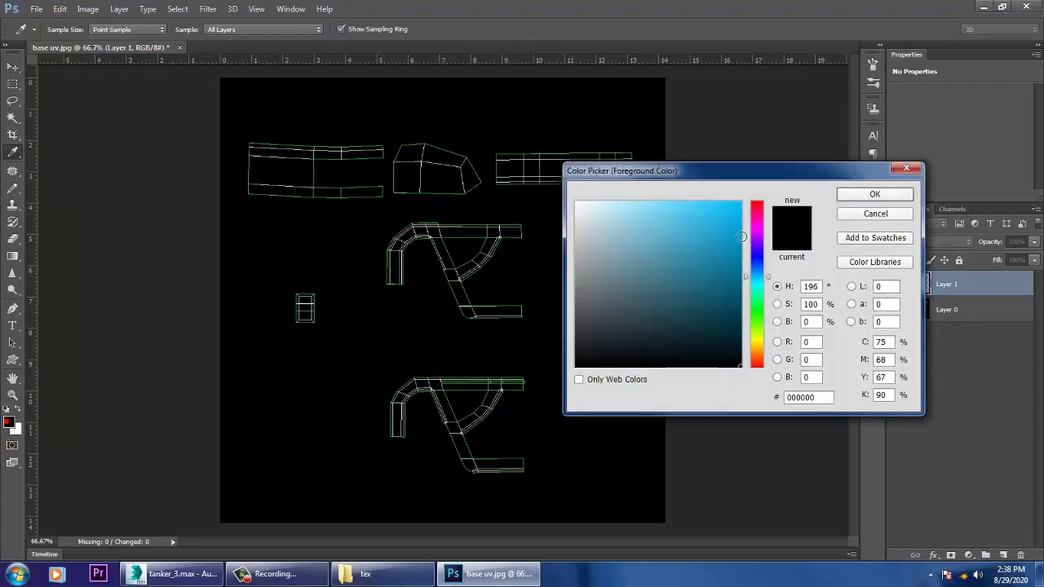
click(758, 357)
click(729, 324)
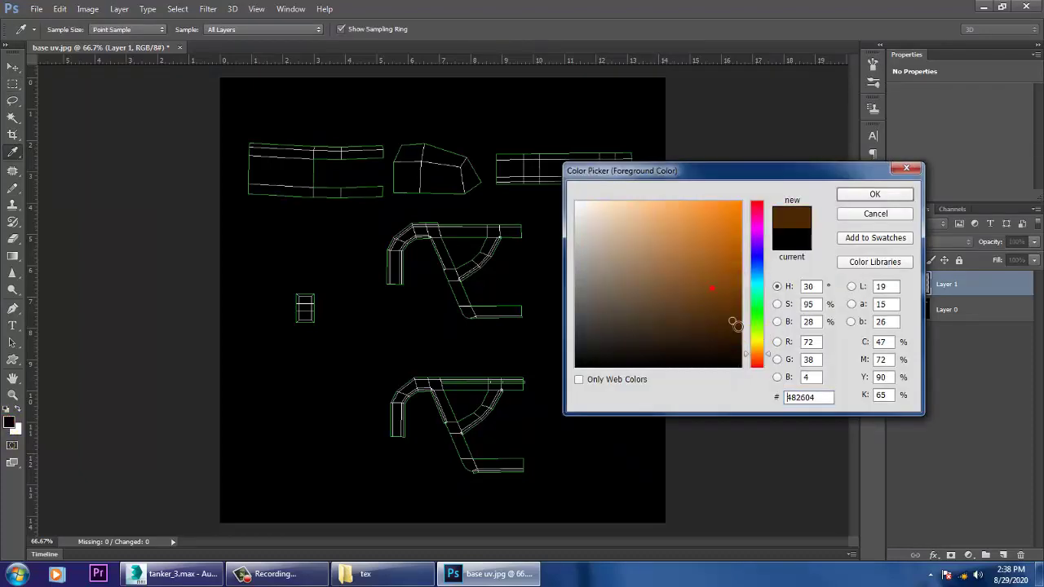
click(729, 268)
click(876, 195)
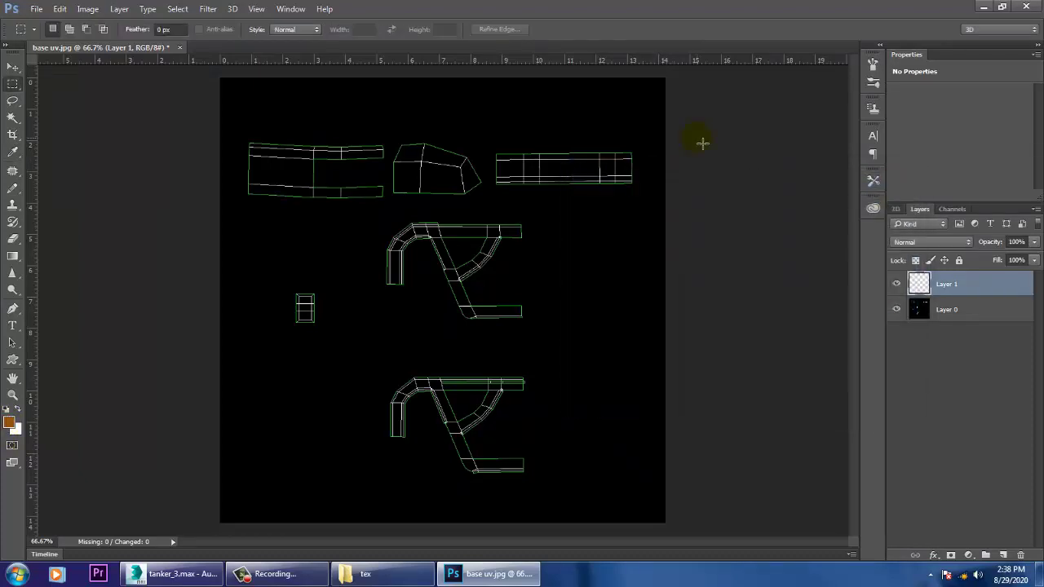
Fill the new layer above the UV map with the orange-brown foreground colour and set its blend mode to Screen
key(alt+BackSpace)
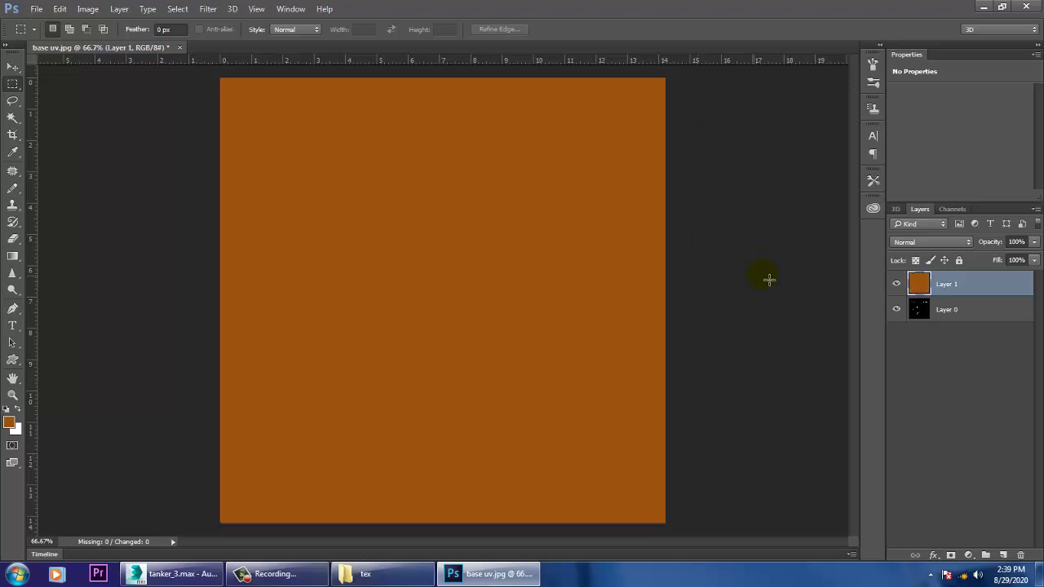
click(953, 243)
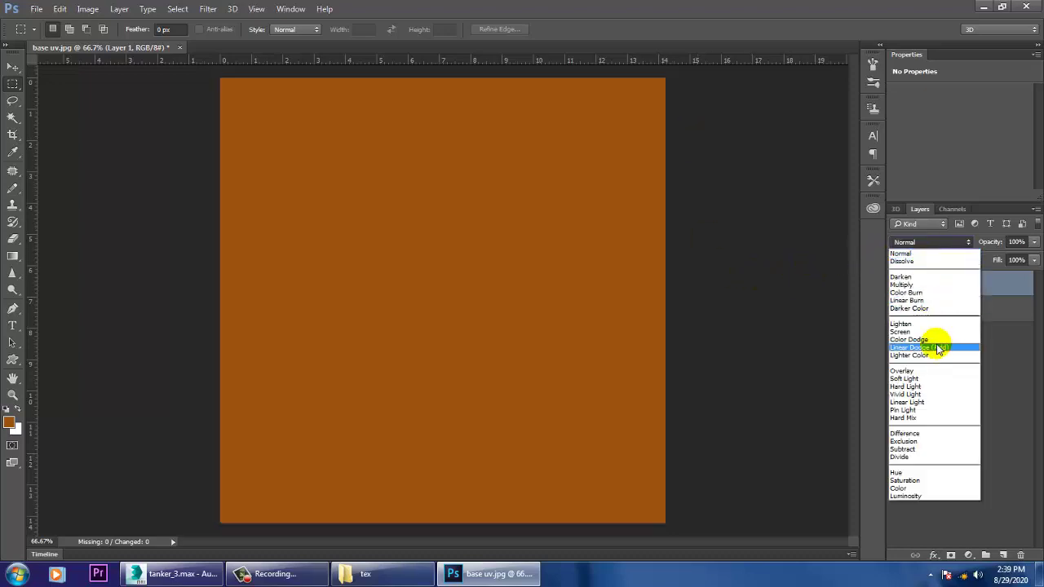
click(905, 332)
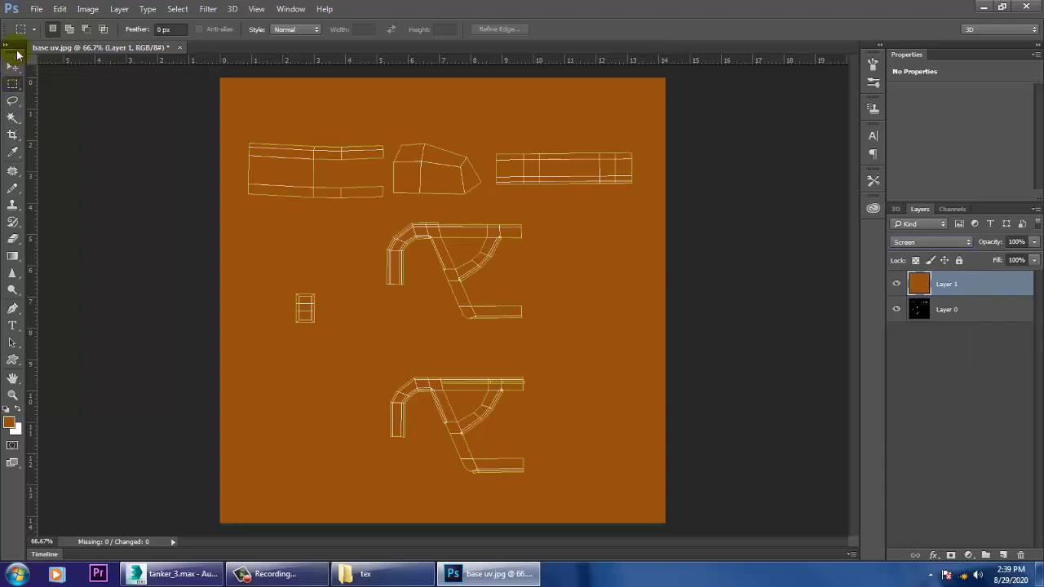
Preview the images in the train tanker tex folder, starting from 8metal_texture_big_100405, to compare candidate rust and metal textures
click(36, 8)
click(54, 32)
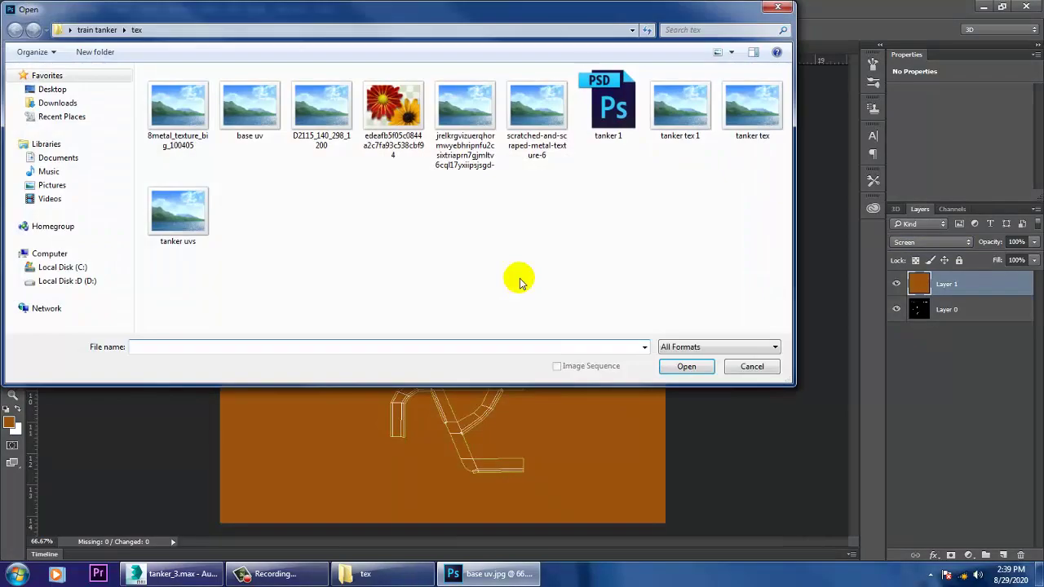
click(201, 111)
right_click(199, 109)
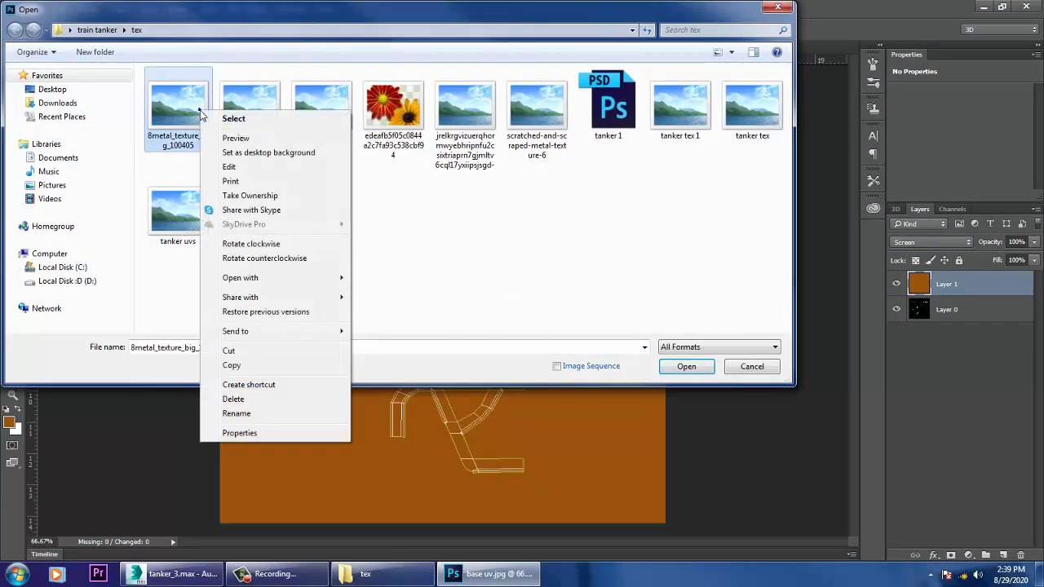
click(242, 138)
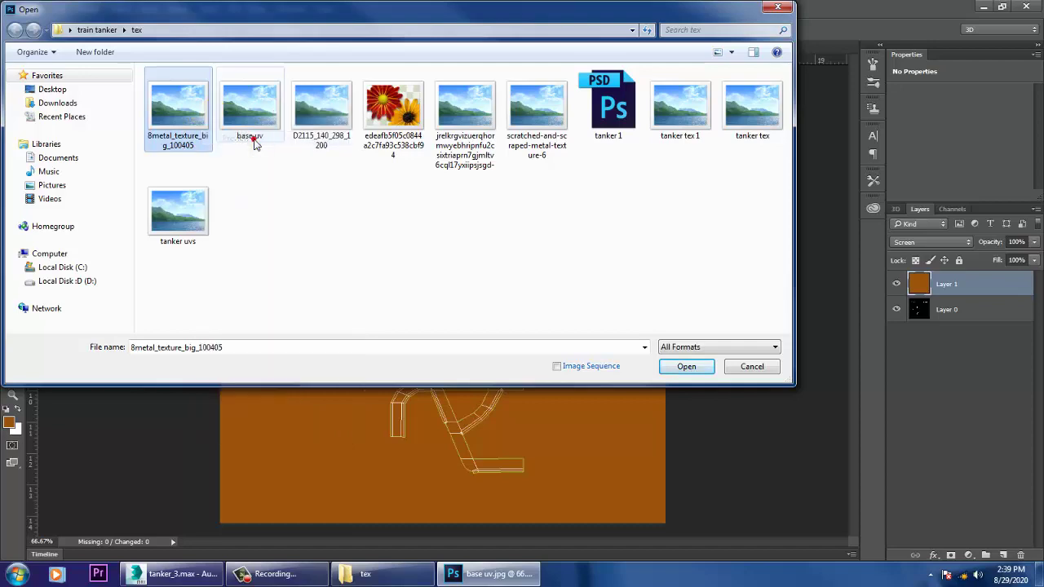
key(Right)
key(Left)
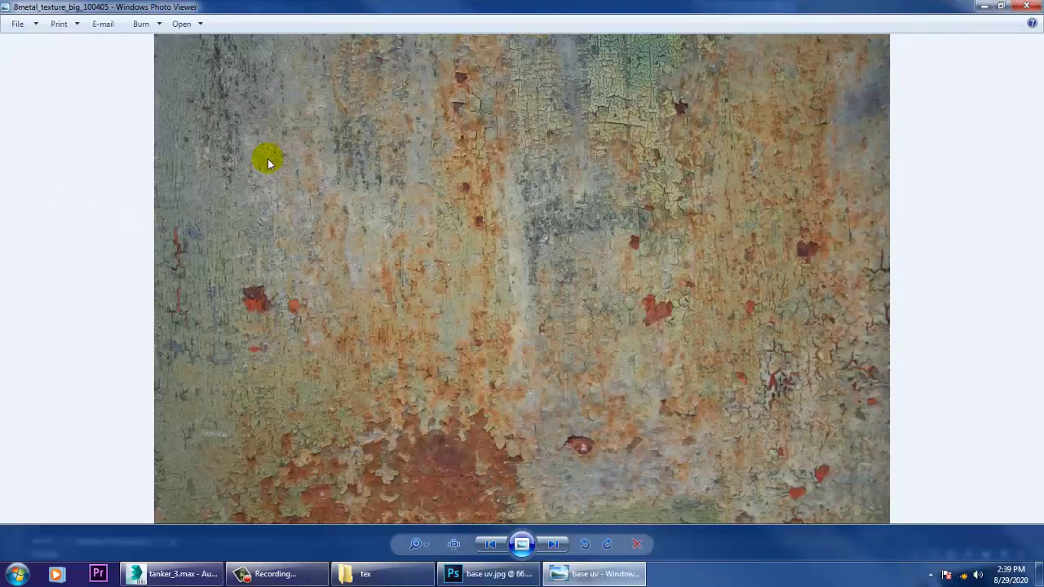
key(Right)
key(Right)
key(Right)
key(Right)
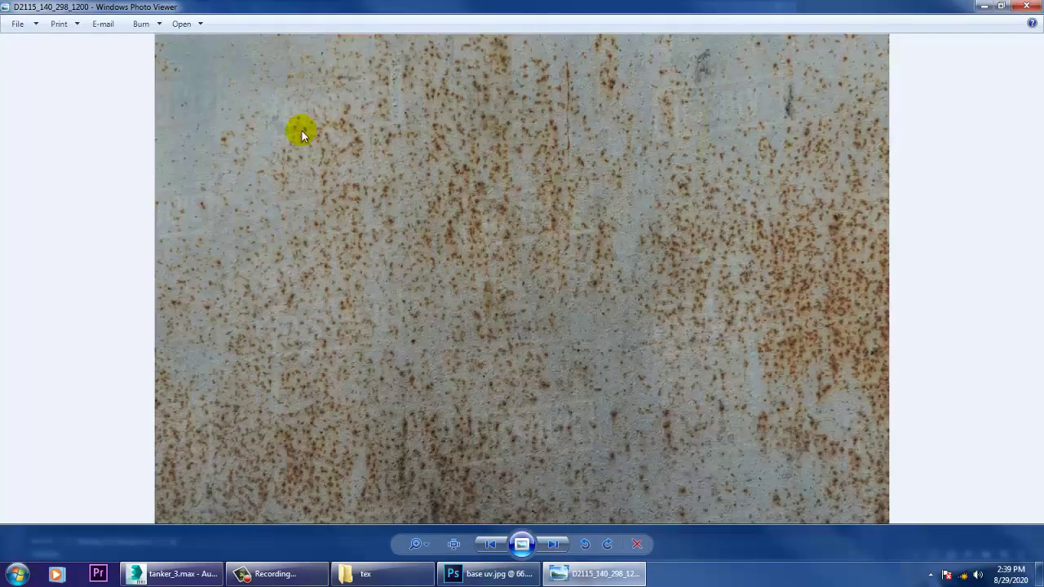
key(Right)
key(Left)
key(Right)
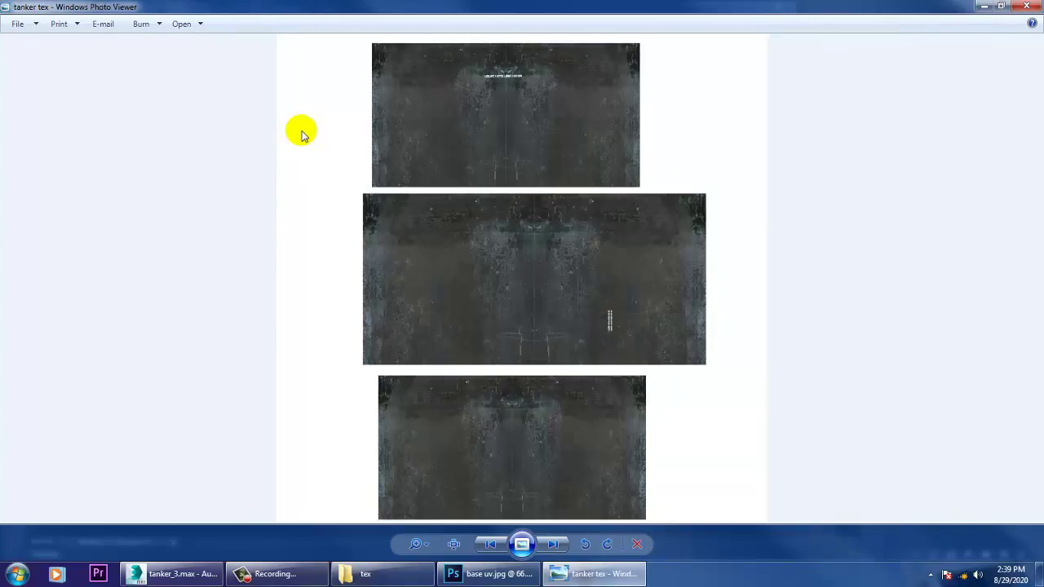
key(Right)
key(Right)
key(Right)
key(Left)
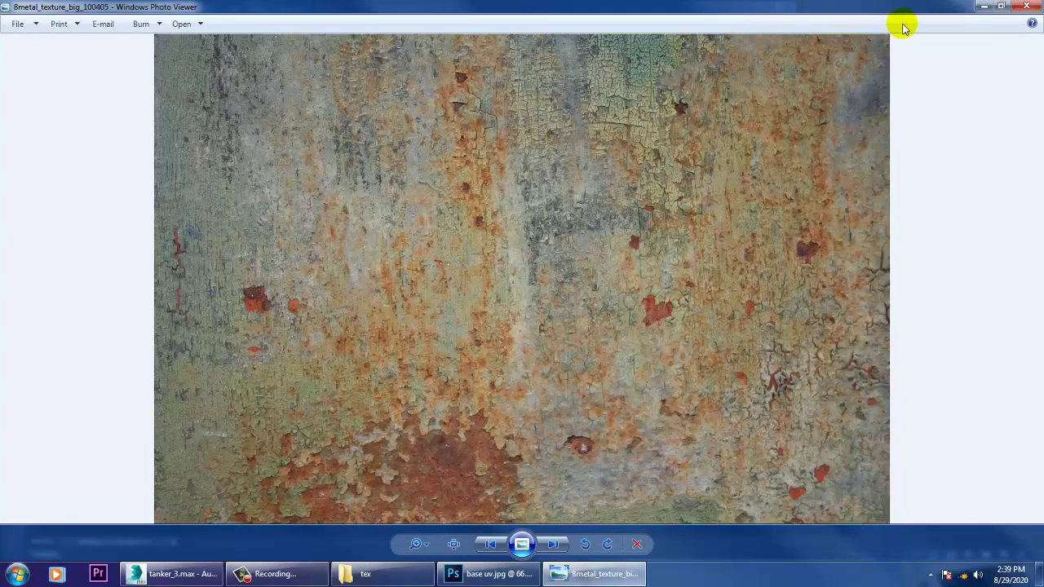
click(1027, 8)
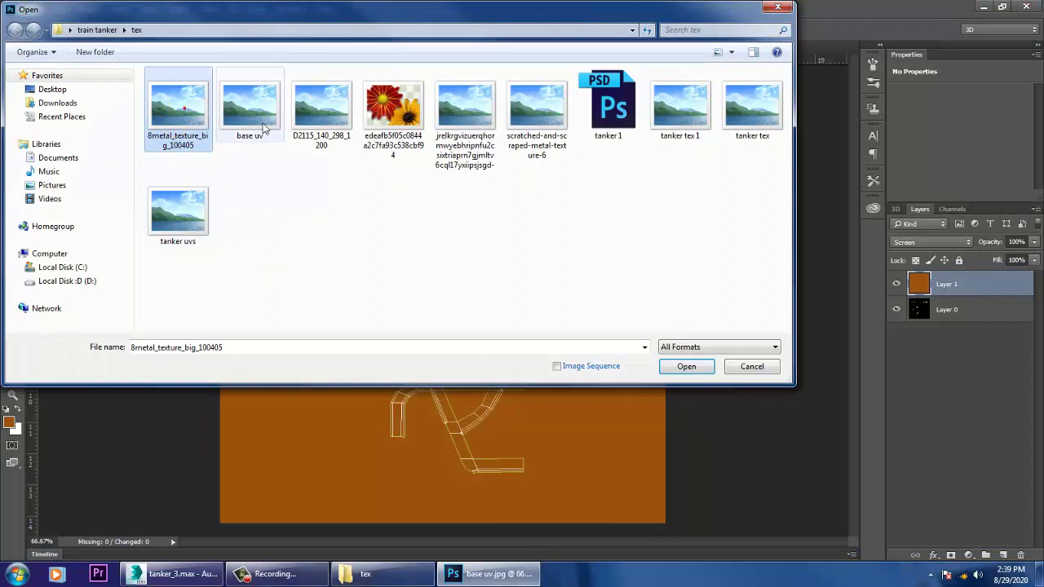
Open 8metal_texture_big_100405 and D2115_140_298_1200 together from the tex folder
ctrl+click(267, 122)
ctrl+click(322, 106)
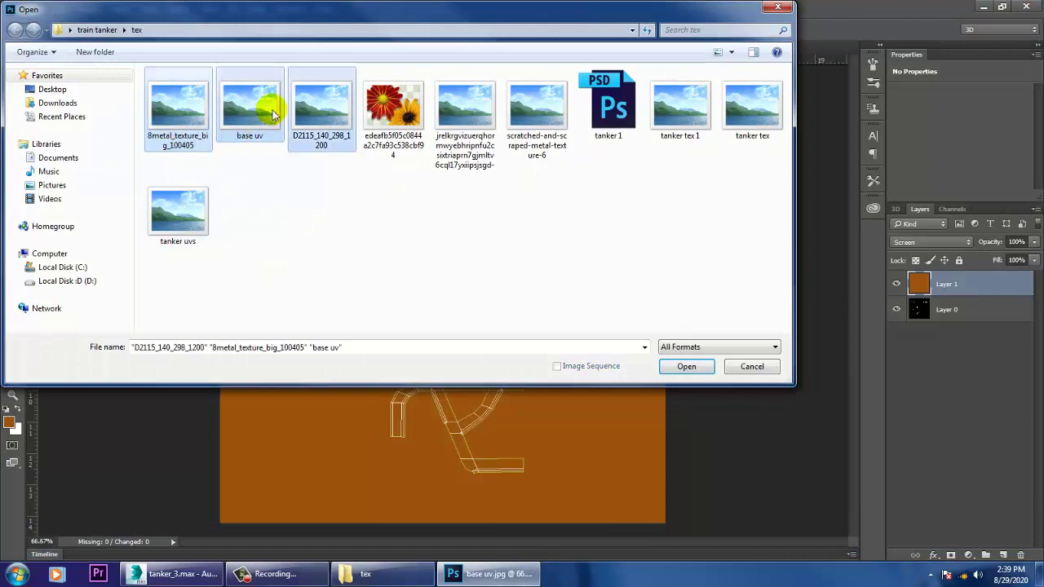
click(272, 109)
click(176, 111)
ctrl+click(319, 126)
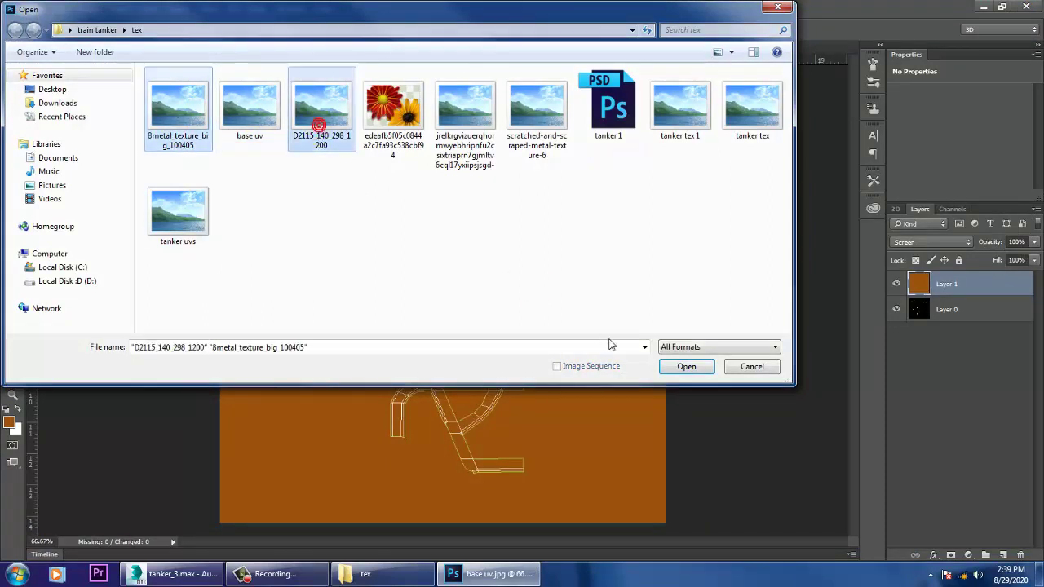
click(686, 367)
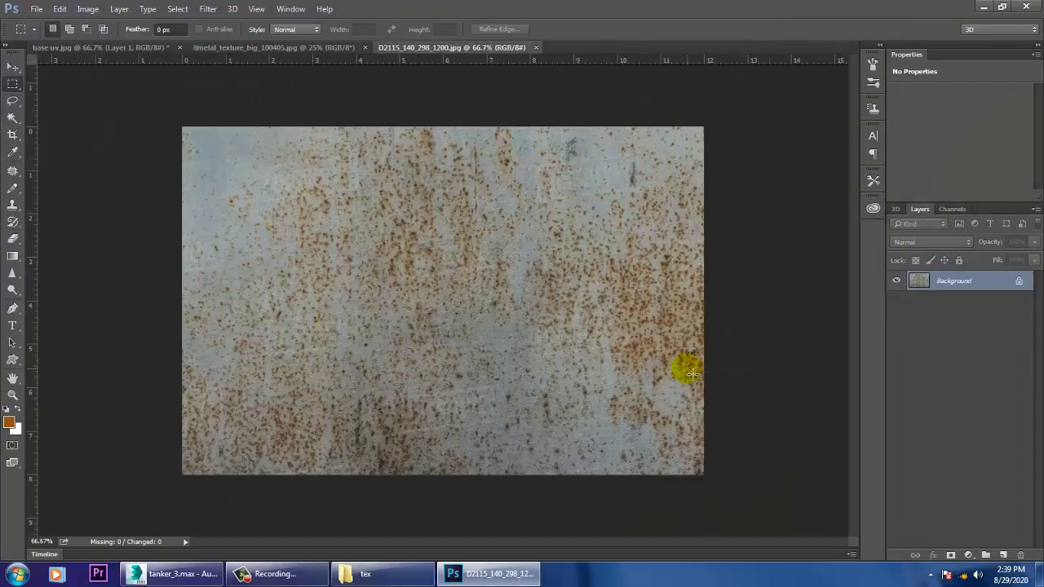
Detach the D2115_140_298_1200 image into a floating window and place it beside the base uv canvas
click(12, 67)
drag(409, 49, 868, 318)
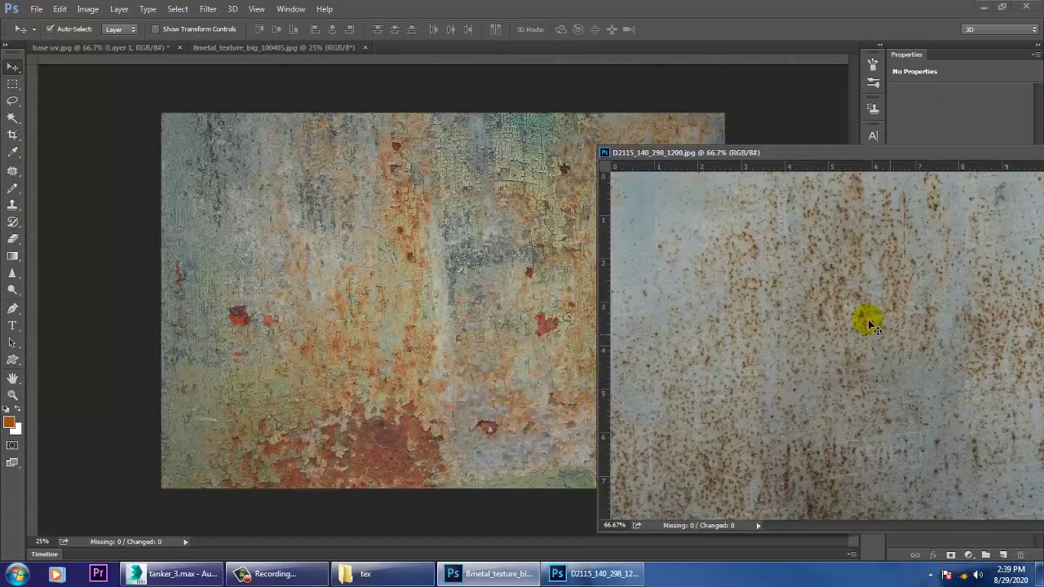
click(165, 49)
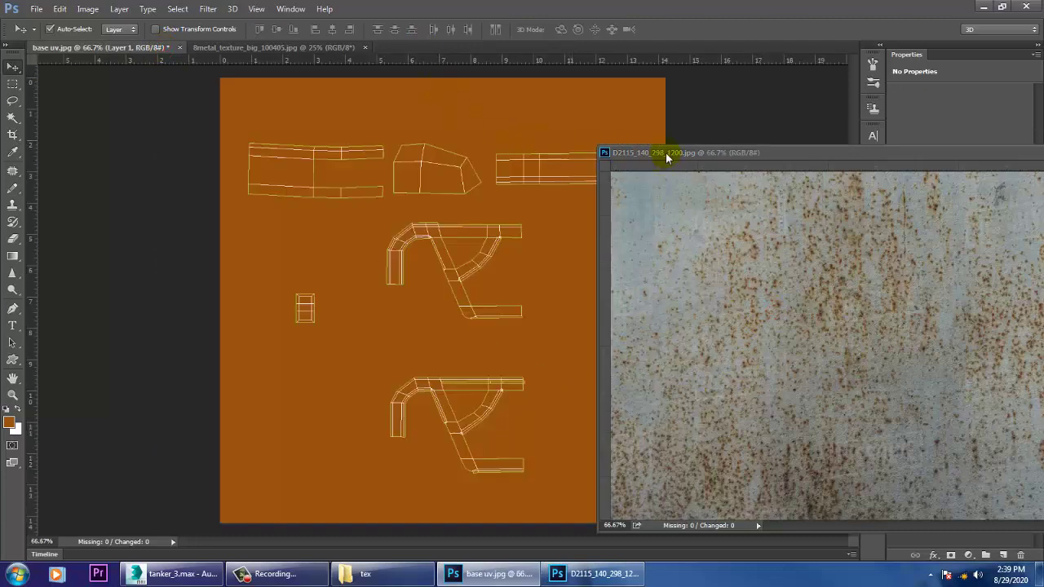
drag(667, 158, 825, 149)
Copy the 8metal_texture_big_100405 image into the base uv document as a new layer on top
click(289, 49)
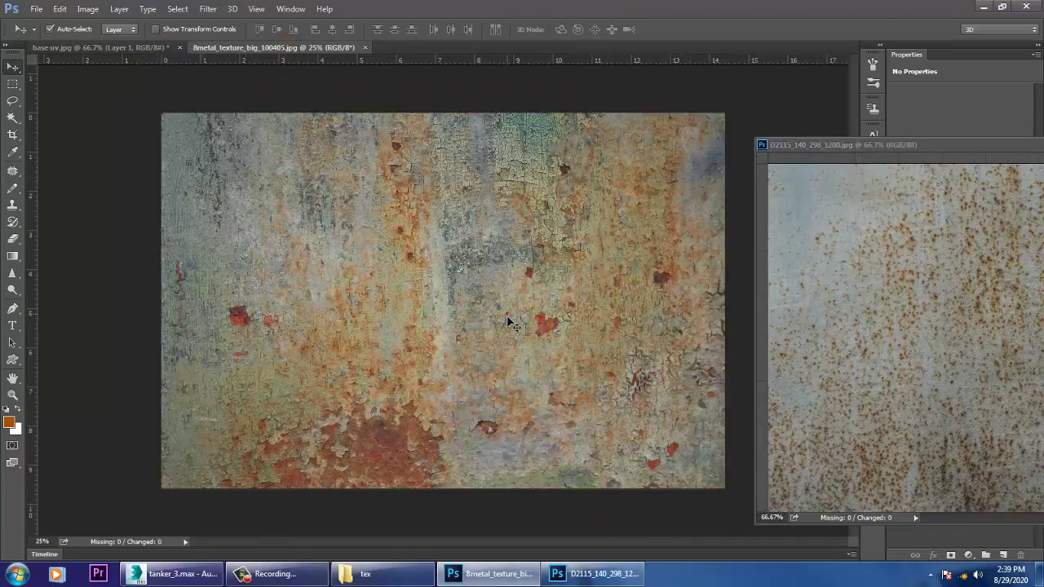
drag(508, 322, 459, 399)
drag(414, 296, 471, 386)
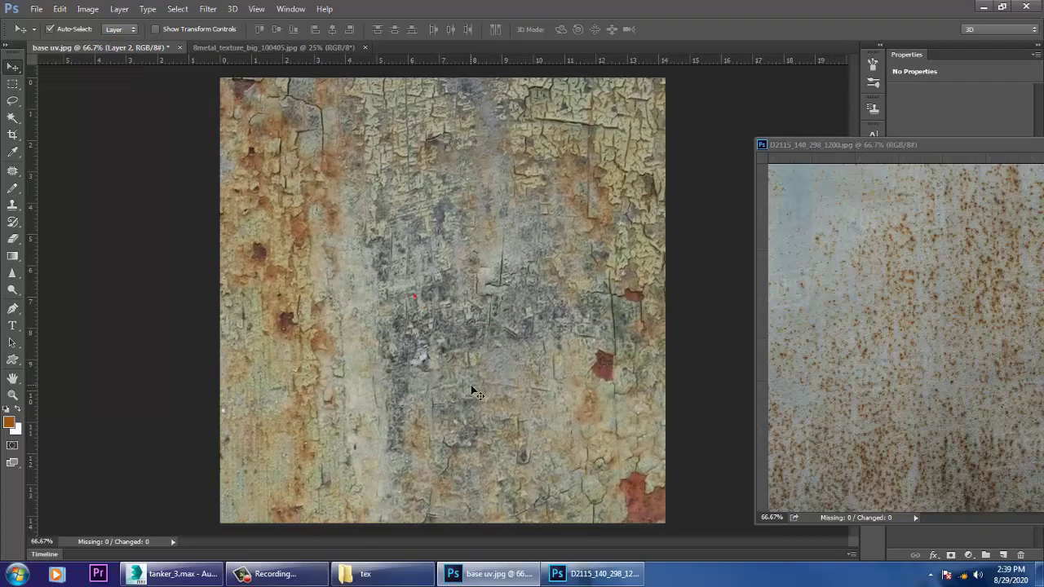
key(ctrl+t)
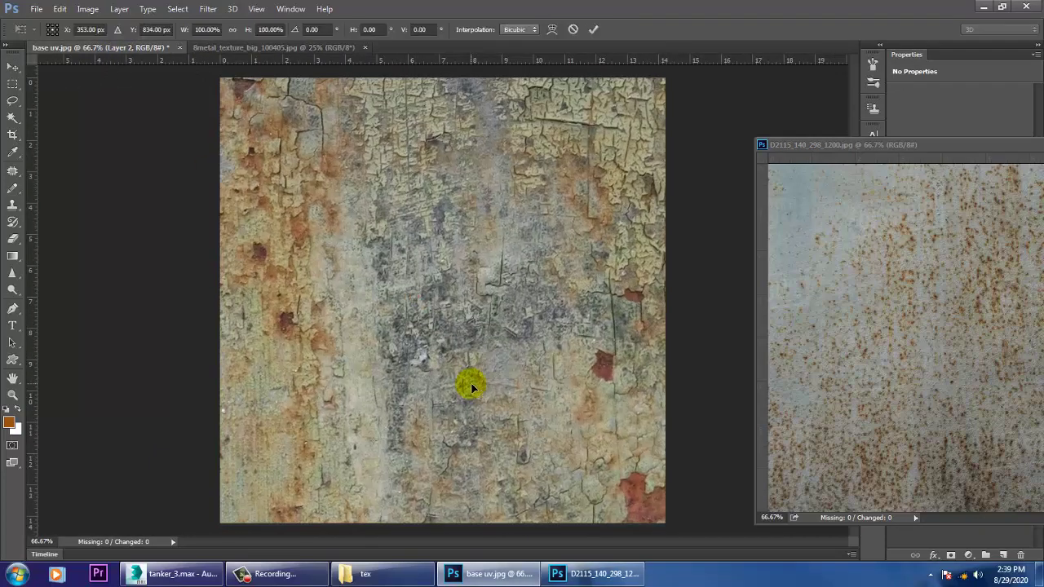
key(ctrl+minus)
key(ctrl+minus)
key(ctrl+minus)
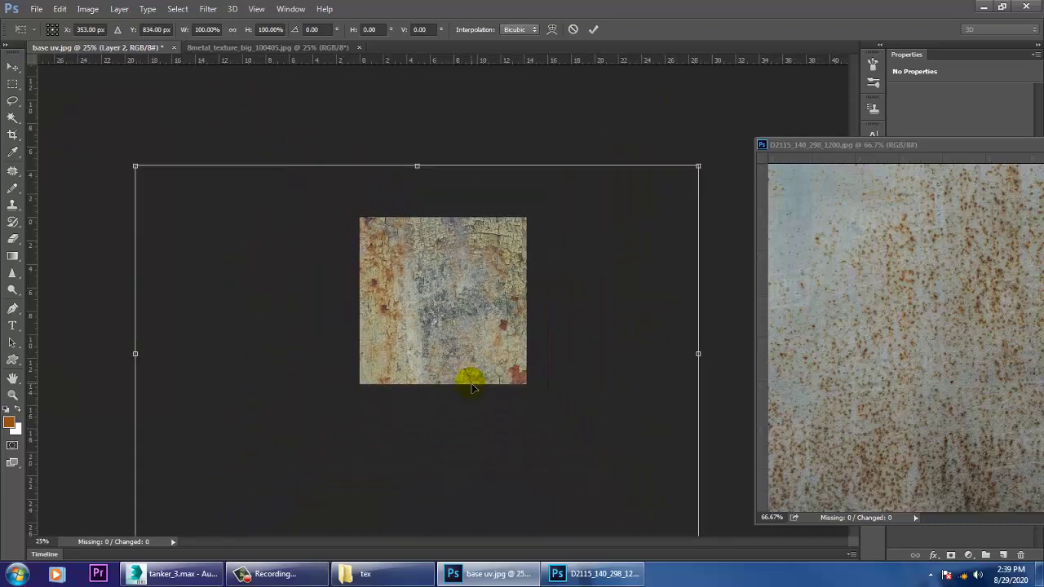
alt+drag(135, 169, 353, 387)
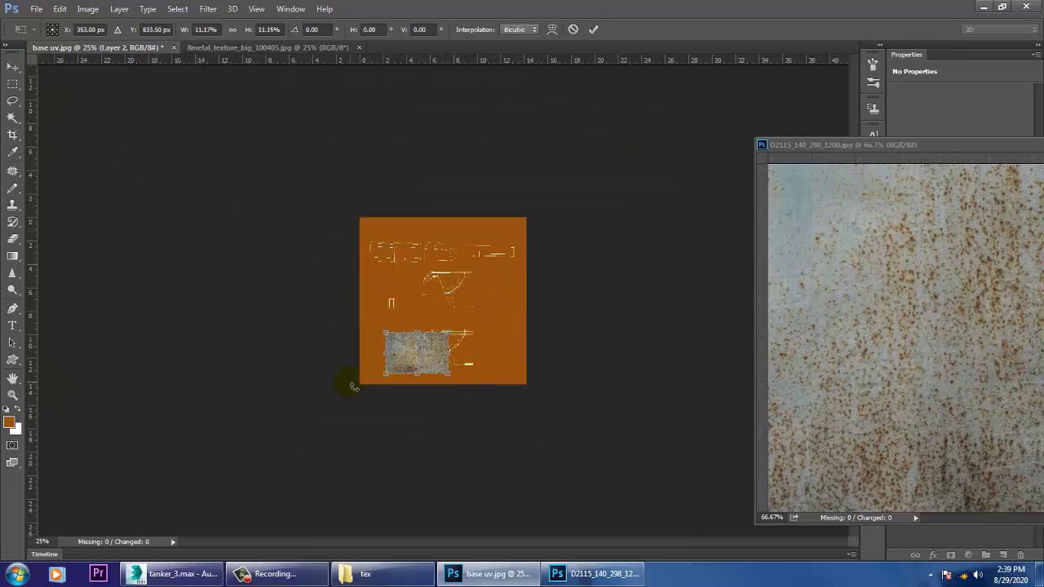
key(ctrl+plus)
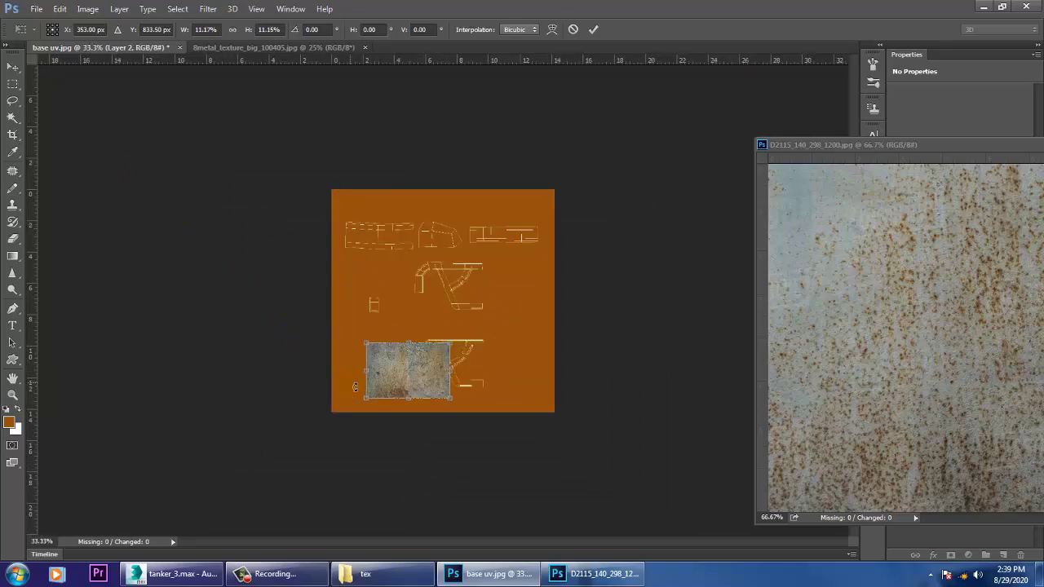
key(ctrl+1)
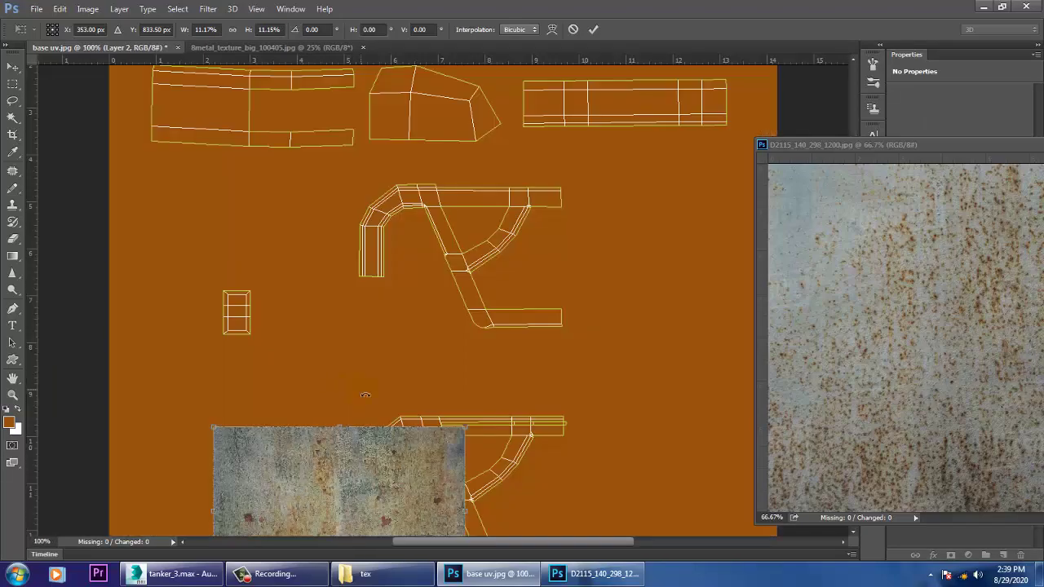
click(369, 506)
drag(370, 506, 500, 253)
Minimize the floating D2115_140_298_1200 window and shift the oversized metal texture layer down and sideways on the base uv canvas
drag(880, 146, 220, 163)
click(580, 162)
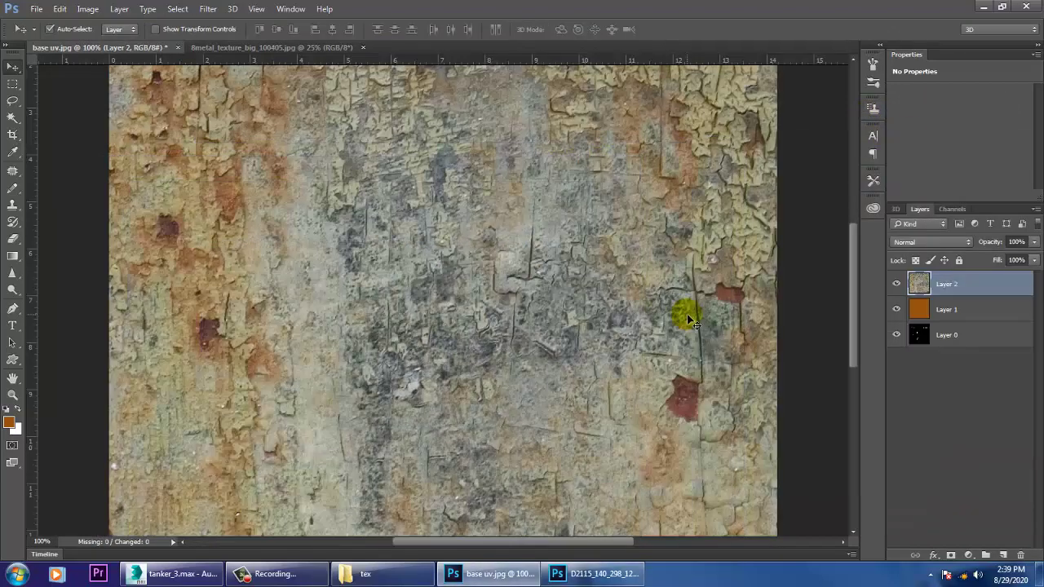
drag(495, 204, 507, 361)
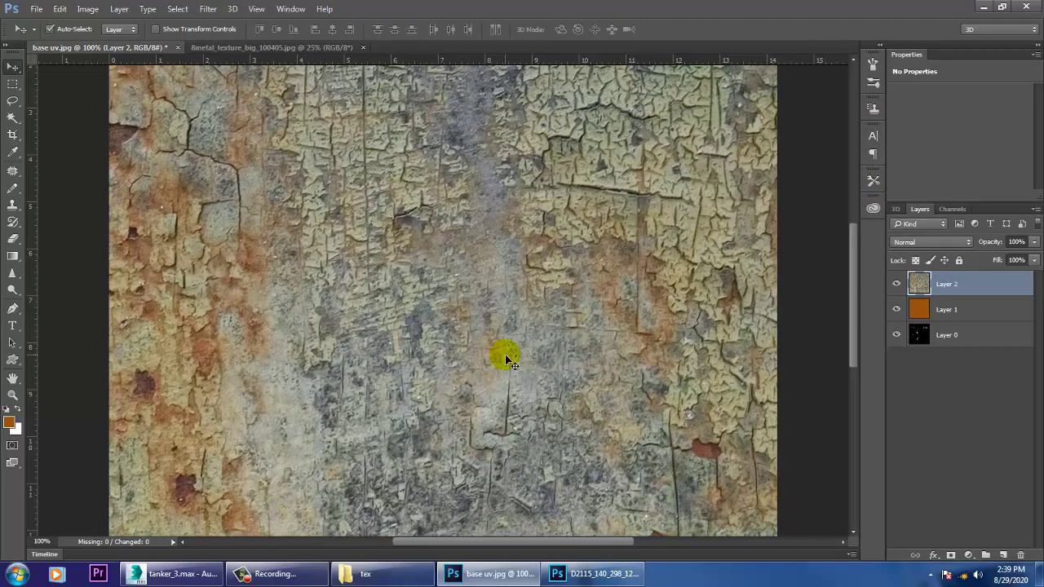
key(ctrl+0)
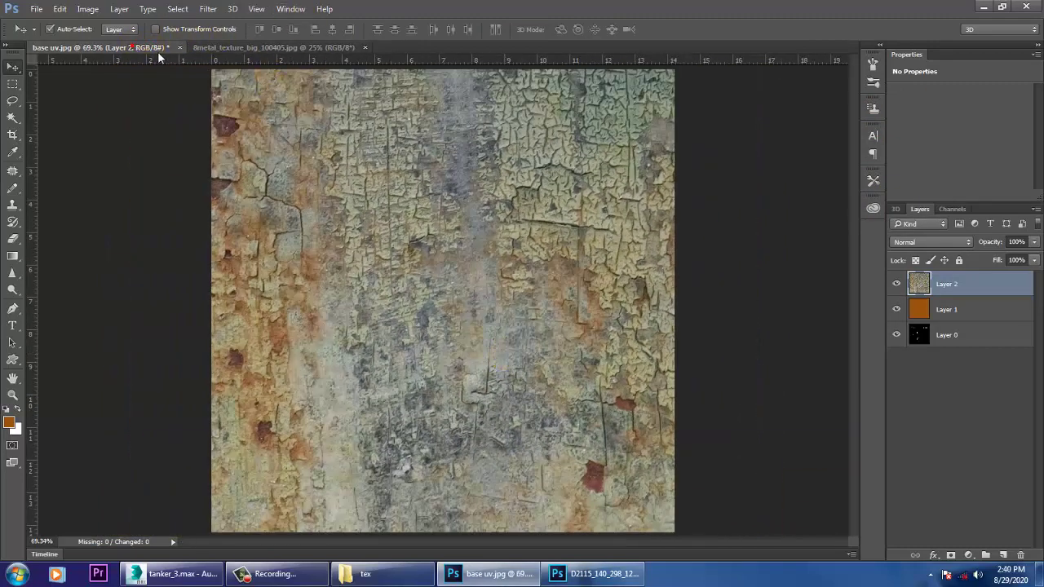
drag(273, 79, 676, 291)
Scale the metal texture layer proportionally to about 12.5% and place it over the upper curved side-frame UV shell
key(ctrl+t)
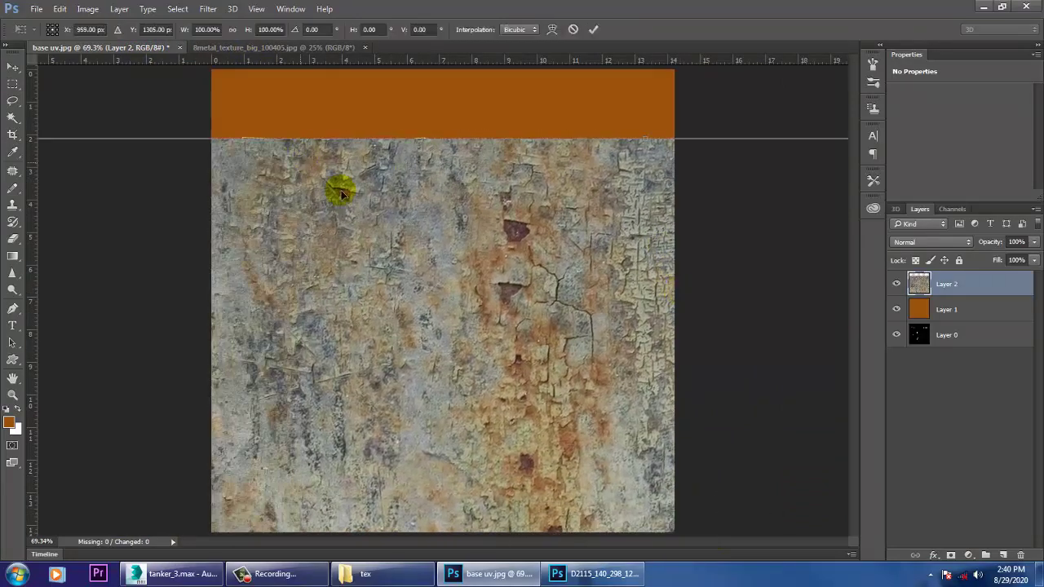
key(ctrl+minus)
key(ctrl+minus)
key(ctrl+minus)
key(ctrl+minus)
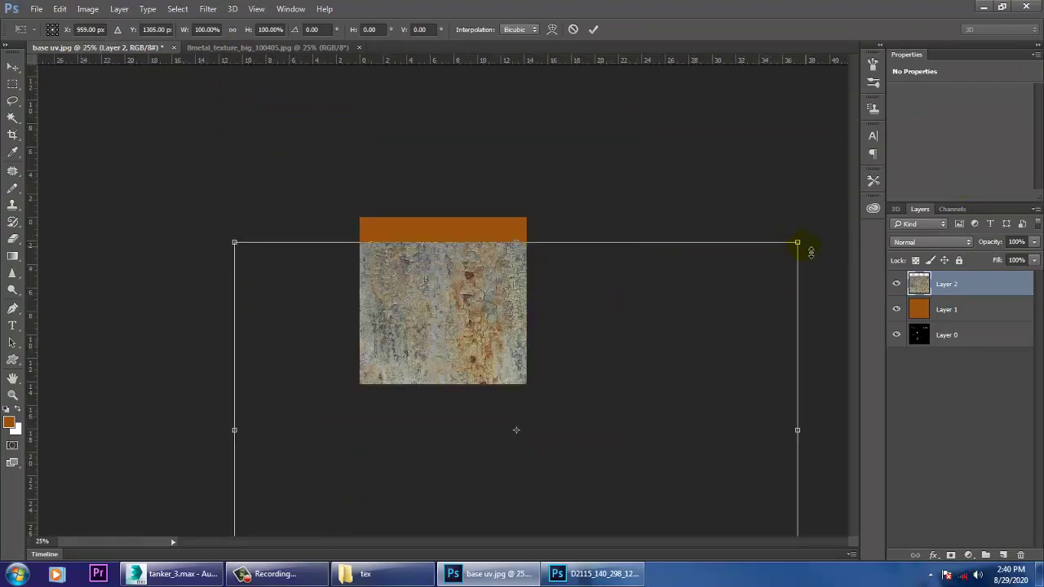
alt+shift+drag(795, 253, 483, 300)
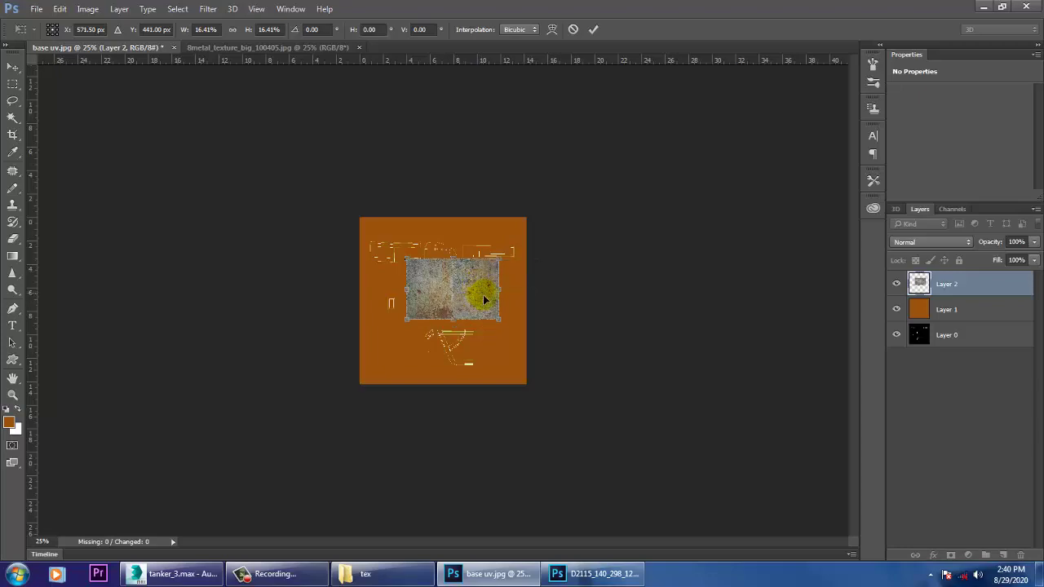
alt+scroll(485, 300, up, 6)
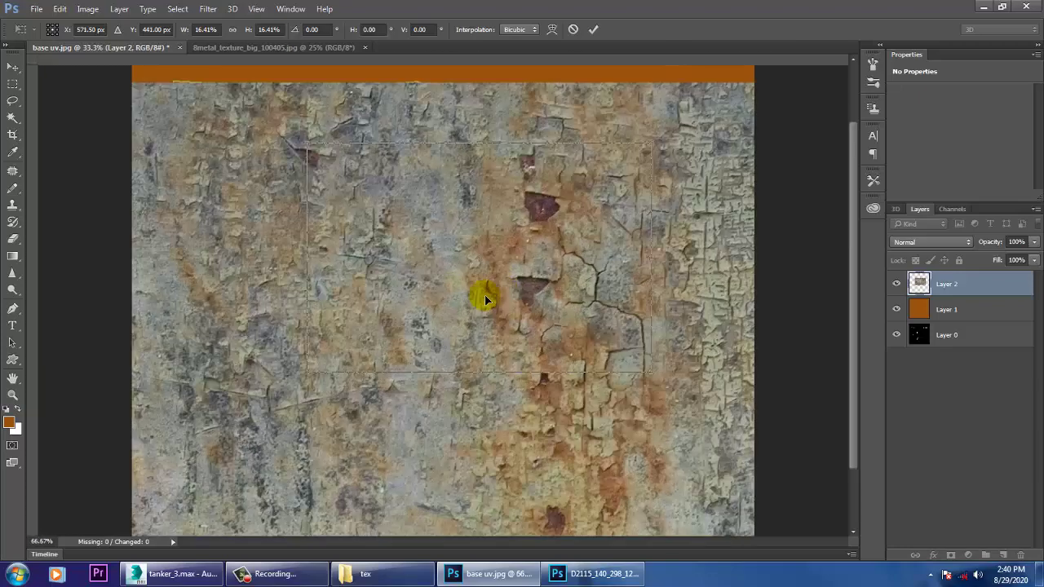
alt+scroll(484, 300, down, 2)
alt+shift+drag(672, 384, 622, 351)
drag(513, 284, 499, 284)
double_click(499, 285)
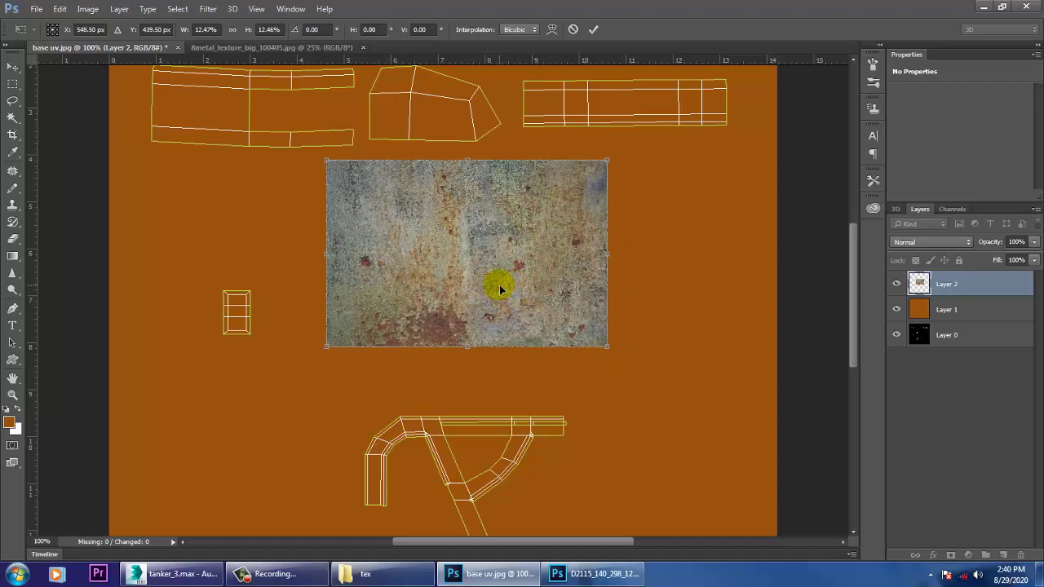
Preview the D2115_140_298_1200 texture from the tex folder and open it in front of the 8metal texture document
click(237, 49)
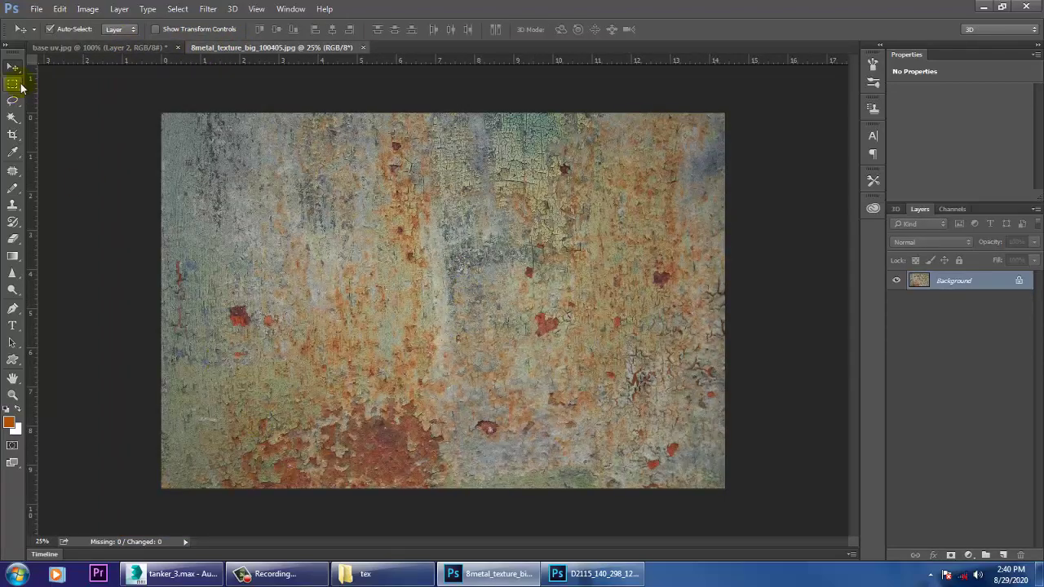
click(37, 9)
click(71, 39)
click(319, 118)
right_click(316, 123)
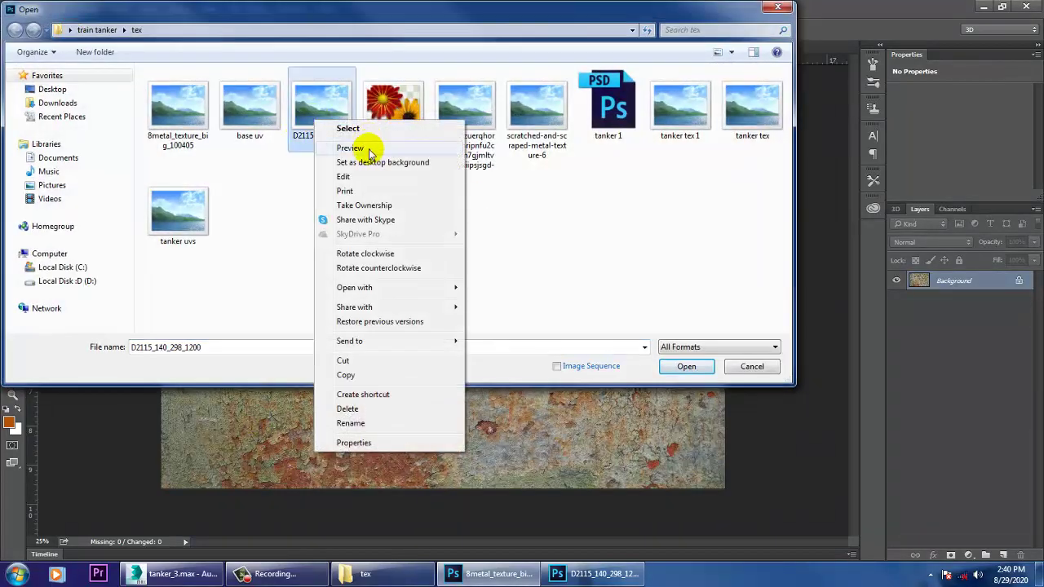
click(350, 148)
click(1026, 6)
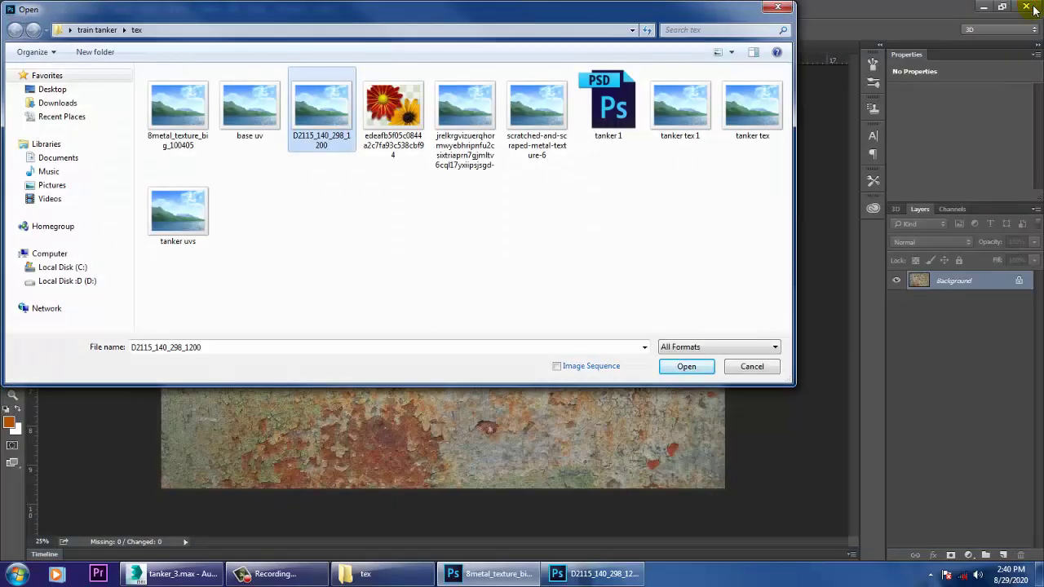
double_click(317, 103)
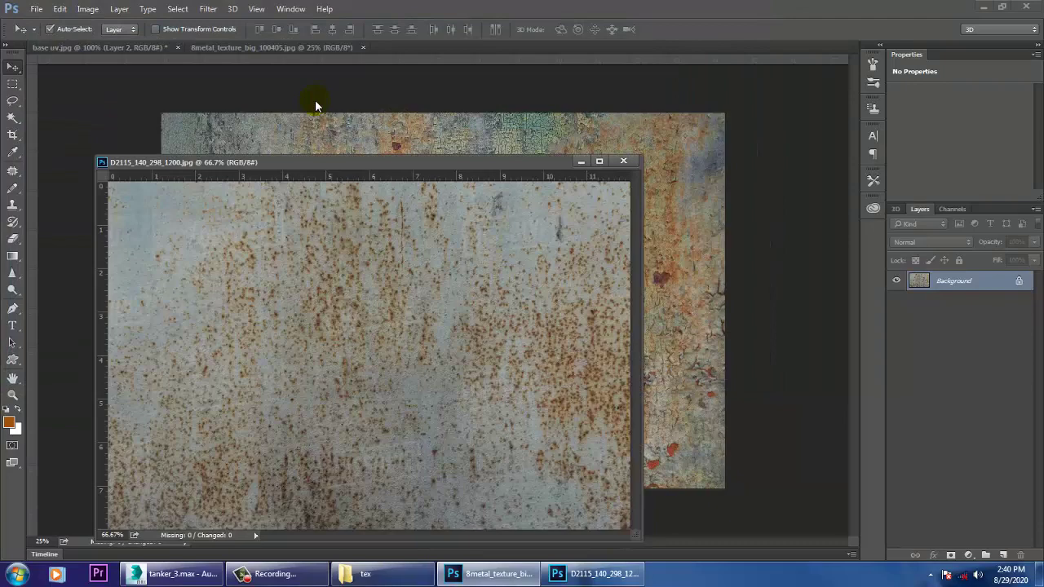
Copy the D2115_140_298_1200 image into the base uv document as a new top layer and minimize its floating window
drag(419, 167, 741, 173)
drag(88, 53, 254, 227)
click(903, 167)
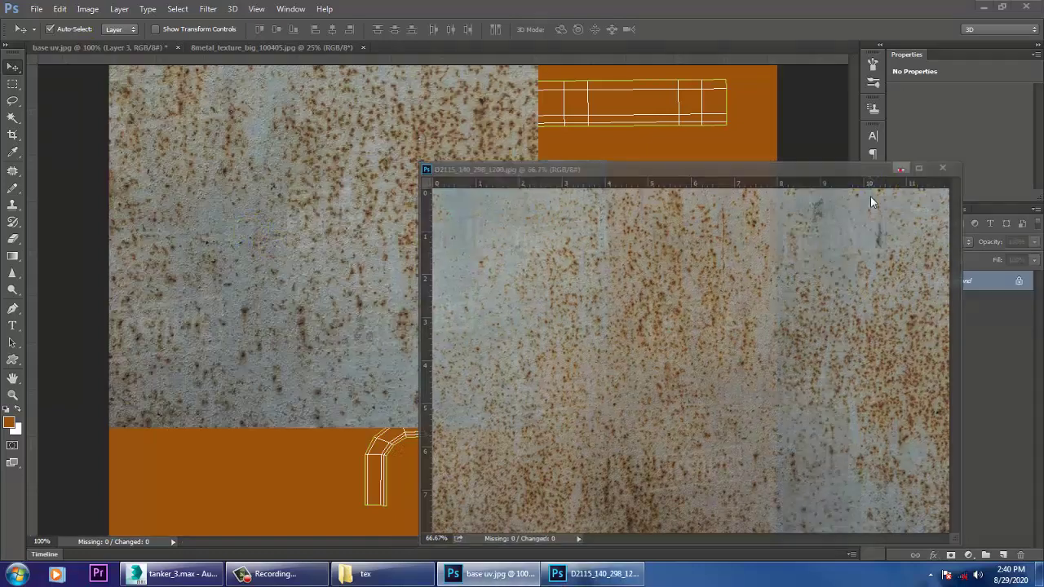
Scale the rust-speckled Layer 3 proportionally to about 37.33% and place it over the smaller metal texture of Layer 2
drag(196, 201, 604, 484)
key(ctrl+t)
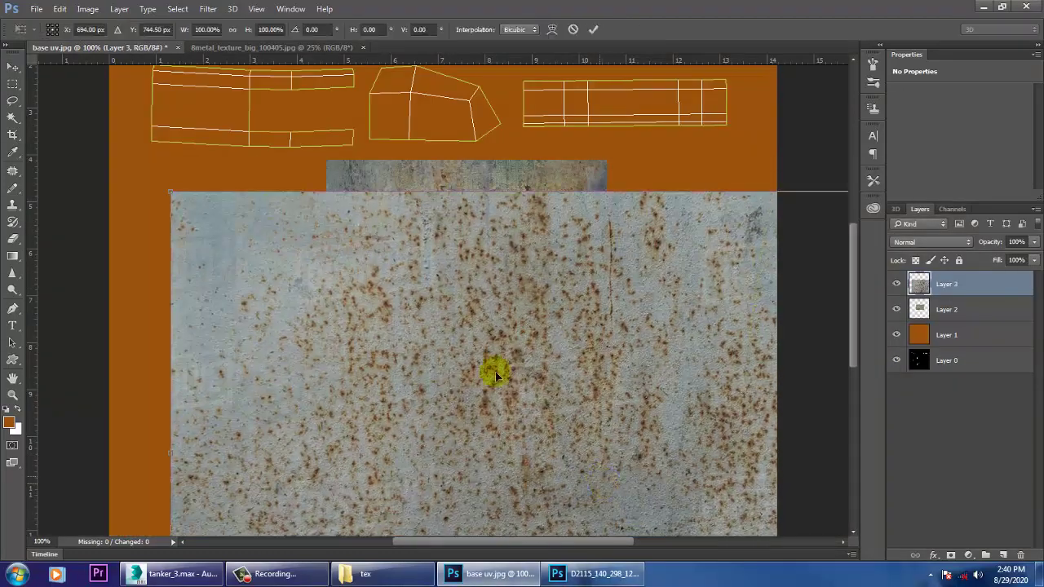
drag(177, 191, 415, 354)
drag(634, 454, 525, 239)
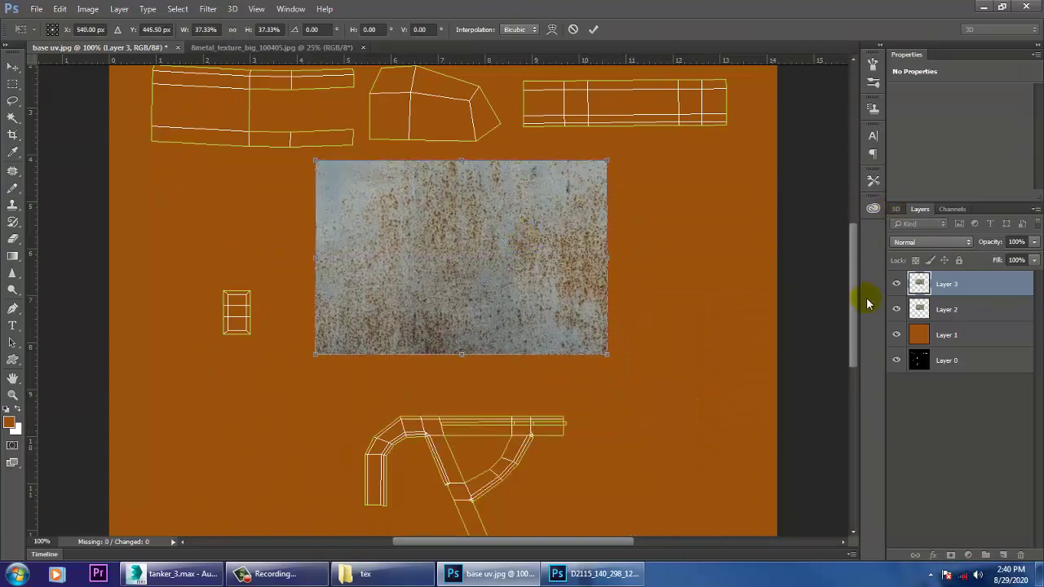
Apply the transform and set Layer 3's blend mode to Lighten after comparing it with neighbouring modes such as Screen
click(934, 243)
click(934, 242)
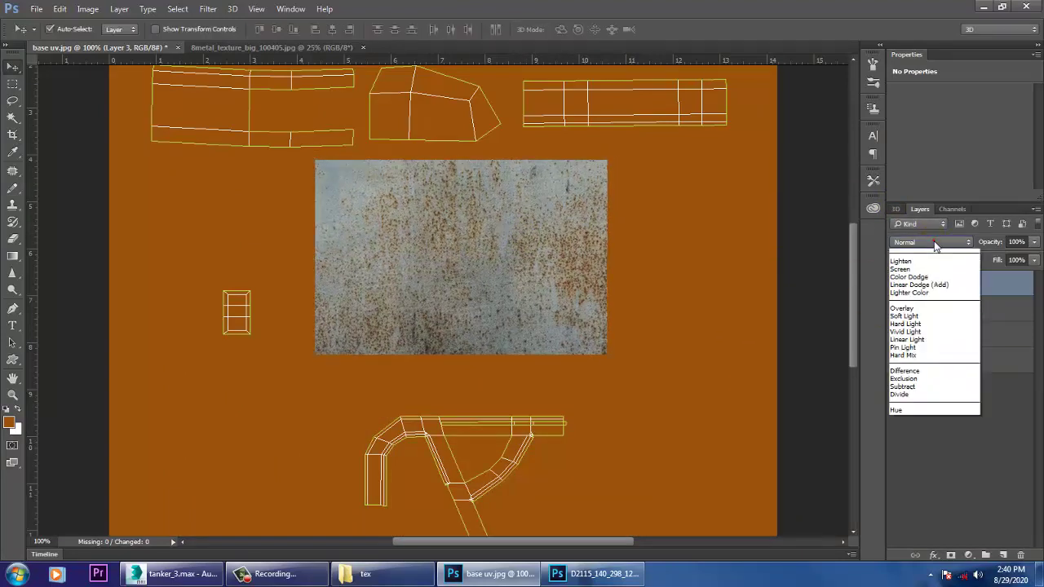
click(937, 260)
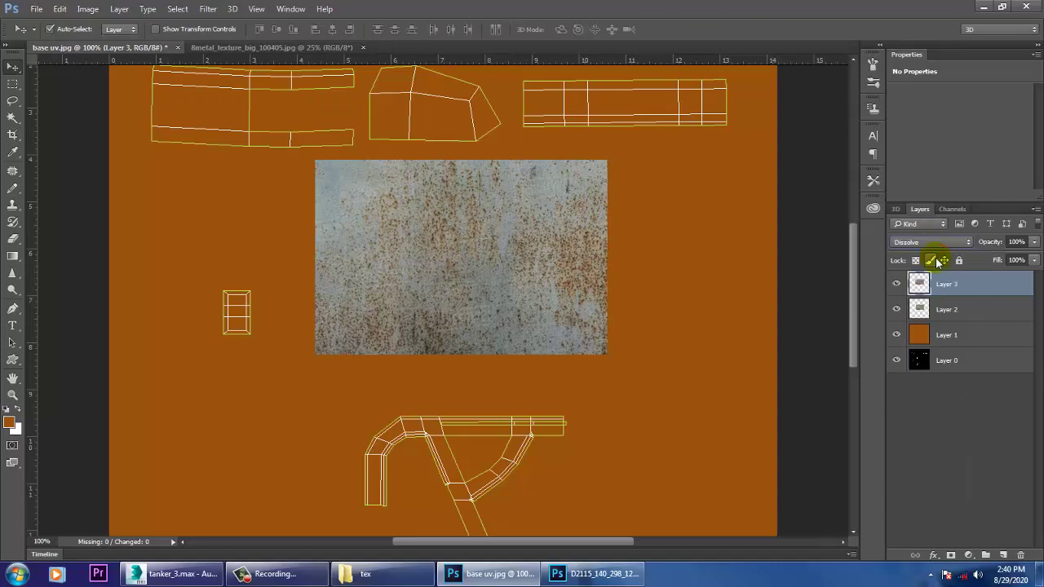
key(Down)
key(Down)
key(Down)
key(Down)
key(Down)
key(Down)
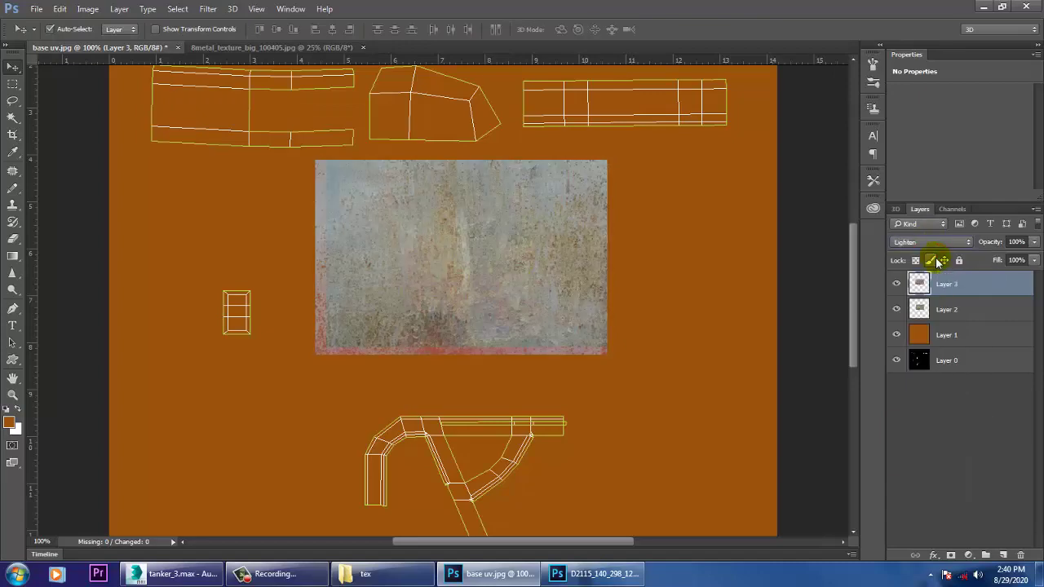
key(Down)
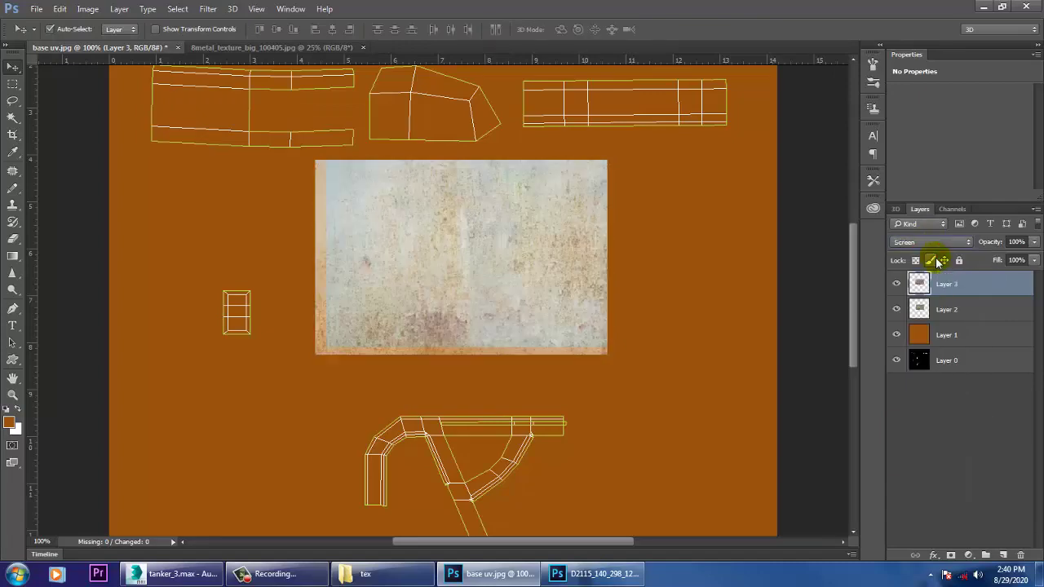
key(Up)
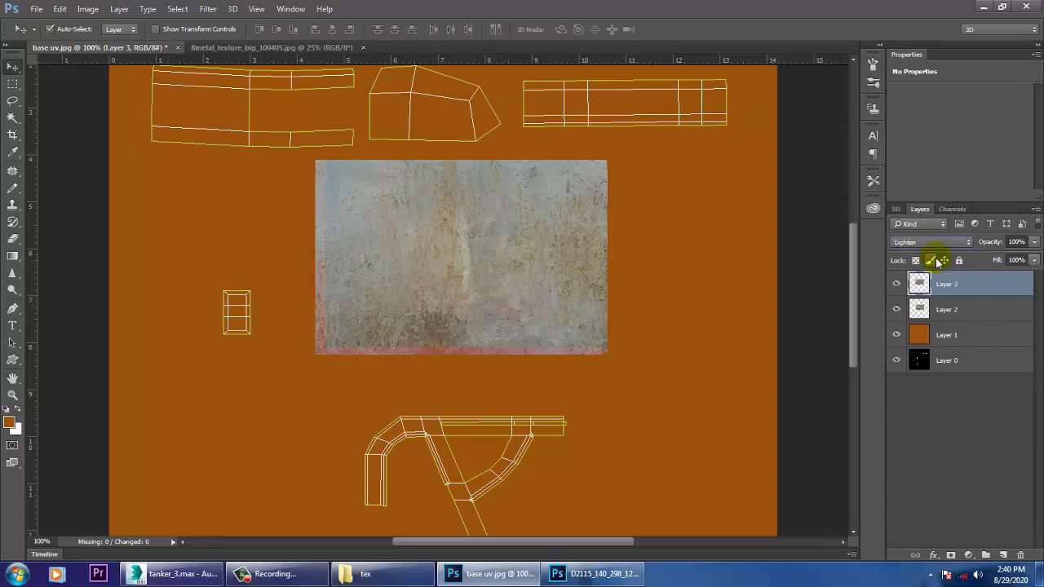
Add a layer mask to the rust-speckled Layer 3
key(ctrl+plus)
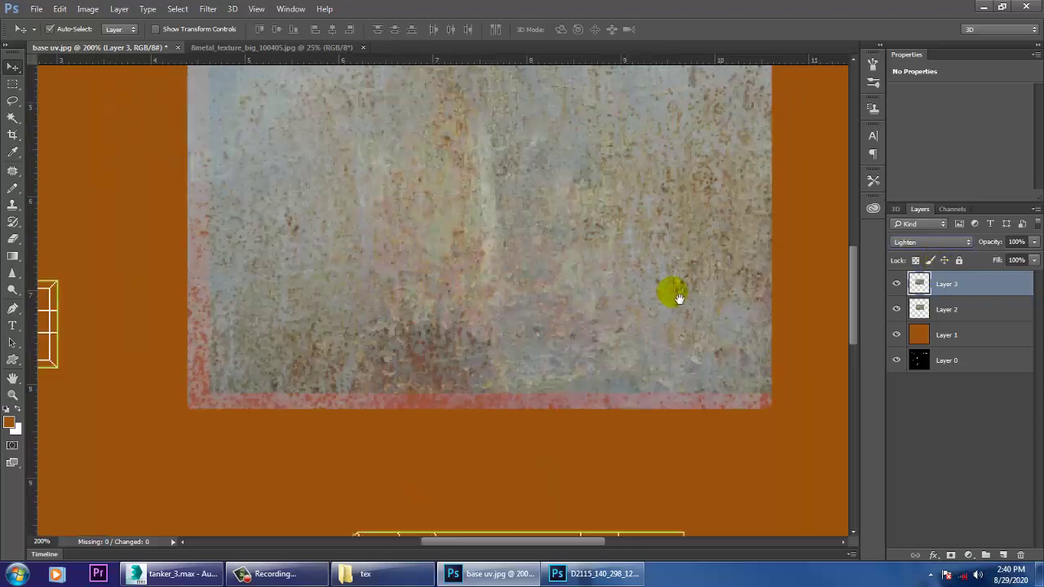
drag(678, 299, 660, 368)
click(951, 555)
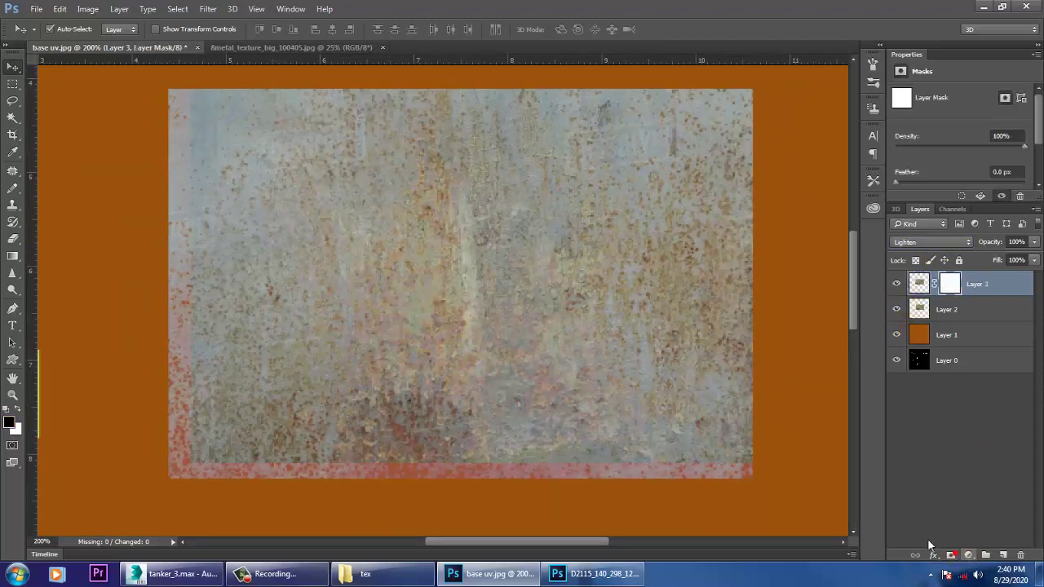
Brush black over the middle of Layer 3's mask at 50% opacity and 42% flow, and reduce the brush size to 100
click(14, 190)
click(73, 186)
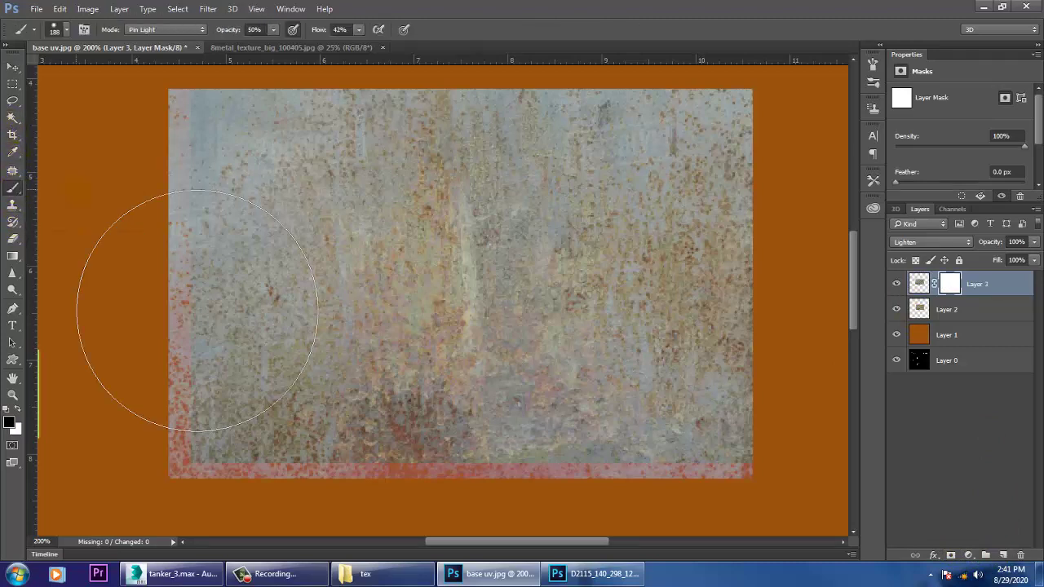
mouse_move(198, 311)
mouse_down()
mouse_move(454, 506)
mouse_move(431, 505)
mouse_move(597, 445)
mouse_up()
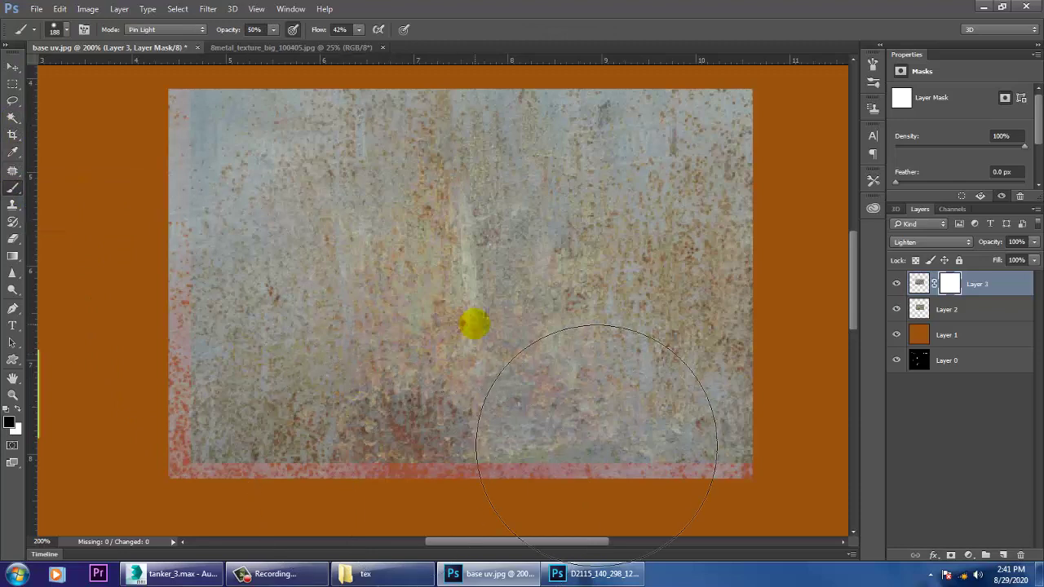
key(bracketleft)
key(bracketleft)
key(bracketleft)
key(bracketleft)
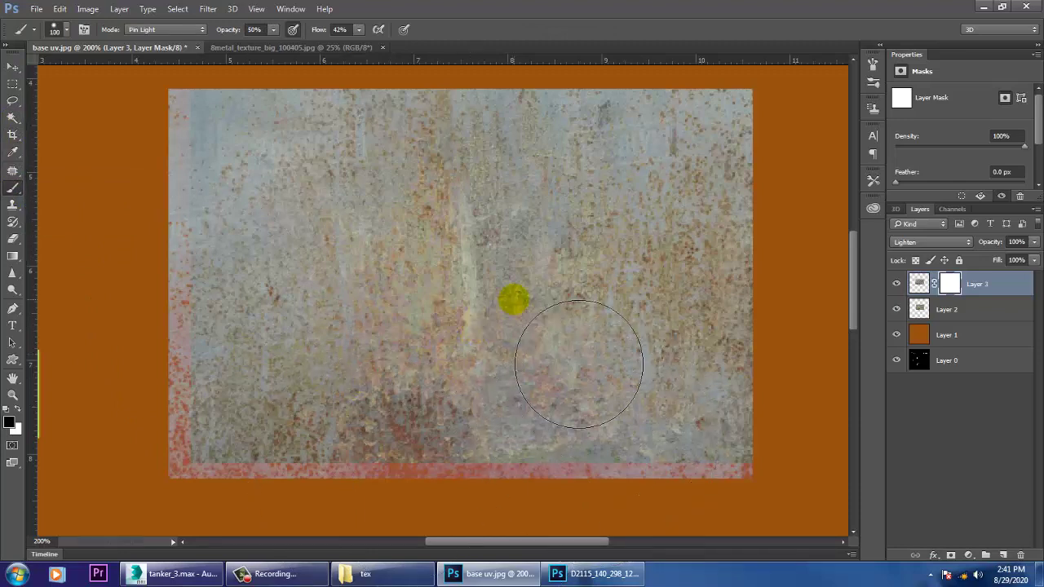
Paint along the edges of the metal patch on Layer 3's mask with the soft black brush
mouse_move(692, 156)
mouse_down()
mouse_move(428, 142)
mouse_move(266, 193)
mouse_move(204, 440)
mouse_move(640, 554)
mouse_move(815, 533)
mouse_move(839, 560)
mouse_move(736, 527)
mouse_up()
key(ctrl+minus)
key(ctrl+minus)
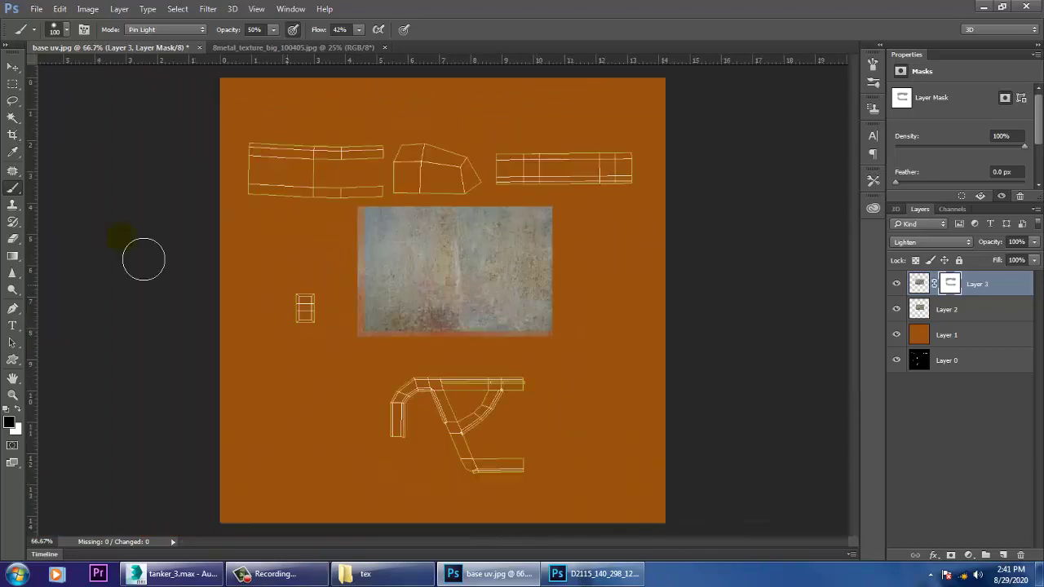
Duplicate Layer 3 and Layer 2 together and place the copies over the curved UV pieces at the bottom of the canvas
click(13, 66)
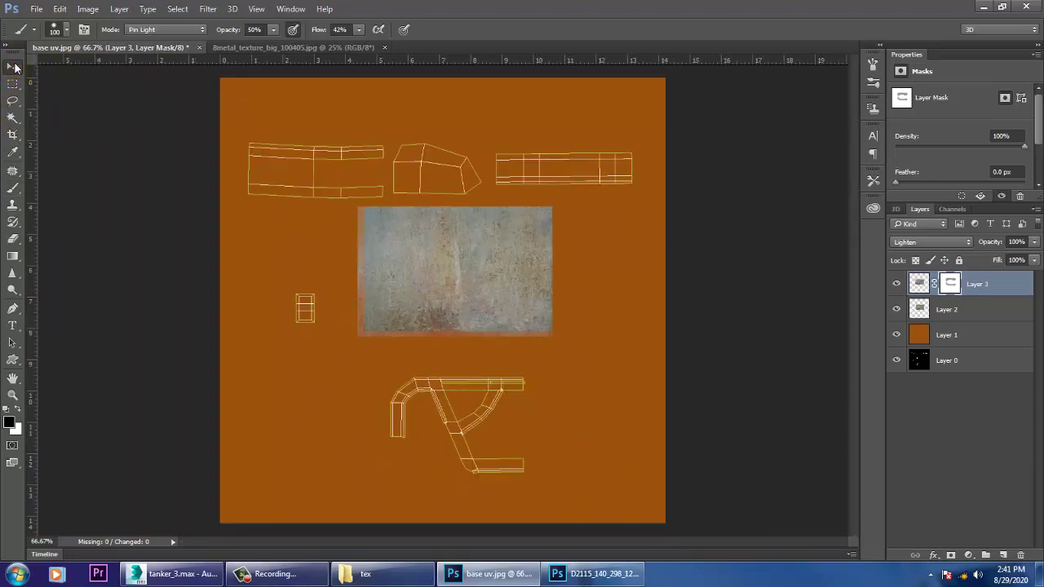
shift+click(985, 317)
alt+drag(470, 291, 484, 453)
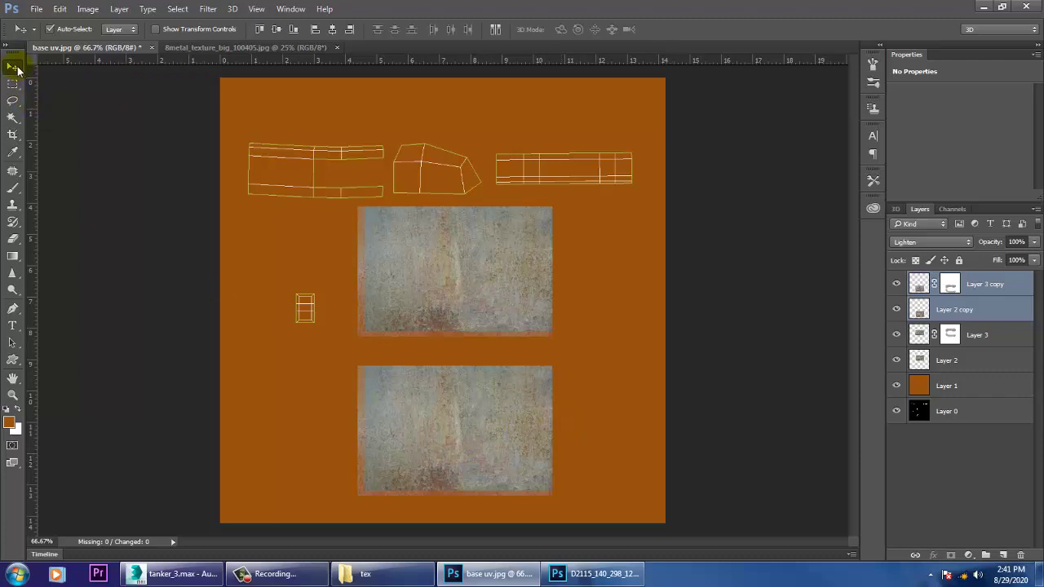
click(982, 285)
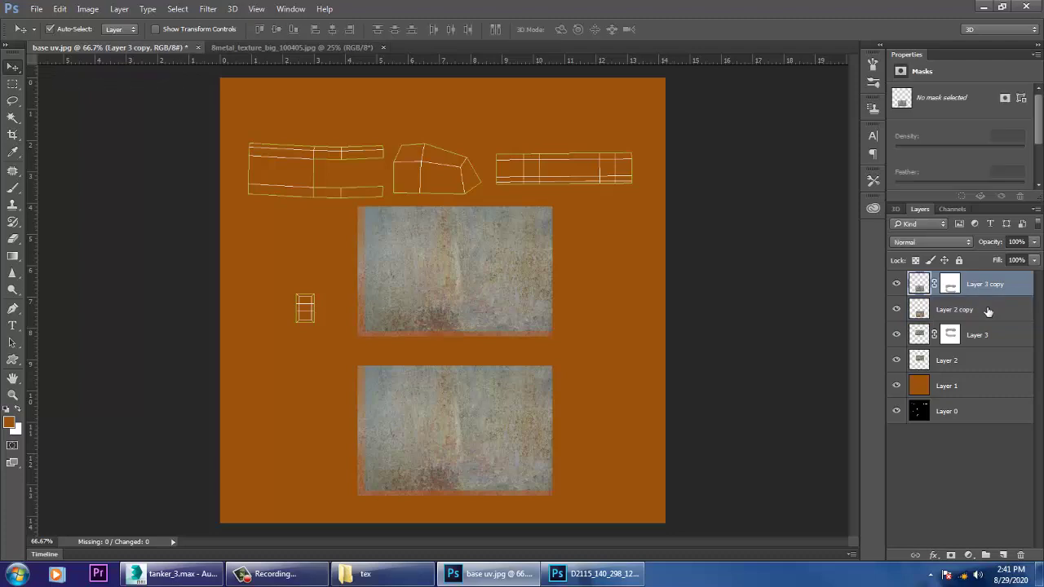
click(959, 310)
drag(545, 294, 571, 318)
key(ctrl+z)
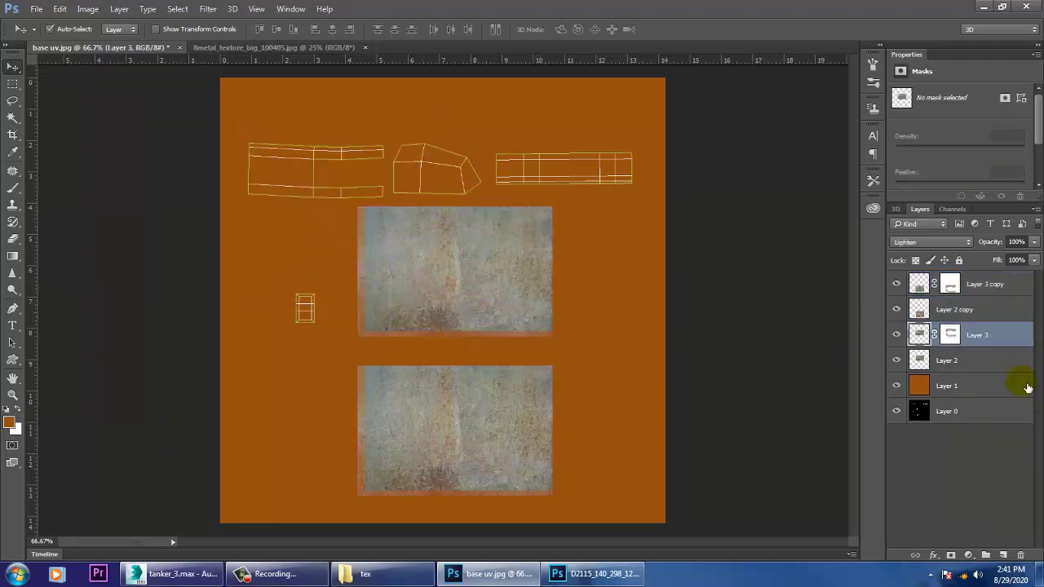
Duplicate the Layer 2 copy layer
click(969, 308)
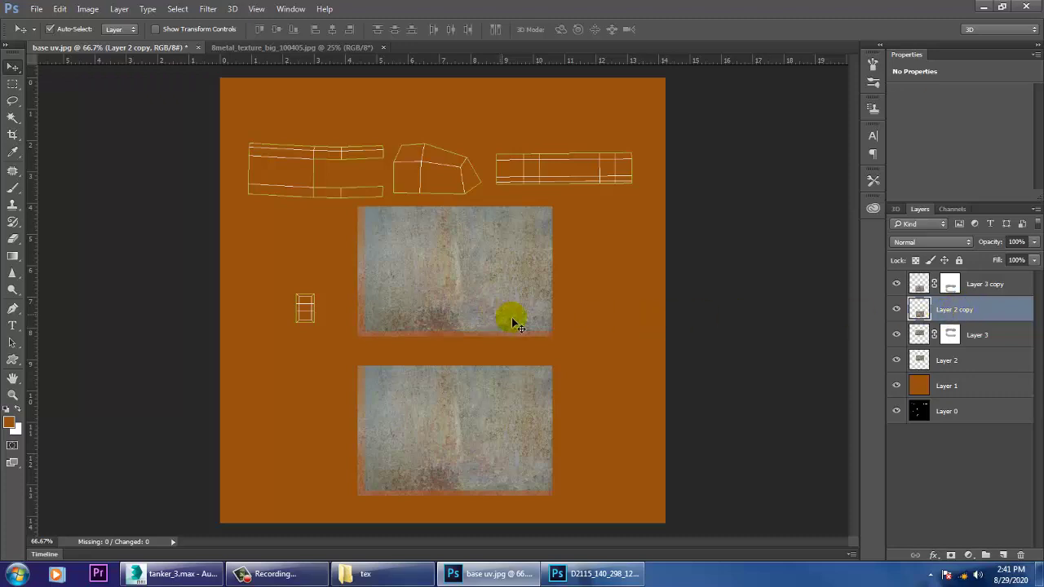
key(ctrl+j)
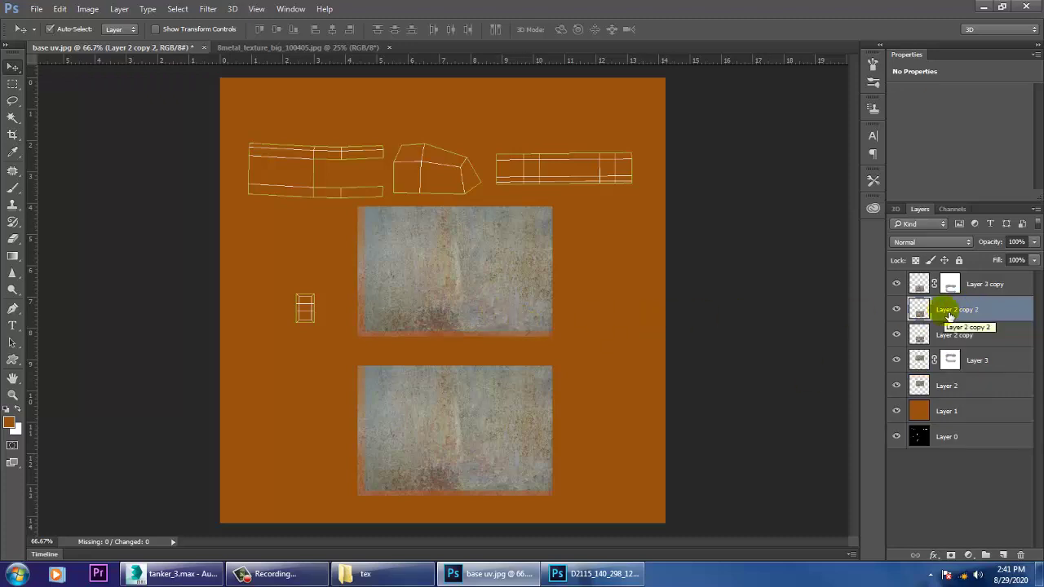
drag(528, 290, 494, 275)
key(ctrl+z)
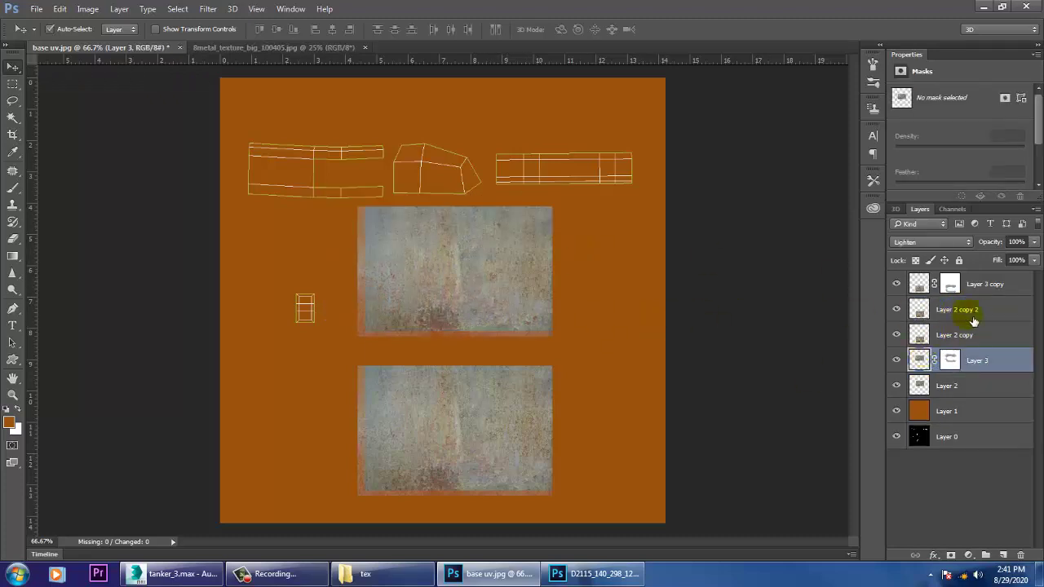
Fully lock Layer 3 copy and Layer 3 so neither masked layer can be moved
click(991, 289)
shift+click(981, 360)
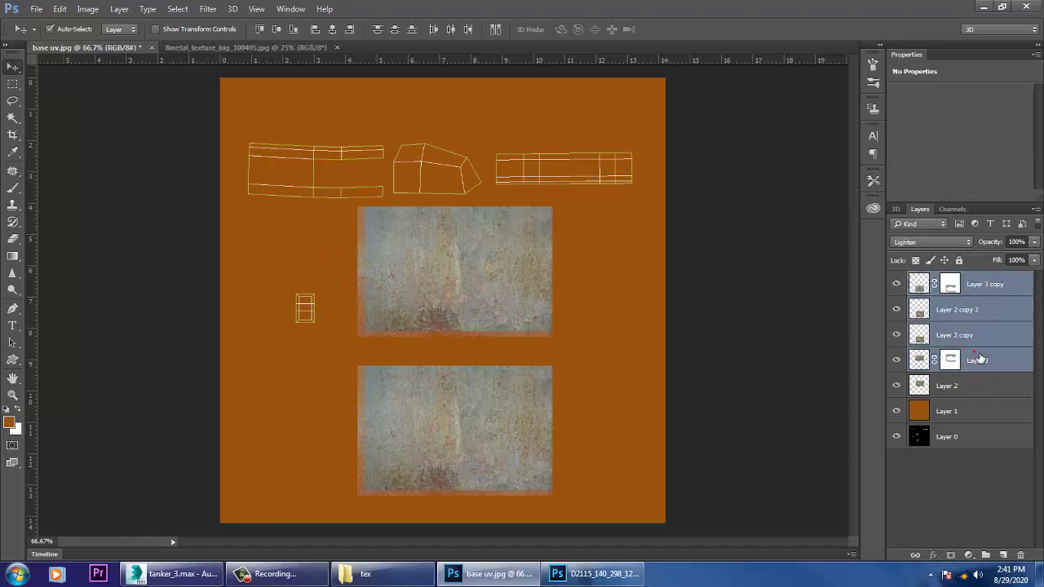
click(987, 284)
ctrl+click(979, 365)
click(960, 261)
click(971, 310)
drag(509, 295, 361, 189)
key(ctrl+z)
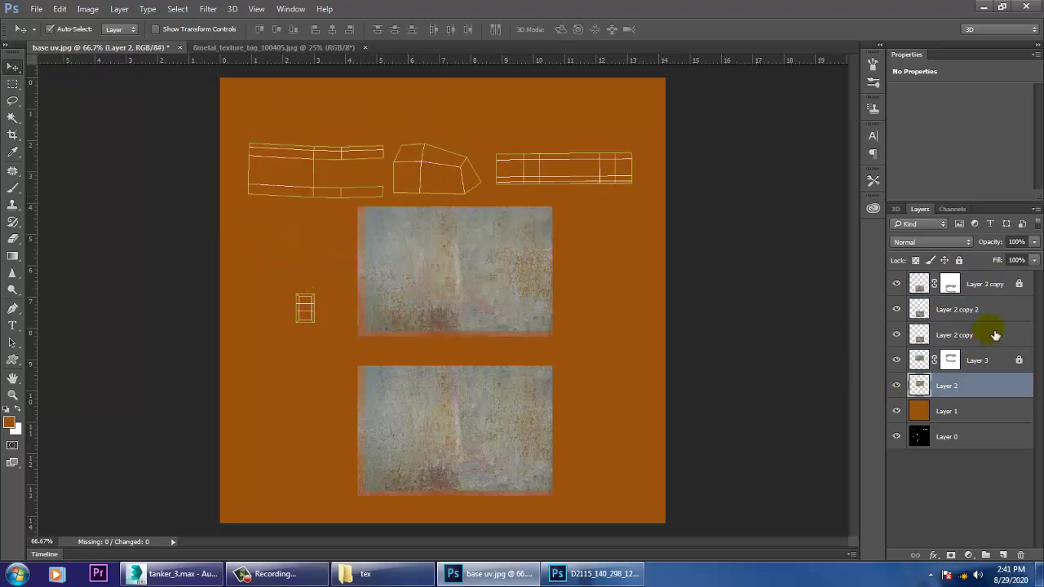
click(989, 312)
click(512, 321)
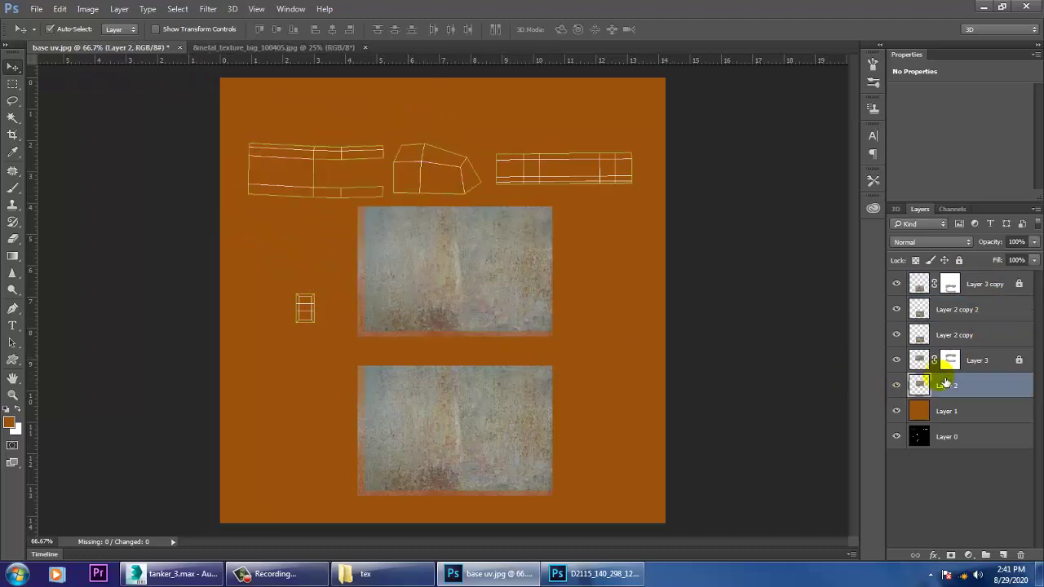
Move Layer 2 copy 2 off the lower metal patch and over the upper-left UV piece
click(952, 307)
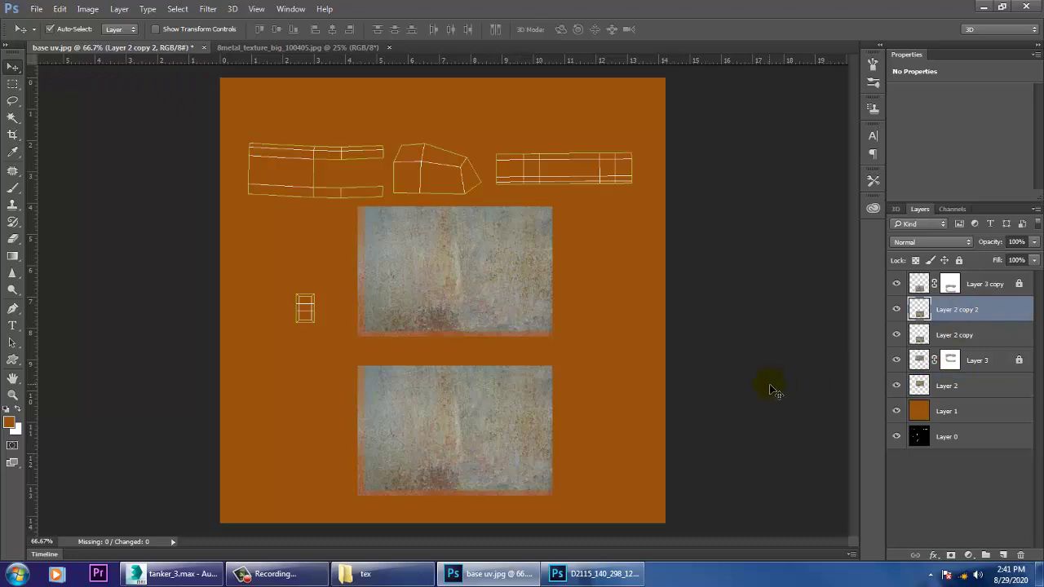
key(shift+Right)
key(shift+Right)
key(shift+Right)
key(shift+Right)
key(shift+Right)
key(shift+Right)
key(shift+Right)
key(shift+Right)
key(shift+Right)
key(shift+Right)
key(shift+Right)
key(shift+Right)
key(shift+Right)
key(shift+Right)
key(shift+Right)
key(shift+Right)
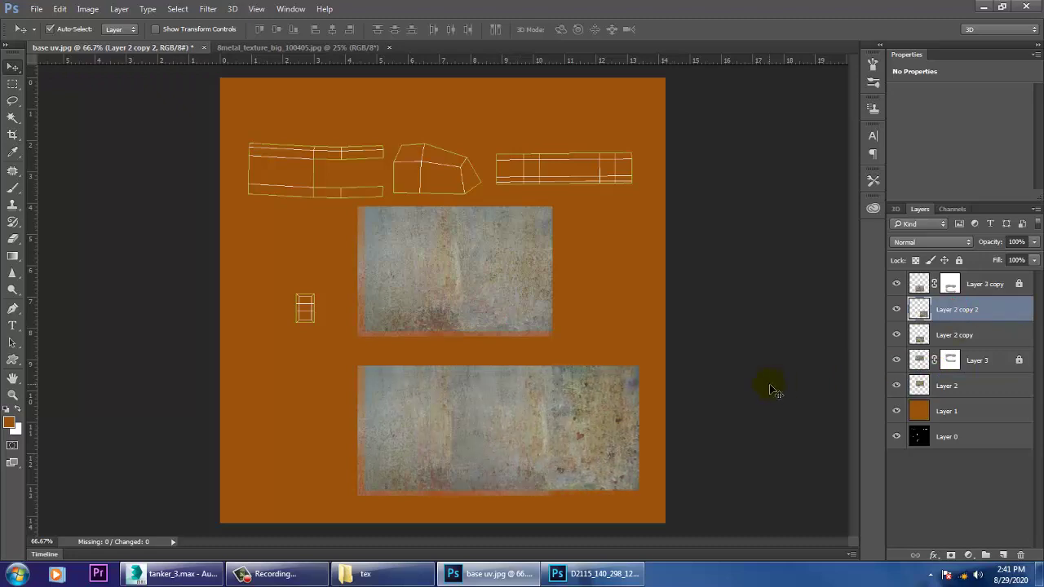
ctrl+drag(617, 439, 365, 169)
Scale Layer 2 copy 2 down to about 84% so it fits over the upper-left UV piece
key(ctrl+t)
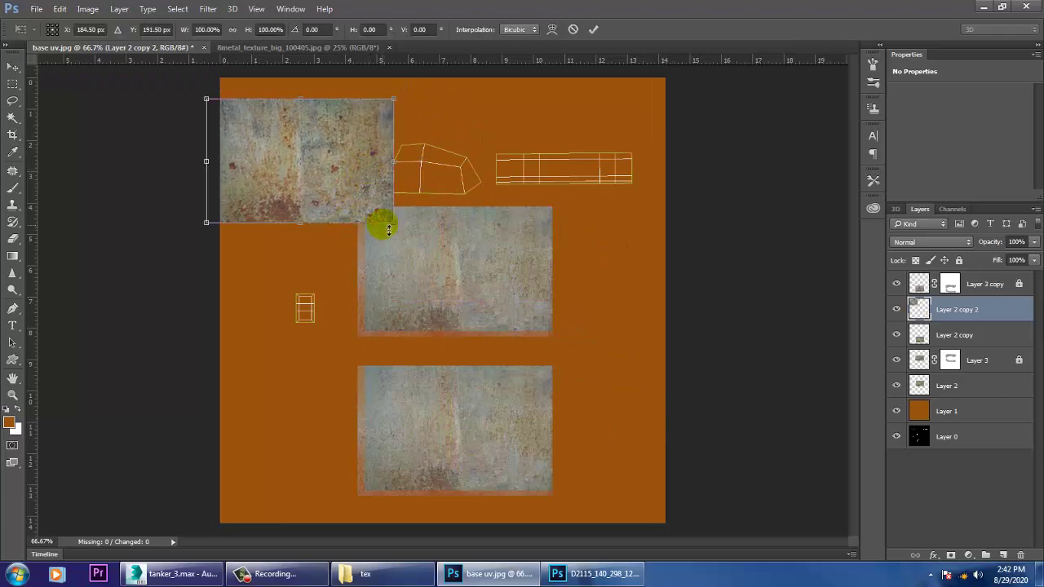
alt+drag(397, 230, 348, 192)
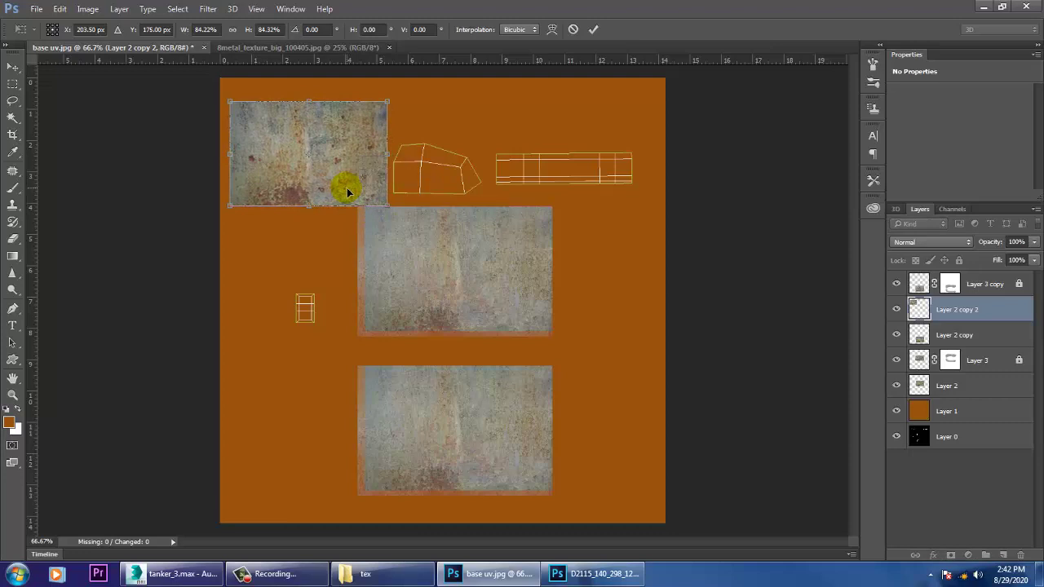
key(Return)
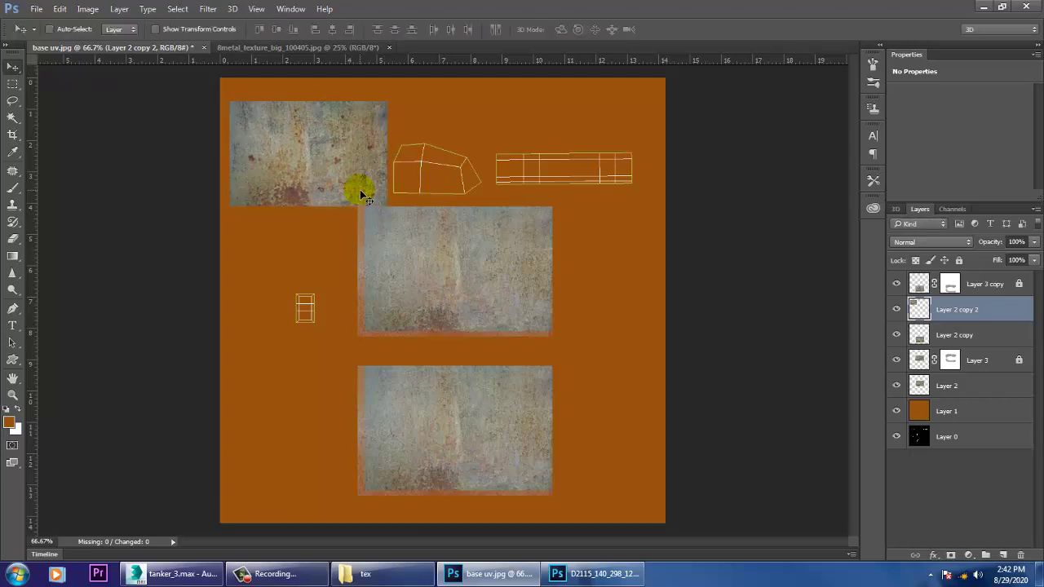
Replace a large rectangular area in the middle of the upper-left metal patch with a Content-Aware fill at 100% opacity
key(ctrl+plus)
drag(356, 191, 571, 374)
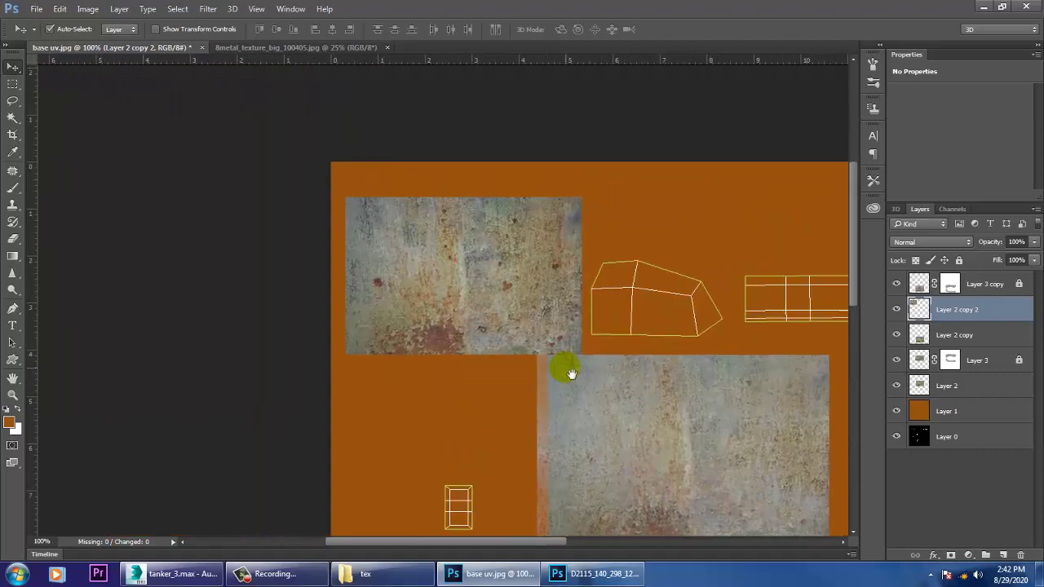
key(ctrl+plus)
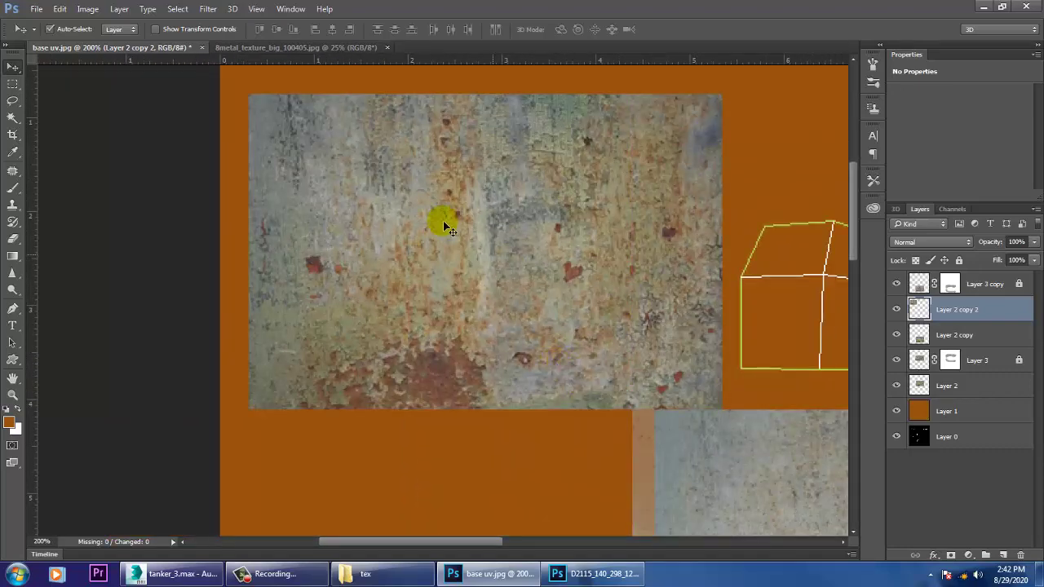
click(12, 86)
drag(346, 125, 591, 402)
right_click(488, 311)
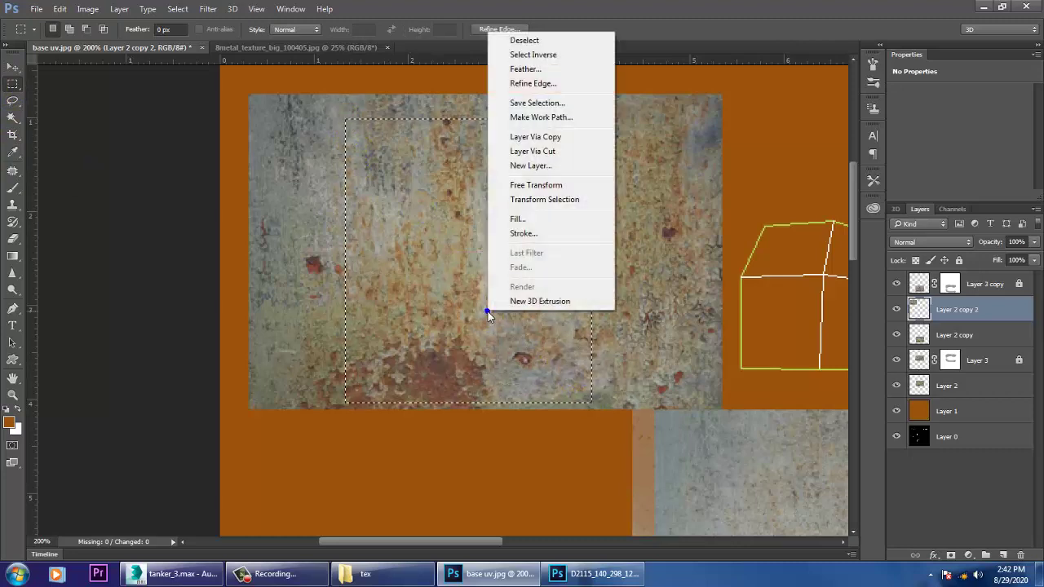
click(518, 219)
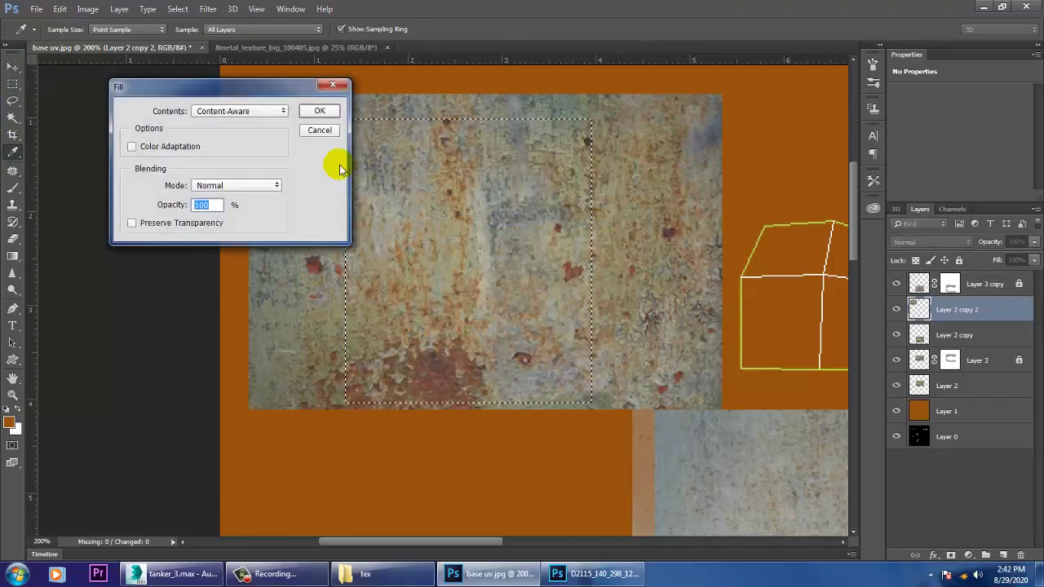
click(328, 108)
click(452, 148)
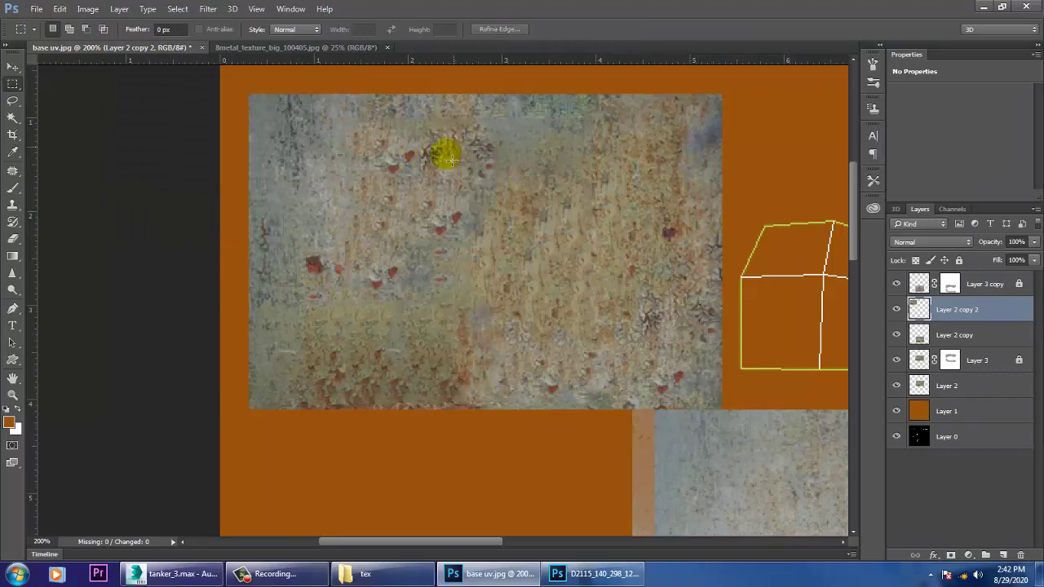
Duplicate the upper-left metal patch and butt the copy against its right edge
click(13, 69)
drag(606, 233, 287, 226)
drag(227, 260, 705, 262)
Apply a Content-Aware fill to a large rectangular area inside Layer 2 copy 3 and deselect it
click(12, 84)
drag(434, 113, 779, 380)
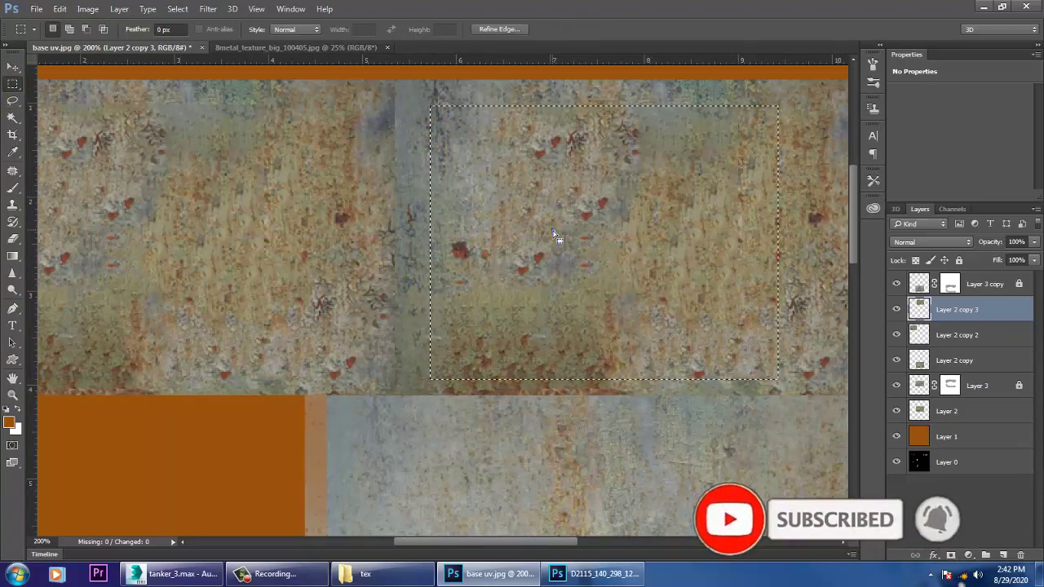
right_click(554, 236)
click(596, 415)
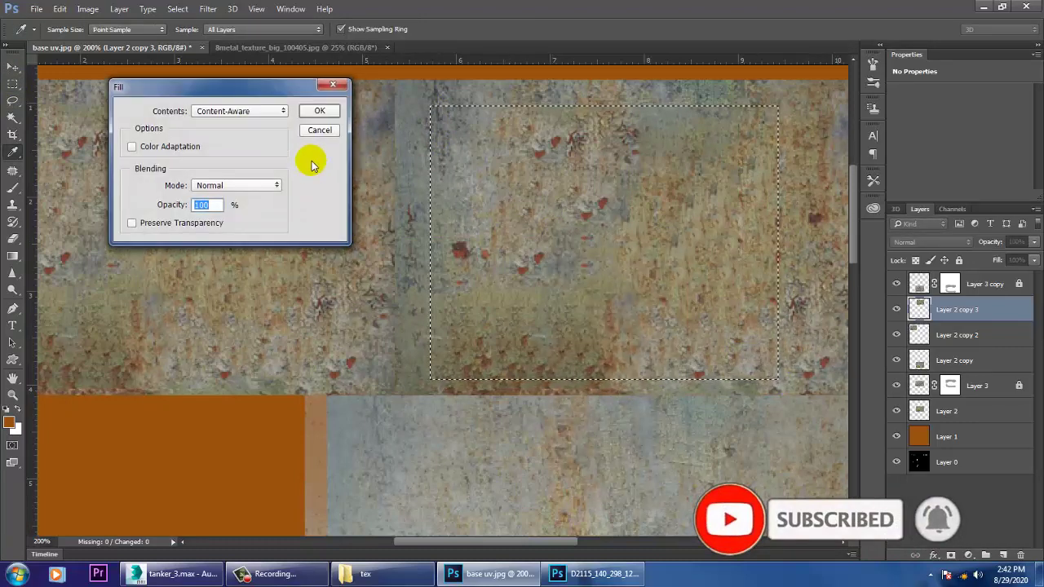
click(319, 109)
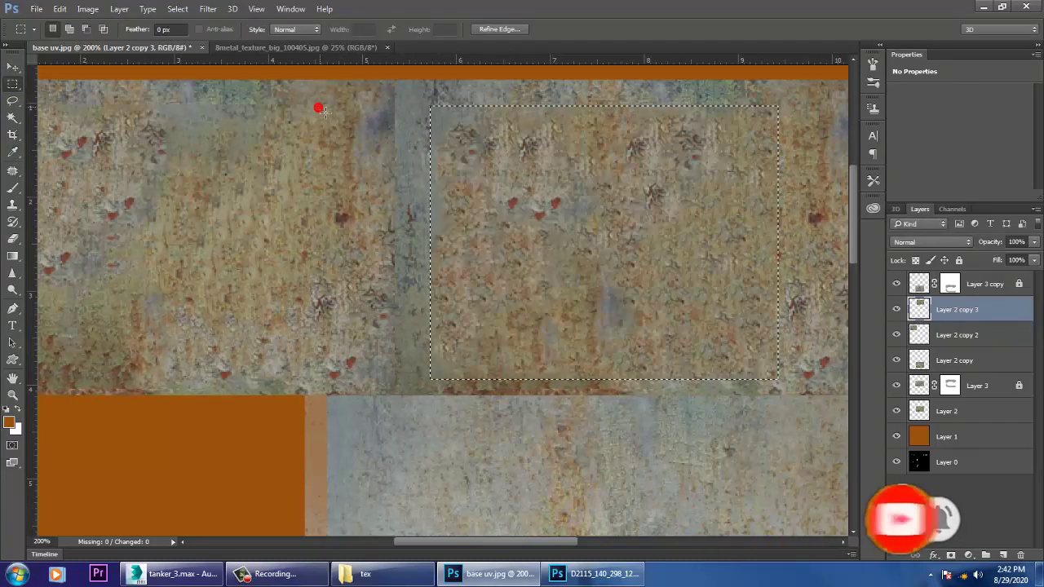
click(12, 67)
key(ctrl+d)
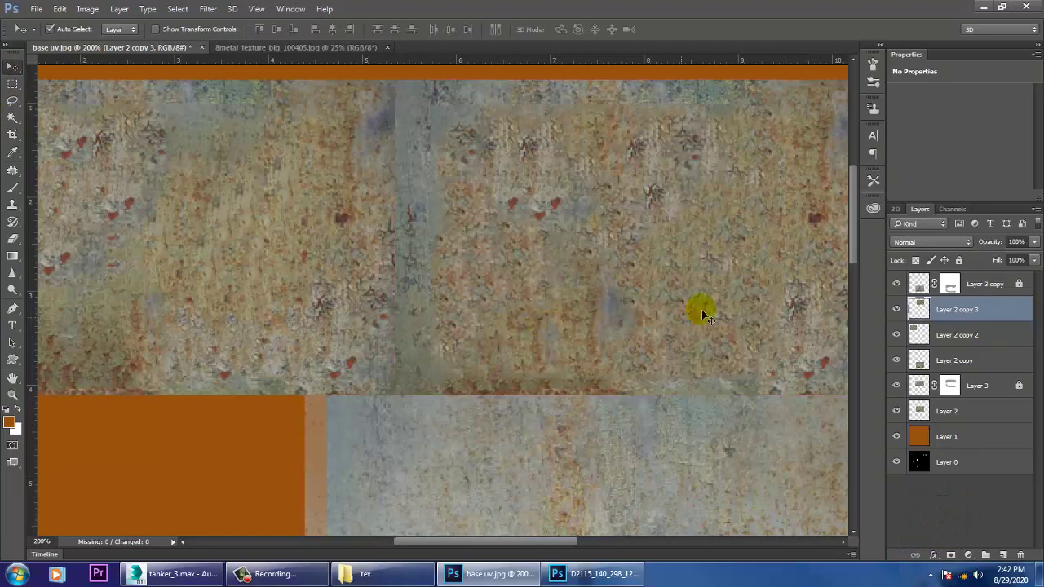
Narrow Layer 2 copy 3 to about 68% width, ending it just before the long right-hand UV strip
drag(722, 279, 588, 259)
key(ctrl+plus)
key(ctrl+minus)
key(ctrl+minus)
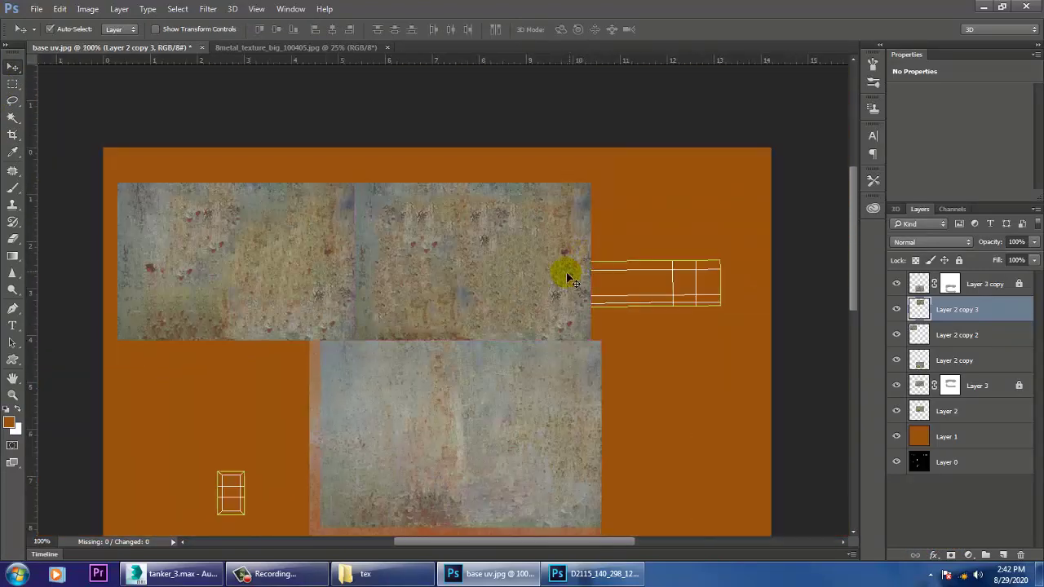
key(ctrl+t)
drag(584, 277, 520, 272)
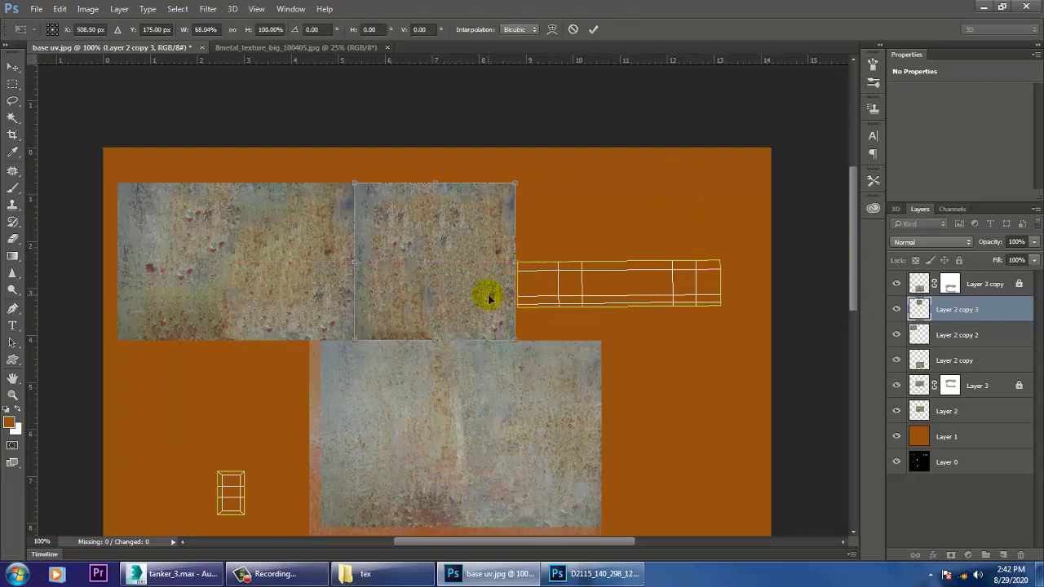
key(Return)
Duplicate the narrowed patch to its right and widen the copy to about 135% to cover the right-hand UV strip
drag(481, 281, 603, 254)
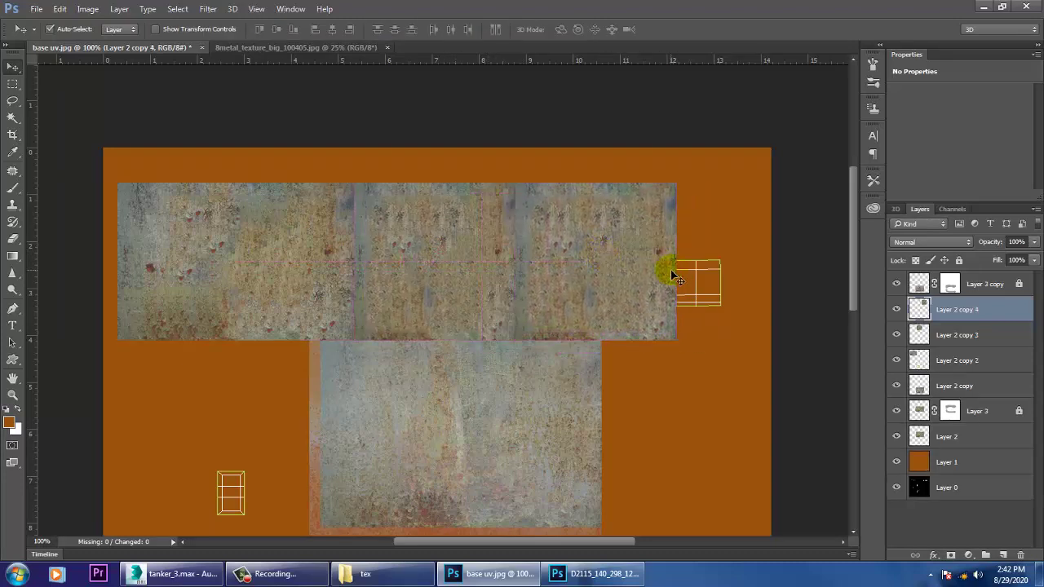
key(ctrl+t)
drag(679, 275, 741, 278)
Flip the widened right-hand patch horizontally and apply the transformation
right_click(682, 257)
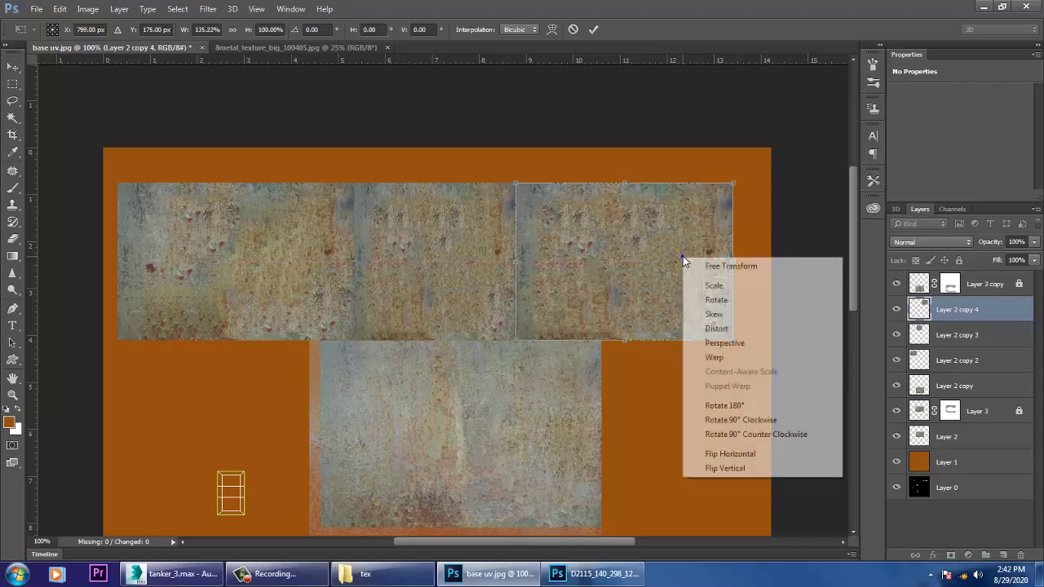
click(733, 454)
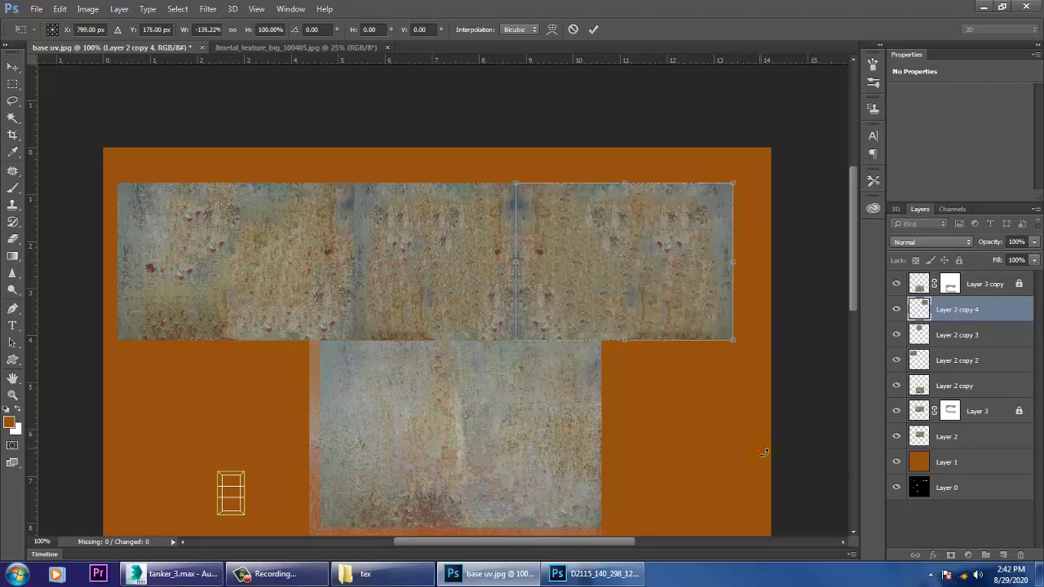
key(Return)
Duplicate the right-hand patch onto the small rectangular UV piece at the left and scale the copy down around it
drag(592, 363, 637, 263)
drag(593, 341, 694, 389)
alt+drag(820, 204, 417, 418)
key(ctrl+t)
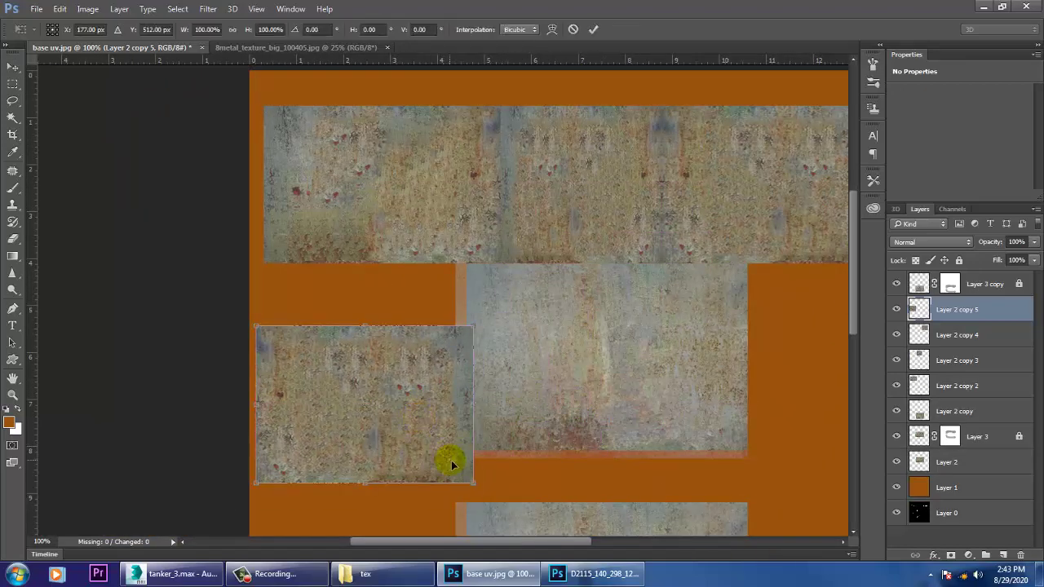
alt+drag(474, 484, 422, 462)
key(Return)
Hide the orange Layer 1 and the UV wireframe Layer 0
drag(657, 414, 548, 307)
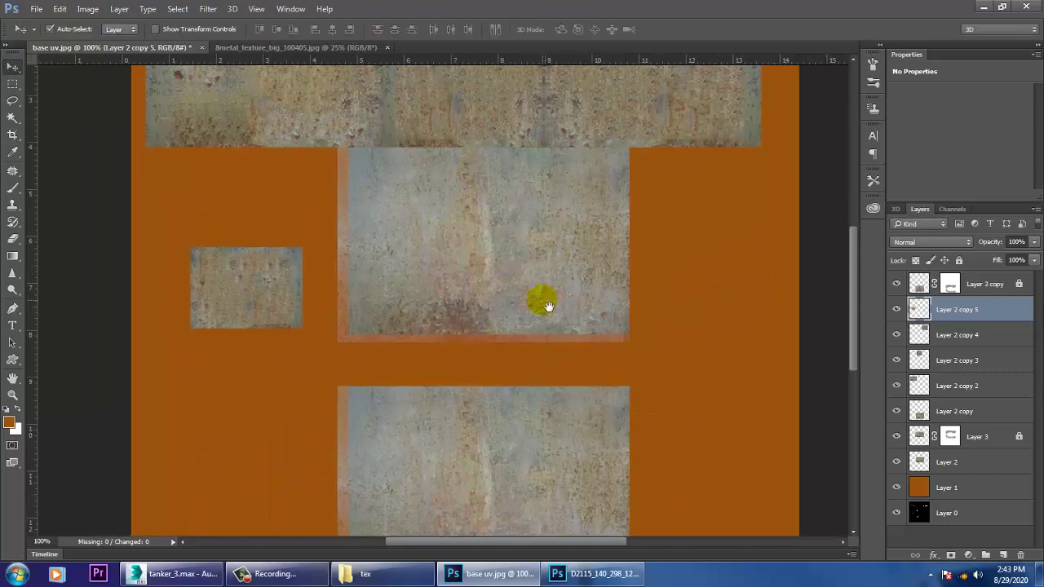
alt+scroll(547, 307, down, 1)
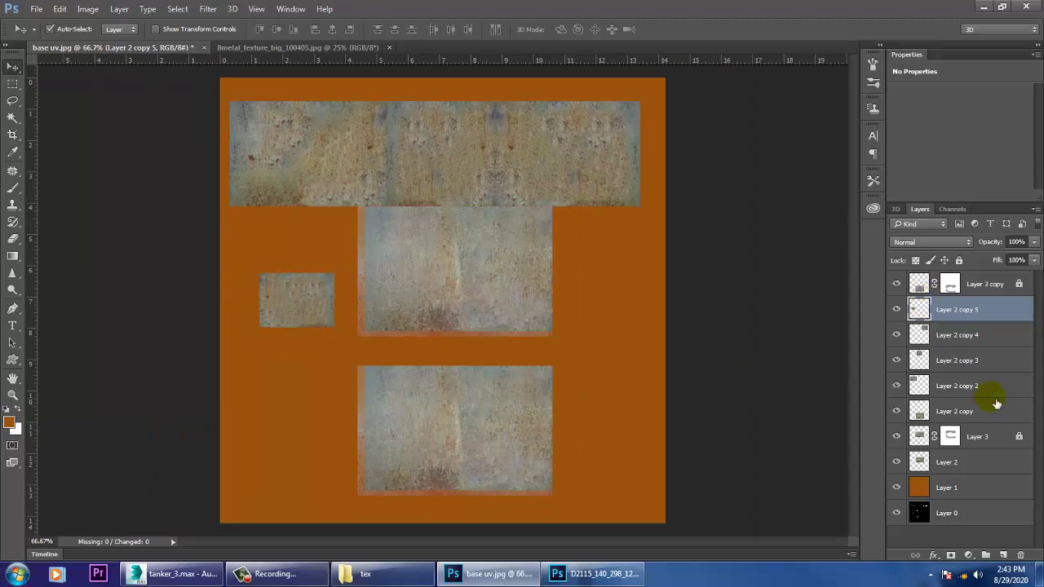
click(897, 512)
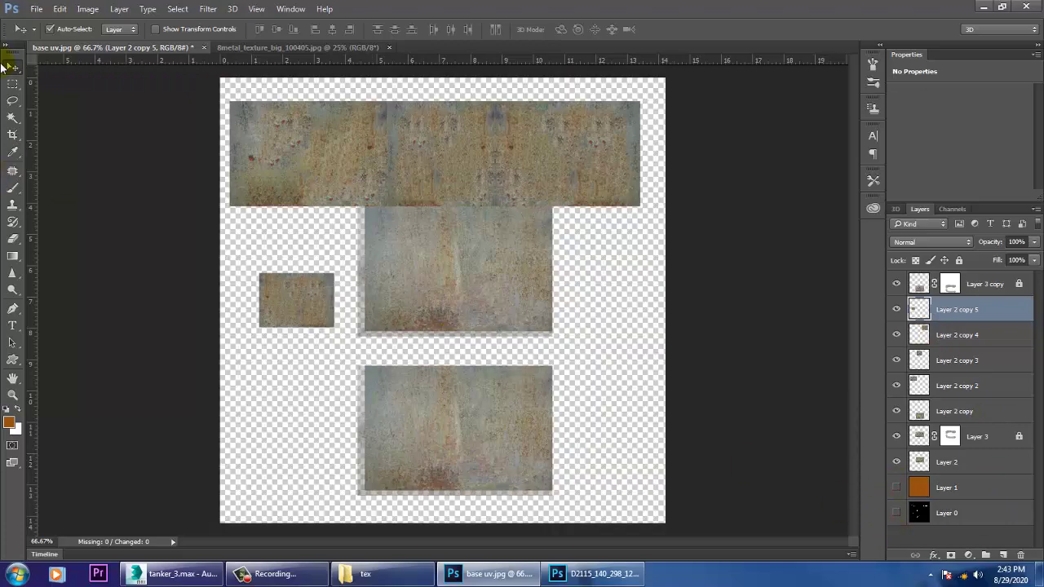
Save a copy of the texture sheet as a JPEG named base tex in the tex folder
click(36, 10)
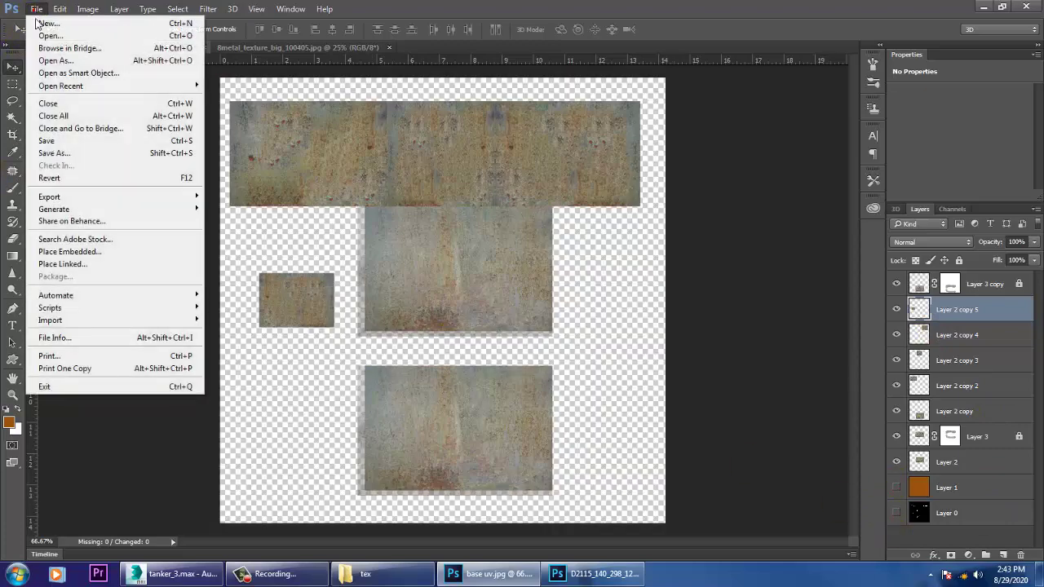
click(112, 151)
click(189, 323)
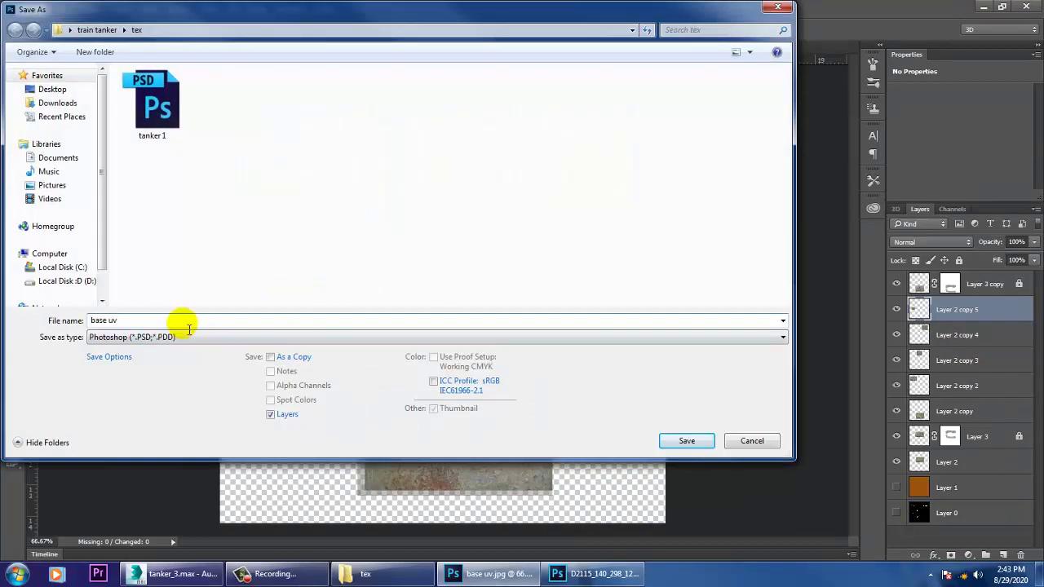
key(BackSpace)
key(BackSpace)
text(tex)
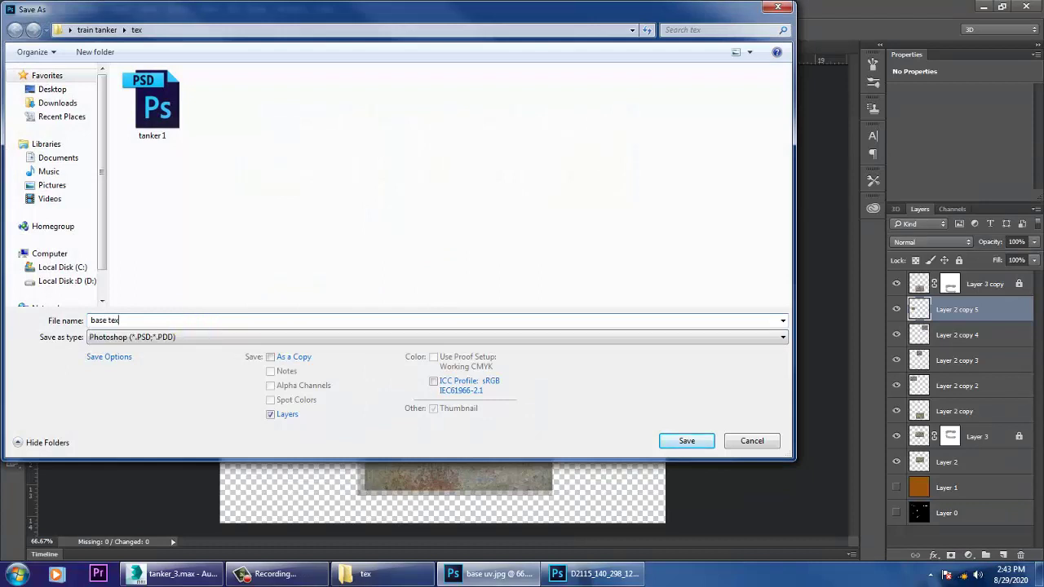
click(205, 334)
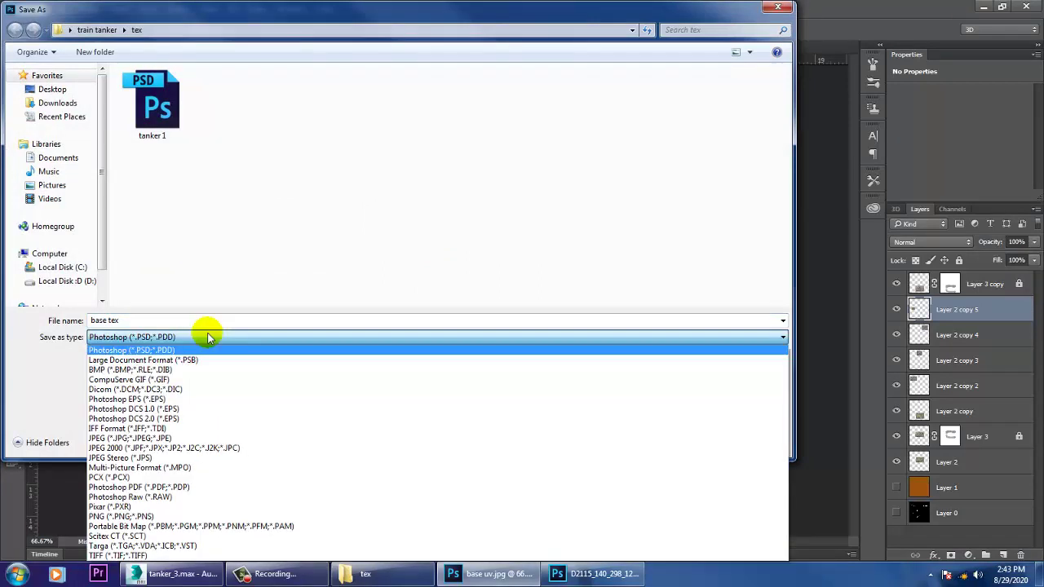
click(152, 438)
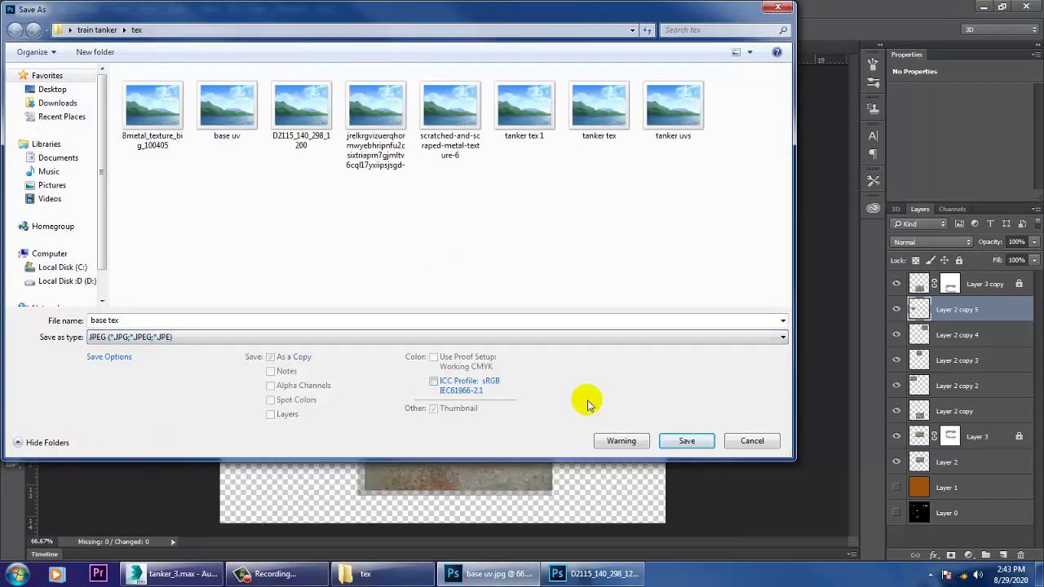
click(685, 438)
click(333, 153)
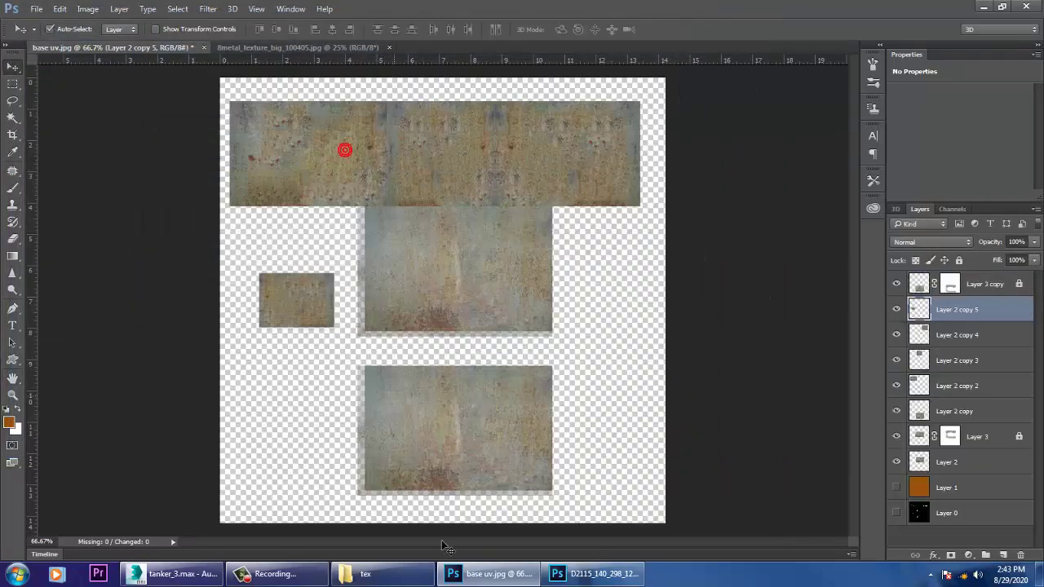
Switch to 3ds Max, save the scene and leave the polygon level of the Unwrap UVW modifier
click(177, 573)
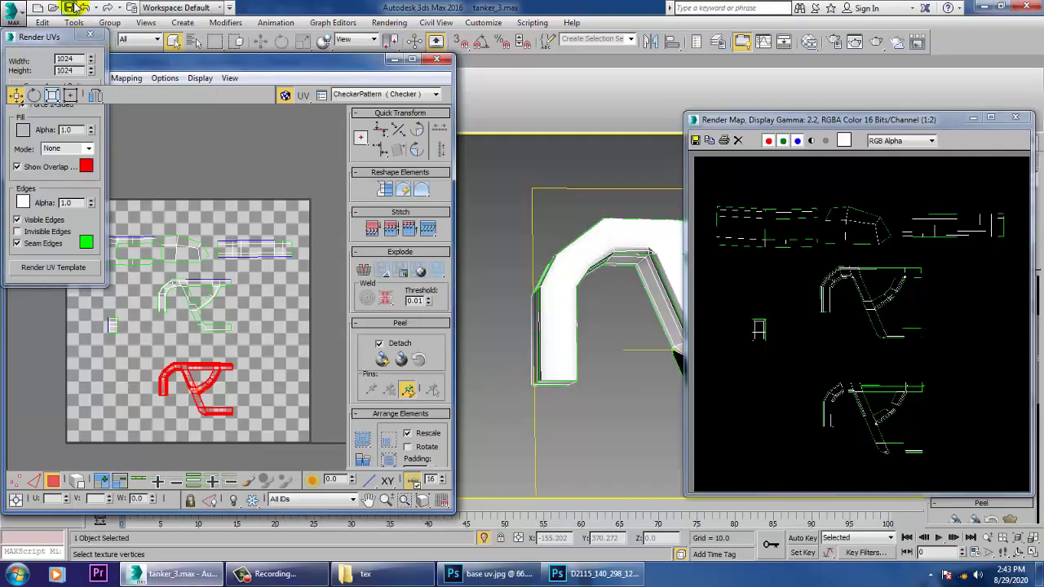
click(70, 7)
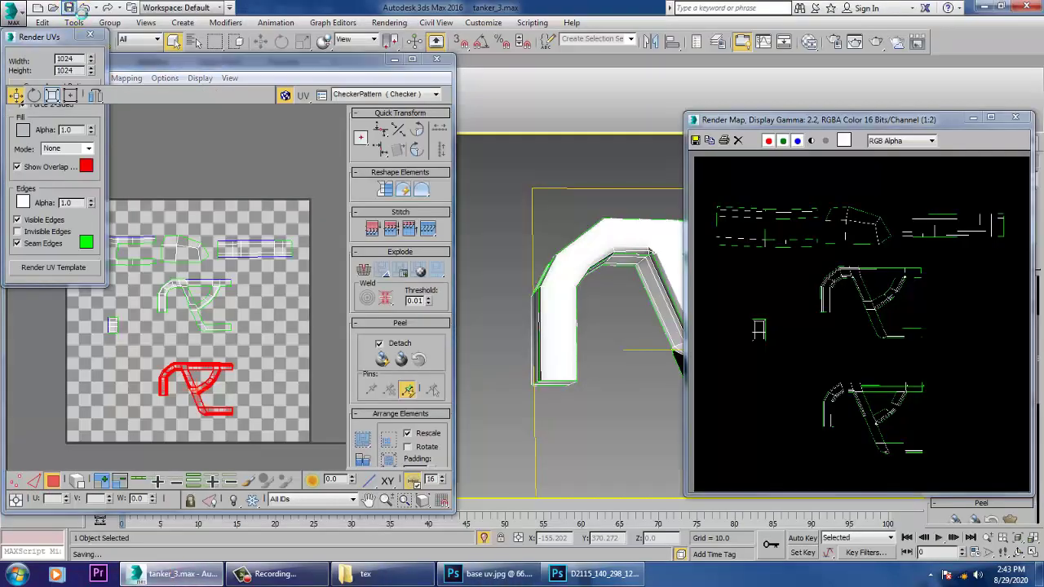
click(973, 120)
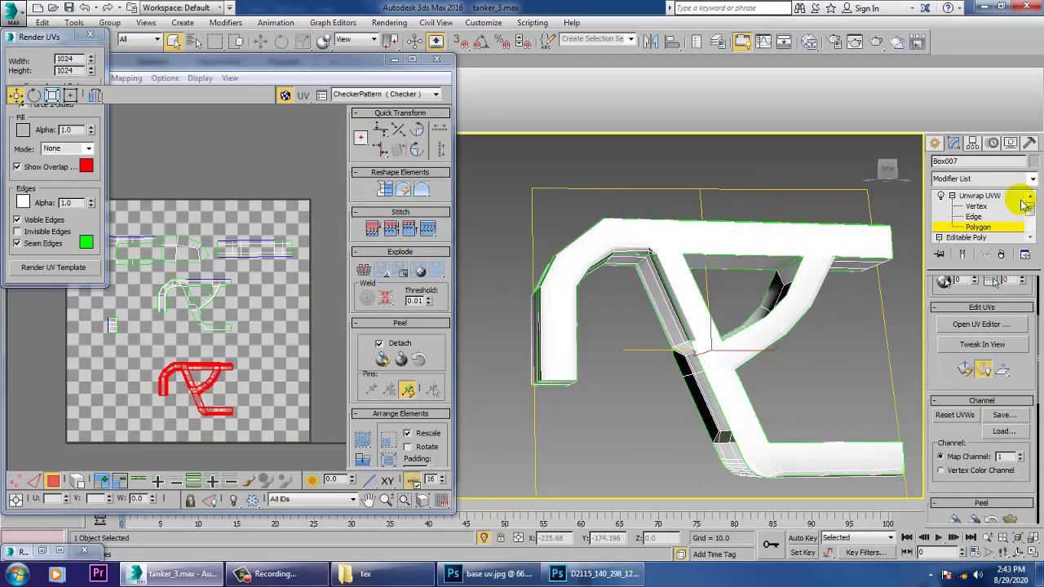
click(982, 198)
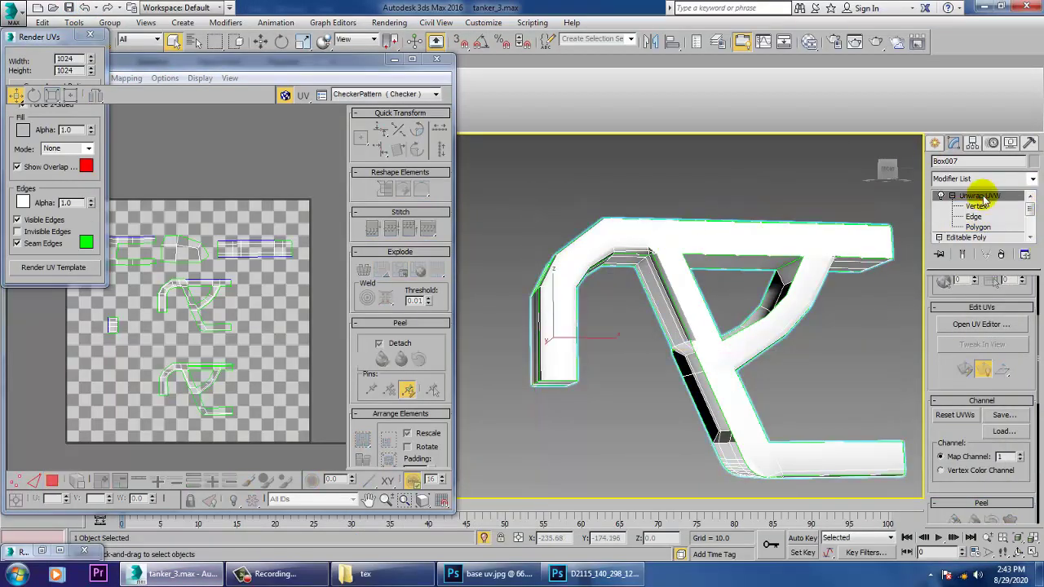
alt+middle_drag(915, 296, 787, 302)
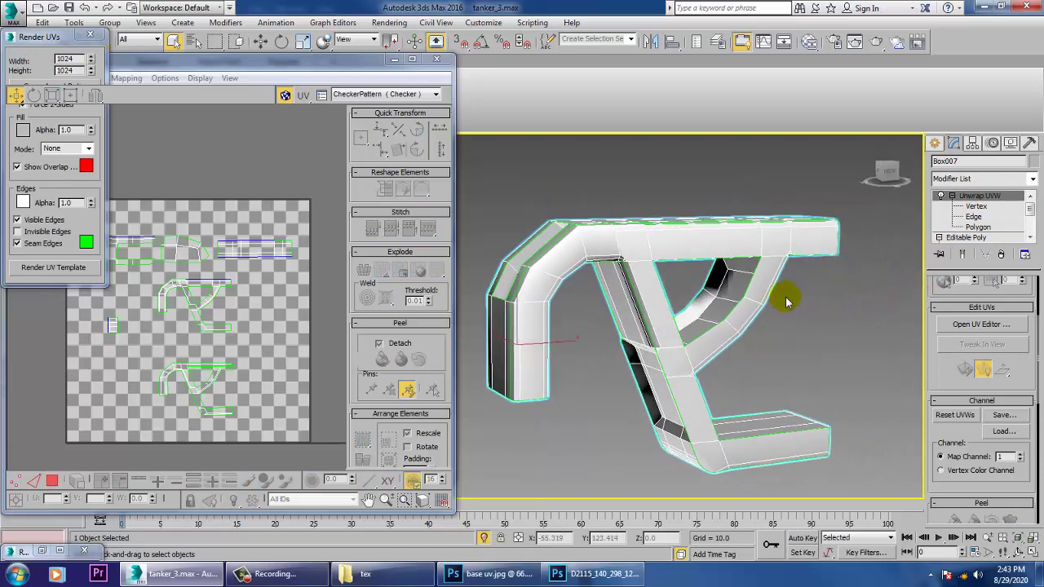
Create a new VRayMtl below the existing materials in the Slate Material Editor and open its parameters
key(m)
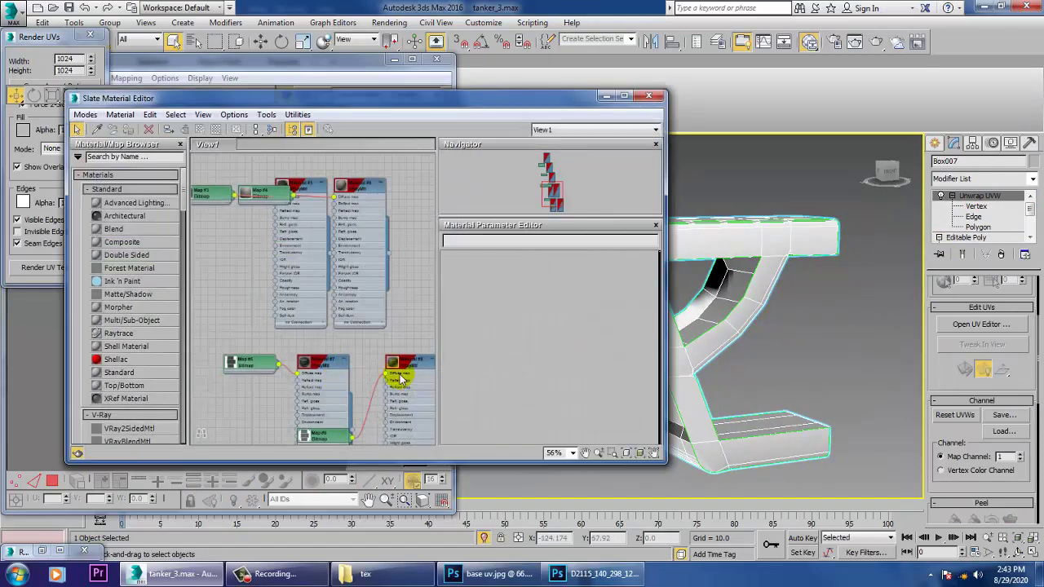
middle_drag(400, 378, 333, 172)
middle_drag(345, 329, 342, 261)
drag(183, 204, 254, 278)
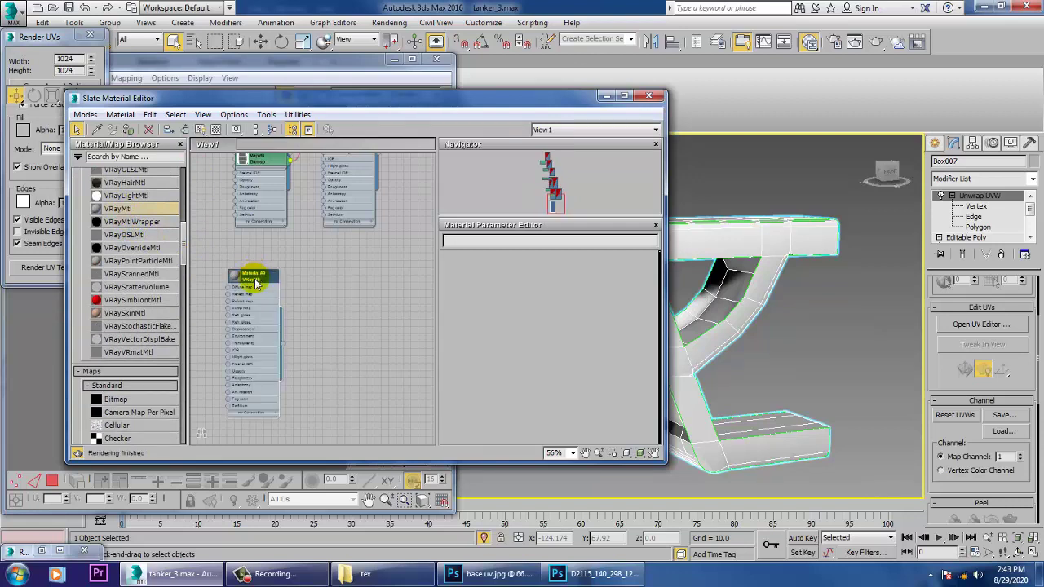
click(261, 477)
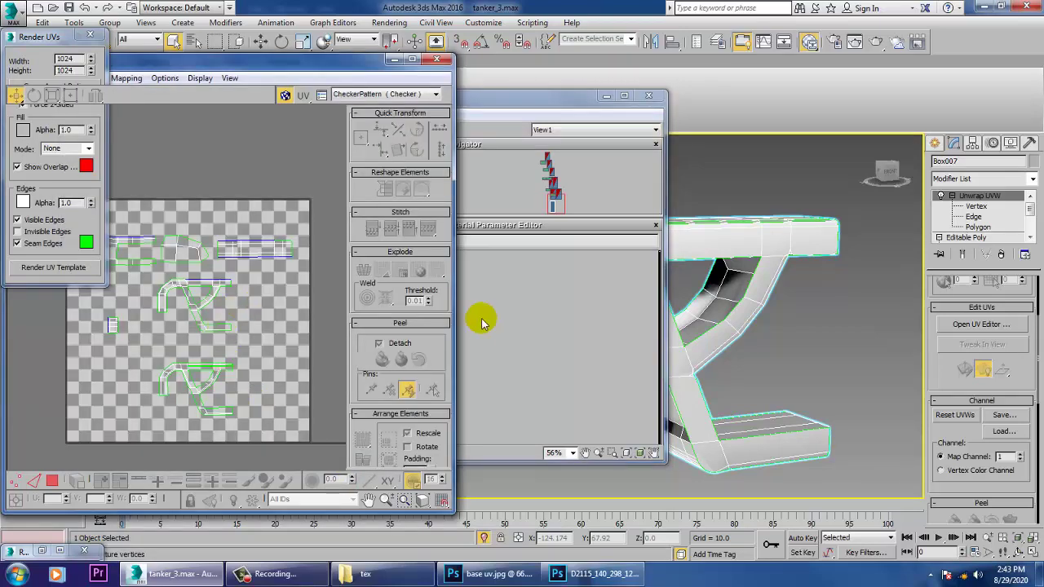
click(518, 297)
double_click(258, 280)
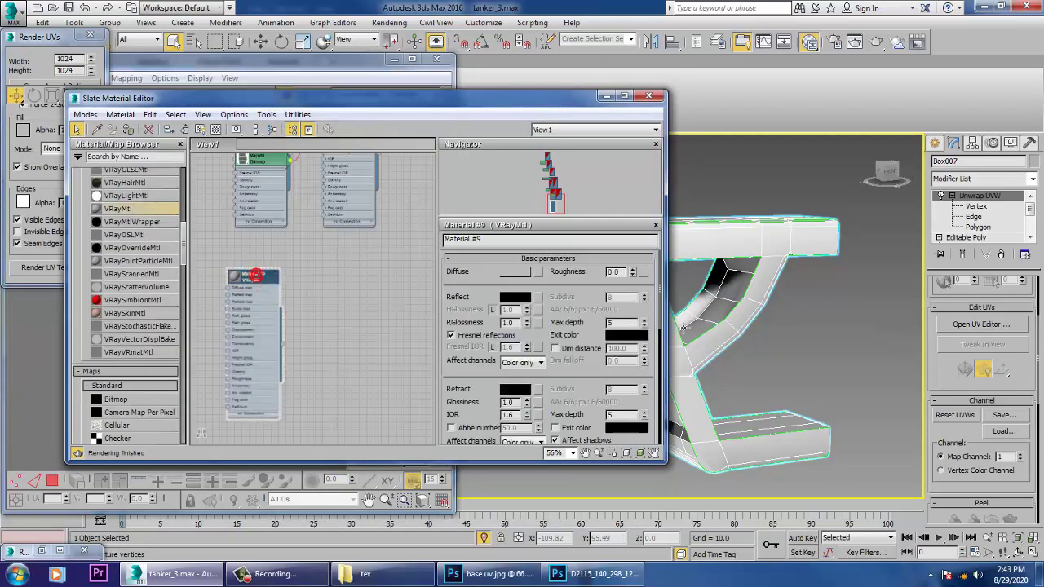
Load the base tex image from the train tanker tex folder as a Bitmap in the material's diffuse slot
click(539, 272)
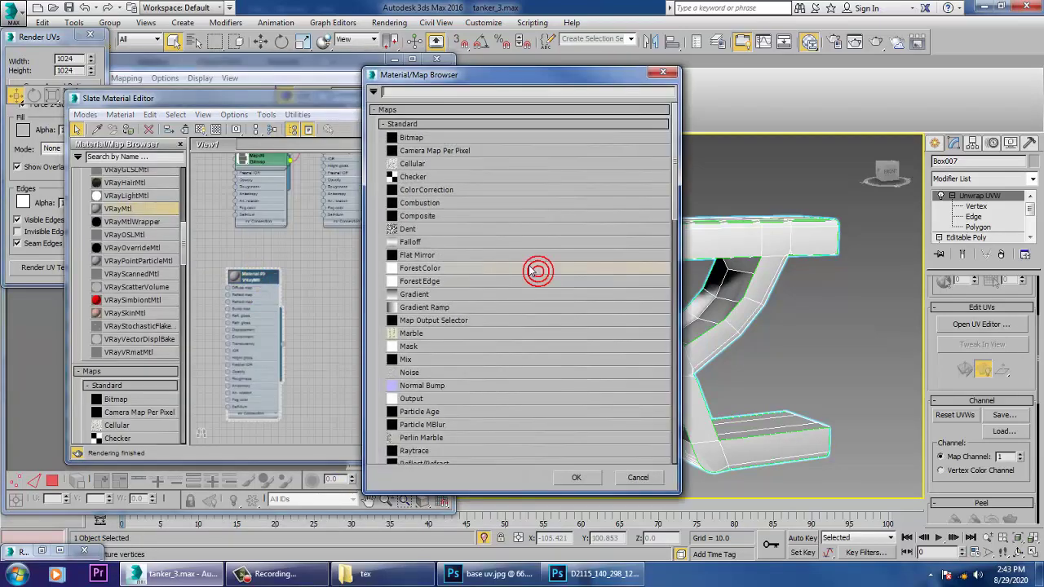
double_click(420, 138)
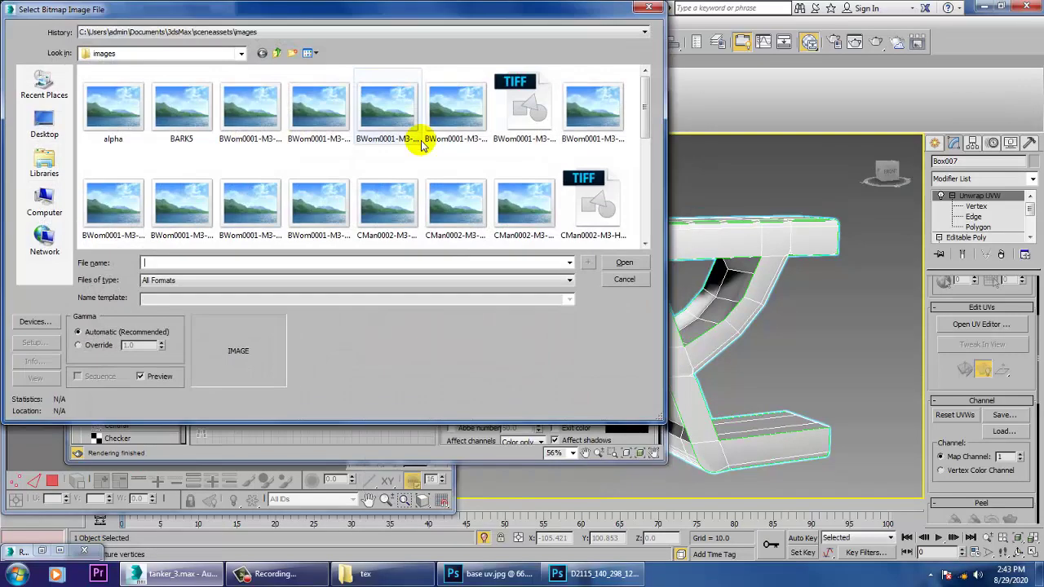
click(43, 121)
scroll(420, 176, down, 5)
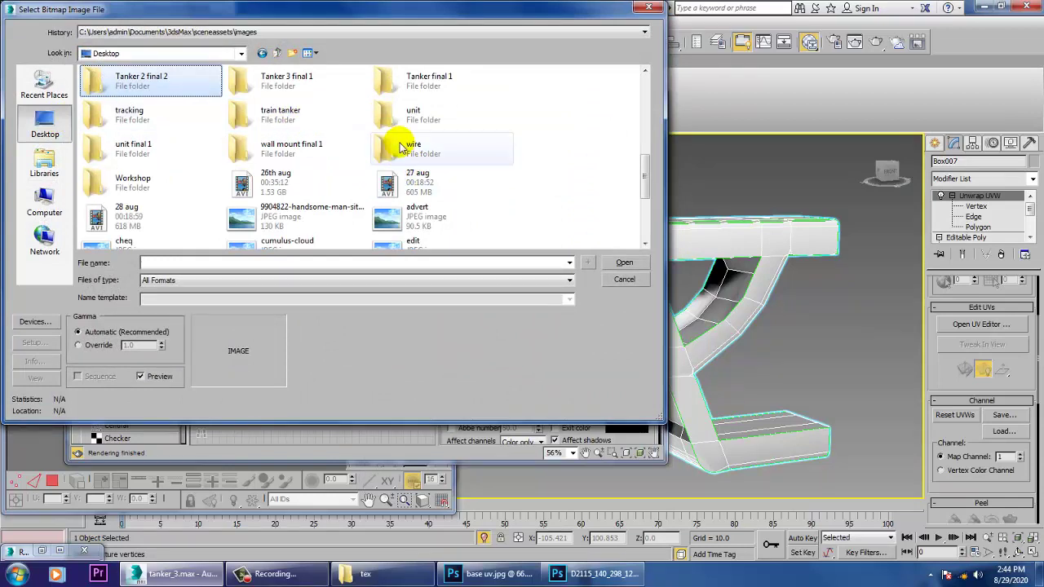
double_click(269, 119)
double_click(114, 119)
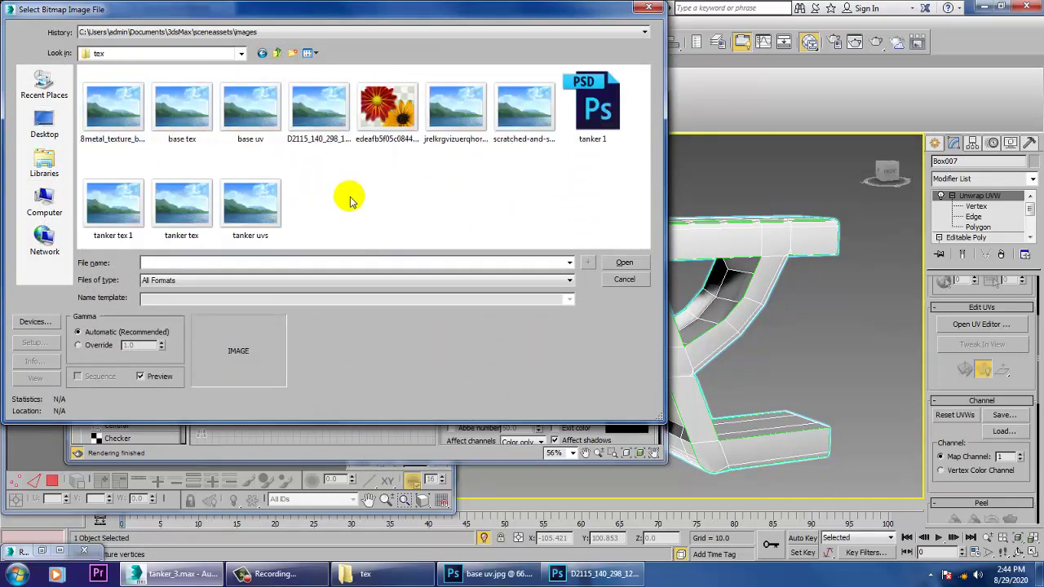
click(183, 114)
double_click(183, 114)
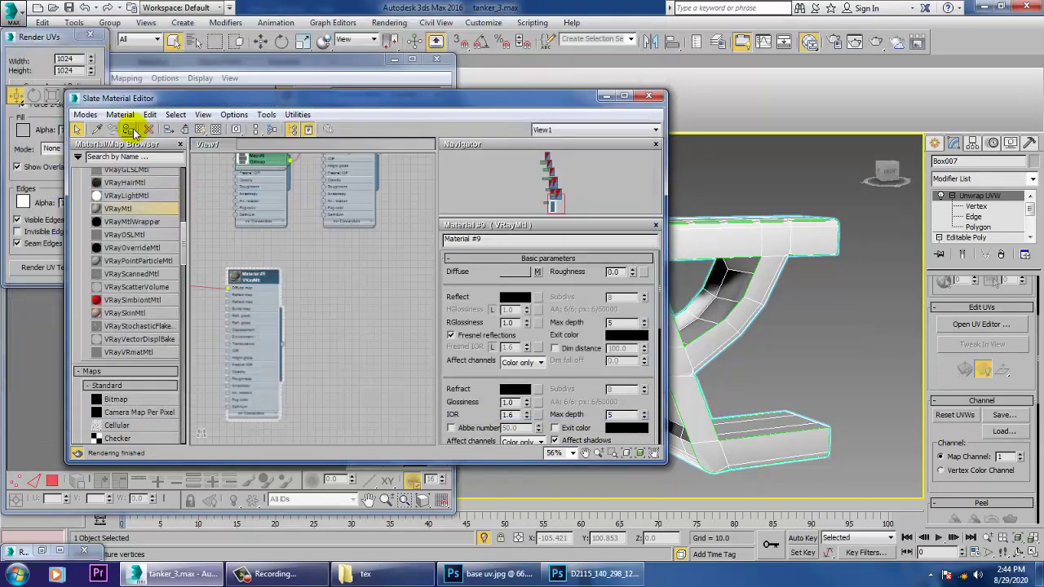
Assign the material to the bracket frame and show its texture in the viewport
click(199, 130)
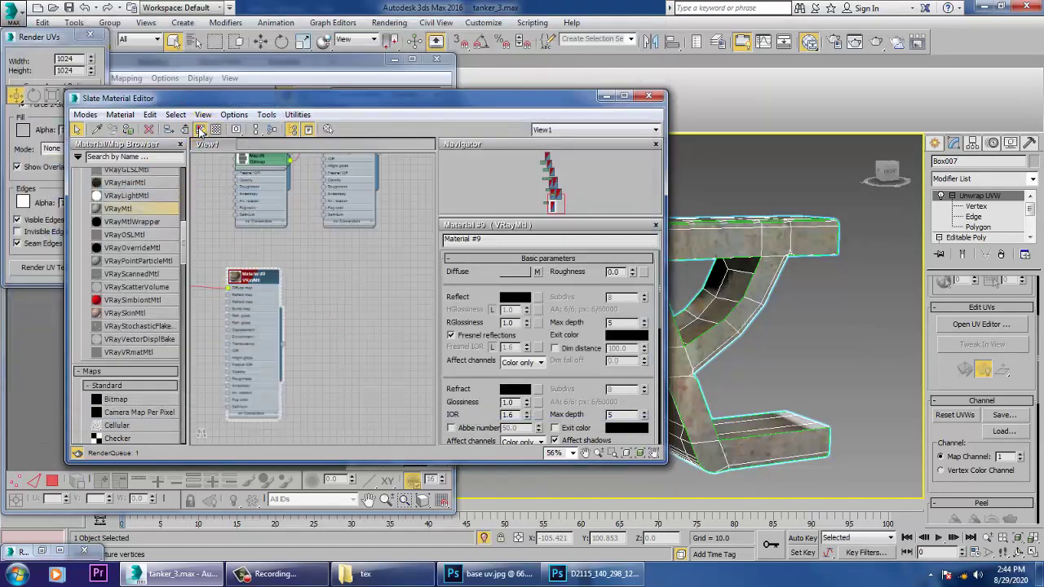
click(606, 97)
mouse_move(741, 350)
alt+middle_down()
mouse_move(671, 327)
mouse_move(678, 333)
alt+middle_up()
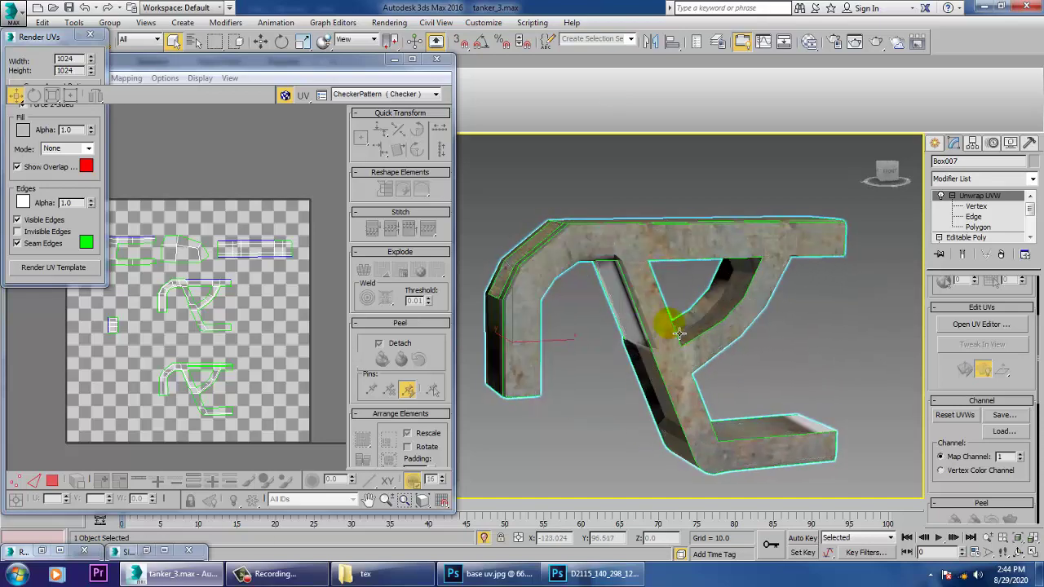
alt+middle_drag(759, 336, 715, 288)
Convert the unwrapped bracket frame to an Editable Poly
click(725, 303)
scroll(726, 302, up, 5)
click(677, 302)
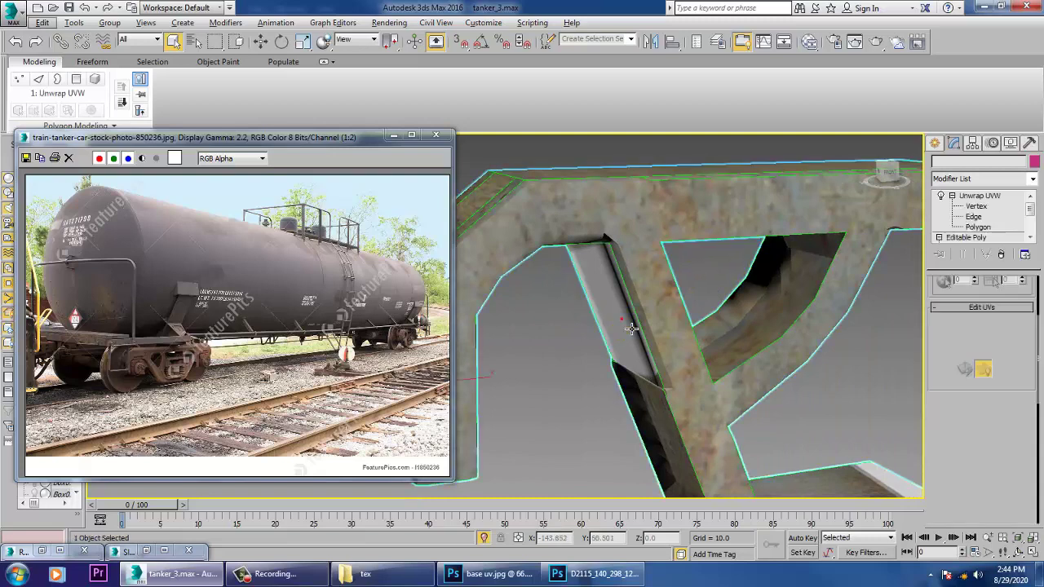
alt+middle_drag(707, 248, 710, 266)
right_click(616, 266)
mouse_move(667, 403)
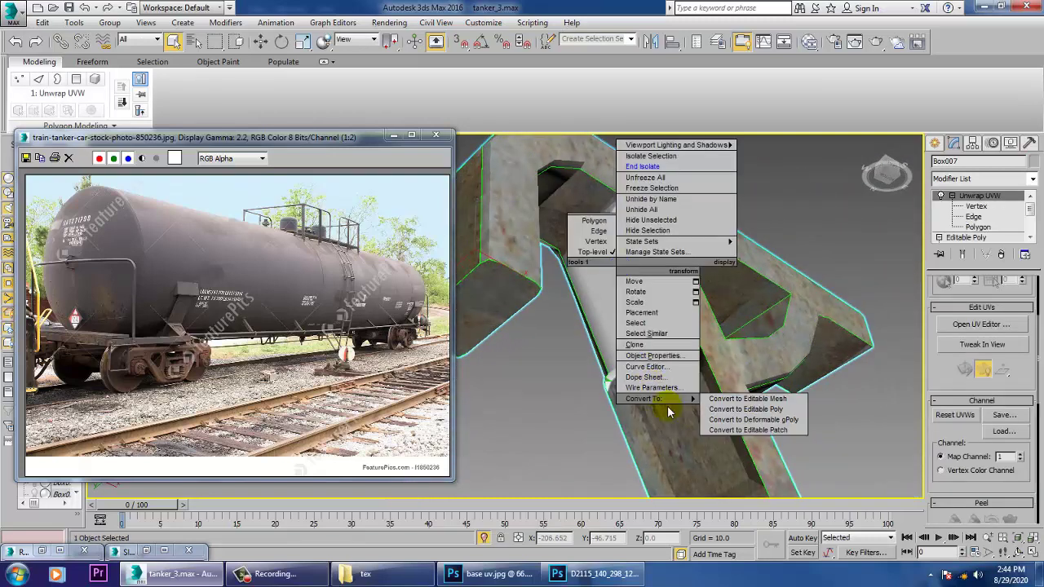
click(743, 408)
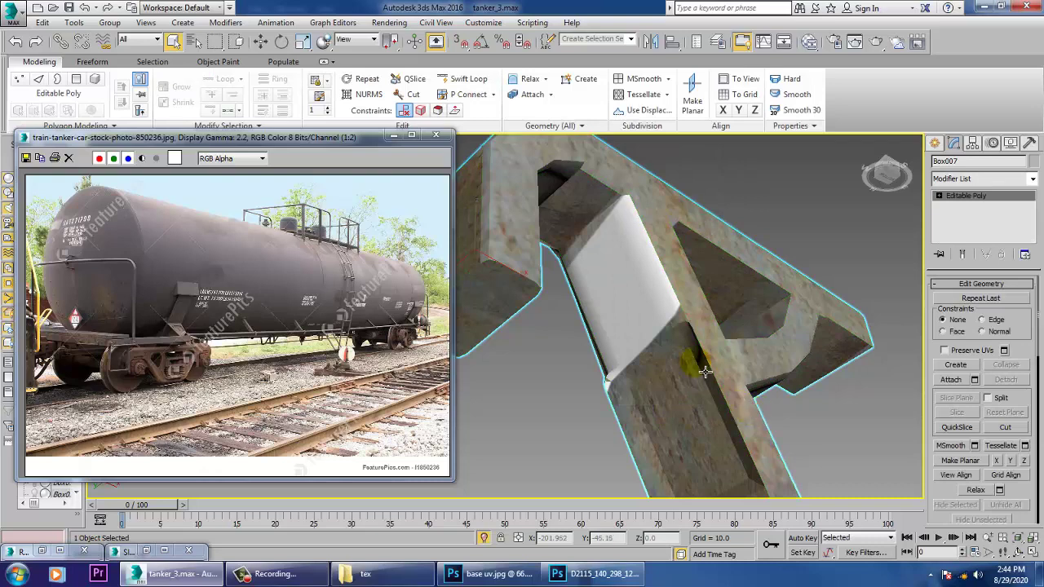
Select the white, untextured polygons on the underside of the bracket's diagonal strut
key(2)
key(4)
click(644, 260)
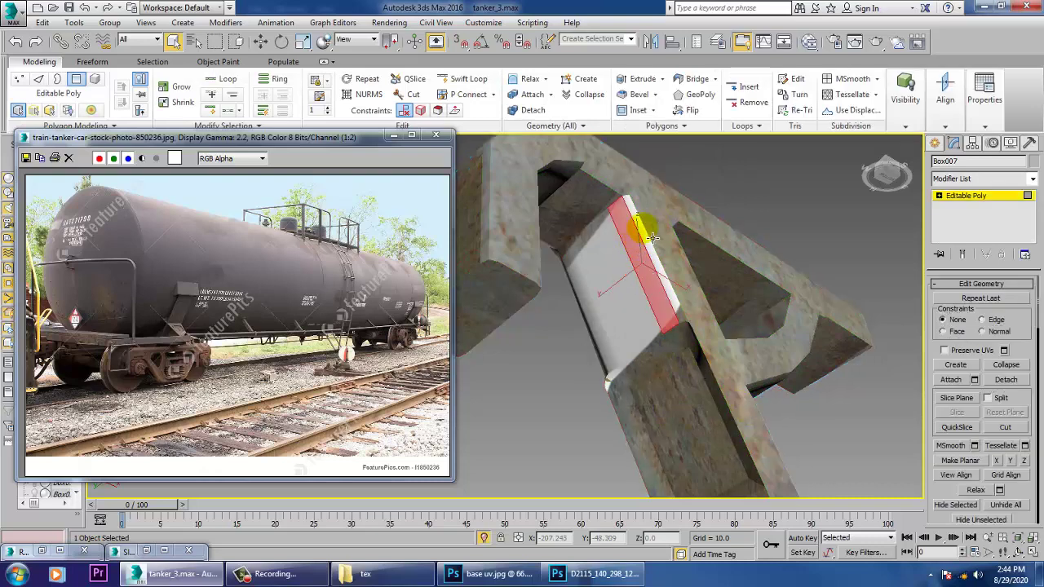
click(650, 235)
ctrl+click(631, 288)
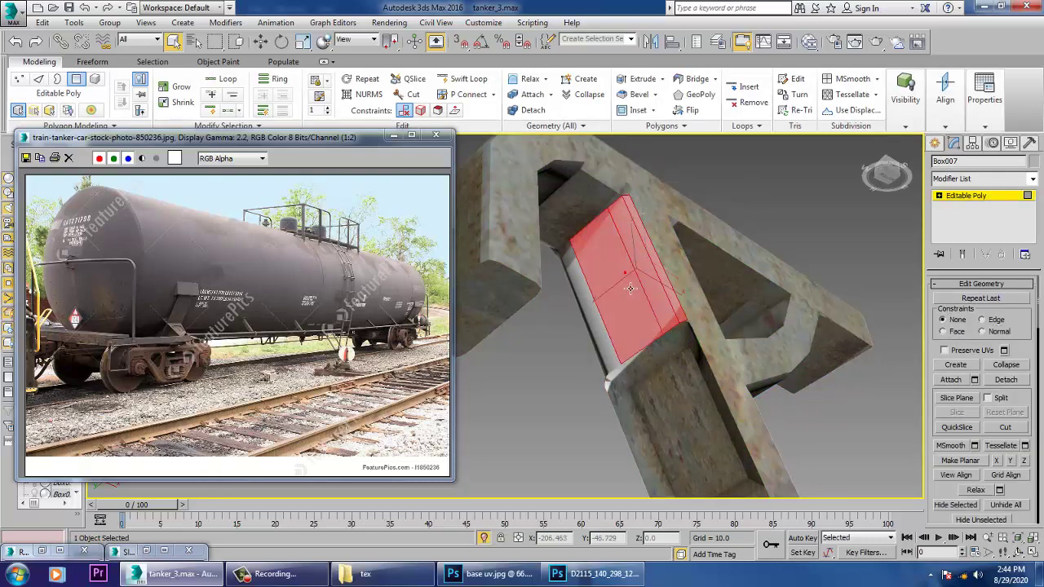
ctrl+click(595, 314)
ctrl+click(641, 376)
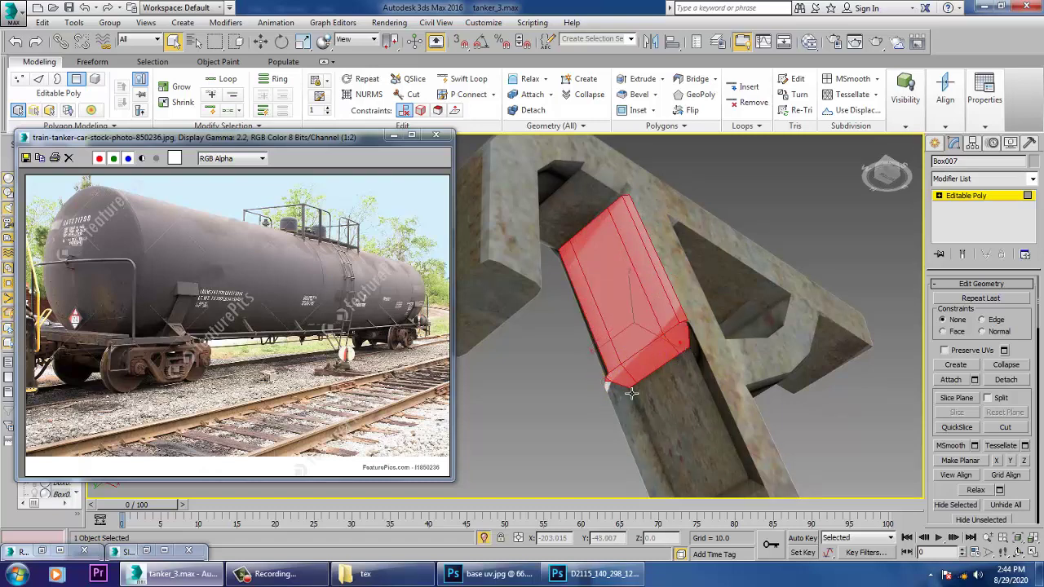
alt+middle_drag(638, 342, 746, 343)
Create a second VRayMtl beside the first and load the 8metal_texture_big_100405 image as its diffuse bitmap
key(m)
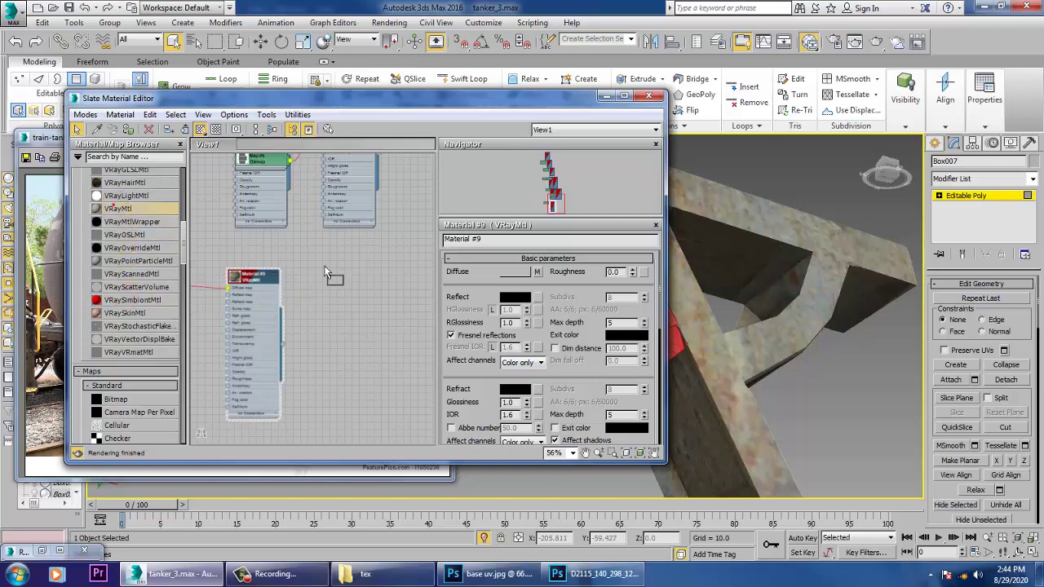
drag(325, 273, 363, 281)
double_click(364, 277)
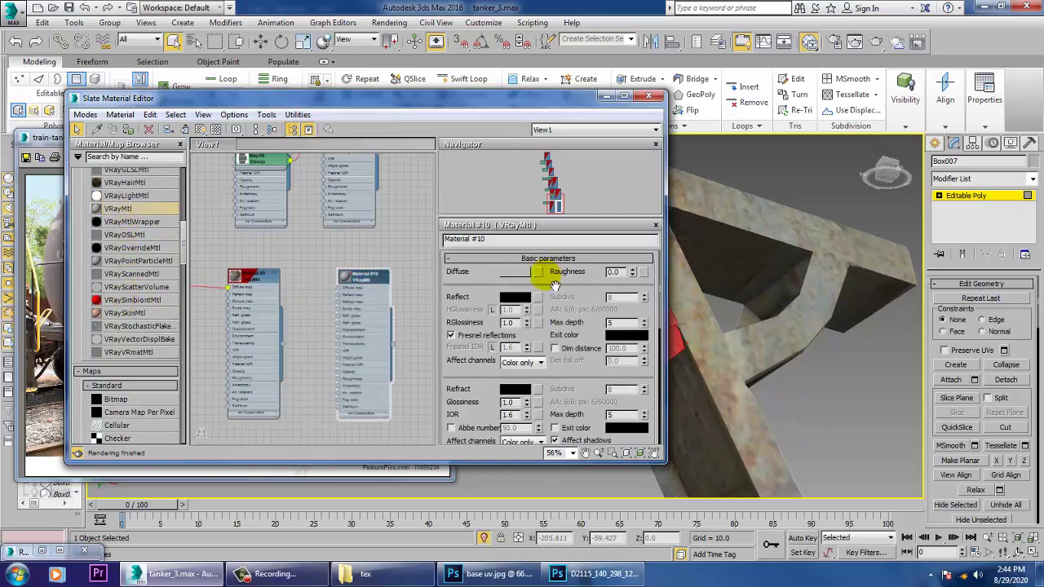
click(539, 273)
double_click(420, 143)
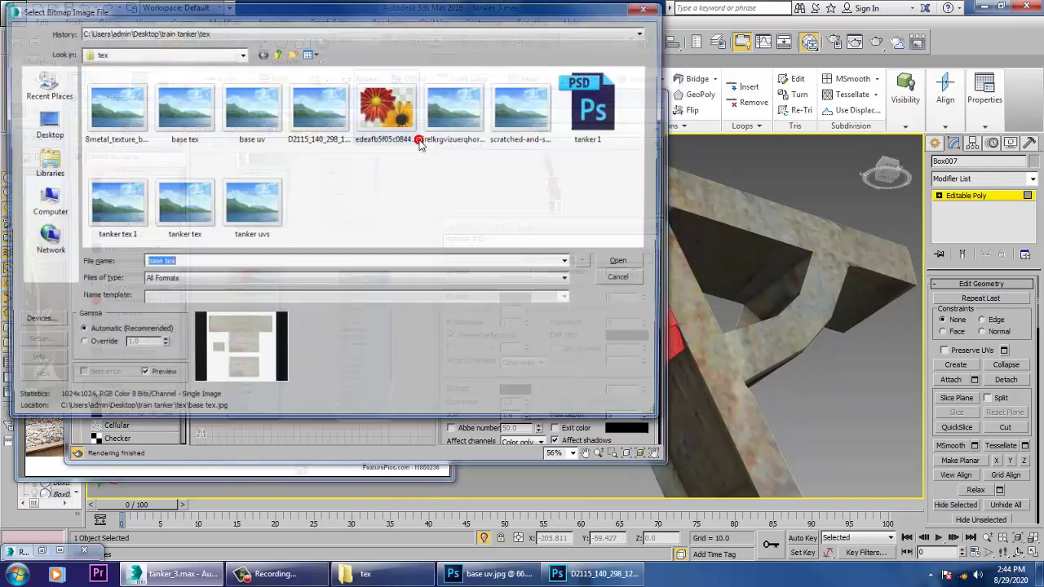
click(255, 119)
click(118, 126)
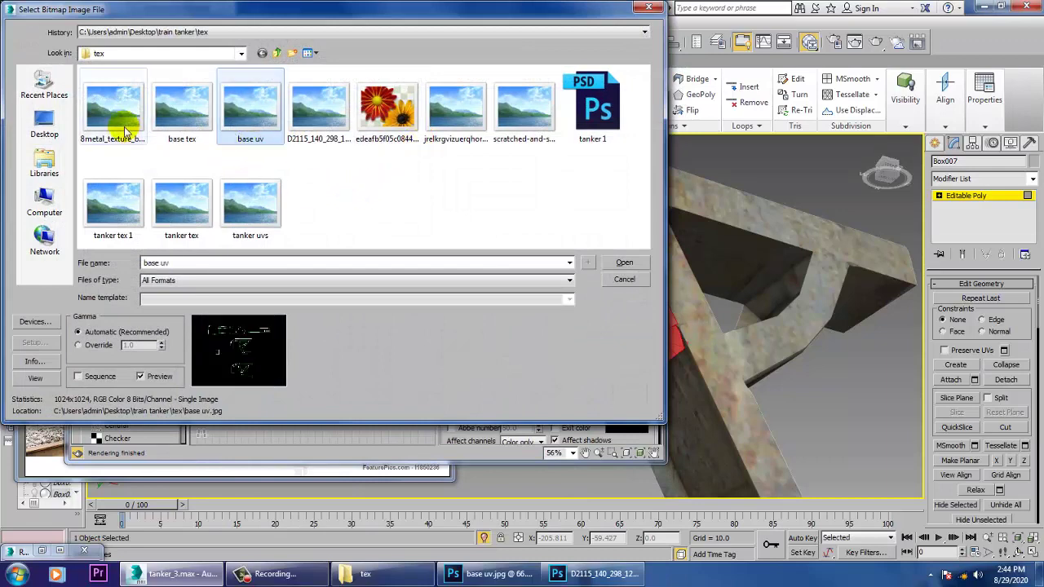
double_click(121, 128)
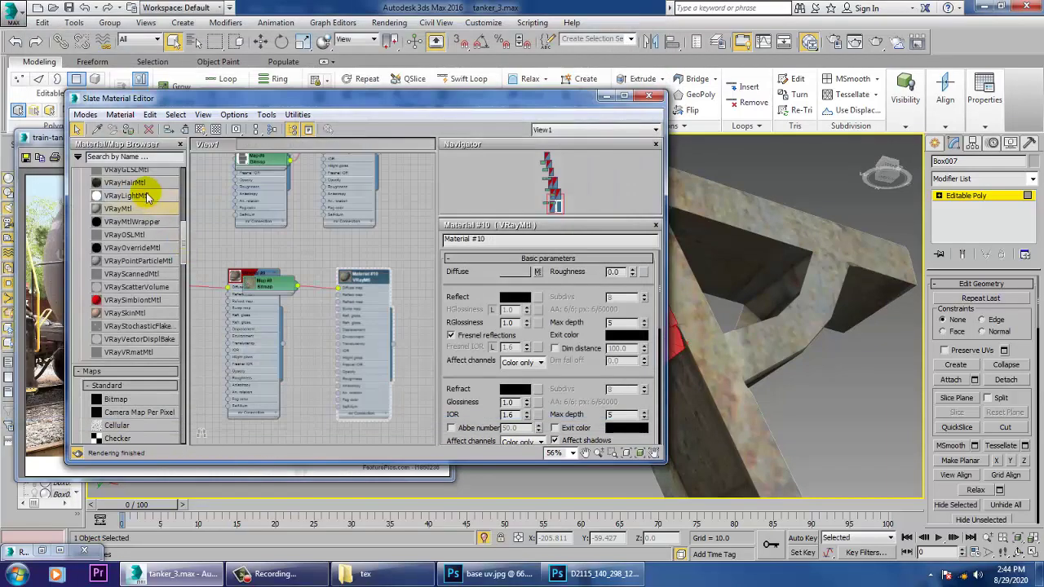
Assign the second material to the selected strut polygons, close the material editor and clear the selection
click(128, 133)
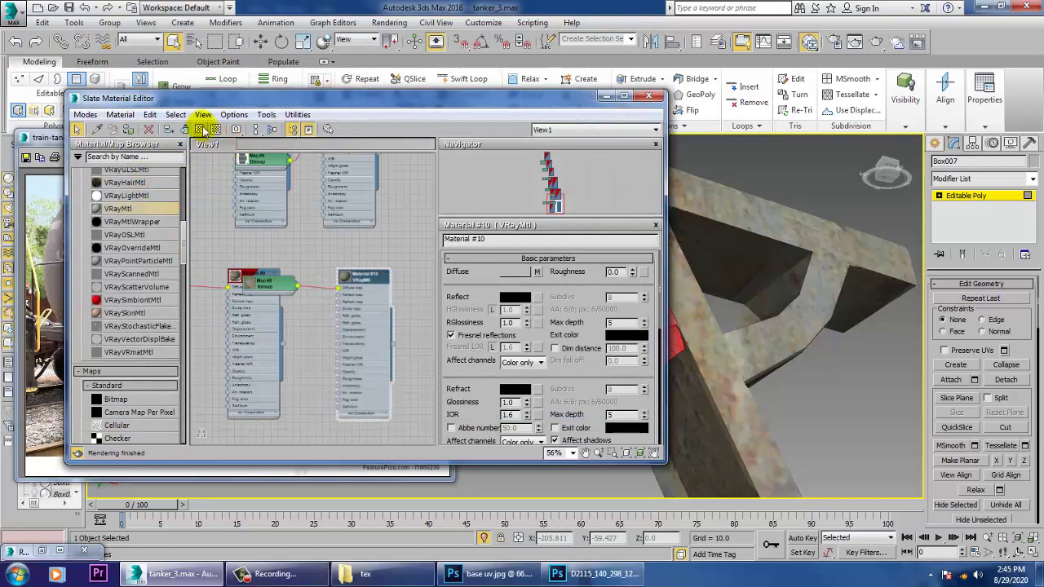
click(649, 96)
click(880, 394)
alt+middle_drag(880, 395, 798, 385)
scroll(814, 357, down, 5)
scroll(798, 385, up, 5)
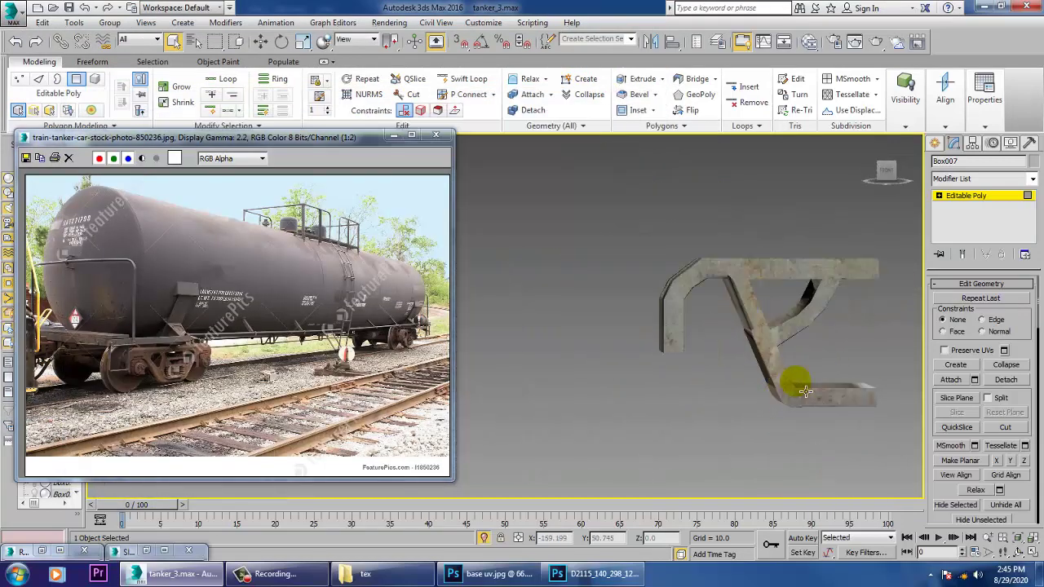
Select the inner polygons of the bracket's triangular opening and bring up the material editor
alt+middle_drag(762, 305, 685, 295)
alt+middle_drag(599, 287, 698, 235)
click(592, 193)
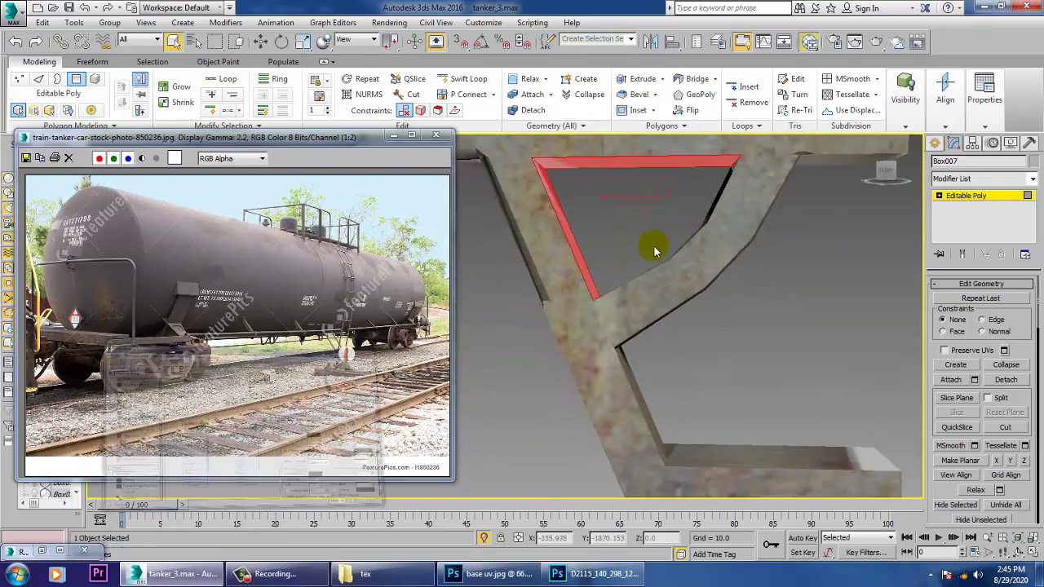
key(m)
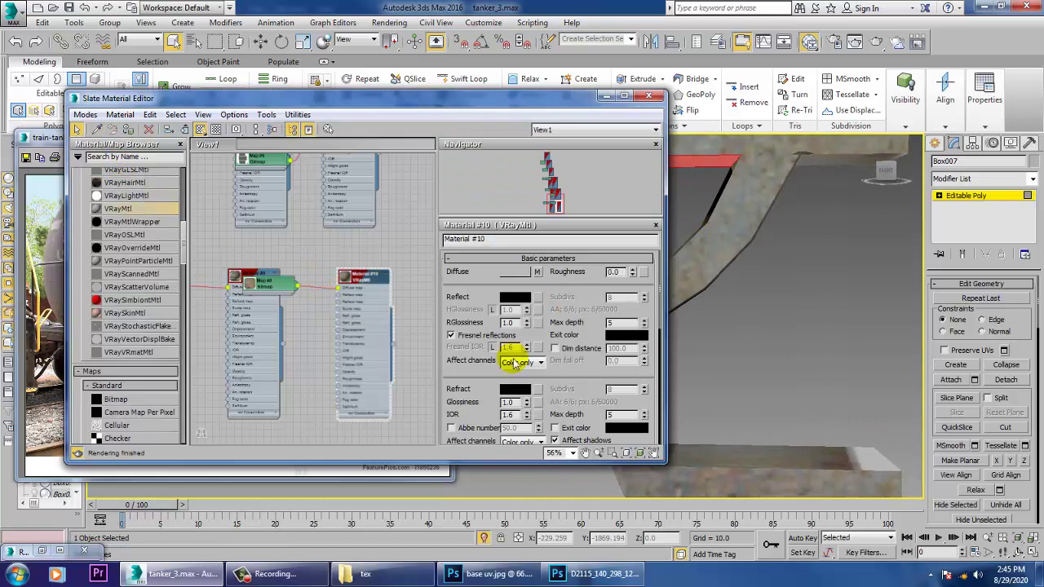
Select the upper-face polygons of the bracket's lower arm, assign Material #10 to them, clear the selection and minimise the material editor
click(875, 465)
mouse_move(885, 473)
alt+middle_down()
mouse_move(858, 436)
mouse_move(867, 482)
mouse_move(883, 462)
alt+middle_up()
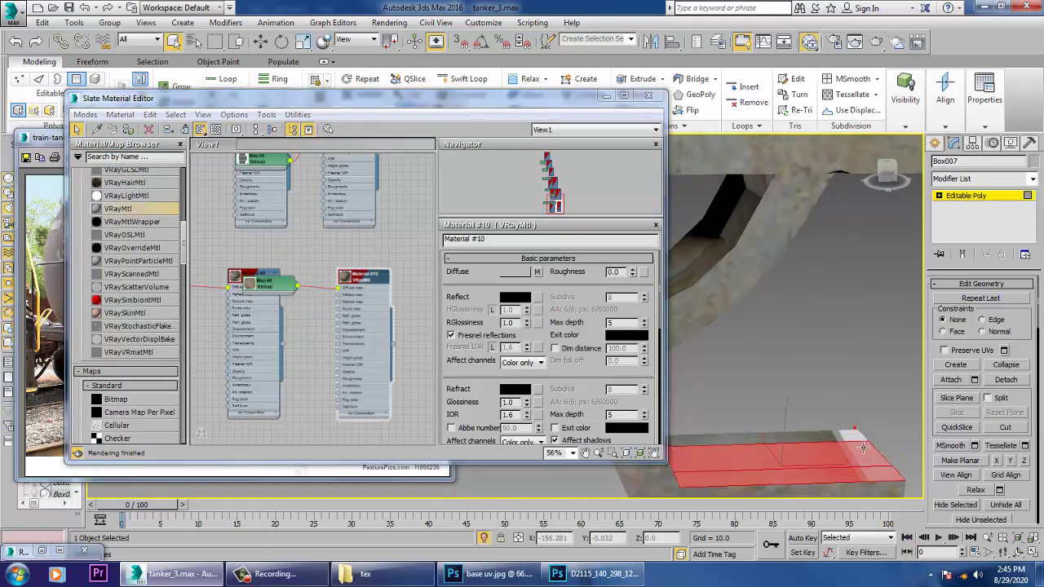
ctrl+click(863, 447)
click(128, 129)
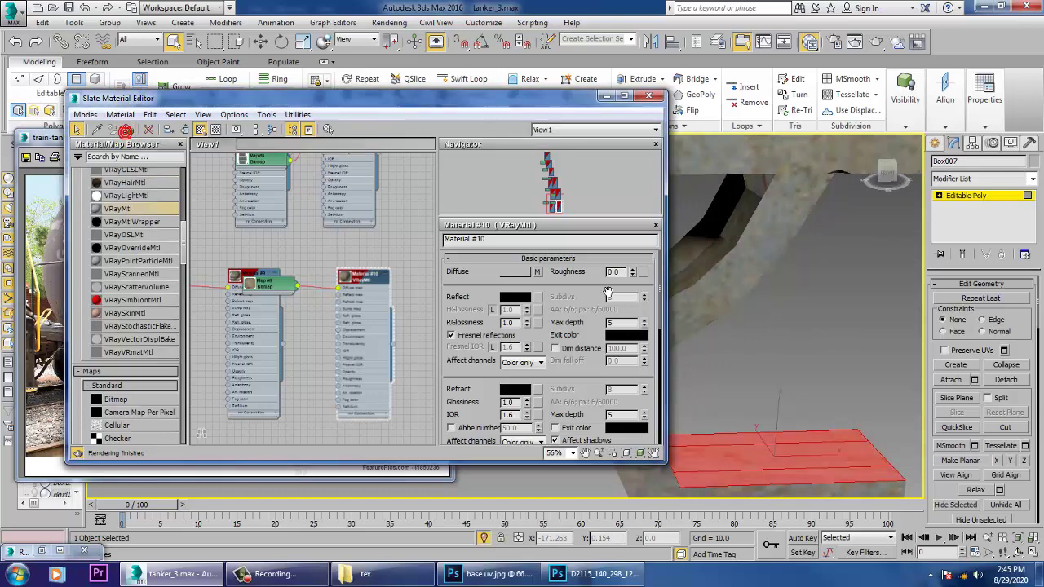
click(814, 334)
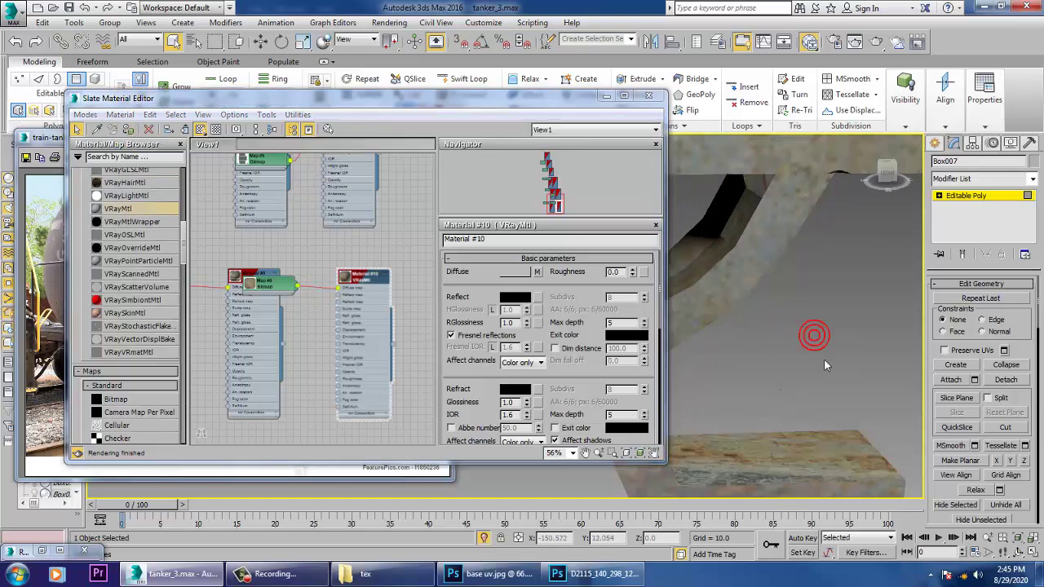
click(606, 95)
scroll(753, 333, down, 5)
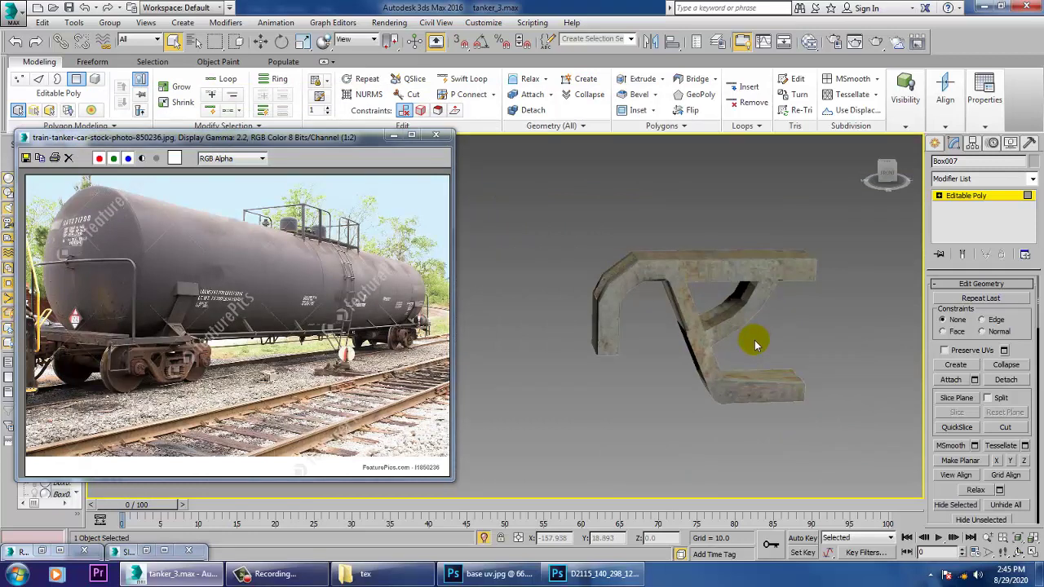
alt+middle_drag(688, 389, 714, 375)
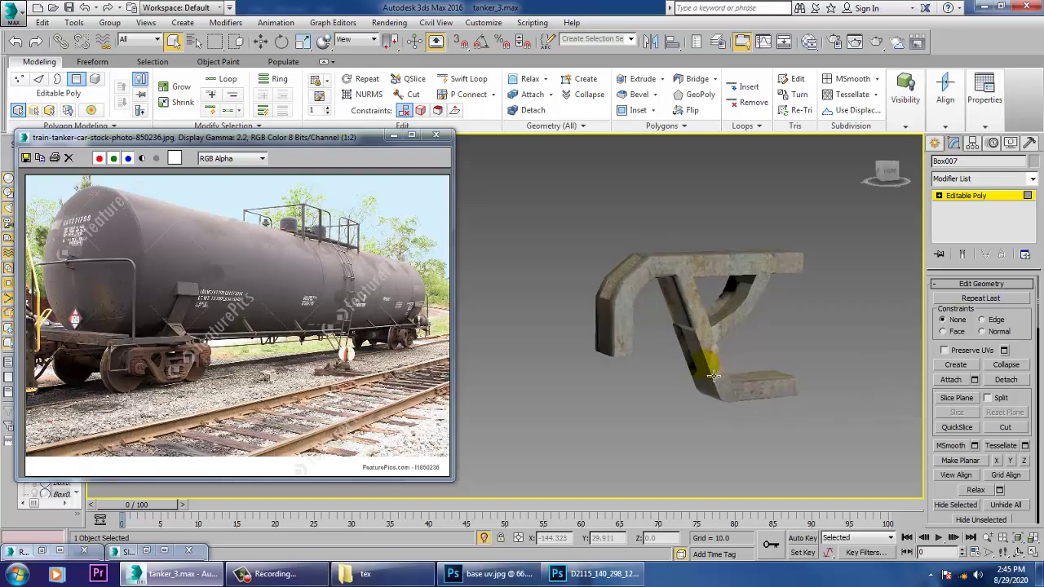
End the isolation of the bracket frame and check it in place on the tanker's wheel truck
right_click(635, 213)
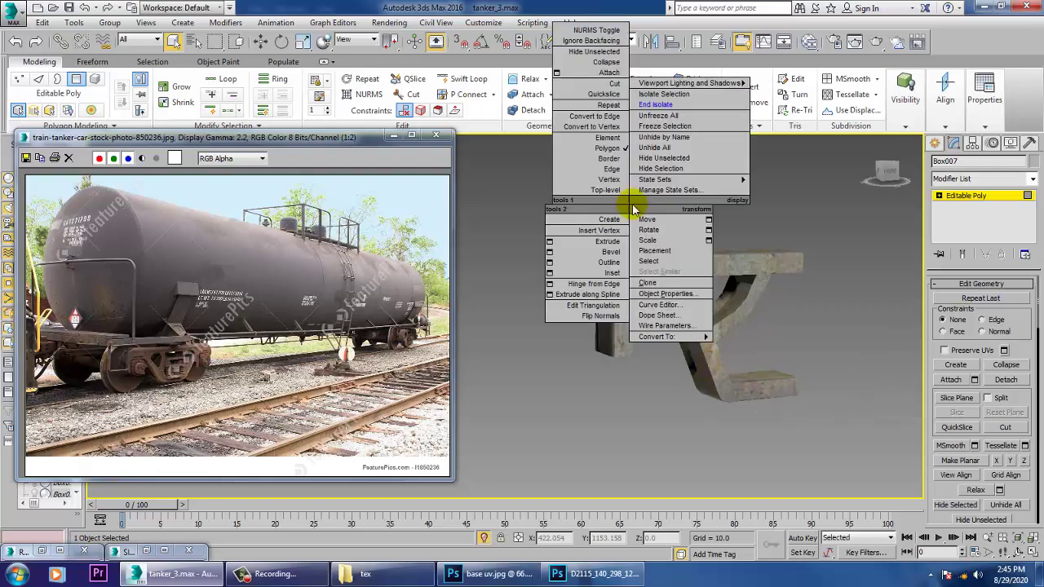
click(669, 106)
alt+middle_drag(716, 318, 738, 306)
middle_drag(708, 257, 747, 282)
scroll(736, 308, up, 5)
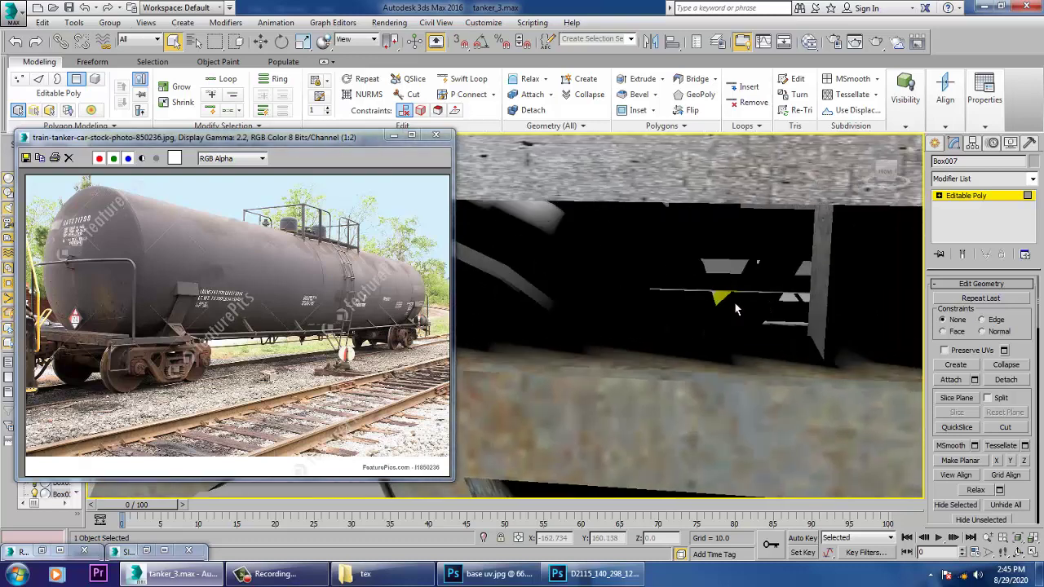
scroll(736, 308, down, 6)
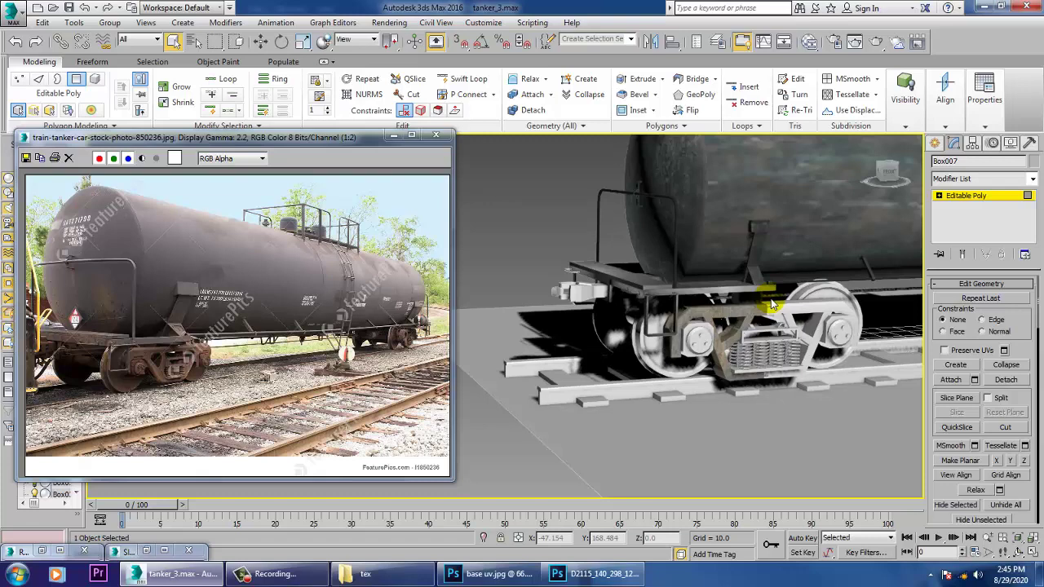
scroll(800, 338, up, 4)
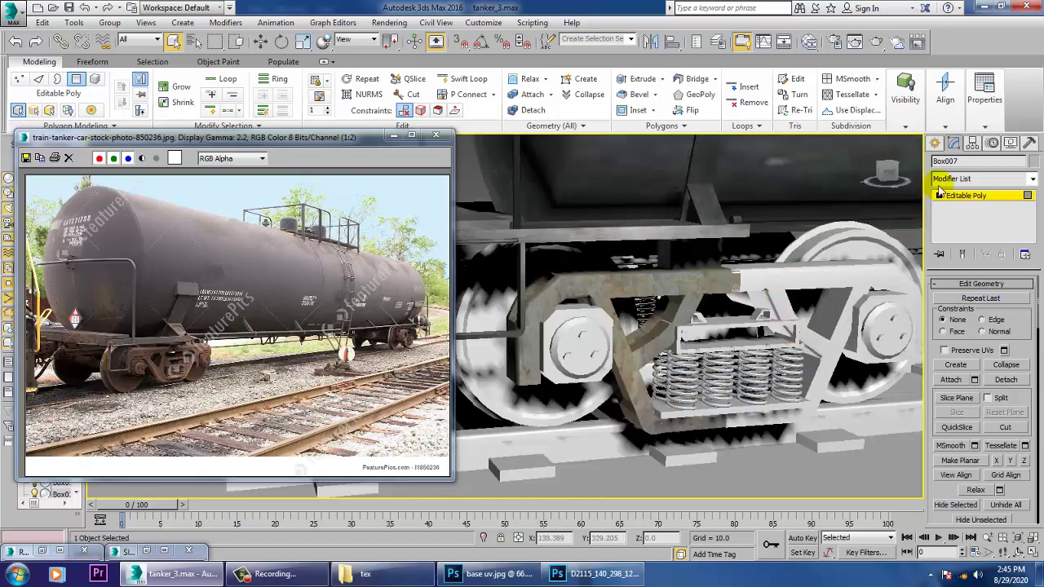
Delete the untextured half of the truck's bracket frame and mirror the textured half across the X axis as a copy
click(775, 281)
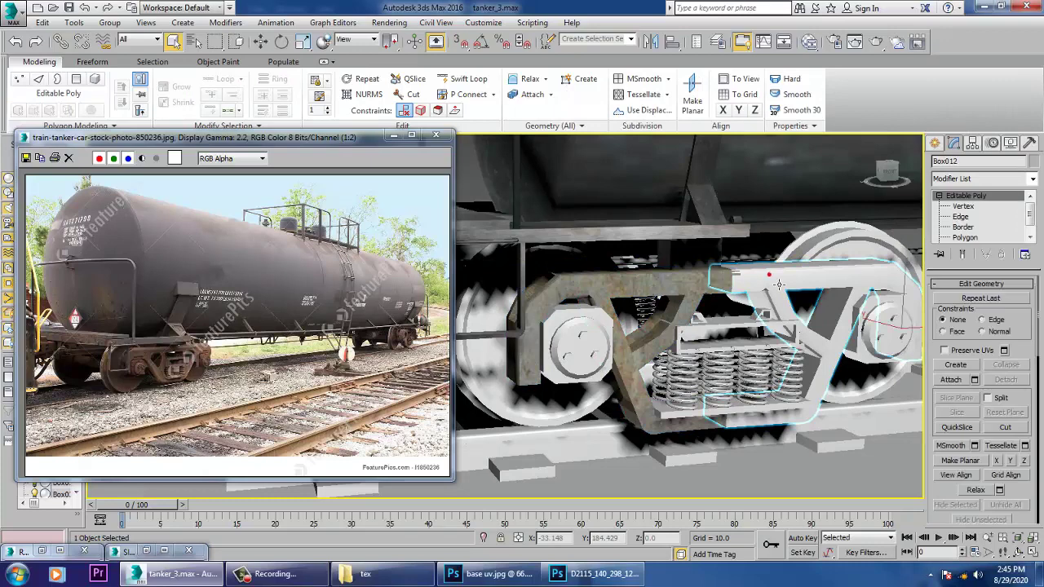
key(Delete)
click(674, 295)
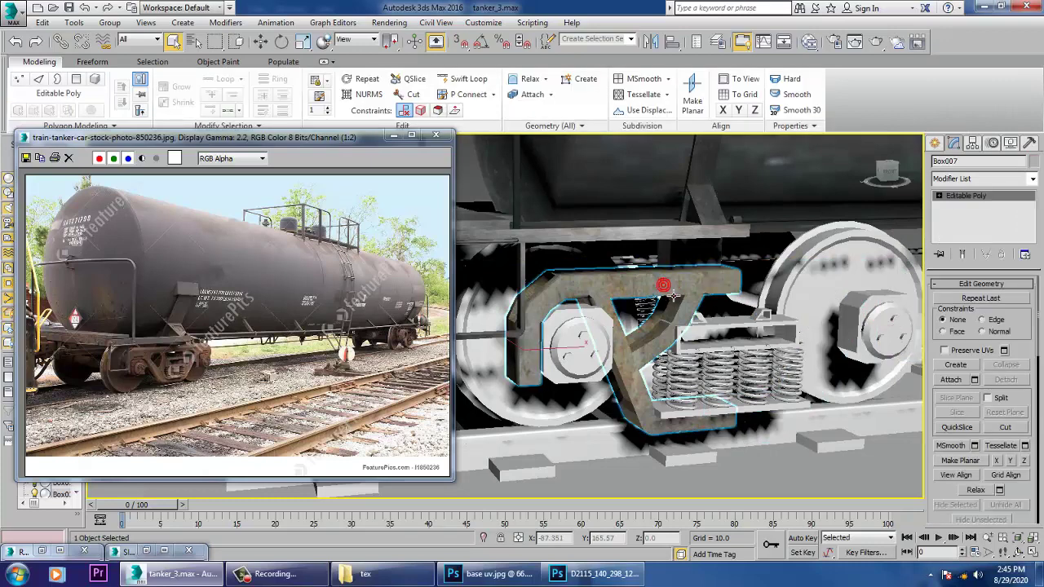
click(650, 42)
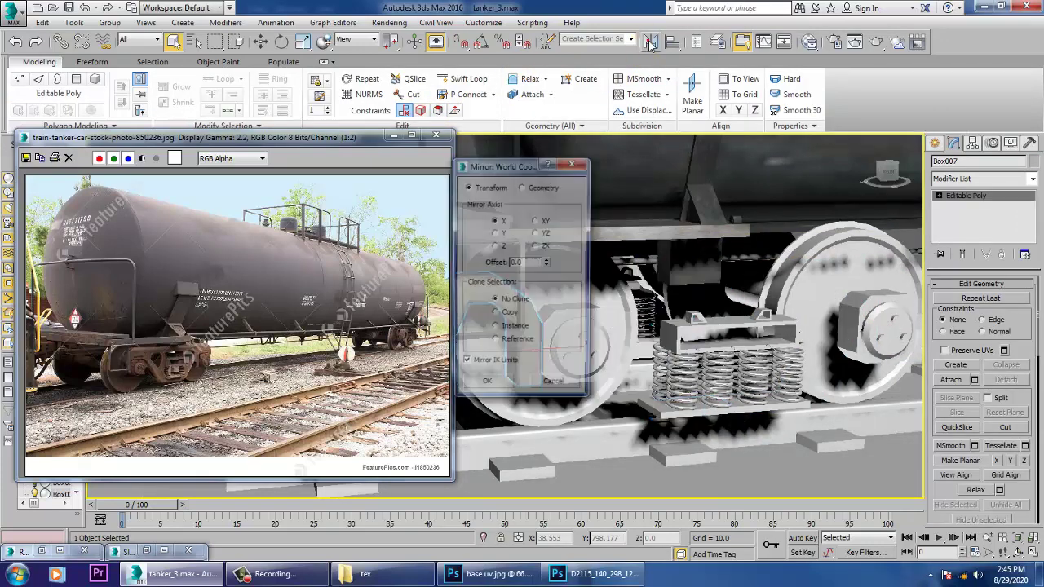
click(504, 315)
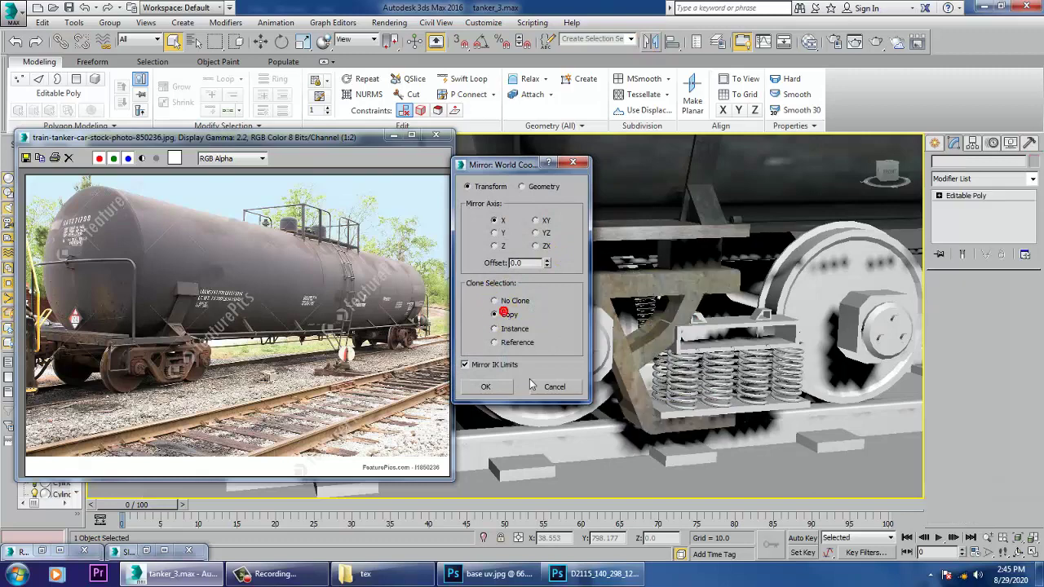
click(487, 388)
Move the mirrored bracket half along X to about -132.5 so that it meets the original half
key(w)
scroll(610, 341, down, 5)
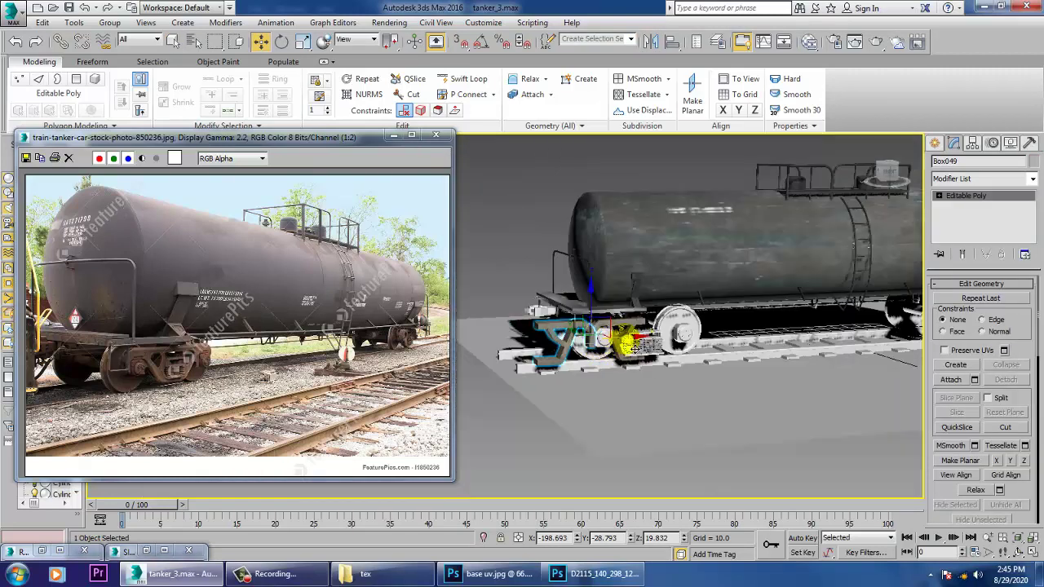
drag(643, 349, 745, 346)
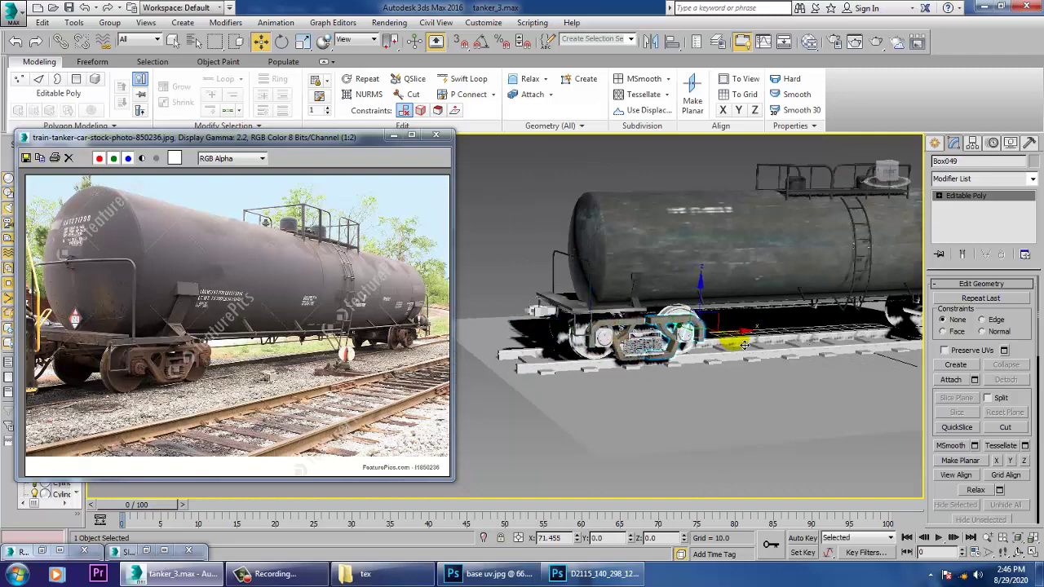
Examine the joined bracket halves and the spring assembly from several angles and compare them with the truck in the reference photo
scroll(736, 346, up, 6)
middle_drag(723, 338, 772, 295)
scroll(634, 296, down, 3)
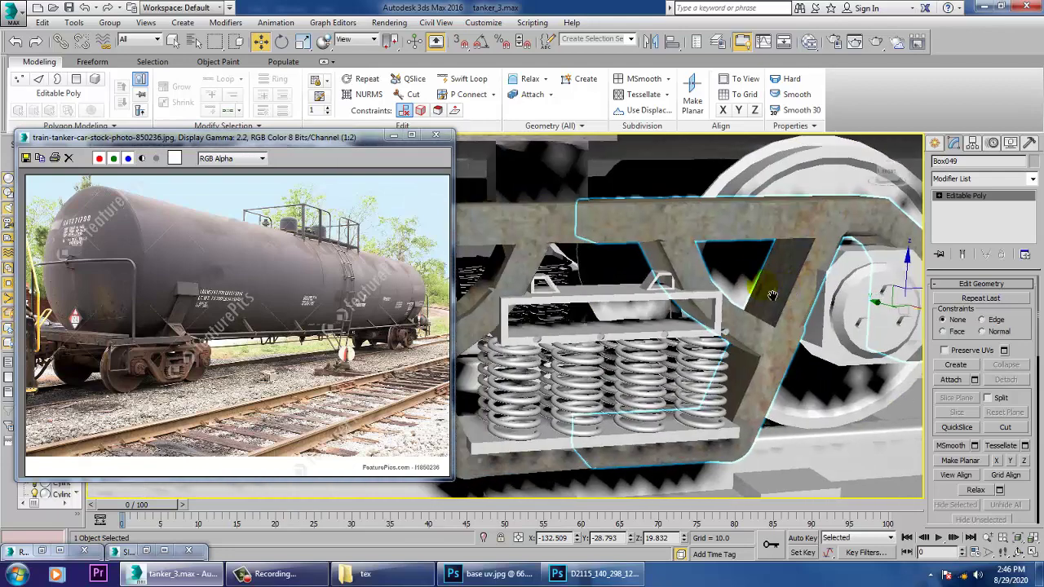
scroll(698, 301, down, 5)
scroll(706, 303, up, 4)
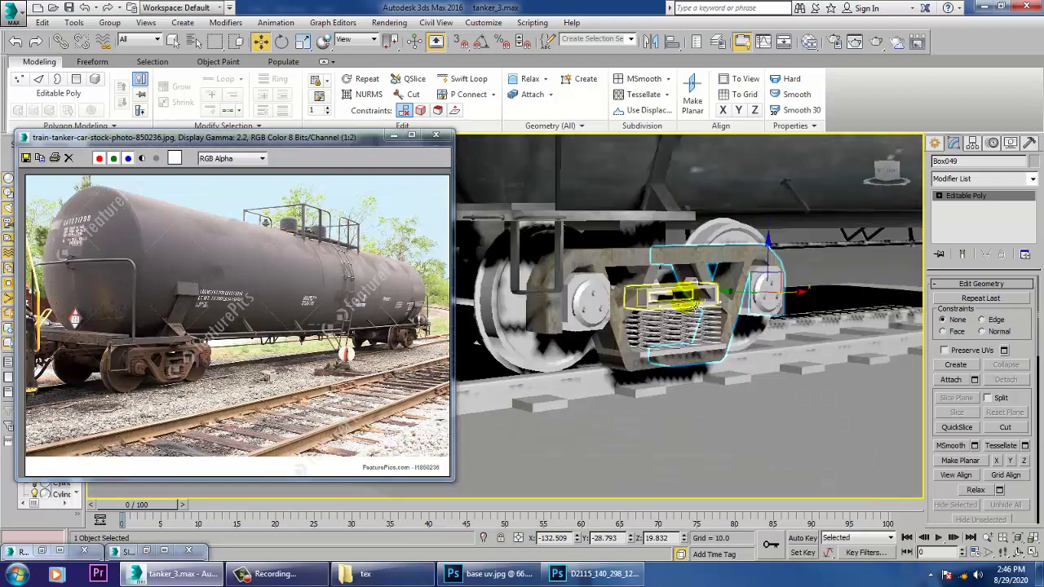
middle_drag(706, 304, 714, 310)
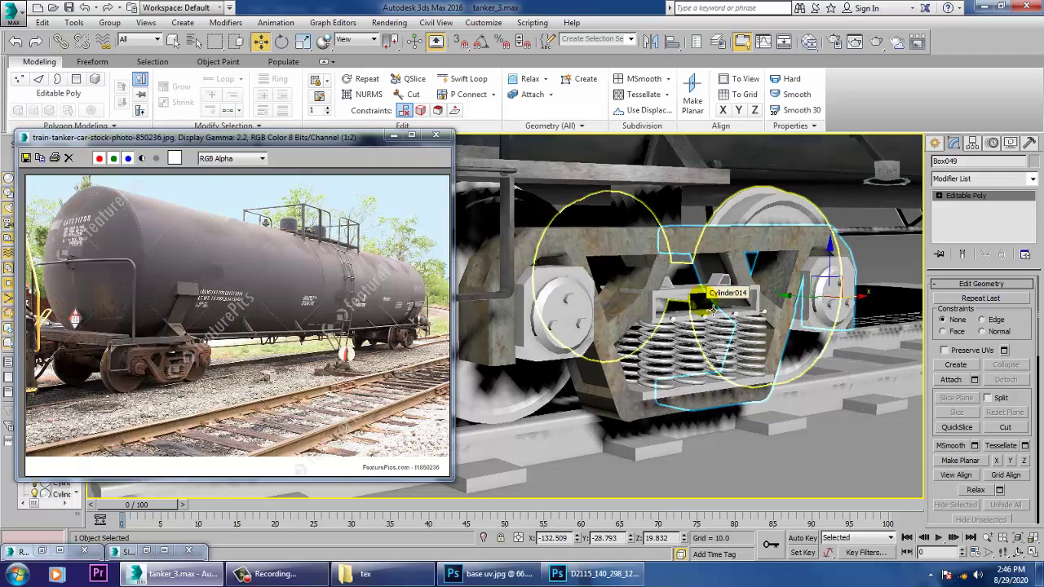
scroll(718, 314, up, 6)
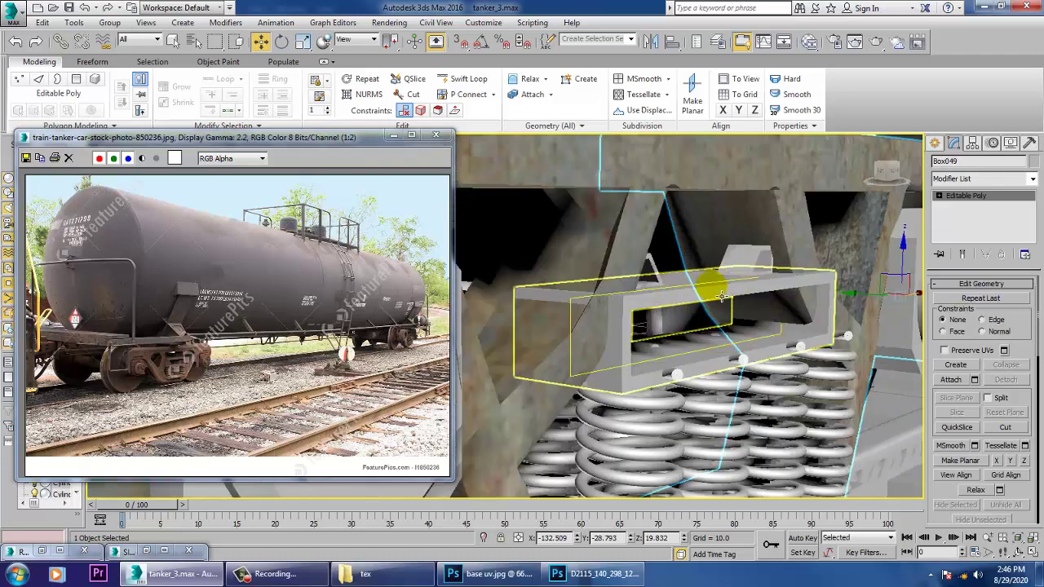
alt+middle_drag(761, 335, 657, 340)
key(shift+z)
key(shift+z)
key(shift+z)
scroll(175, 349, up, 1)
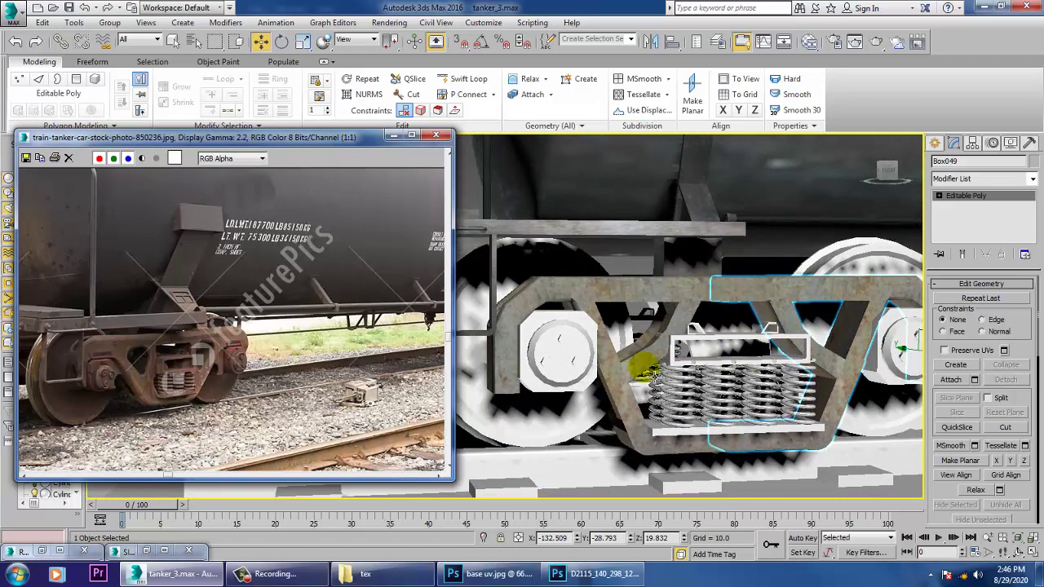
click(742, 348)
alt+middle_drag(741, 348, 643, 342)
click(119, 343)
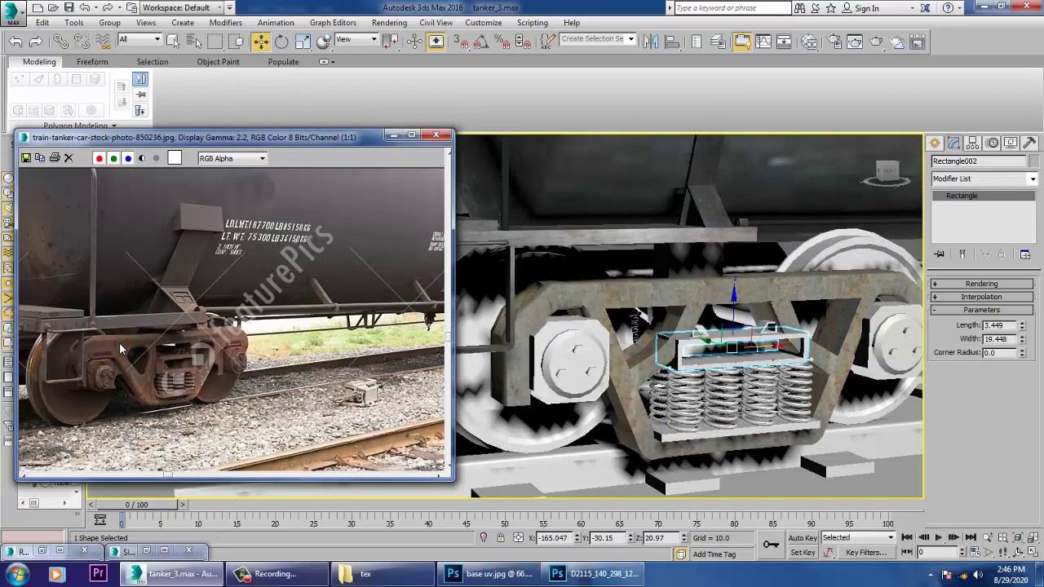
Select the octagonal axle box and its round cap on the first wheel, and create a VRayMtl below the existing materials
click(580, 336)
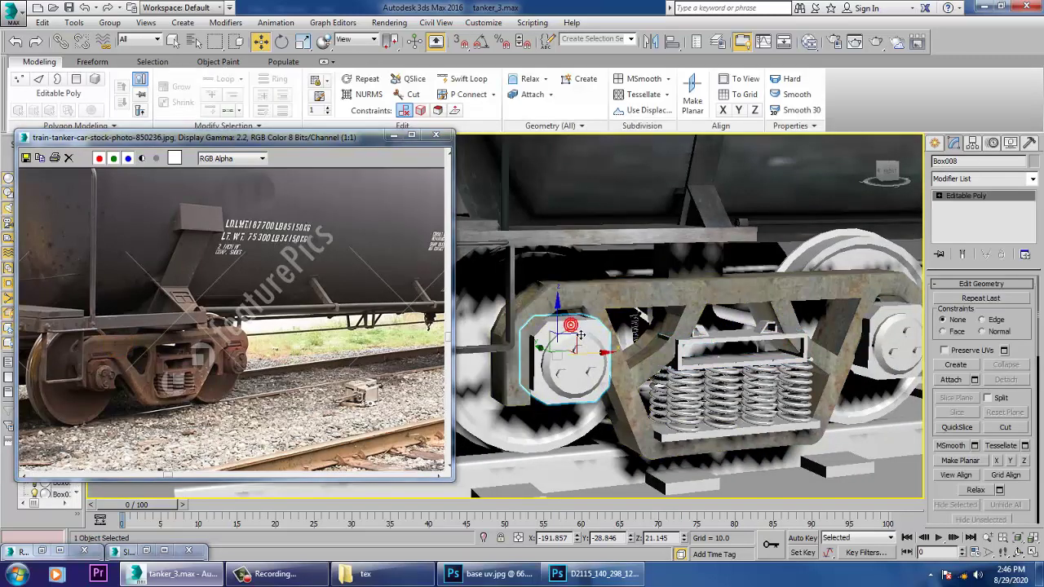
ctrl+click(581, 372)
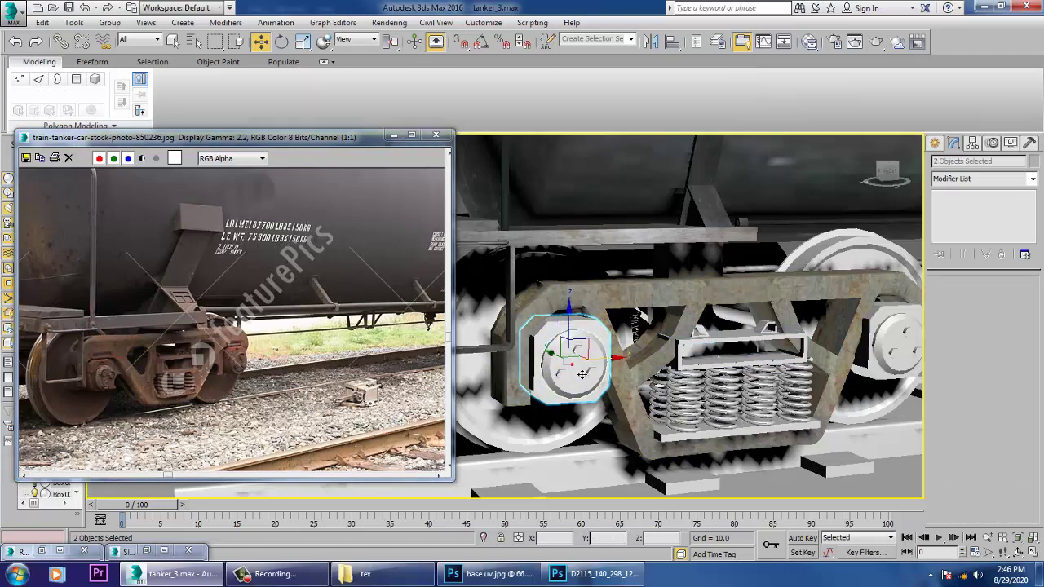
key(m)
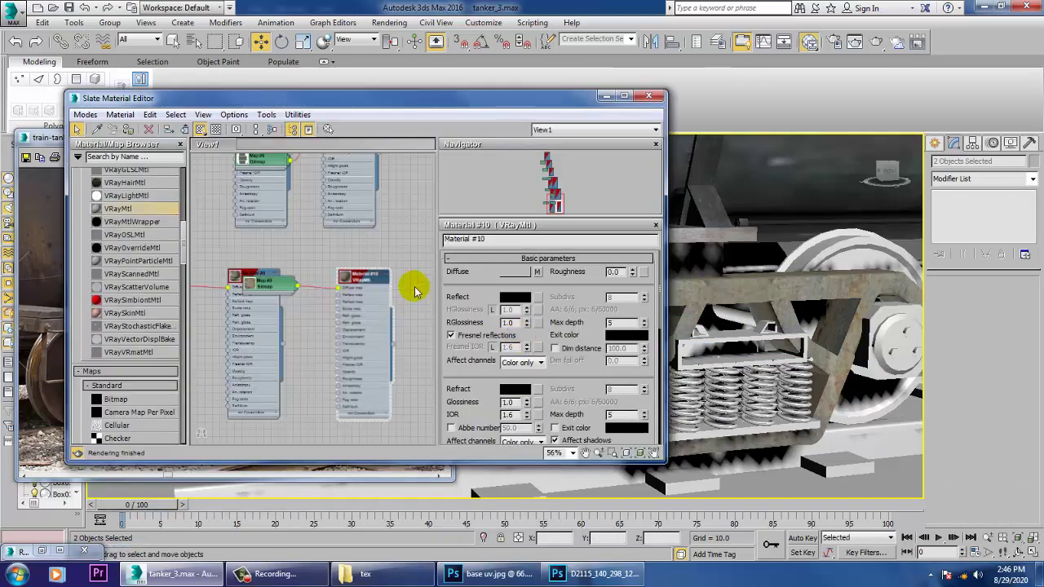
middle_drag(315, 347, 275, 154)
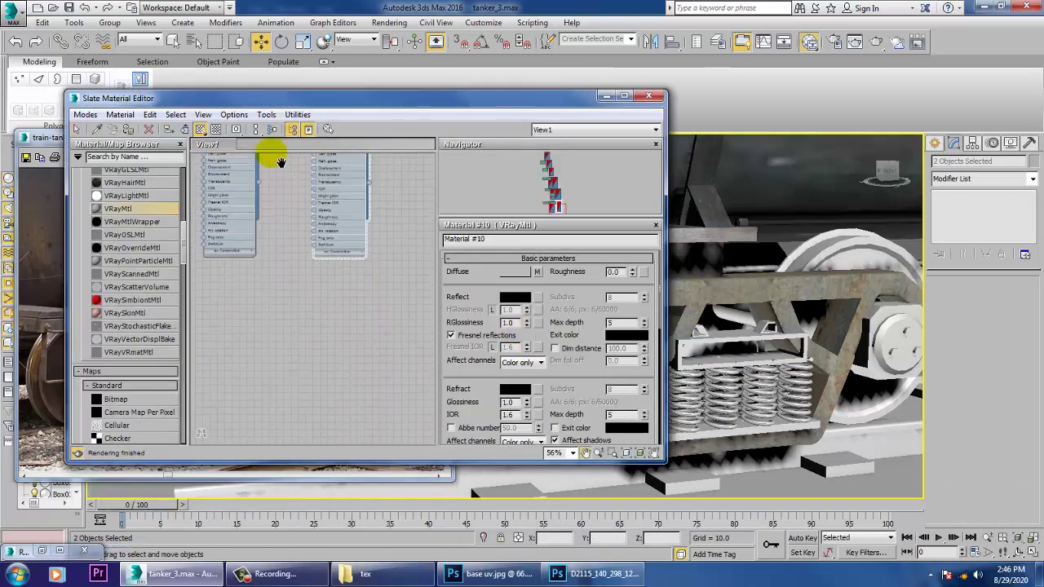
drag(322, 292, 322, 292)
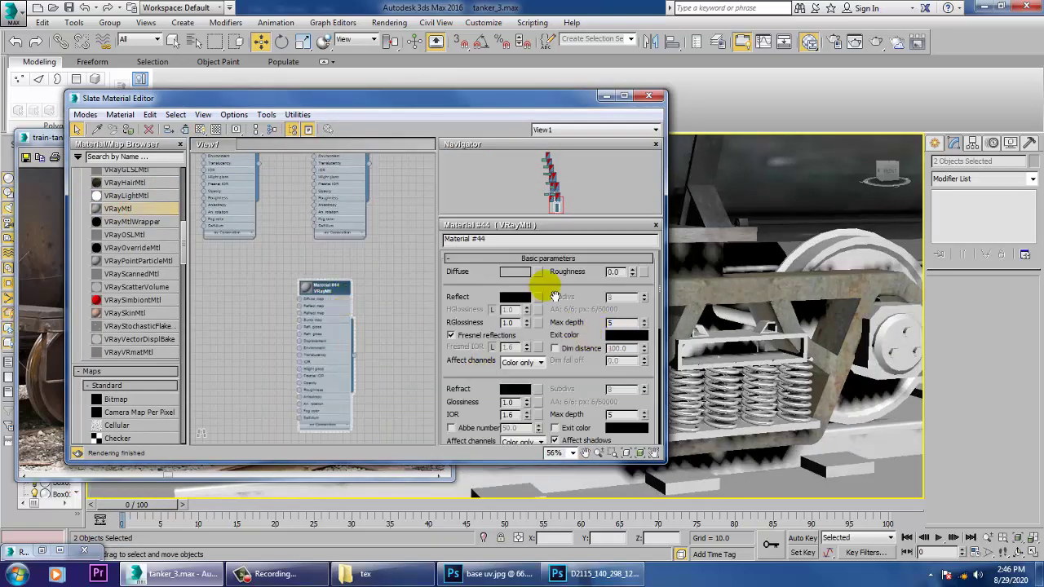
Load the D2115_140_298_1200 image as the new material's diffuse bitmap
click(538, 272)
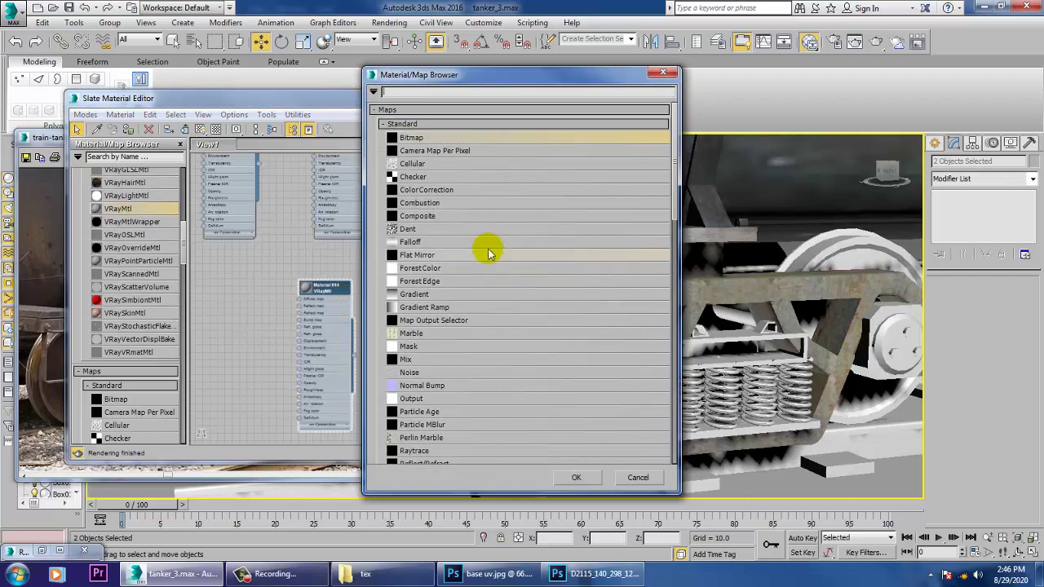
double_click(413, 138)
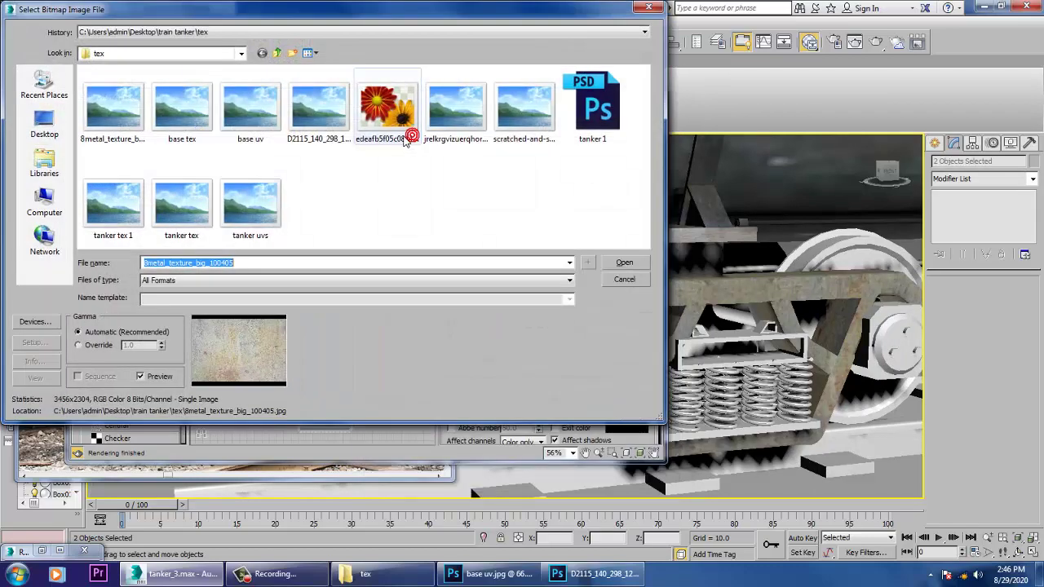
click(245, 118)
click(328, 123)
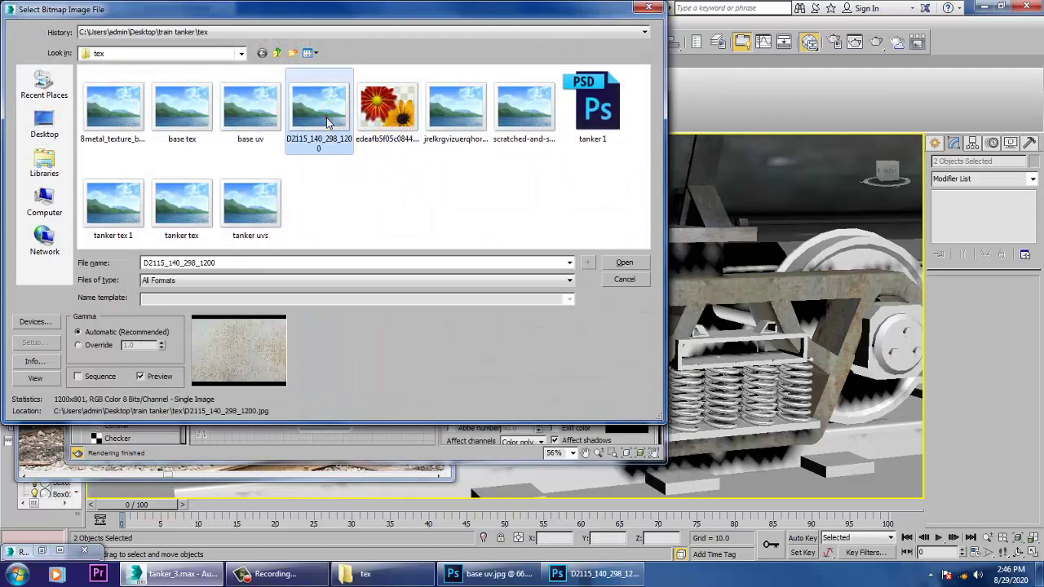
double_click(328, 122)
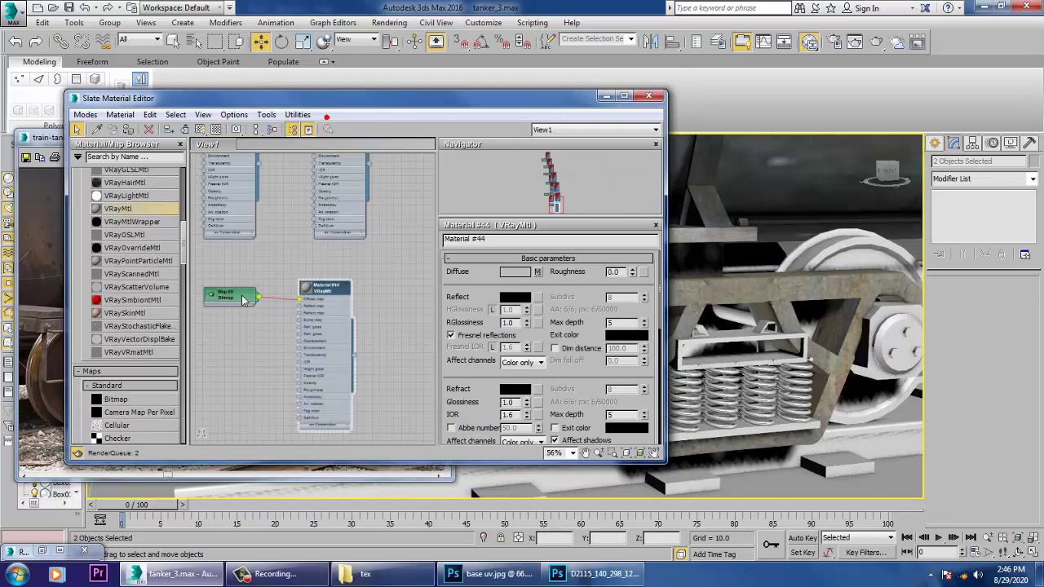
Assign the new material to the selected axle box and cap, minimise the material editor and check the texture up close
click(128, 129)
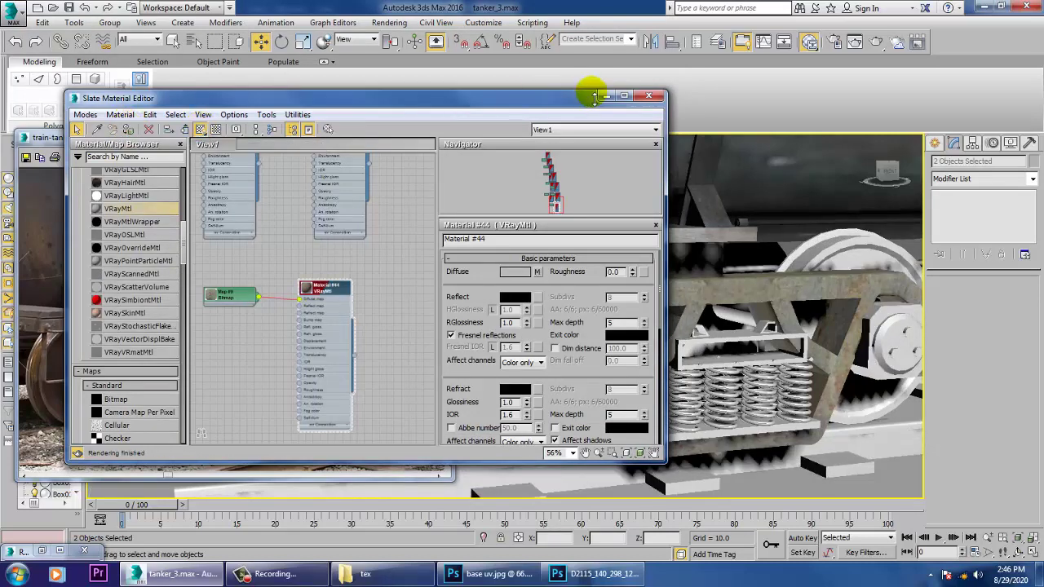
click(605, 96)
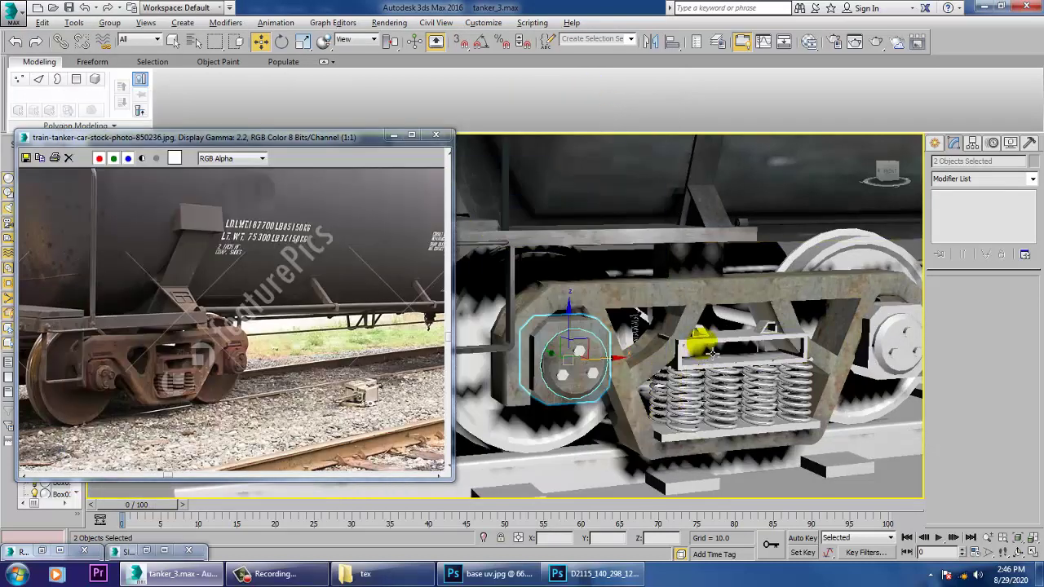
scroll(678, 375, up, 4)
alt+middle_drag(678, 376, 706, 368)
middle_drag(608, 363, 757, 367)
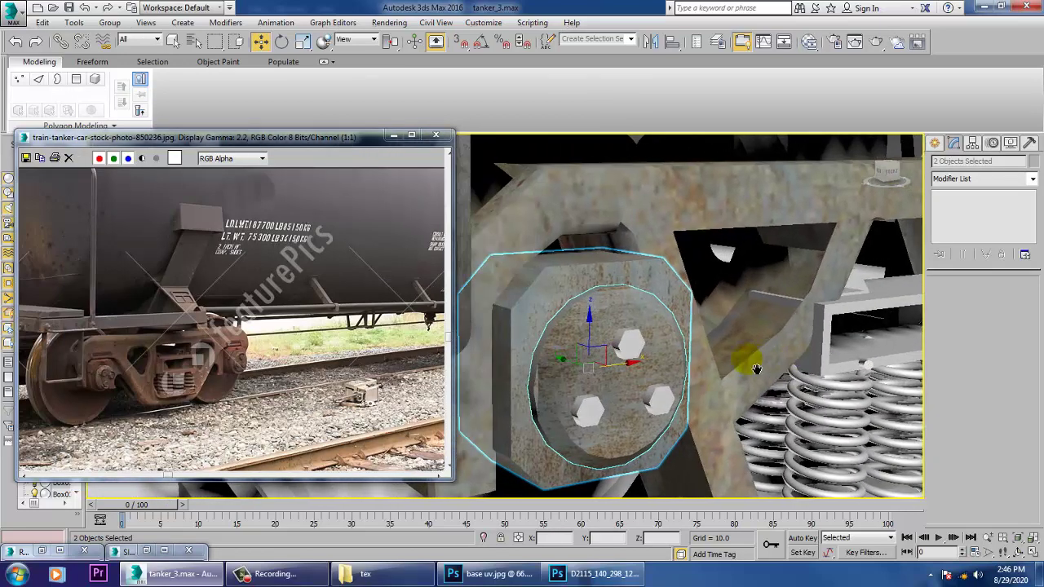
Add a UVW Map modifier with Box mapping to the selected octagonal axle box and round cap
click(1032, 179)
scroll(983, 392, down, 5)
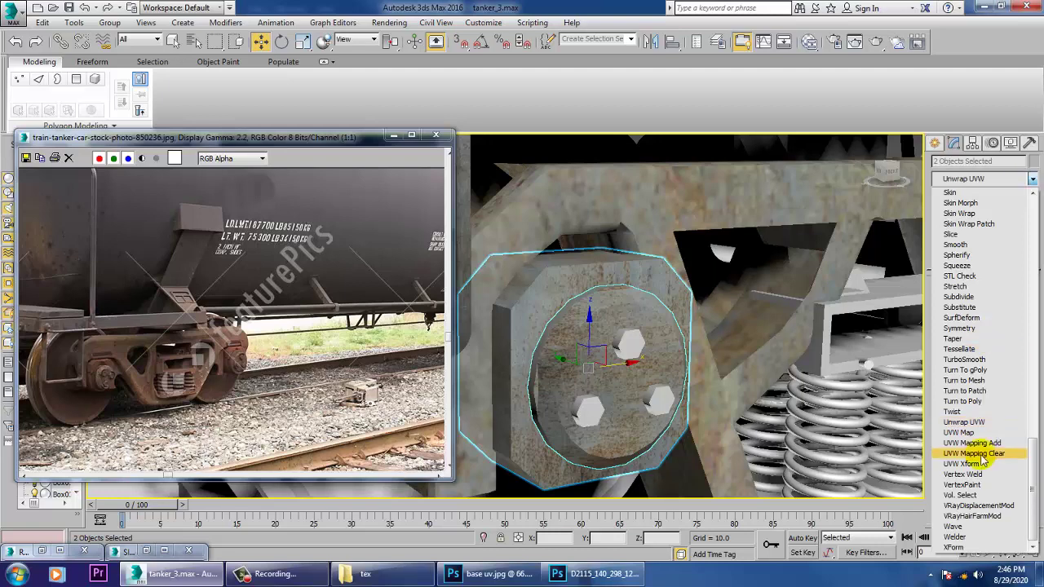
click(979, 443)
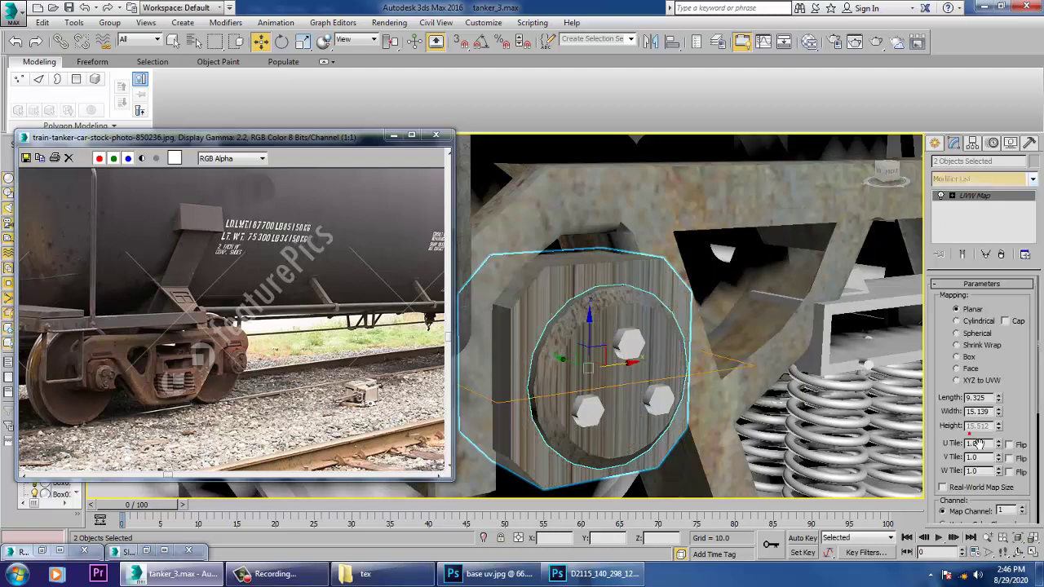
click(966, 358)
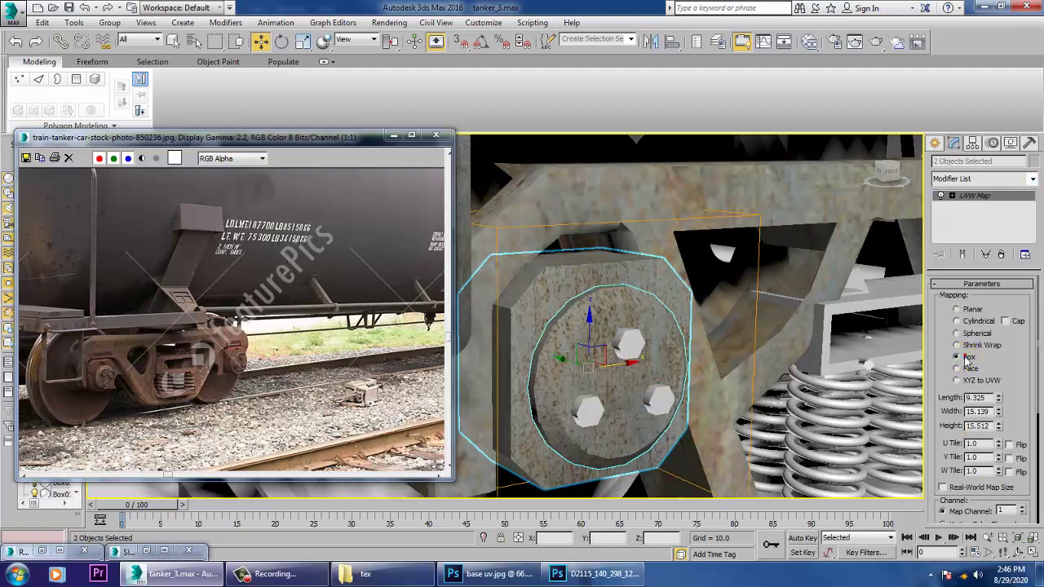
Select the three hex bolts on the first wheel's axle cap and assign the existing dark VRayMtl to them
click(628, 347)
ctrl+click(657, 401)
ctrl+click(585, 410)
key(m)
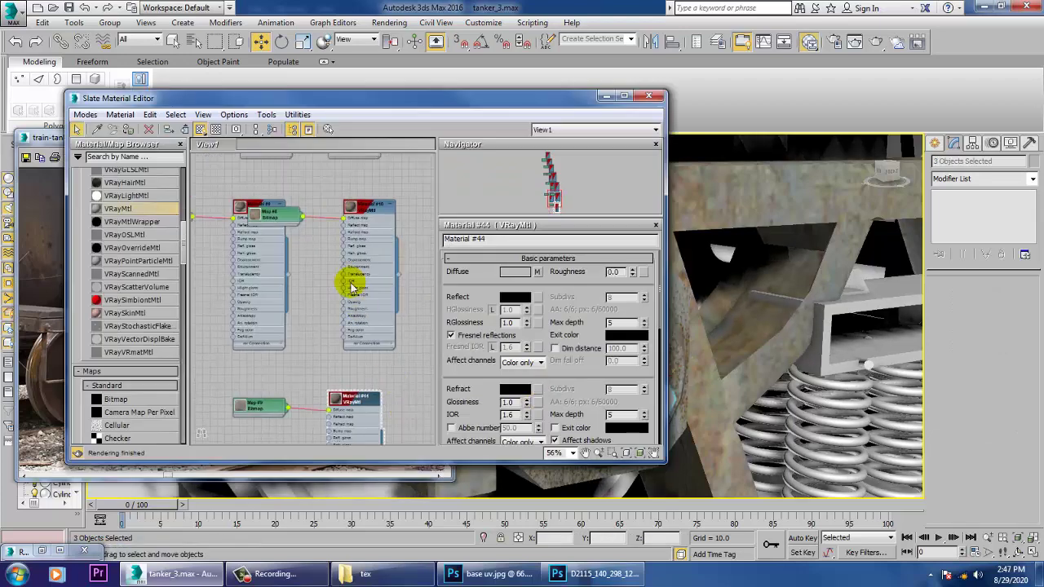
middle_drag(350, 287, 374, 408)
middle_drag(317, 239, 326, 358)
middle_drag(319, 275, 384, 393)
click(291, 194)
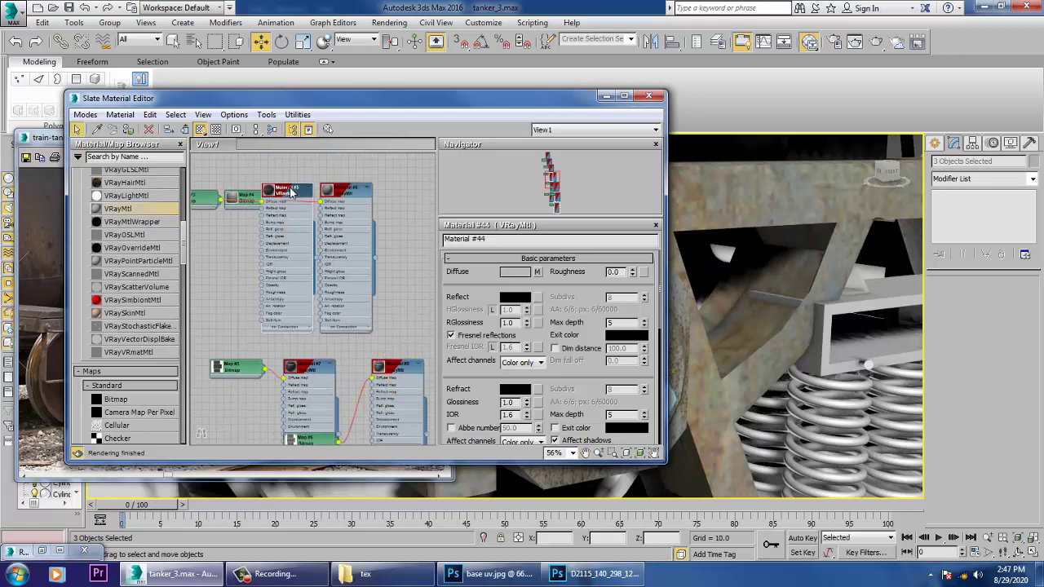
click(128, 130)
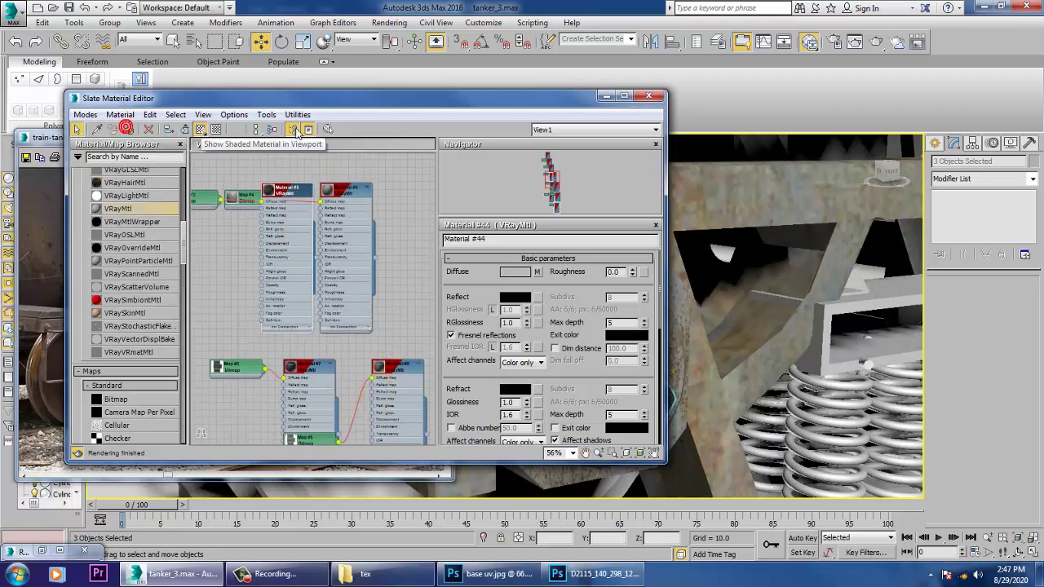
click(605, 95)
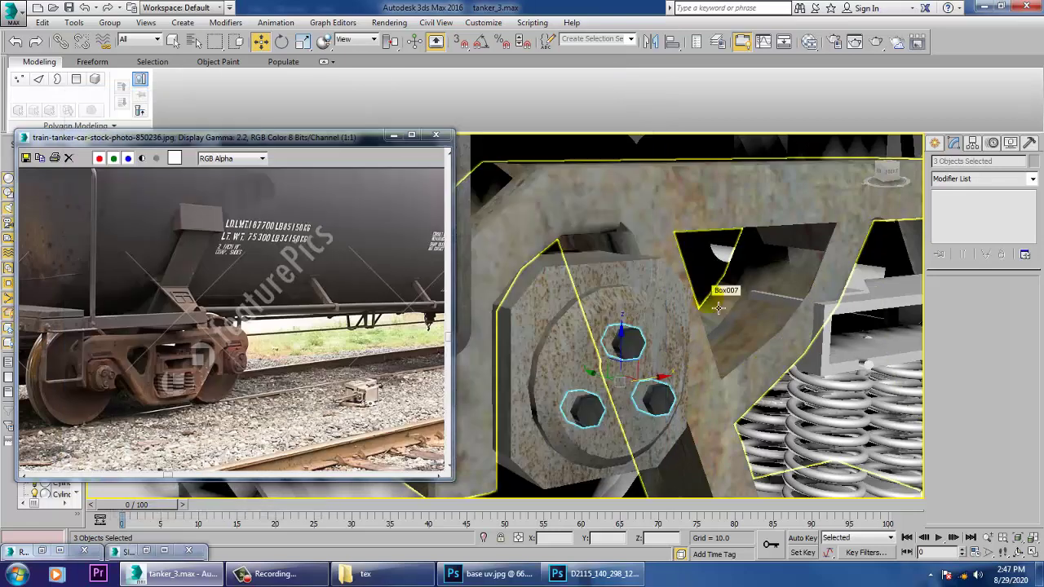
Select all eight coil springs in the truck frame, including the ones in the back row
scroll(713, 314, down, 5)
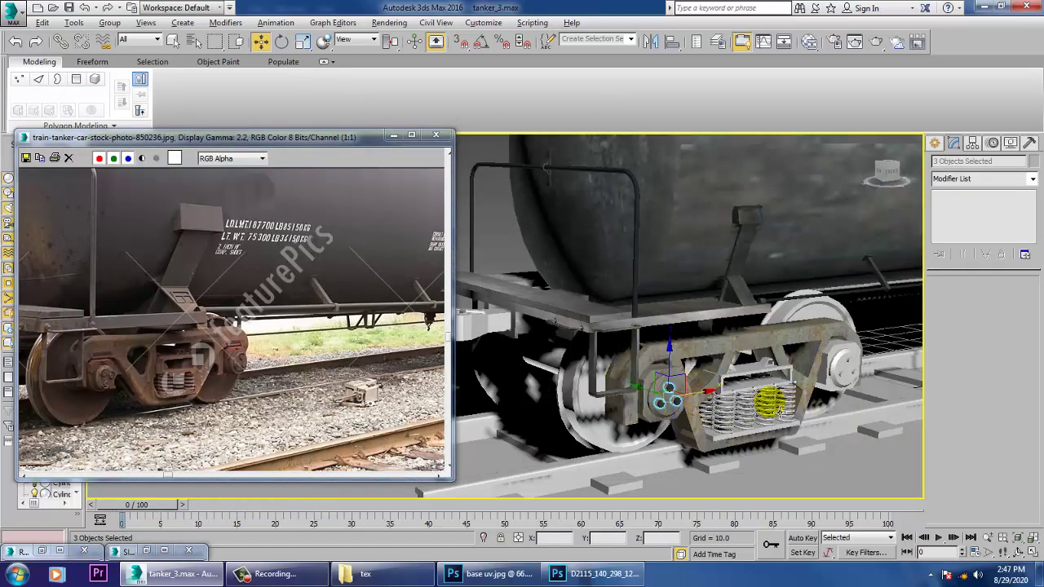
scroll(784, 388, up, 2)
scroll(785, 388, up, 4)
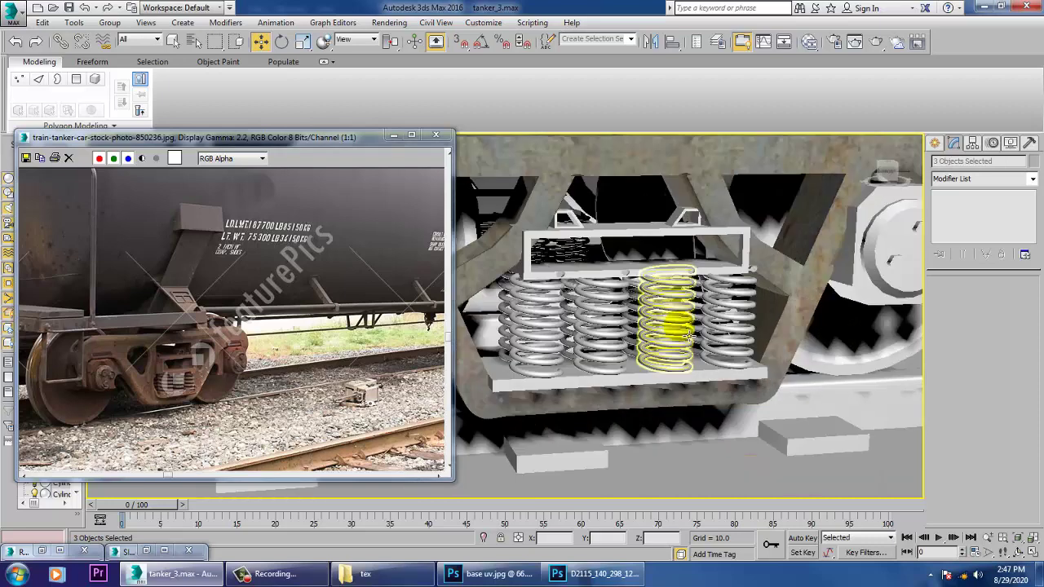
click(687, 326)
ctrl+click(728, 322)
ctrl+click(602, 326)
ctrl+click(550, 334)
ctrl+click(530, 326)
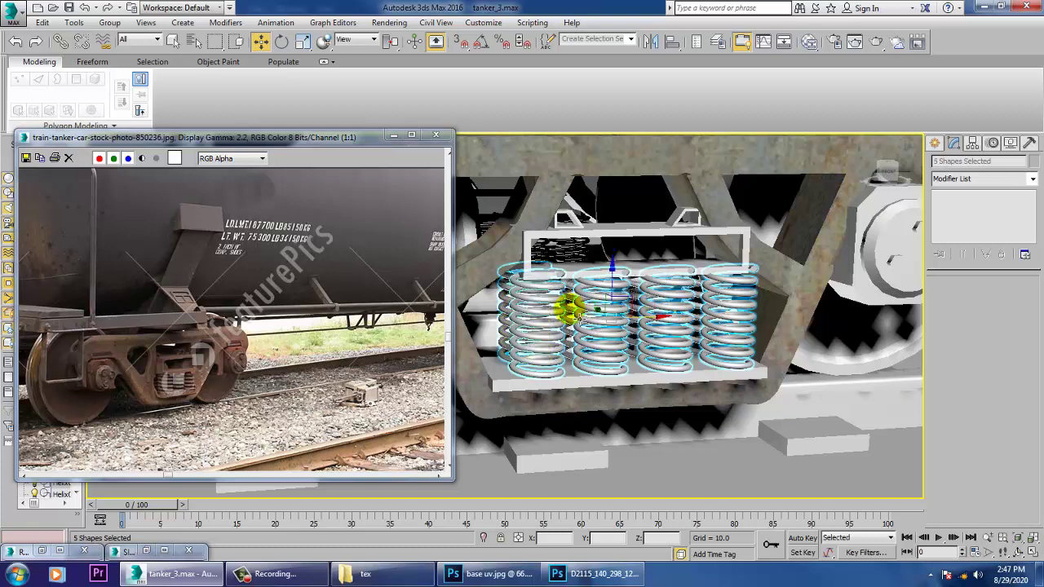
ctrl+click(604, 314)
ctrl+click(665, 310)
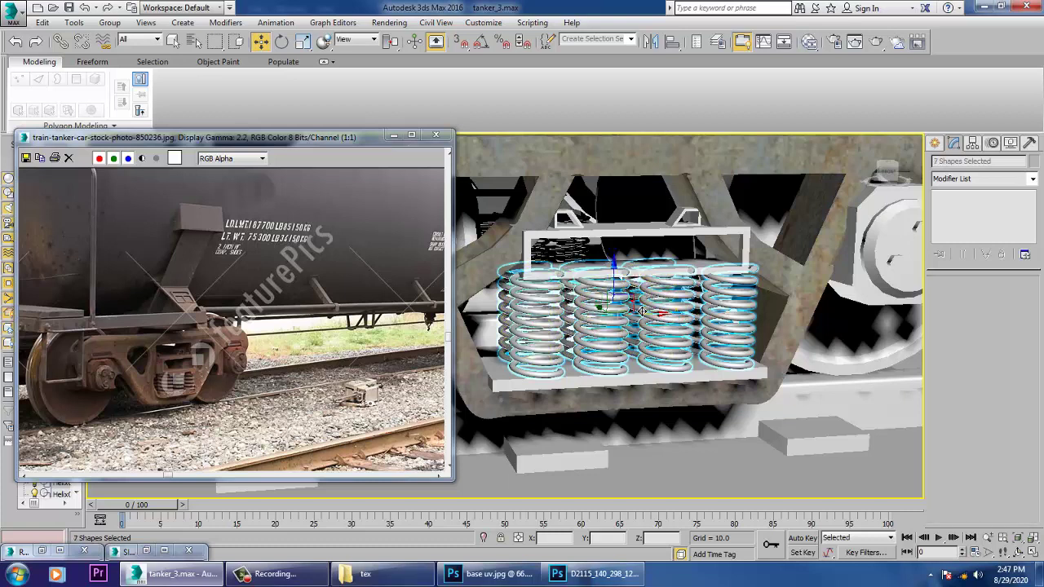
ctrl+click(703, 314)
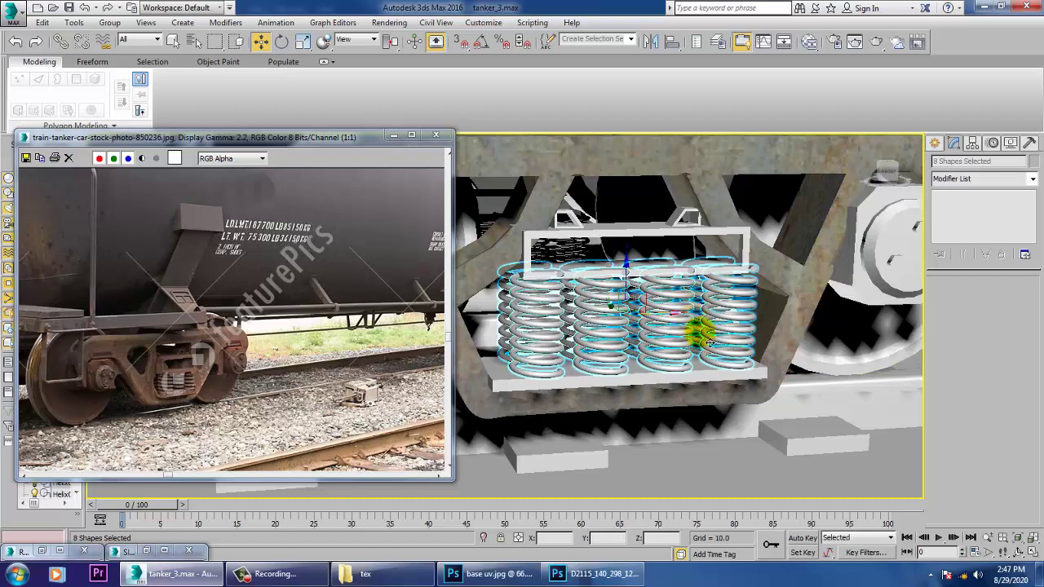
Assign Material #44 to the selected springs and minimise the material editor
key(m)
middle_drag(407, 392, 372, 149)
middle_drag(379, 346, 386, 123)
click(365, 272)
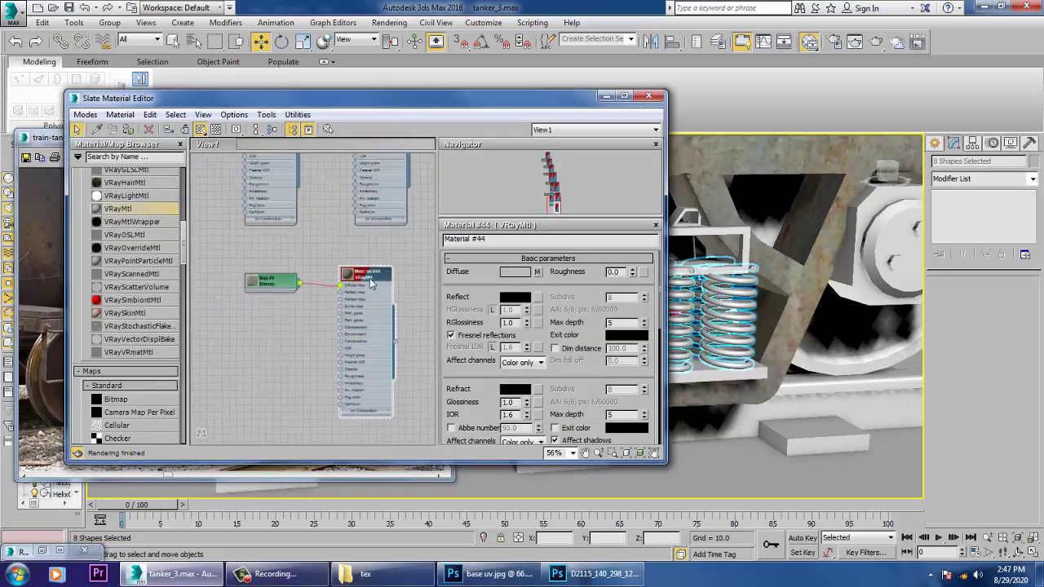
click(129, 131)
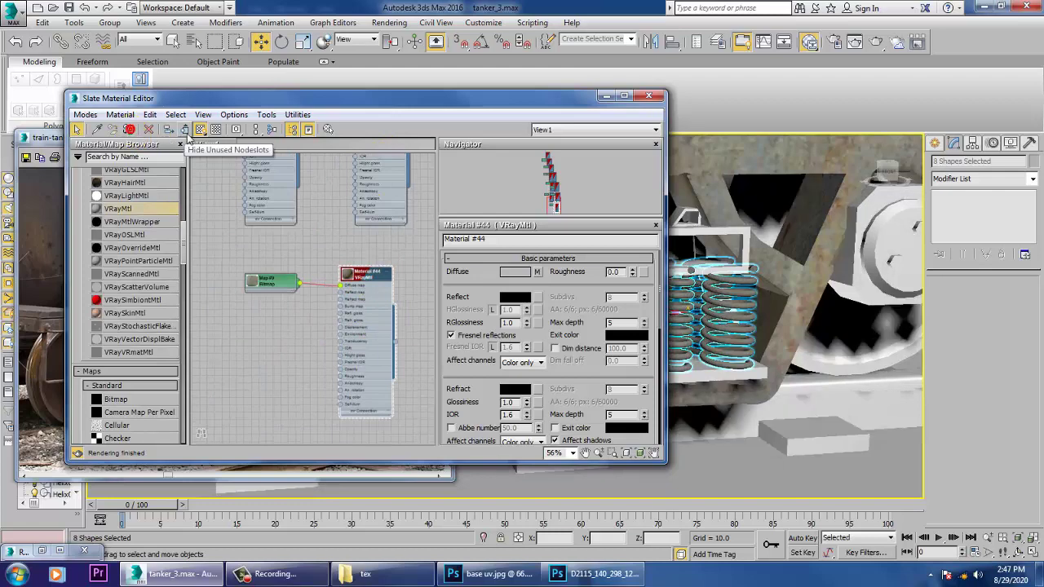
click(605, 95)
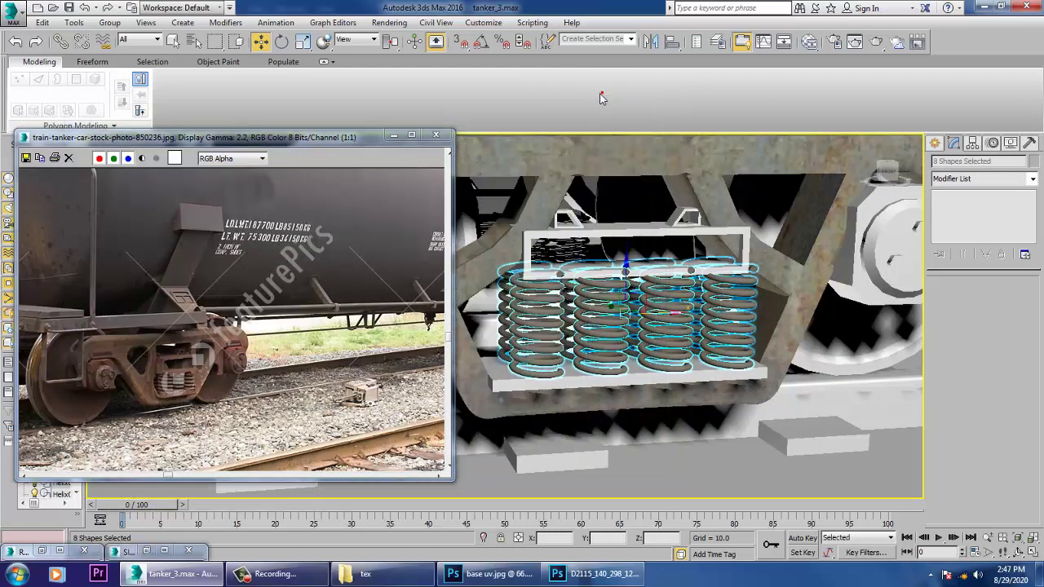
Add a UVW Map modifier with Box mapping to the springs, deselect them and check the texture up close
click(1030, 180)
key(u)
click(1000, 433)
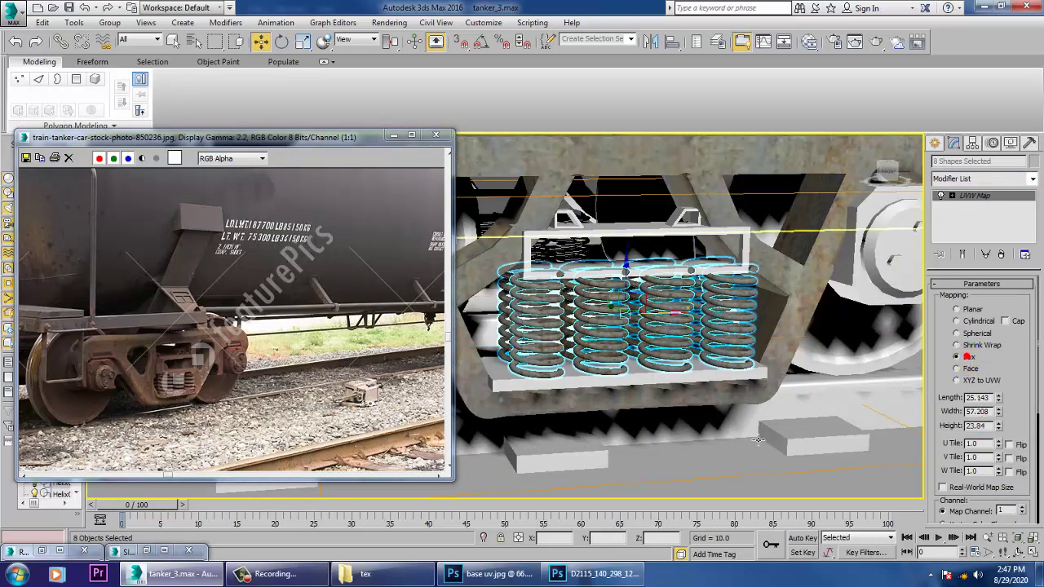
click(722, 459)
scroll(643, 358, up, 6)
scroll(643, 359, down, 6)
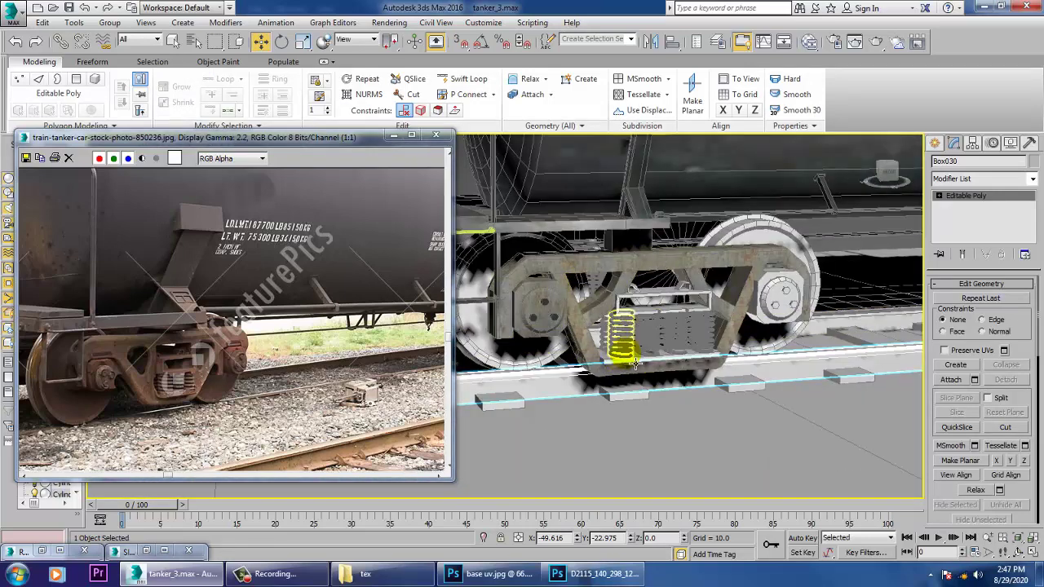
scroll(628, 359, up, 5)
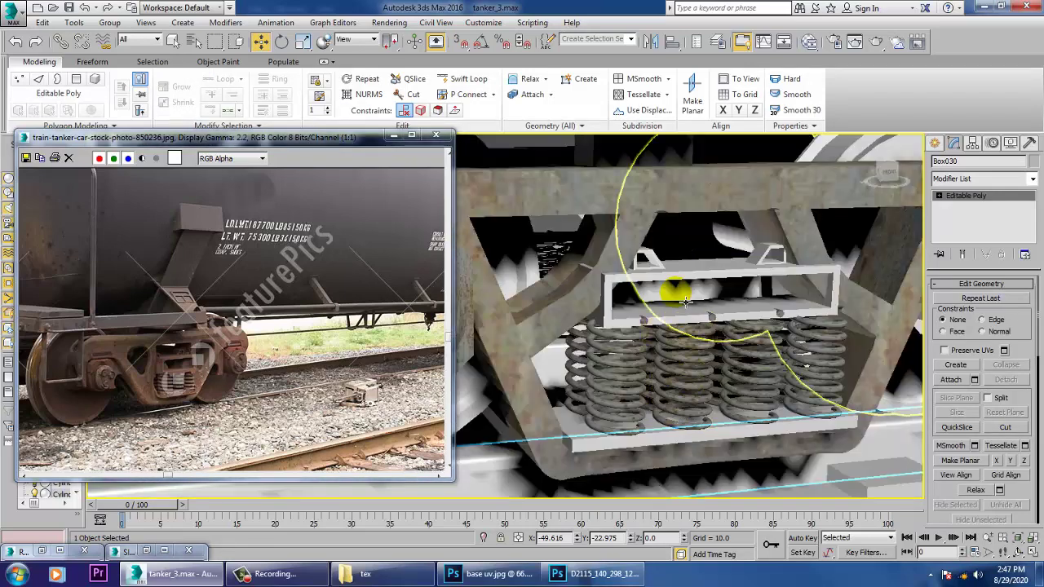
Delete the untextured axle box, round cap and bolts from the second wheel
scroll(758, 334, down, 4)
middle_drag(820, 266, 833, 381)
click(816, 311)
ctrl+click(837, 338)
ctrl+click(844, 346)
click(795, 337)
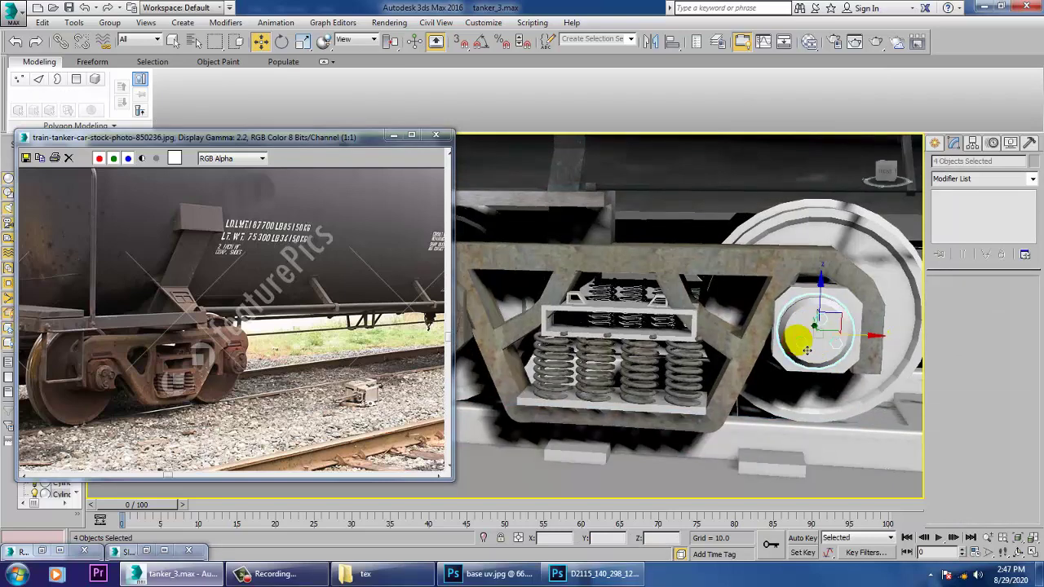
key(Delete)
Copy the first wheel's textured axle box, cap and three bolts along X onto the second wheel, within the frame's end bracket
middle_drag(721, 326, 916, 327)
click(656, 305)
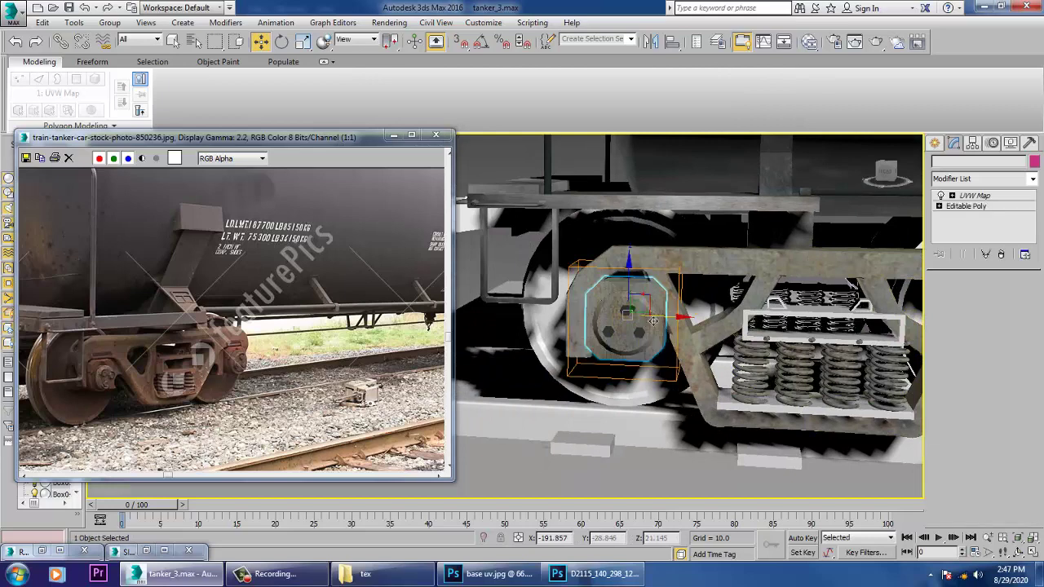
ctrl+click(650, 330)
ctrl+click(633, 319)
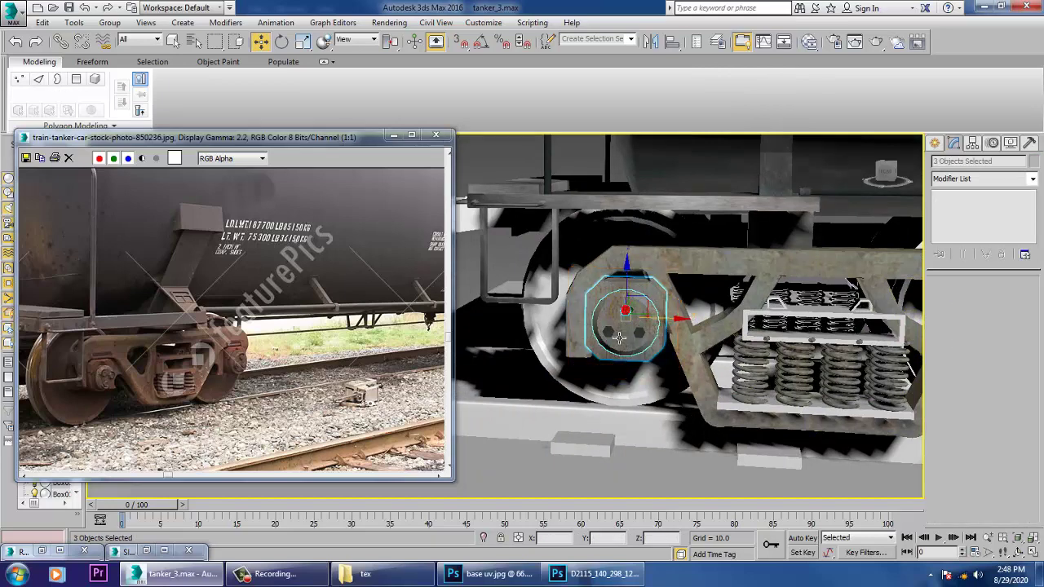
ctrl+click(650, 339)
drag(684, 331, 925, 326)
click(520, 342)
mouse_move(589, 336)
middle_down()
mouse_move(455, 353)
mouse_move(518, 354)
middle_up()
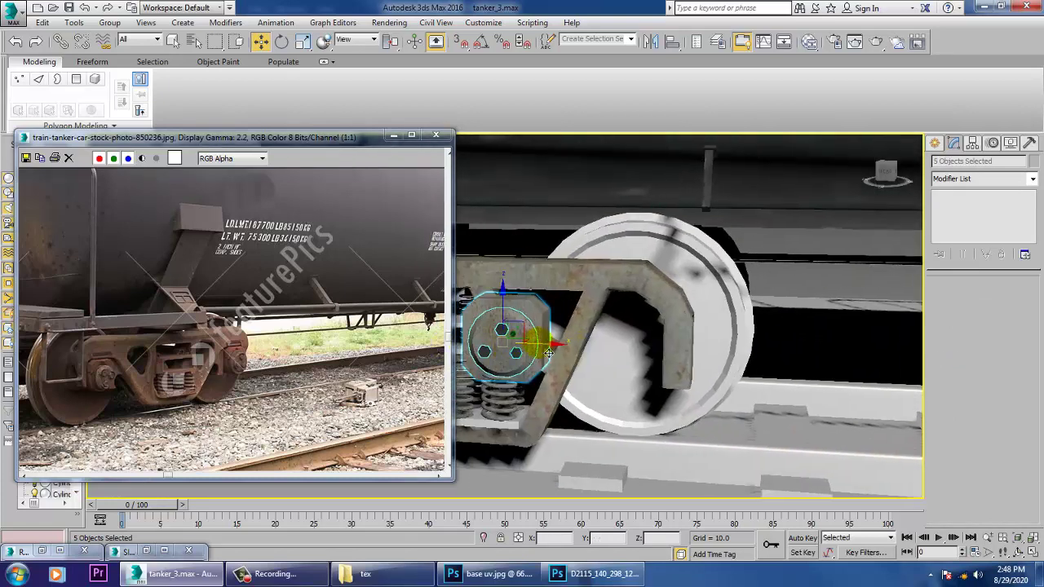
drag(553, 345, 671, 356)
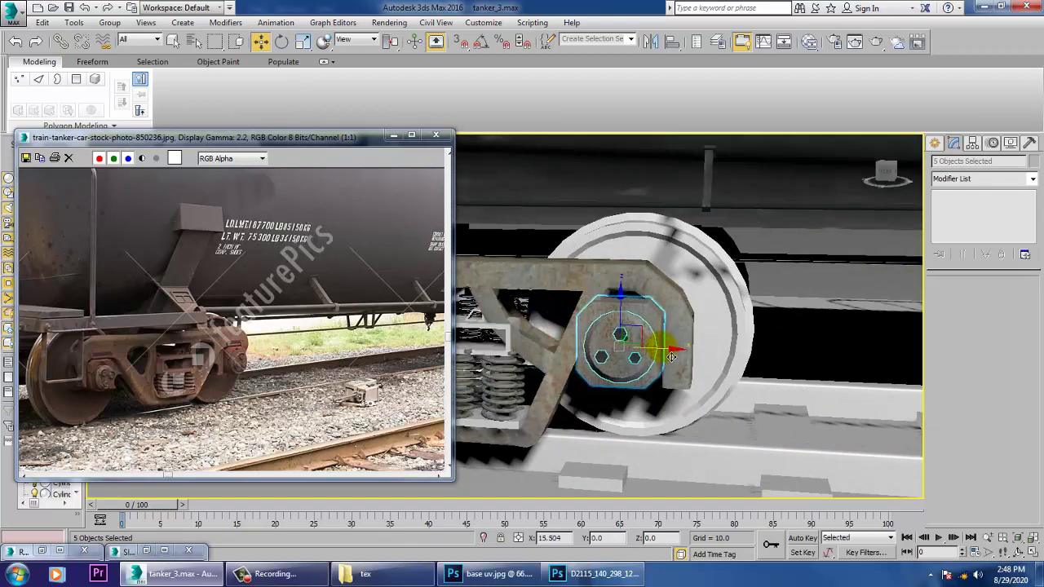
scroll(678, 361, down, 12)
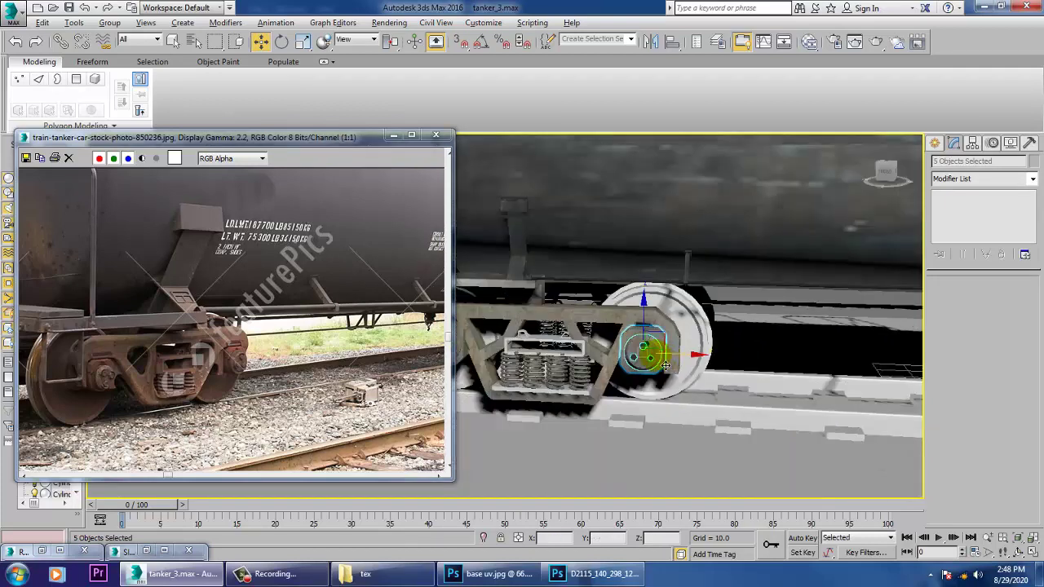
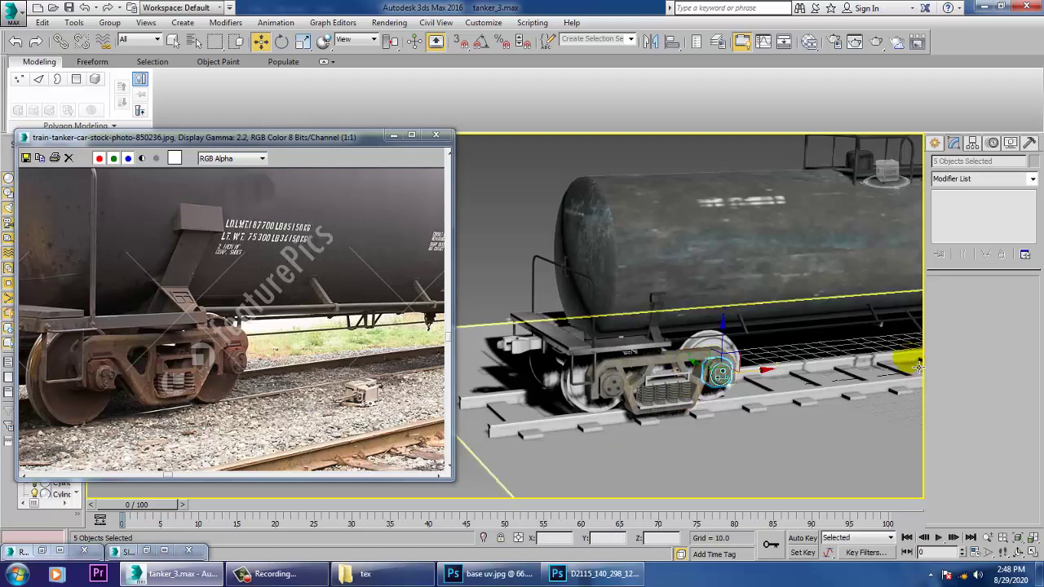
Select the hollow rectangular frame above the springs and assign Material #44 to it
alt+middle_drag(710, 374, 731, 369)
scroll(731, 370, up, 4)
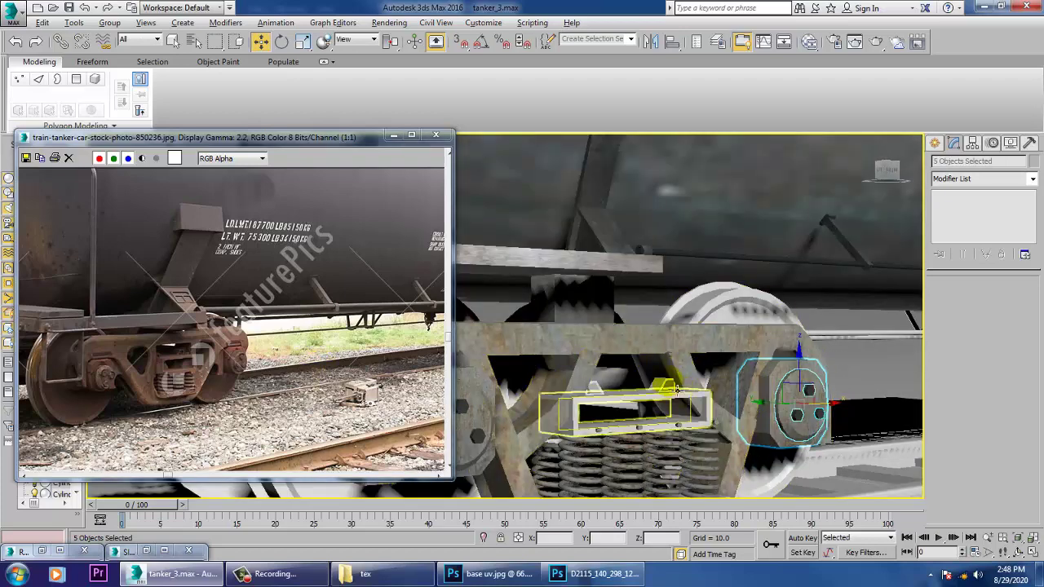
mouse_move(662, 454)
alt+middle_down()
mouse_move(692, 443)
mouse_move(701, 456)
mouse_move(684, 408)
mouse_move(652, 440)
alt+middle_up()
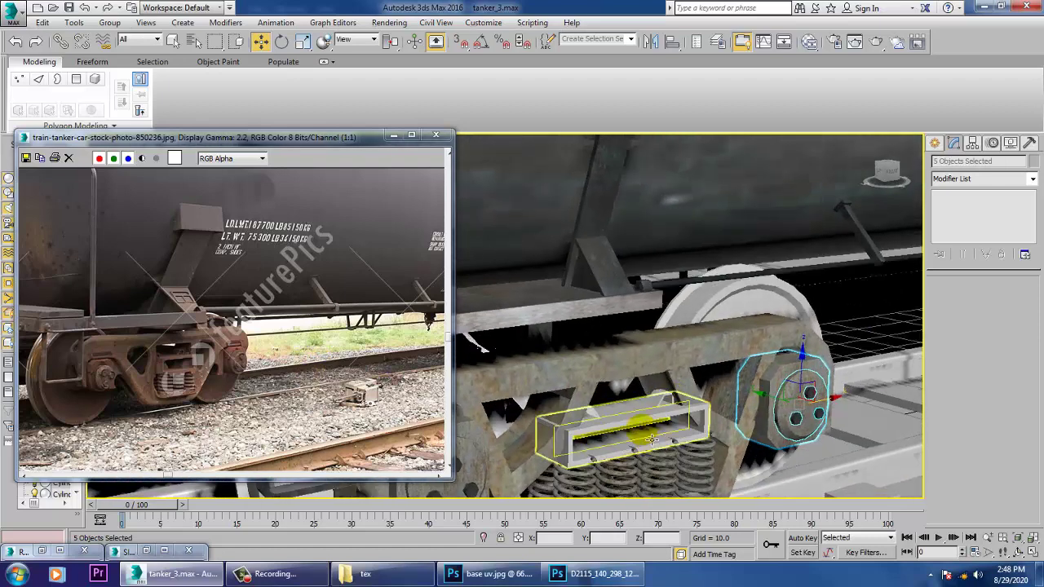
click(635, 421)
key(m)
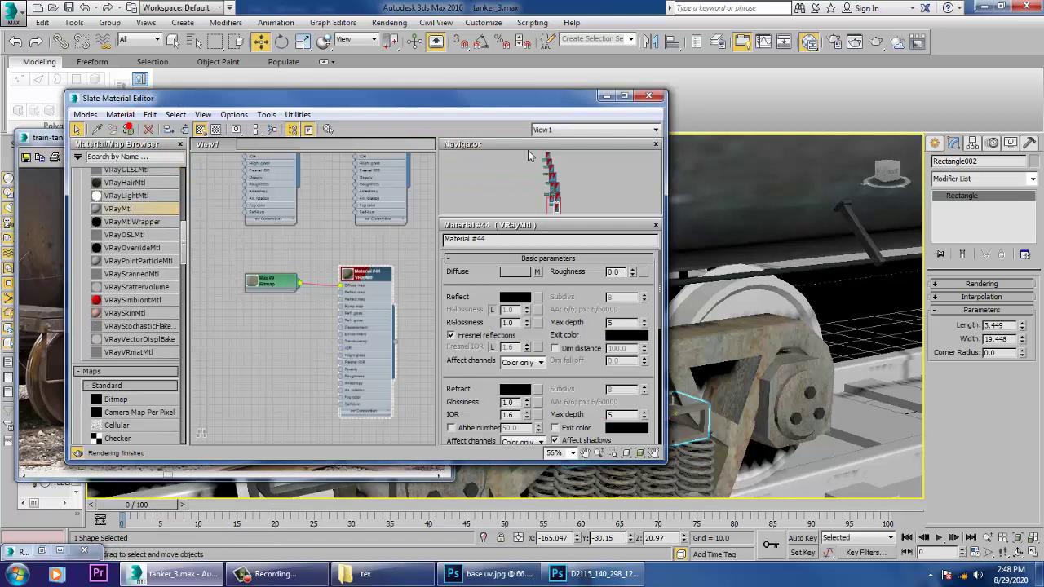
click(606, 96)
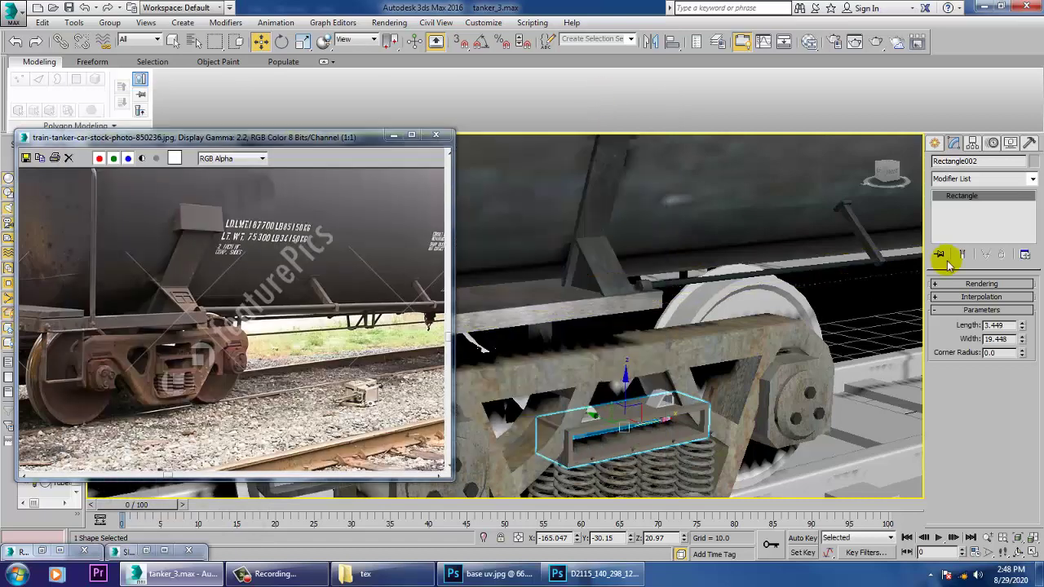
Add a UVW Map modifier with Box mapping to the rectangular frame above the springs
click(1032, 178)
key(u)
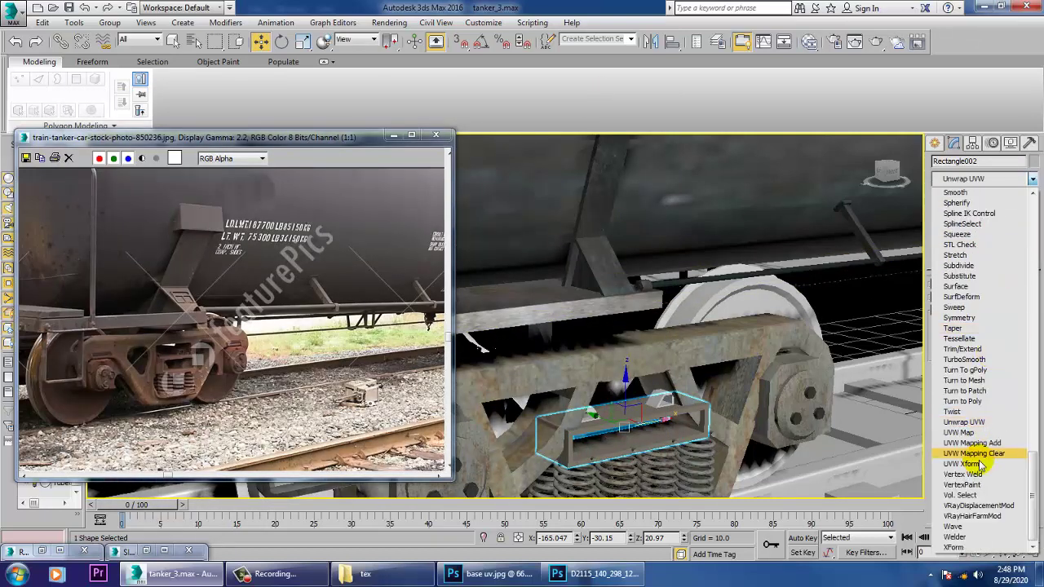
click(959, 433)
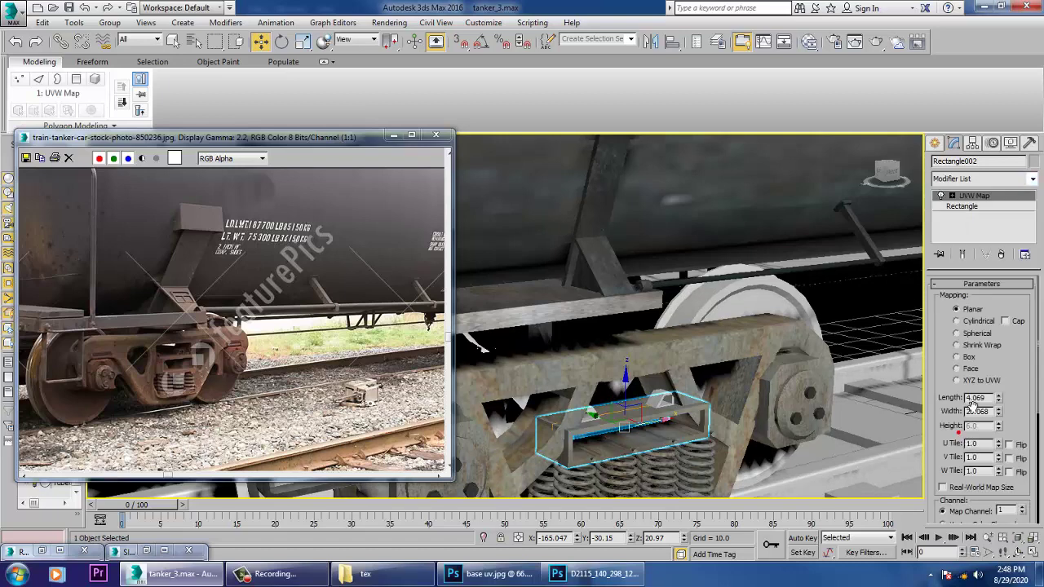
click(969, 357)
Select the first wheel pair and examine the textured truck from several angles and against the whole tanker
scroll(978, 359, down, 2)
scroll(669, 432, down, 5)
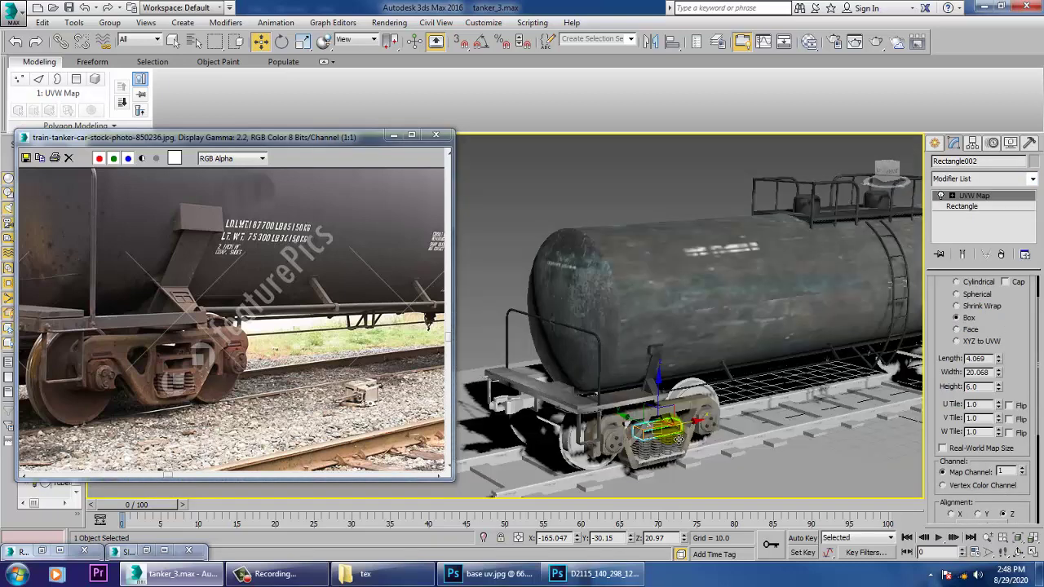
alt+middle_drag(670, 434, 772, 343)
scroll(762, 351, up, 3)
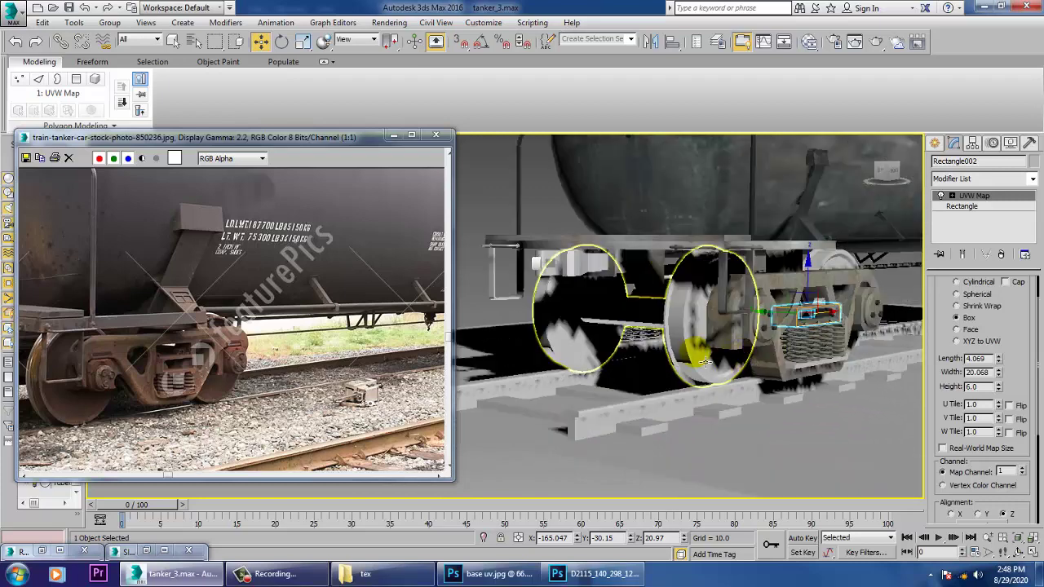
click(704, 362)
alt+middle_drag(704, 362, 826, 336)
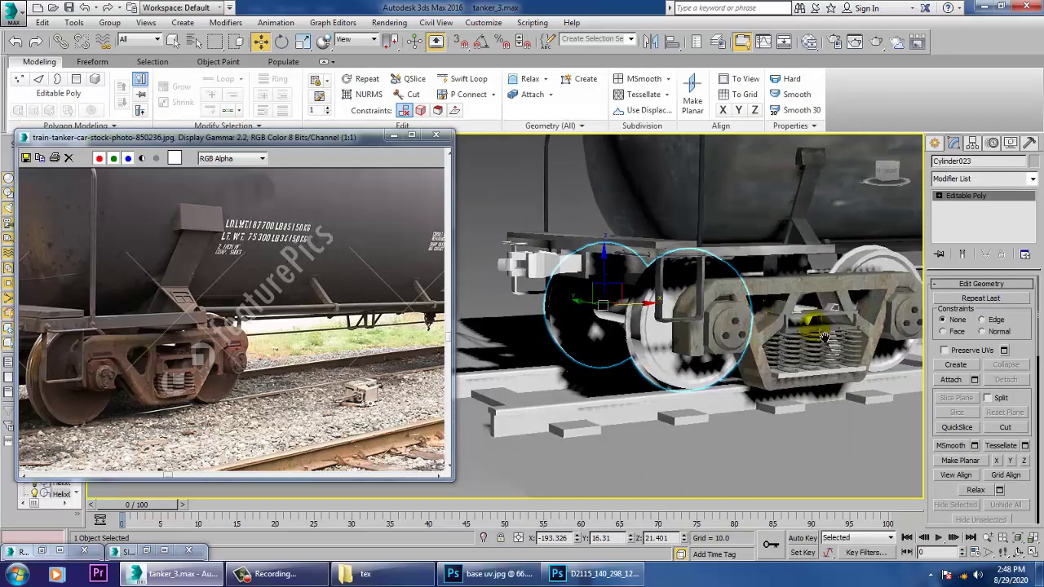
scroll(669, 377, down, 8)
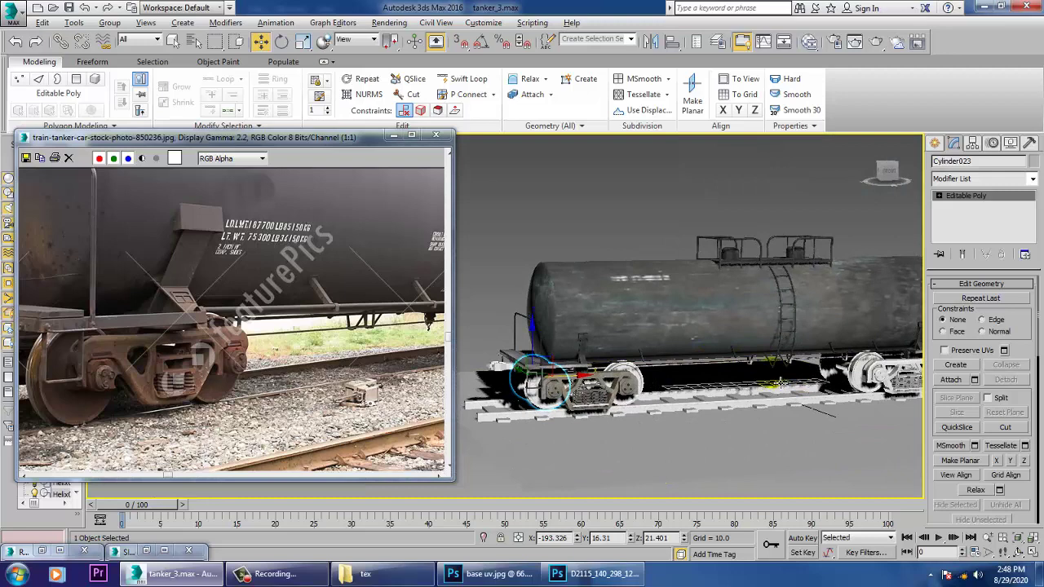
Select the first half of the untextured truck at the tanker's other end: side frame, axle cap with bolts, and first springs
alt+middle_drag(871, 388, 863, 400)
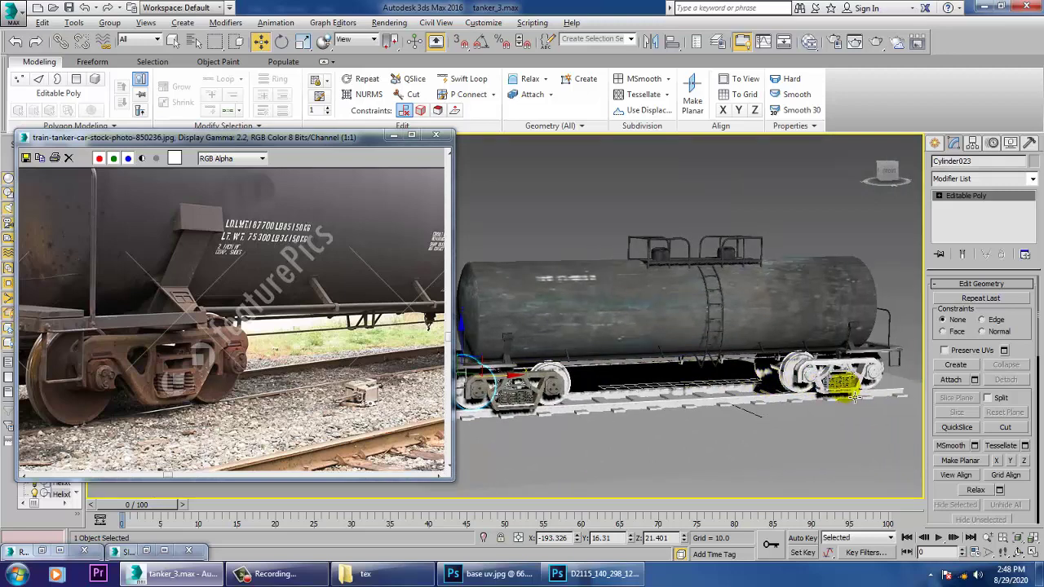
scroll(848, 391, up, 3)
scroll(816, 361, up, 10)
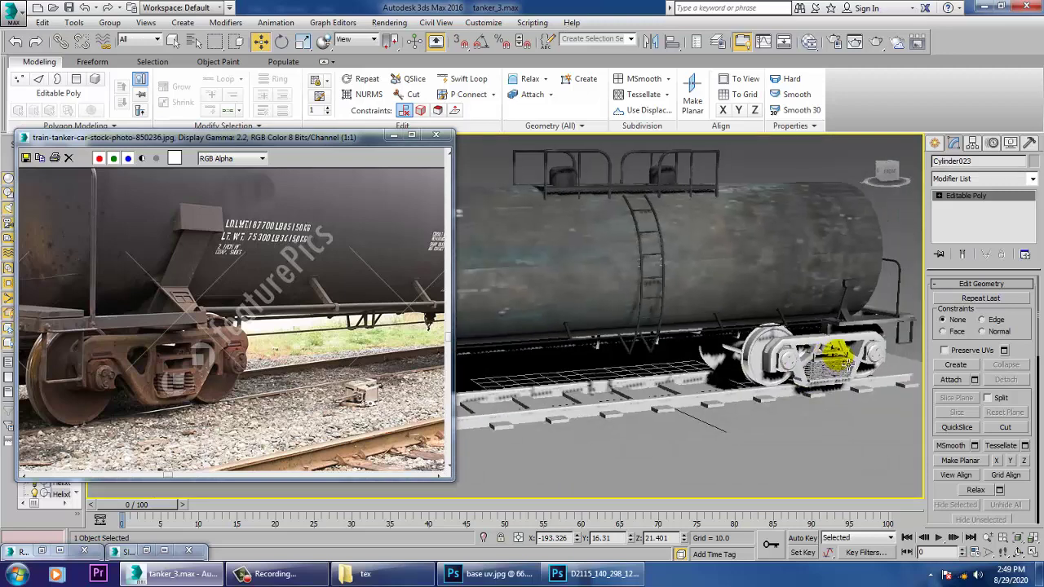
scroll(741, 429, down, 4)
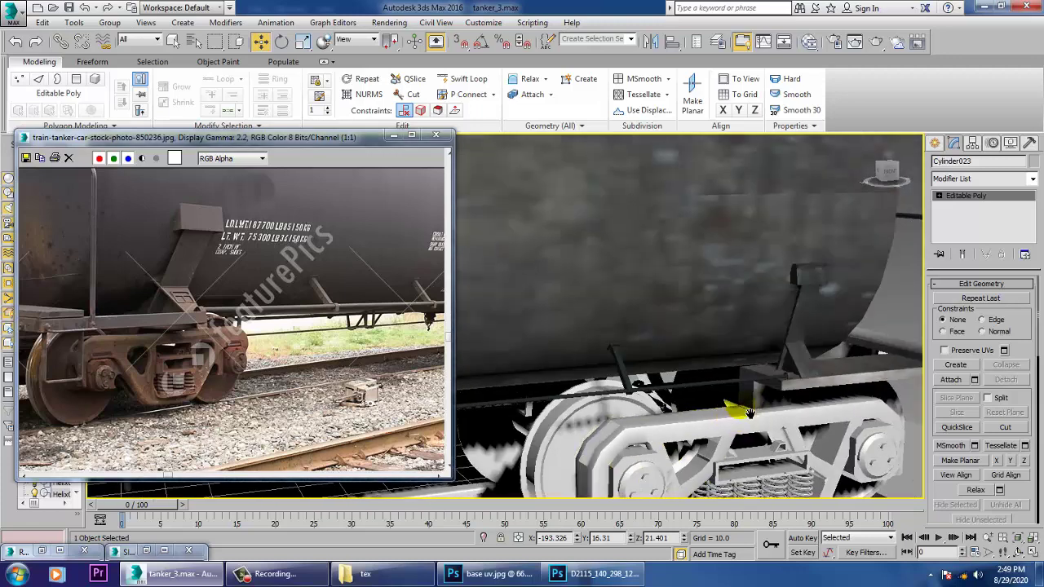
middle_drag(742, 413, 723, 318)
ctrl+click(601, 361)
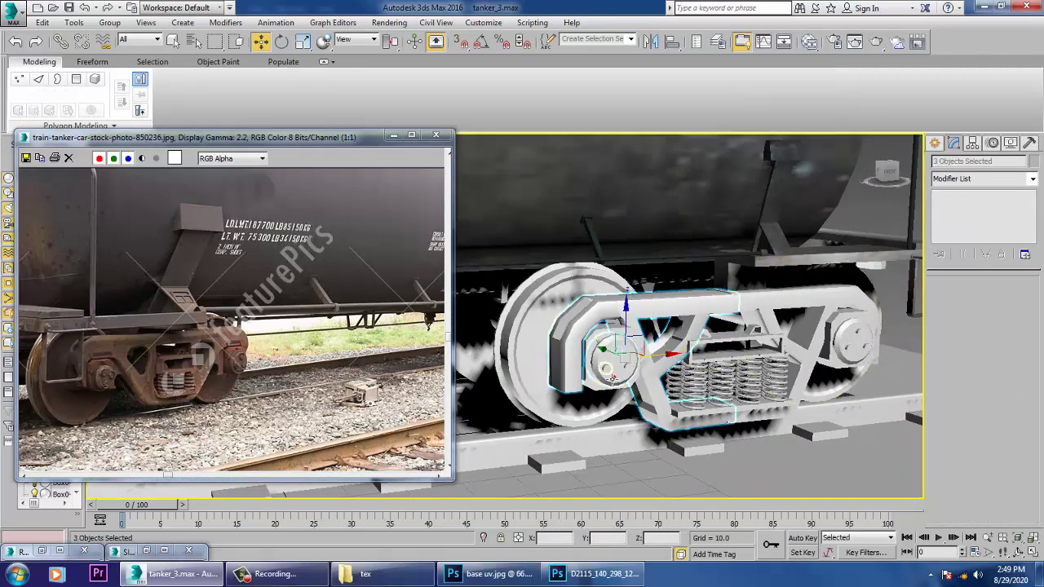
ctrl+click(595, 386)
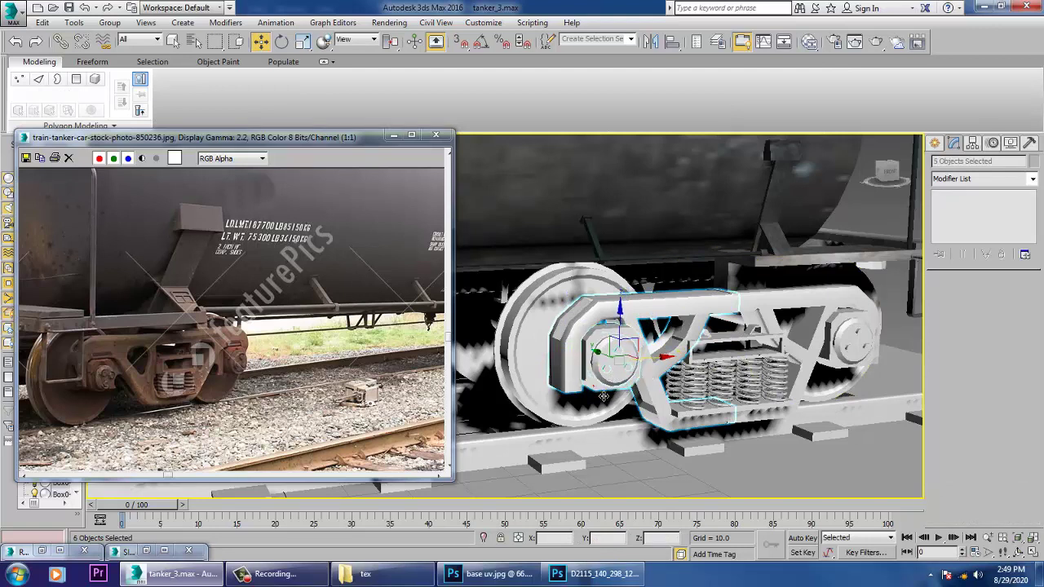
ctrl+click(715, 344)
ctrl+click(699, 404)
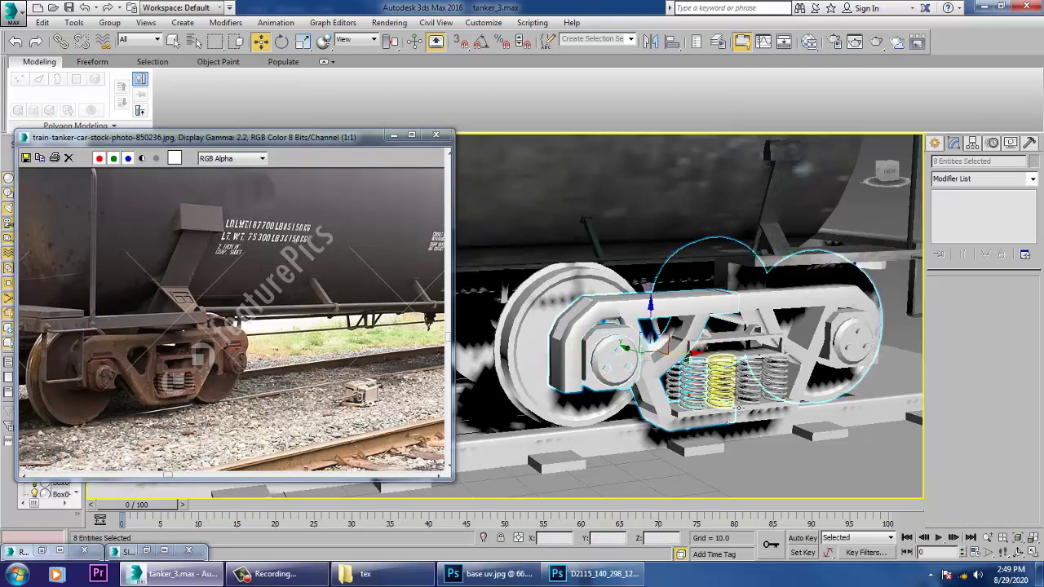
ctrl+click(738, 407)
ctrl+click(690, 404)
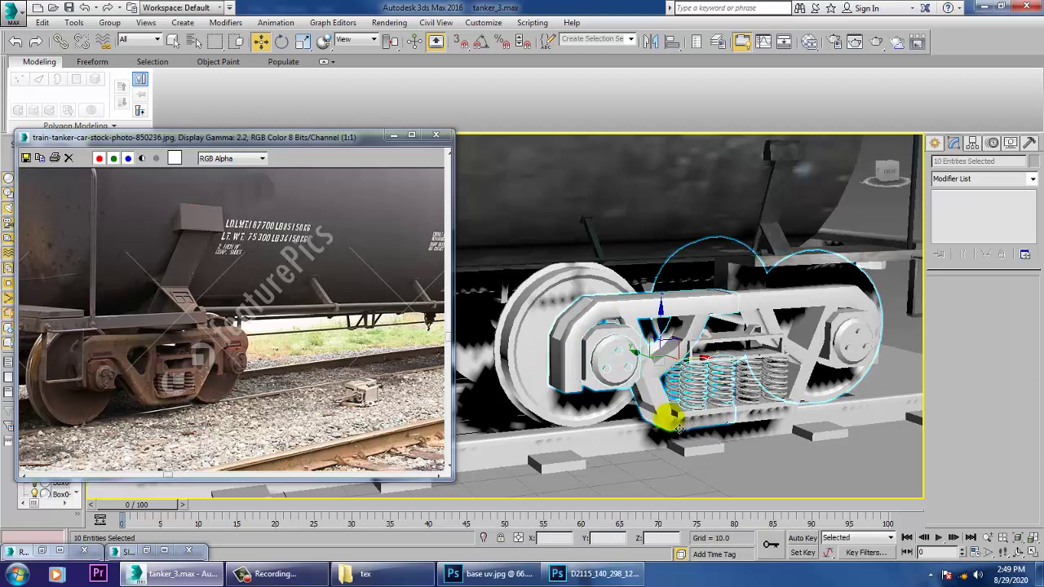
Add the untextured truck's second axle cap and bolts, other side-frame half and remaining front springs to the selection
ctrl+click(857, 335)
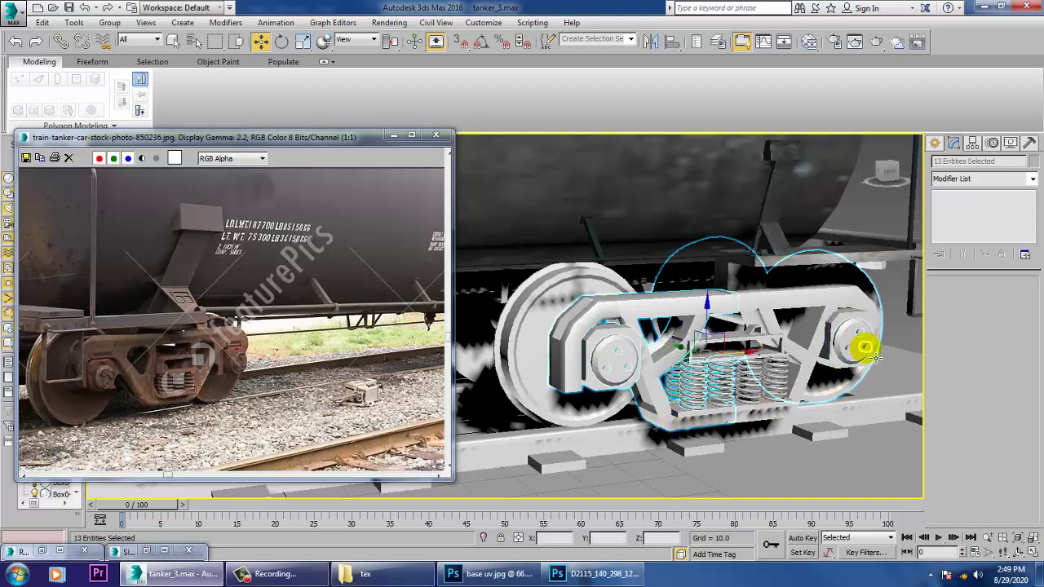
ctrl+click(858, 356)
ctrl+click(813, 352)
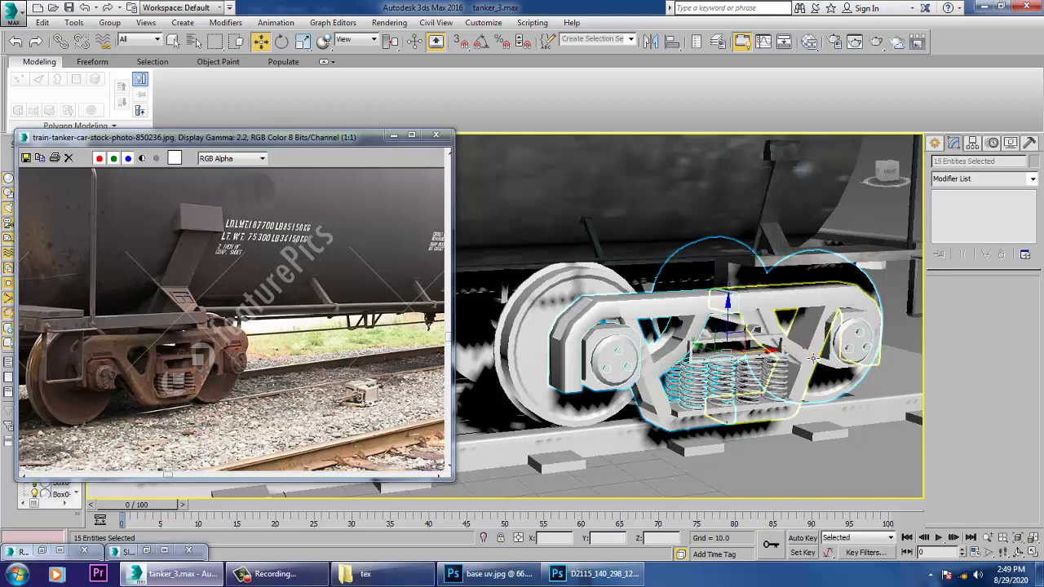
ctrl+click(774, 389)
ctrl+click(775, 382)
ctrl+click(767, 390)
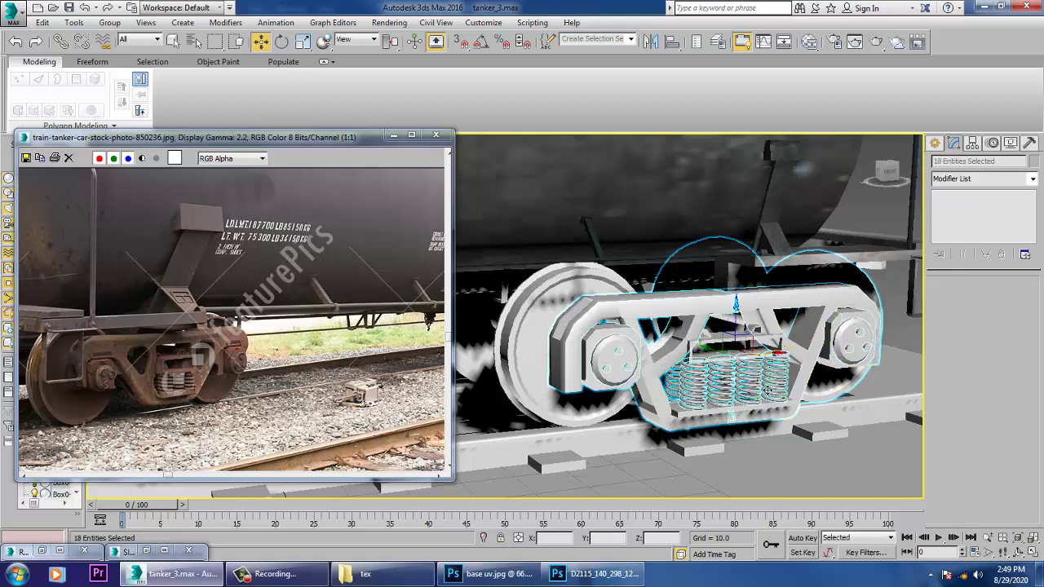
Add the hollow frame above the springs and the remaining small parts to the selection, and delete the untextured truck side
scroll(746, 356, up, 4)
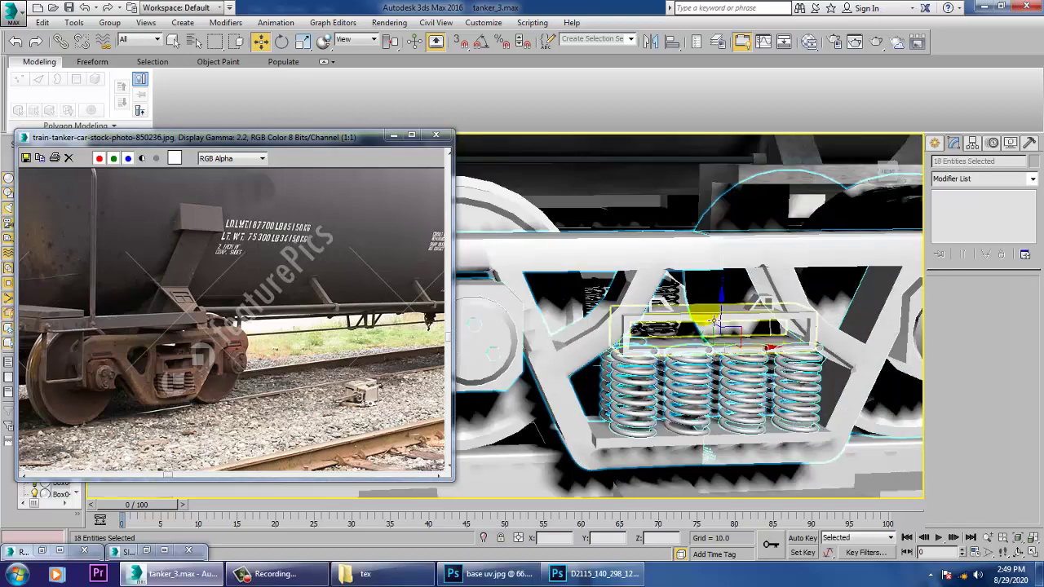
ctrl+click(714, 320)
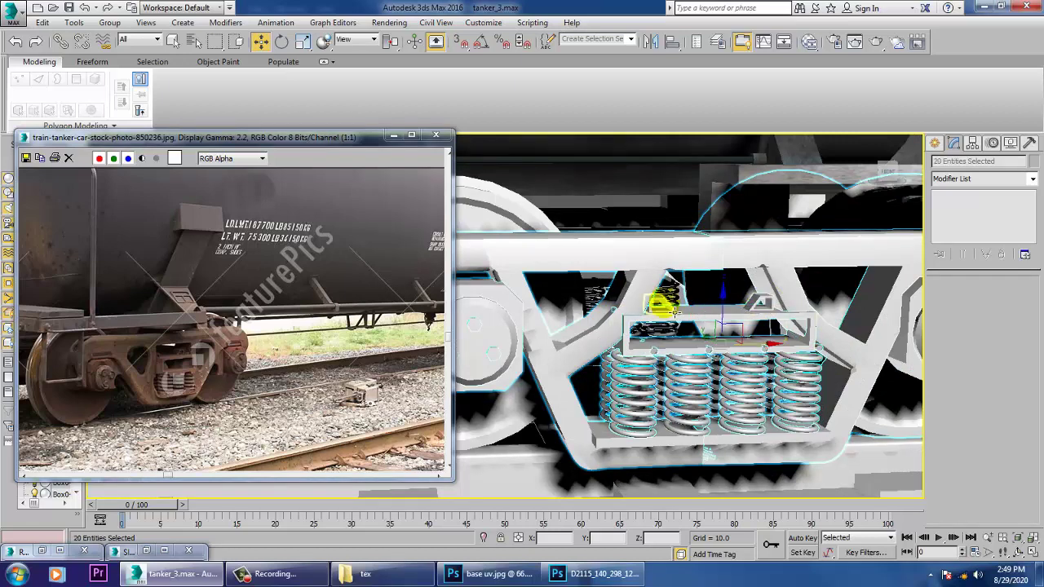
alt+middle_drag(755, 400, 739, 377)
ctrl+click(773, 398)
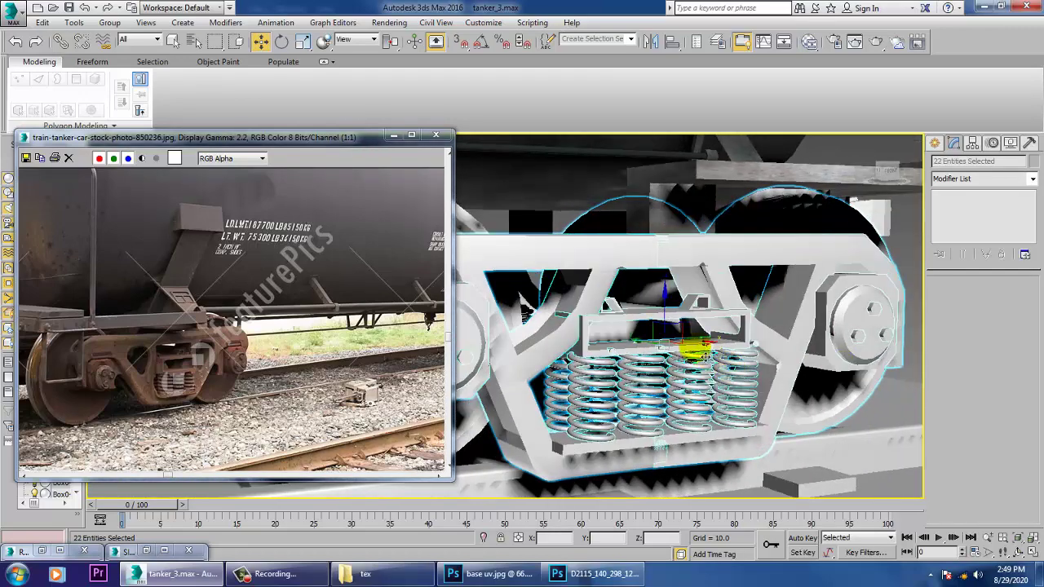
drag(708, 345, 1033, 315)
key(ctrl+z)
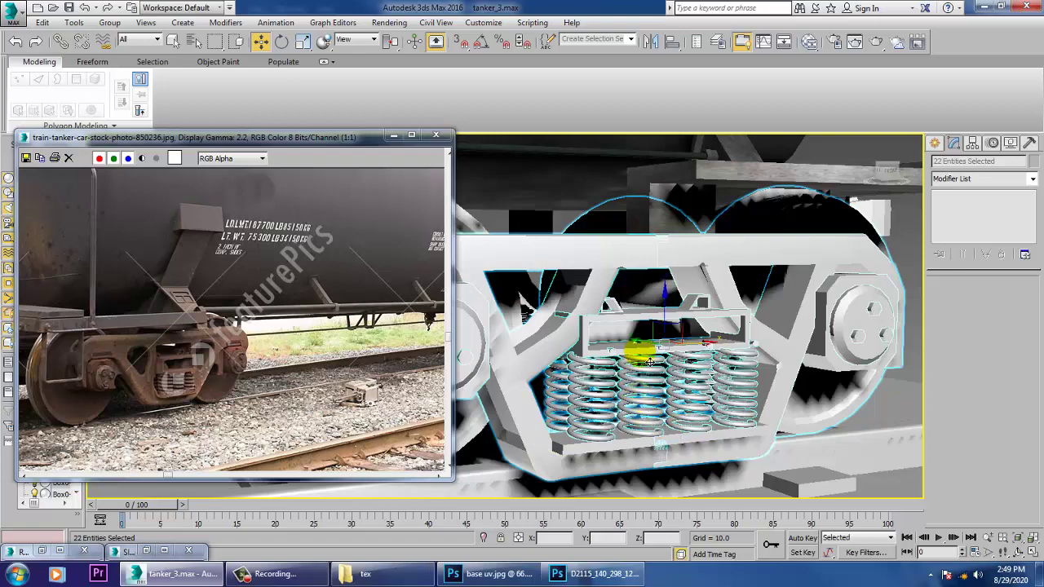
key(Delete)
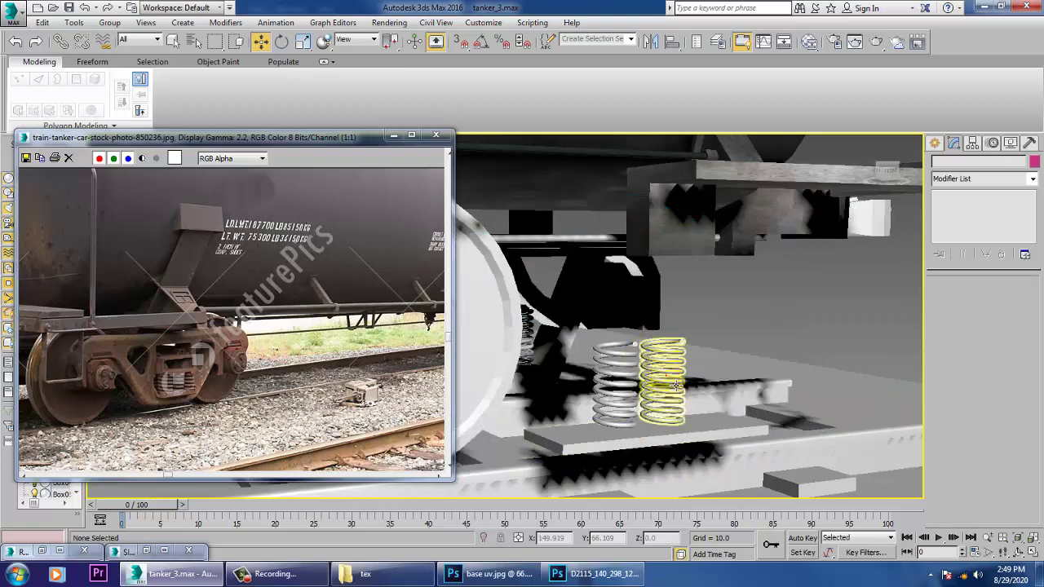
Delete the two leftover springs and the flat plate beneath them
click(662, 384)
ctrl+click(616, 384)
ctrl+click(652, 447)
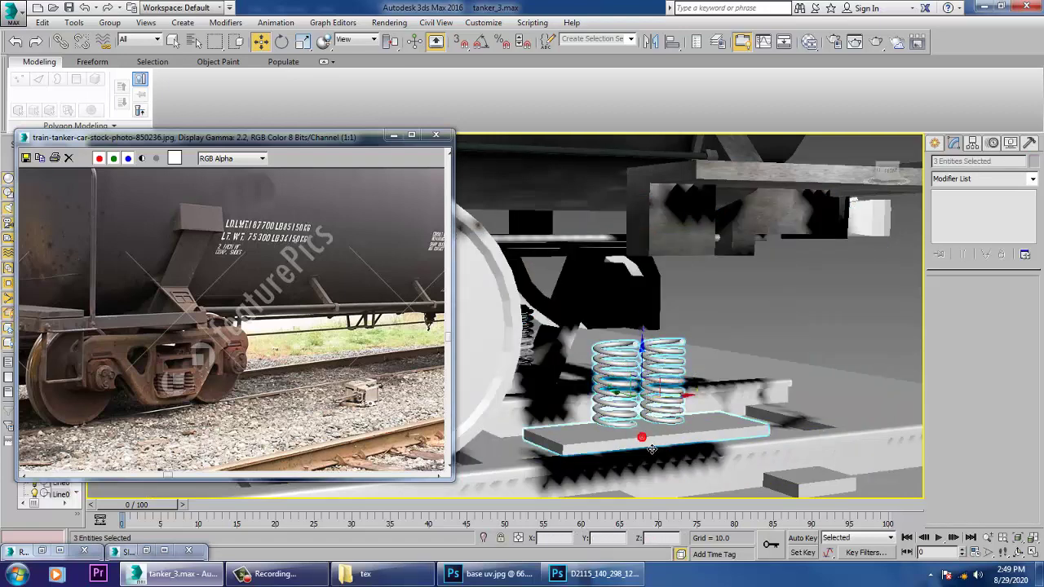
key(Delete)
scroll(634, 426, down, 5)
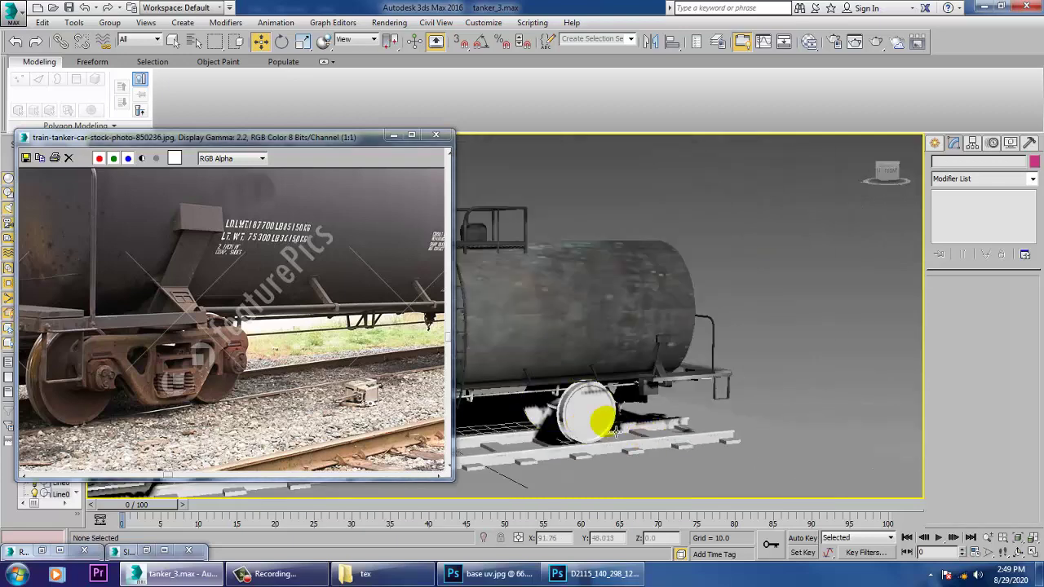
On the textured truck, select the side frame, first axle cap with its bolts, first springs, hollow spring frame and base plate
scroll(867, 383, up, 3)
alt+middle_drag(868, 390, 769, 400)
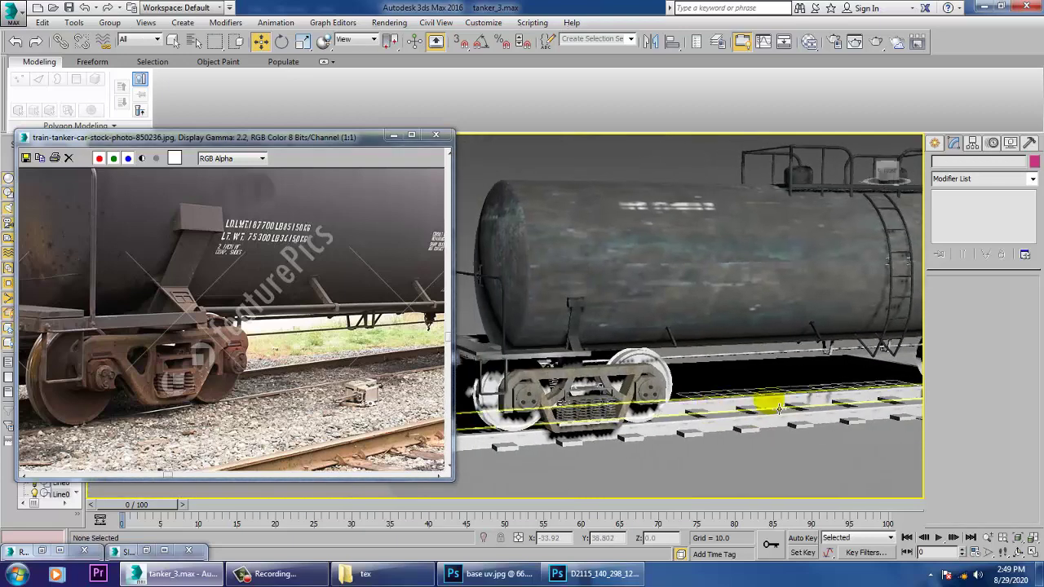
alt+middle_drag(694, 417, 681, 405)
scroll(684, 404, up, 5)
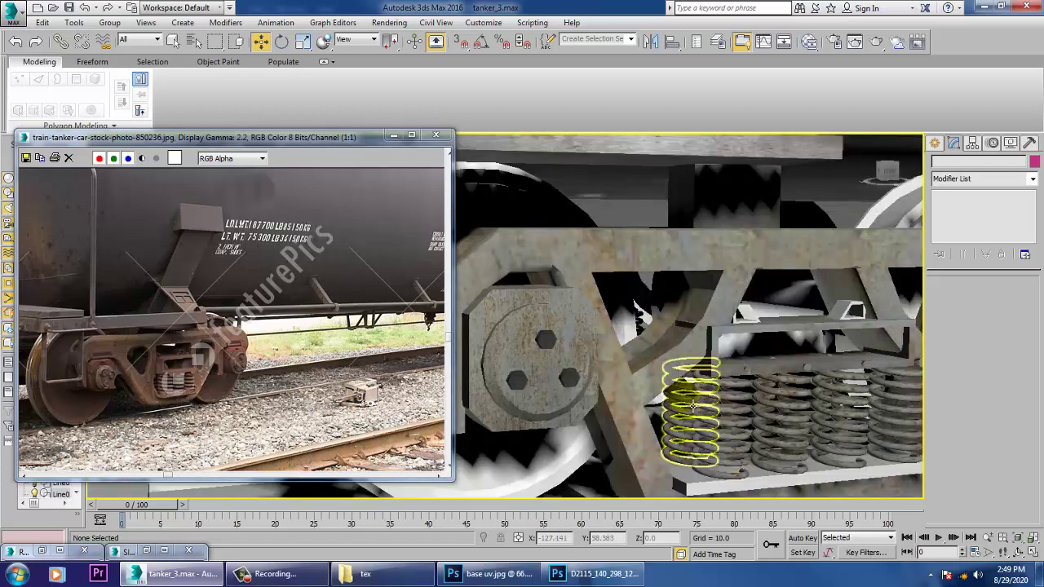
click(552, 359)
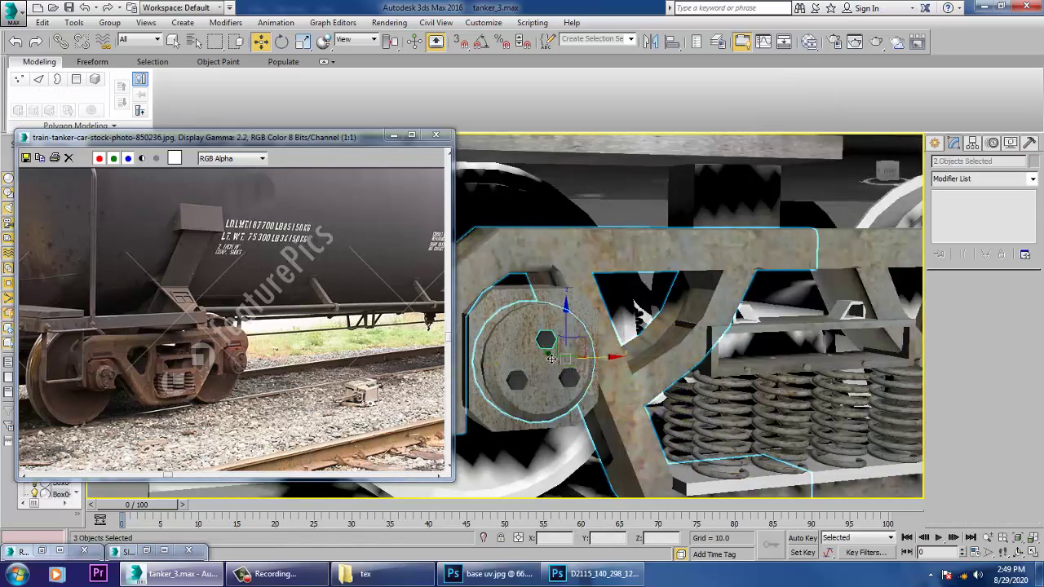
ctrl+click(525, 392)
ctrl+click(569, 376)
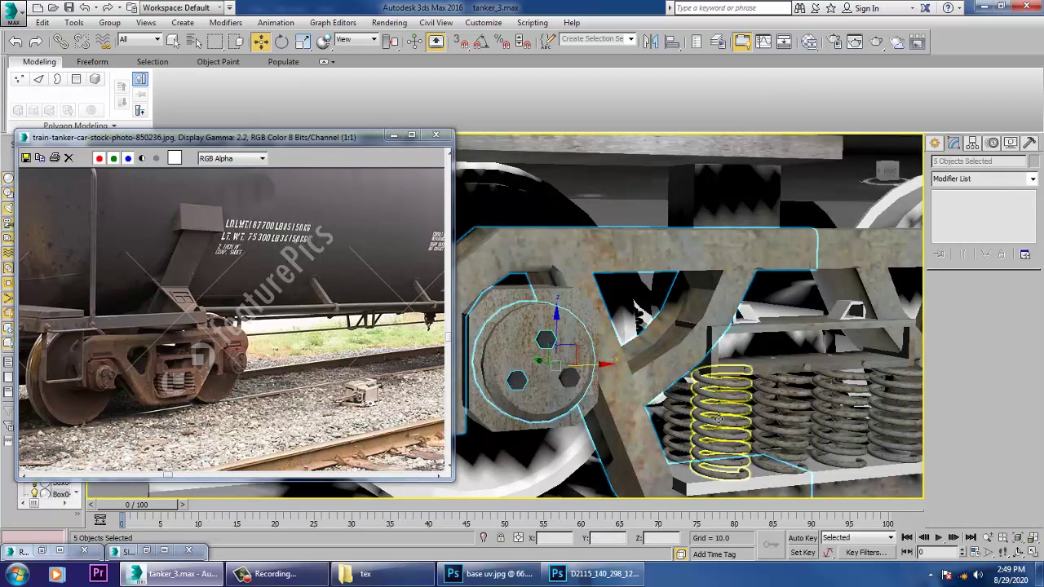
ctrl+click(719, 420)
ctrl+click(758, 351)
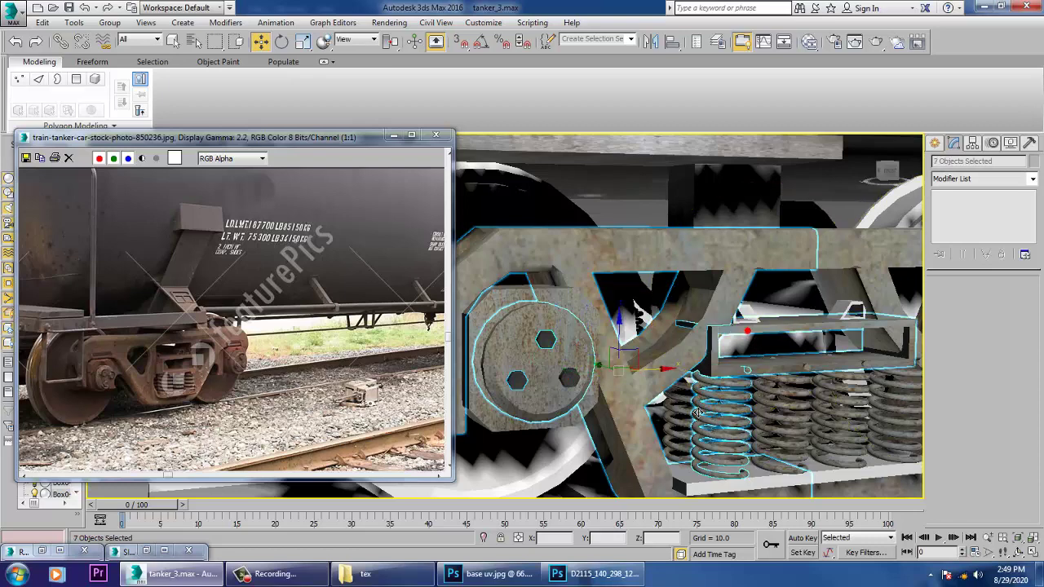
ctrl+click(697, 413)
ctrl+click(687, 489)
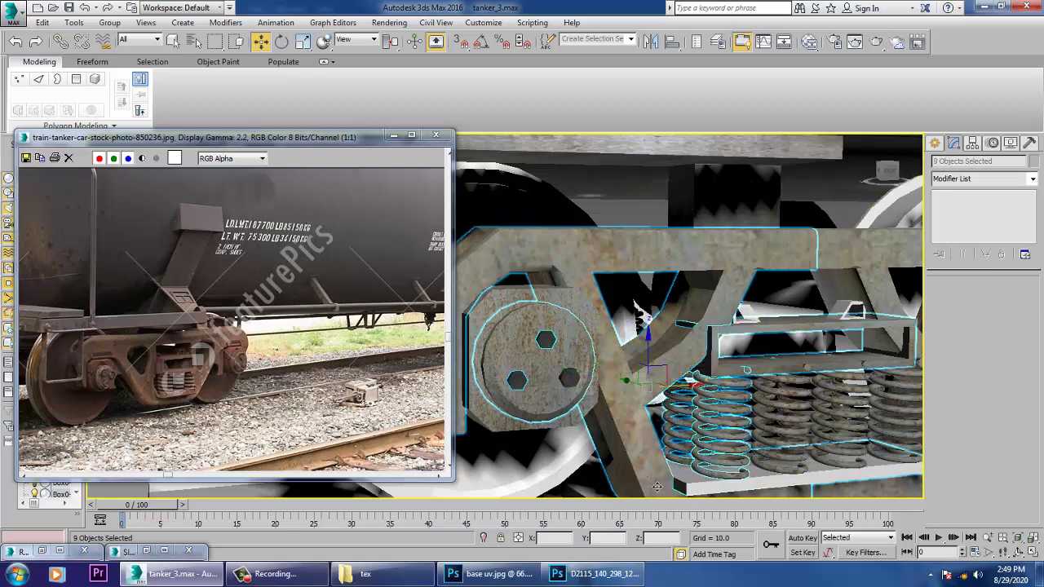
ctrl+click(591, 335)
Add the other side-frame half, the two small brackets above the springs, and the remaining front and rear springs to the selection
alt+middle_drag(710, 371, 693, 345)
ctrl+click(747, 293)
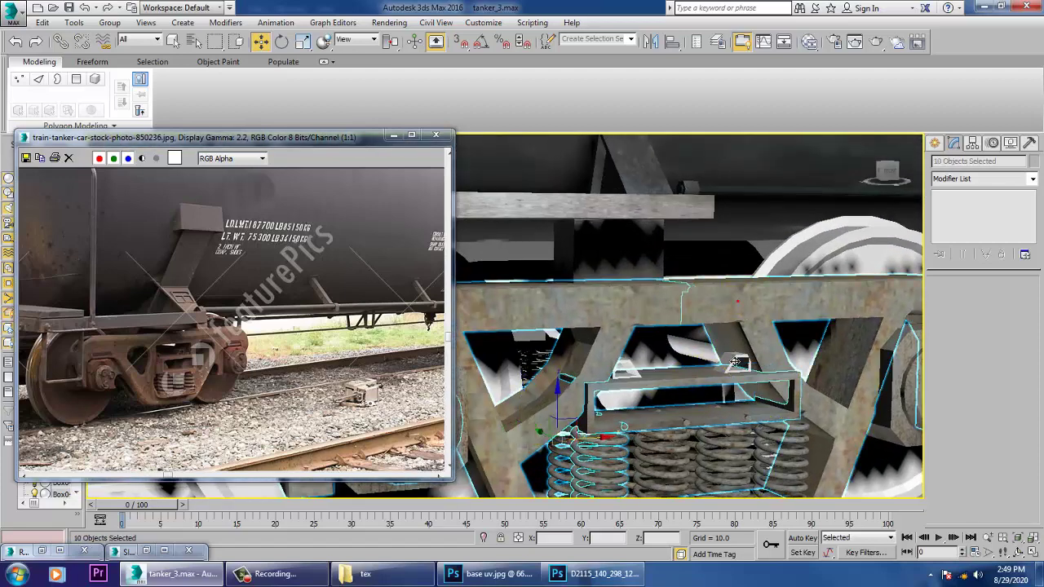
ctrl+click(742, 370)
ctrl+click(641, 374)
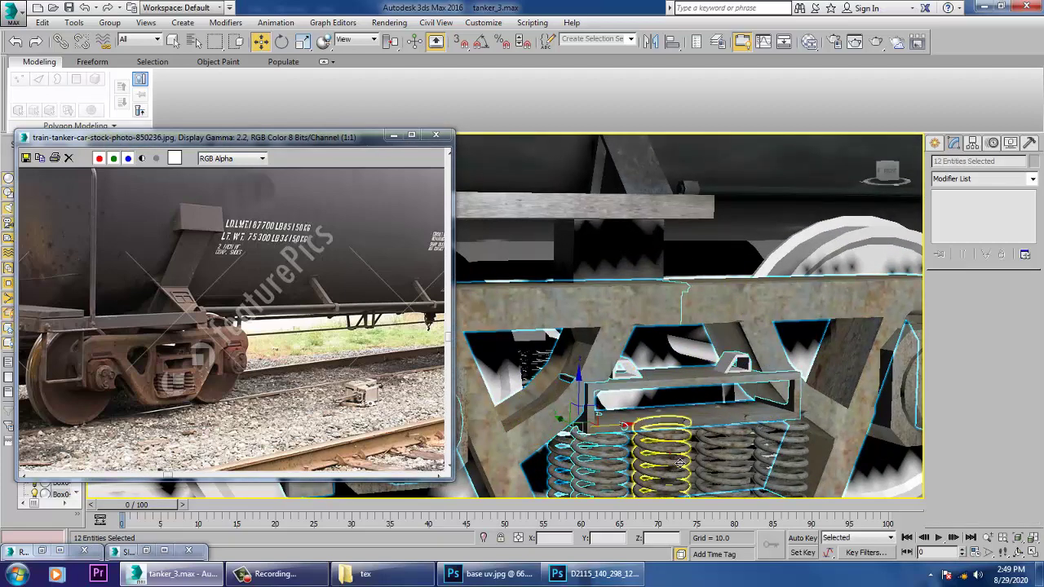
ctrl+click(664, 461)
ctrl+click(722, 461)
ctrl+click(780, 461)
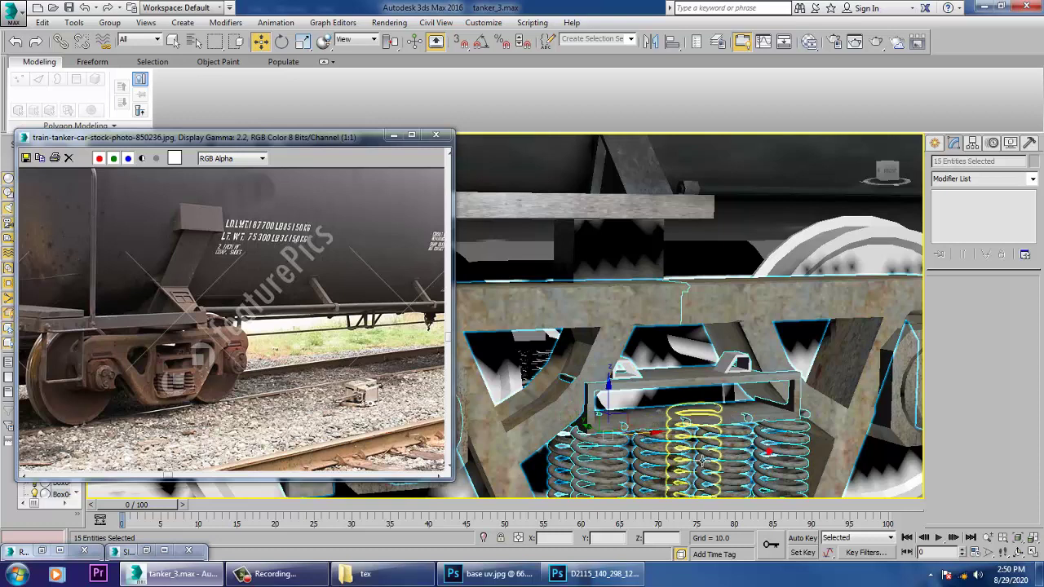
ctrl+click(694, 462)
ctrl+click(635, 470)
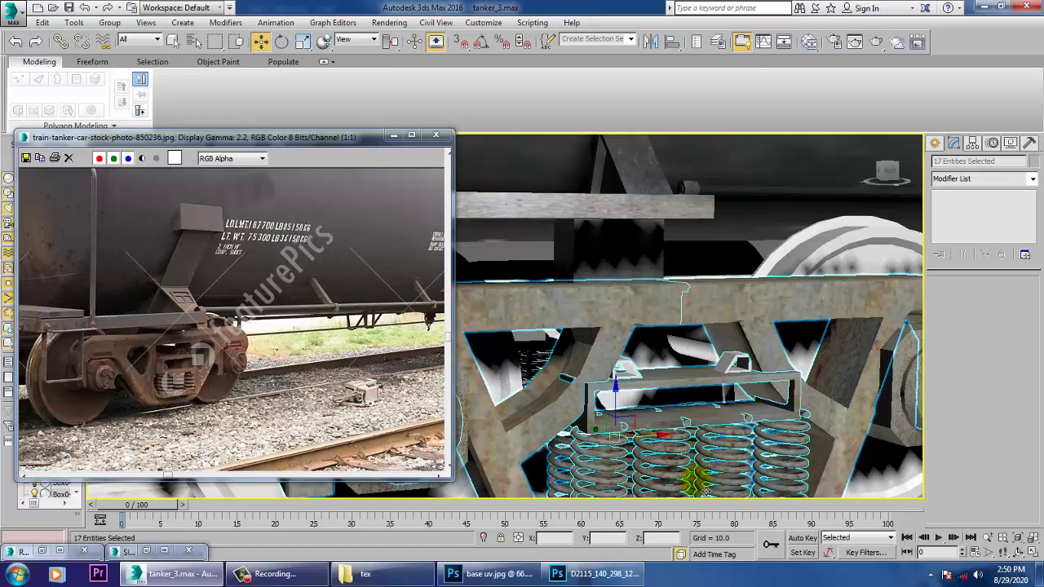
alt+drag(845, 441, 752, 375)
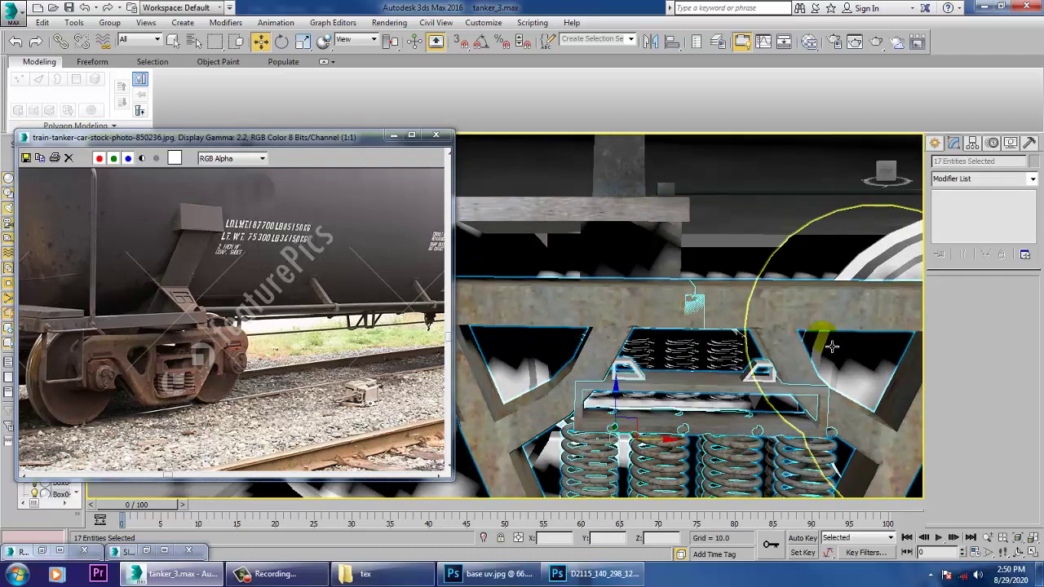
scroll(653, 315, up, 10)
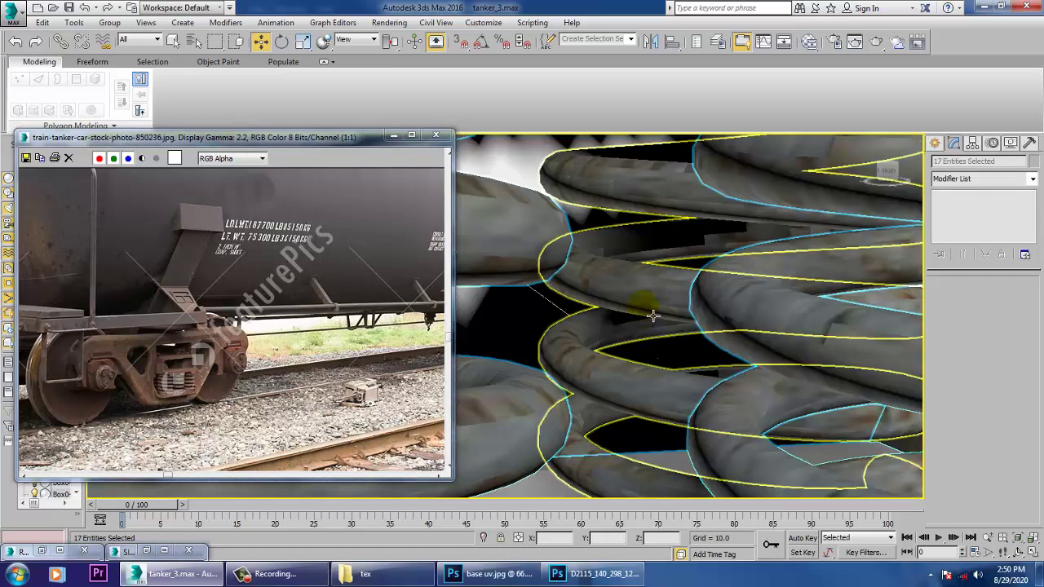
ctrl+click(655, 290)
scroll(645, 300, down, 8)
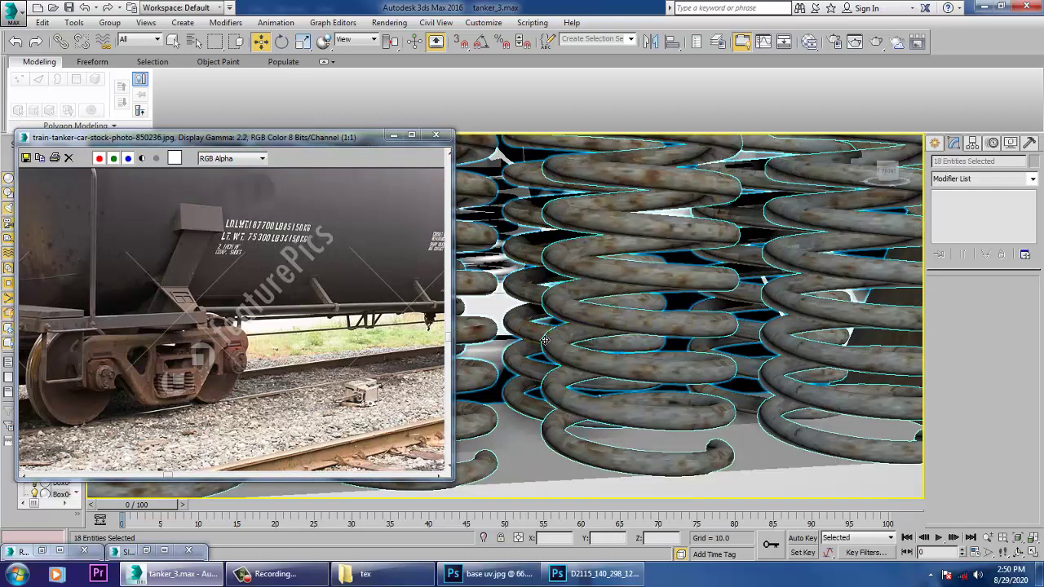
scroll(657, 327, down, 10)
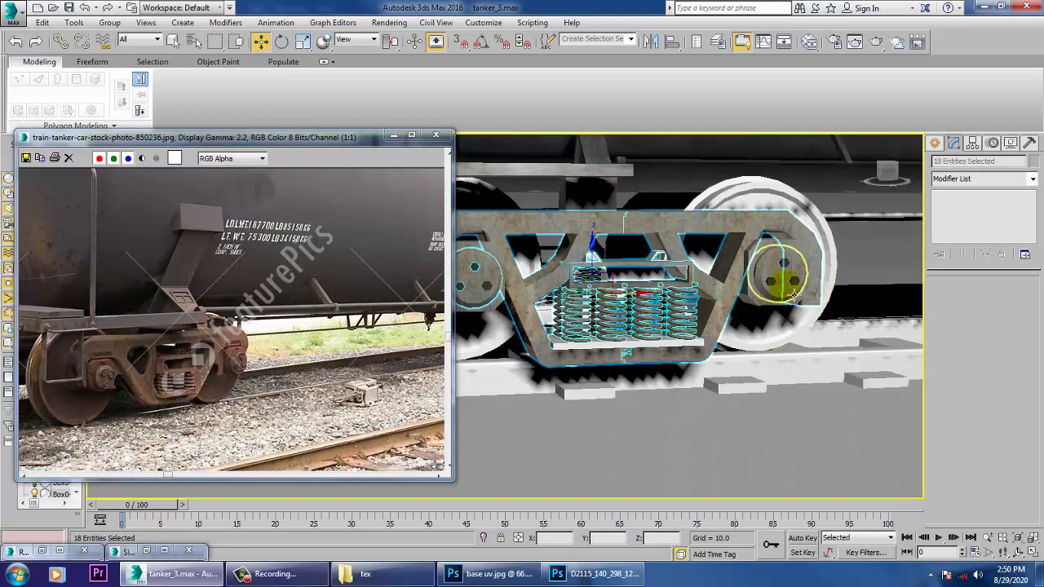
Add the second wheel's axle box, cap and three bolts to the selection, test-move the assembly along X and undo the move
ctrl+click(778, 261)
ctrl+click(776, 252)
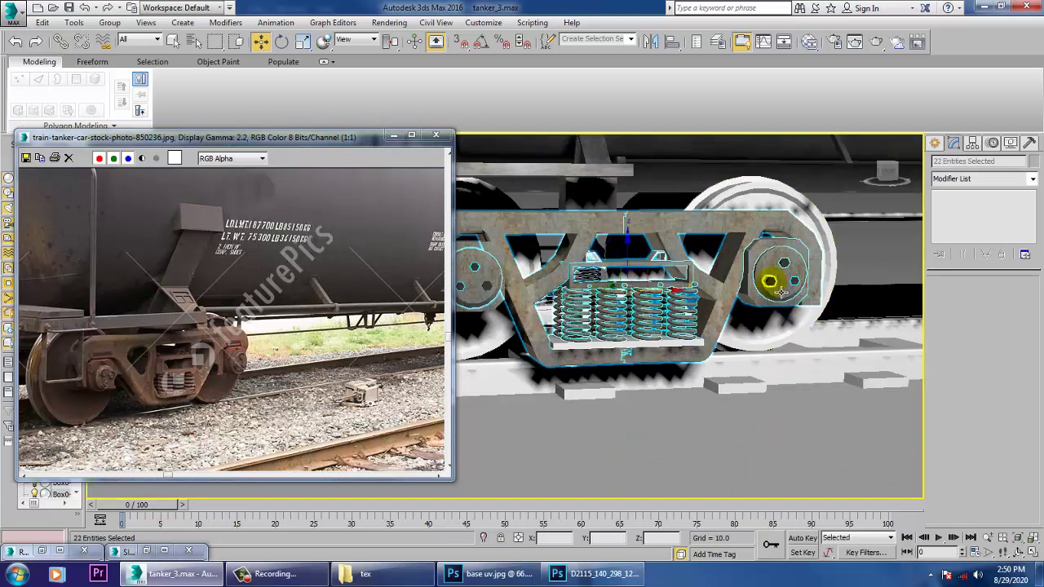
drag(719, 299, 629, 297)
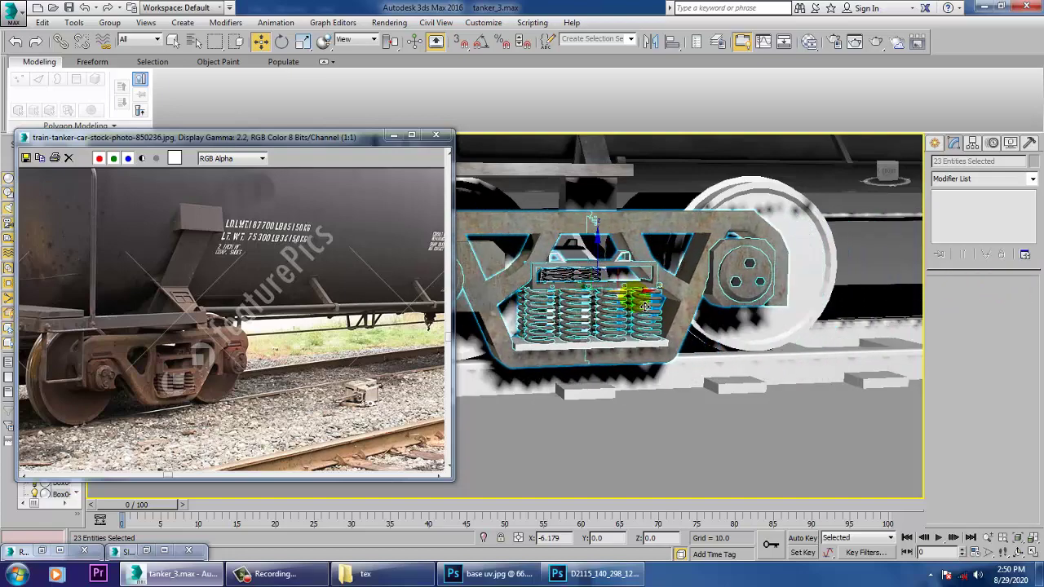
key(ctrl+z)
Copy the selected textured truck side along X to the wheel at the tanker's other end
alt+middle_drag(673, 306, 594, 367)
scroll(724, 294, down, 6)
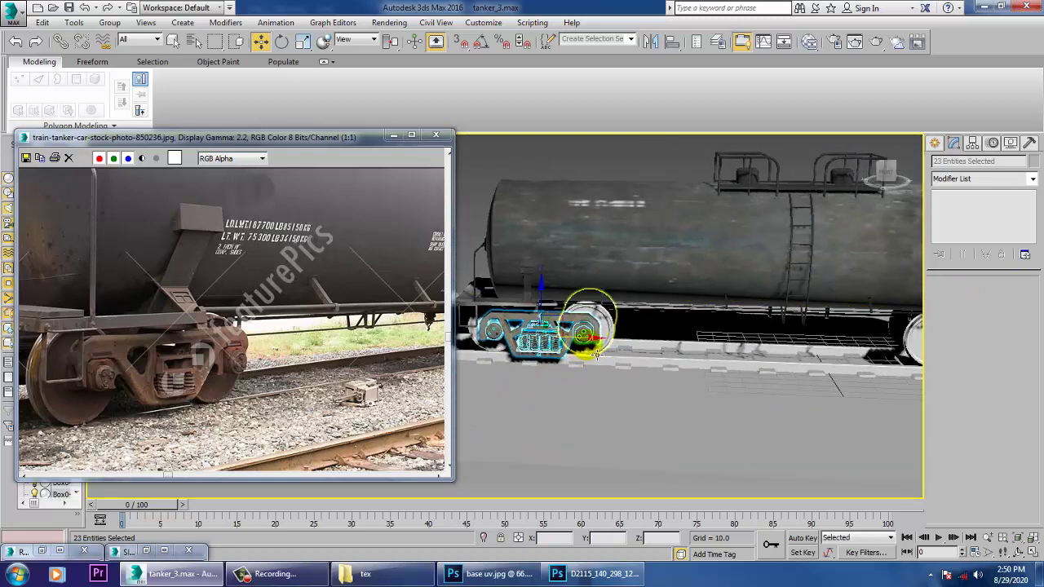
mouse_move(597, 349)
shift+mouse_down()
mouse_move(967, 337)
mouse_move(938, 338)
shift+mouse_up()
click(523, 344)
middle_drag(725, 363, 524, 378)
scroll(708, 375, up, 2)
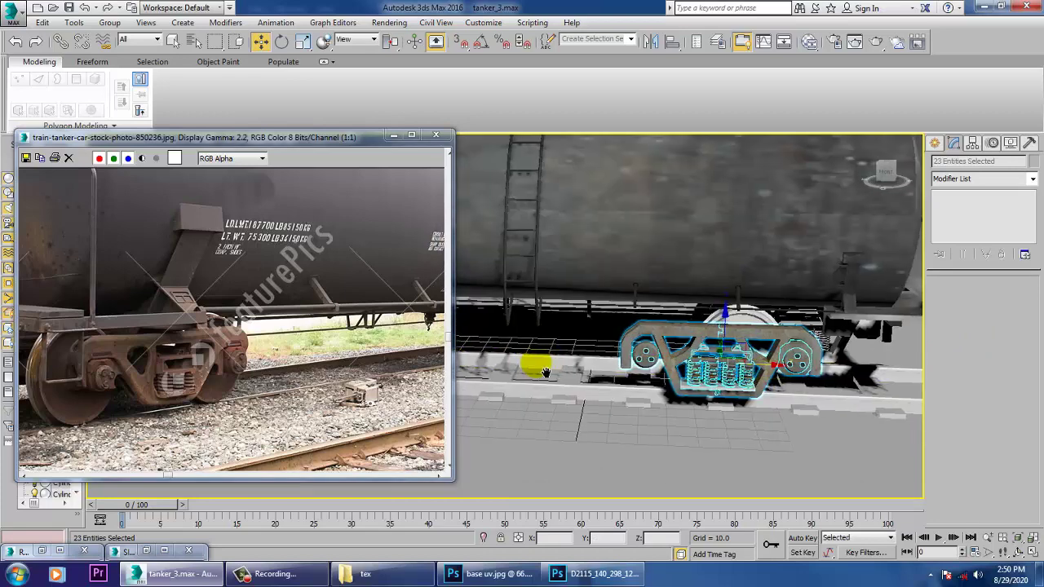
Move the copied truck side along X towards the tanker's end so its inner axle cap lines up with the wheel
middle_drag(676, 370, 588, 371)
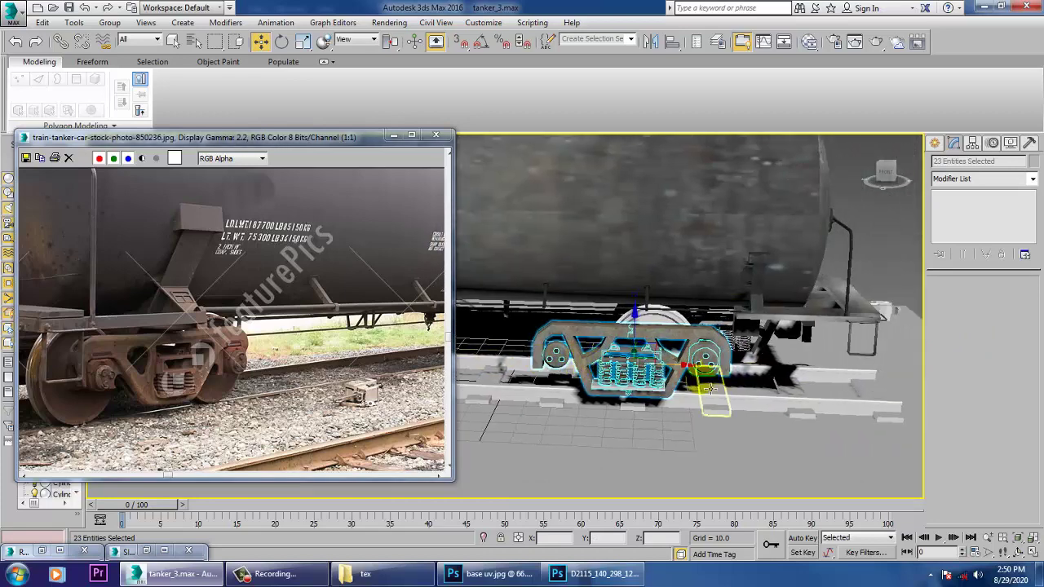
drag(693, 379, 793, 382)
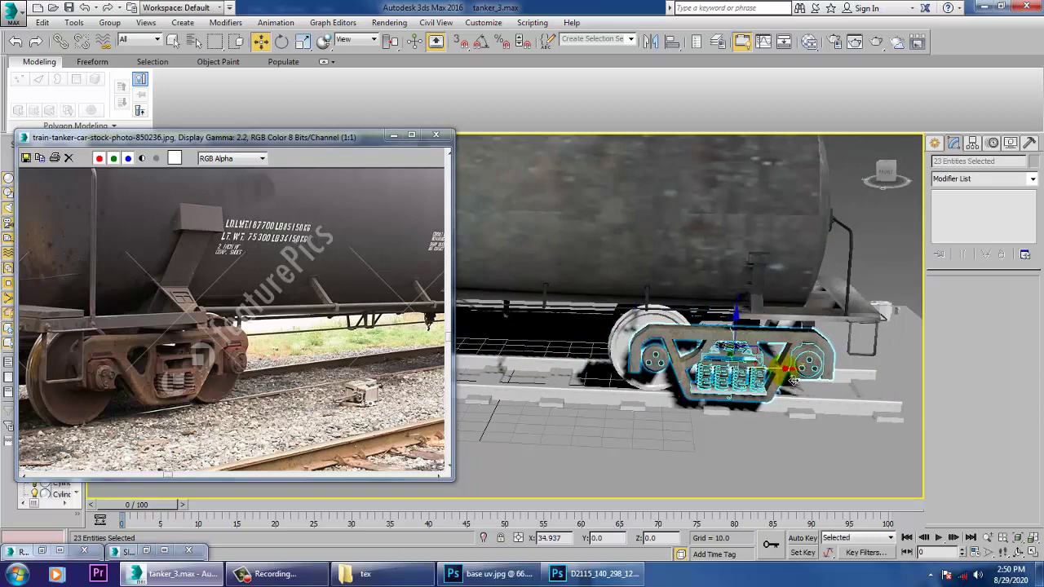
alt+middle_drag(822, 378, 669, 409)
Copy the inner wheel once along X and align the copy with the truck side's outer axle cap
click(626, 385)
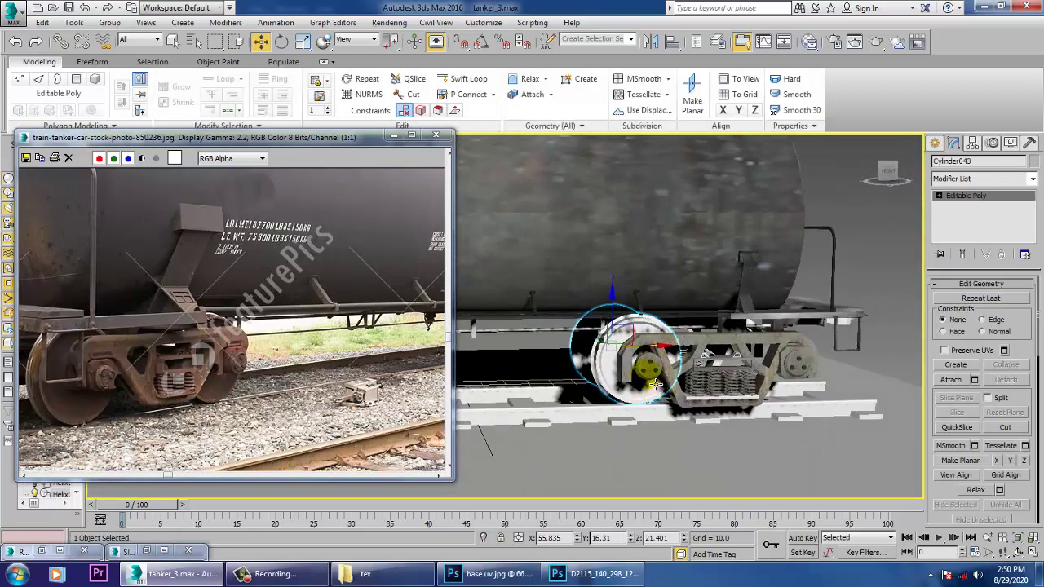
click(783, 356)
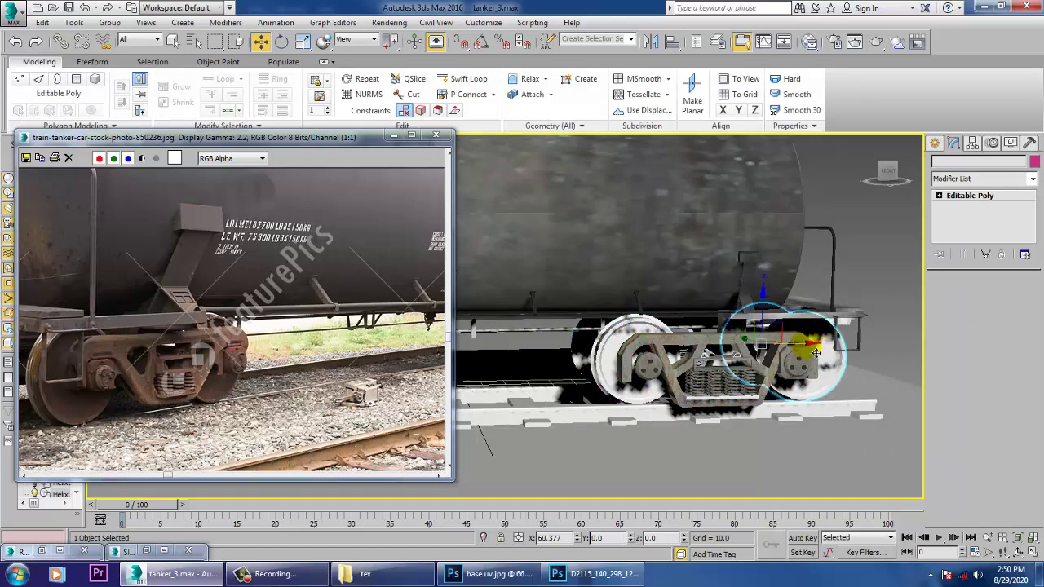
shift+drag(803, 353, 606, 375)
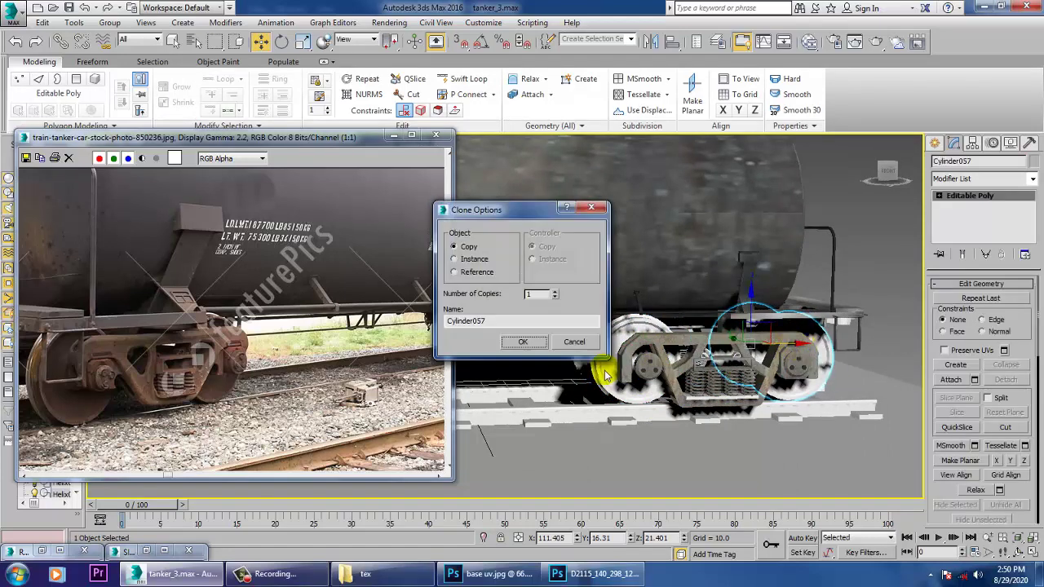
click(544, 344)
key(z)
scroll(632, 357, down, 5)
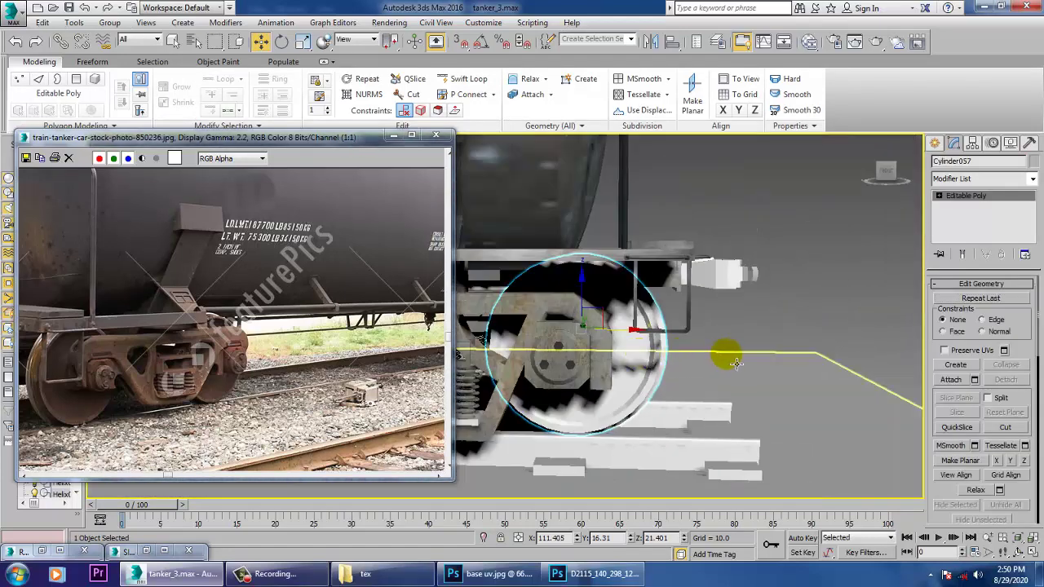
scroll(644, 342, down, 5)
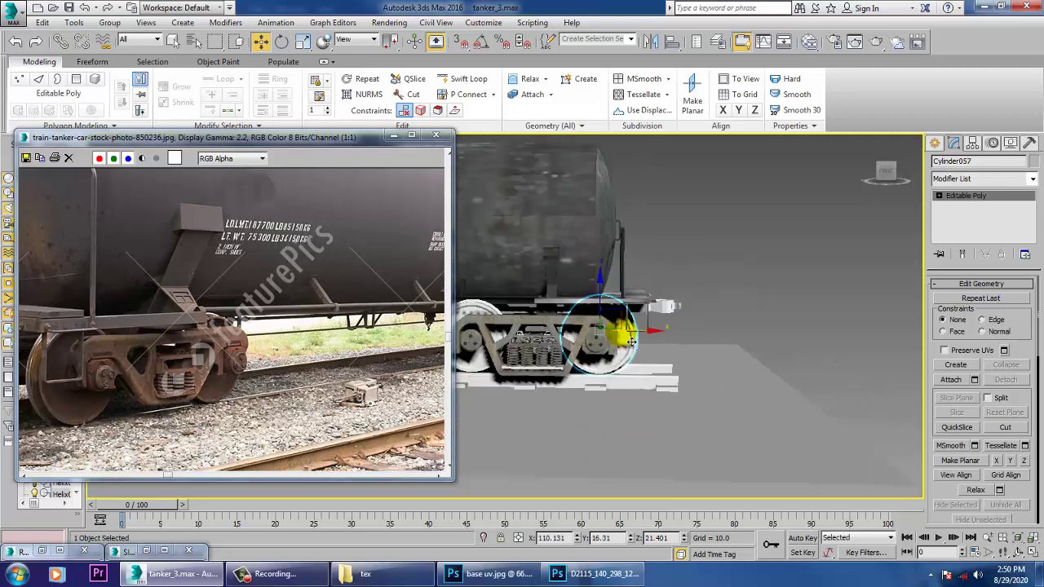
Assign Material #44 to the base plate beneath the springs of the original textured truck
middle_drag(670, 350, 836, 337)
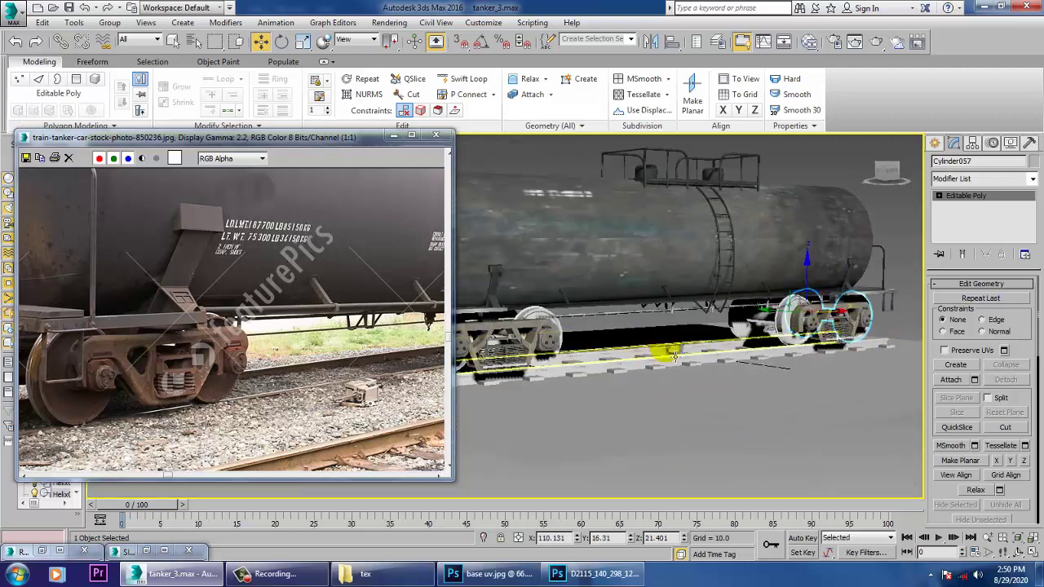
middle_drag(744, 357, 835, 381)
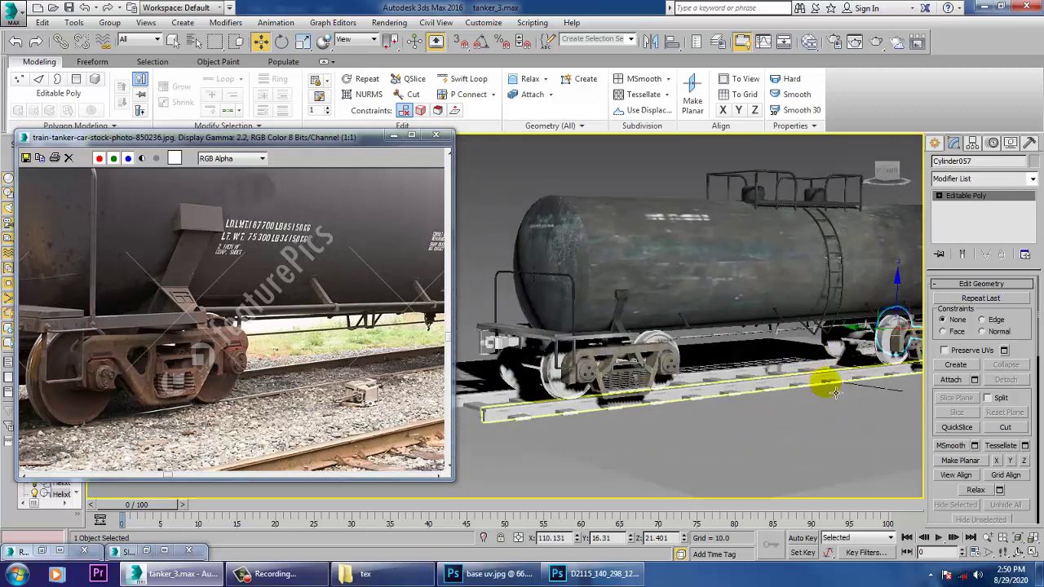
middle_drag(641, 340, 717, 356)
scroll(700, 371, up, 4)
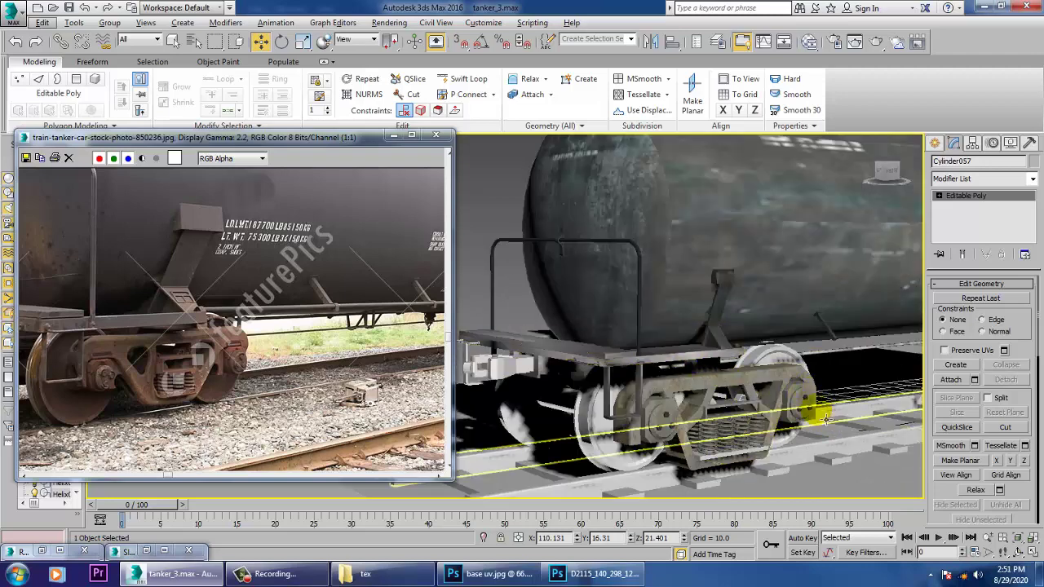
scroll(738, 371, up, 3)
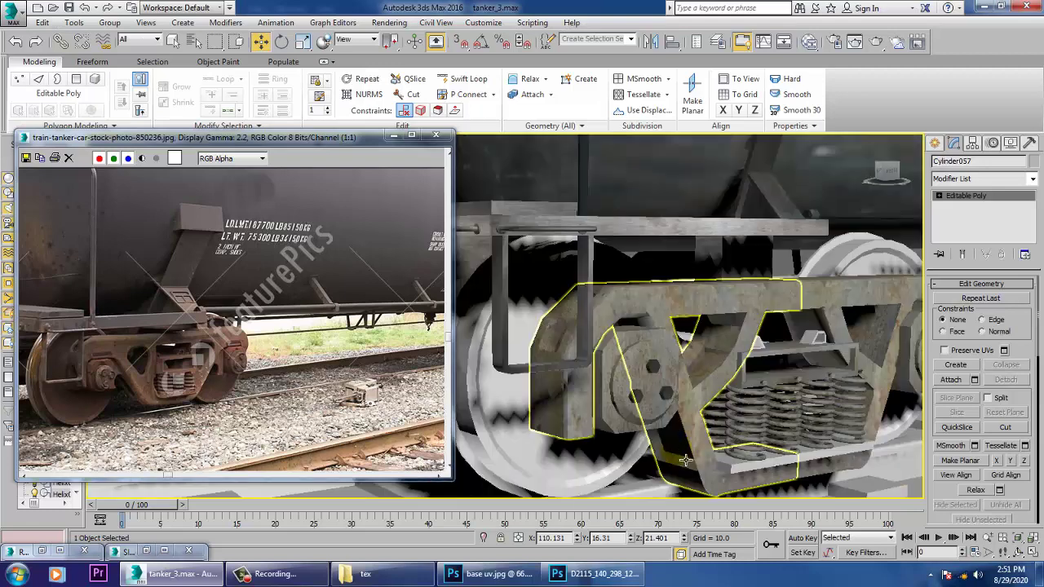
click(768, 468)
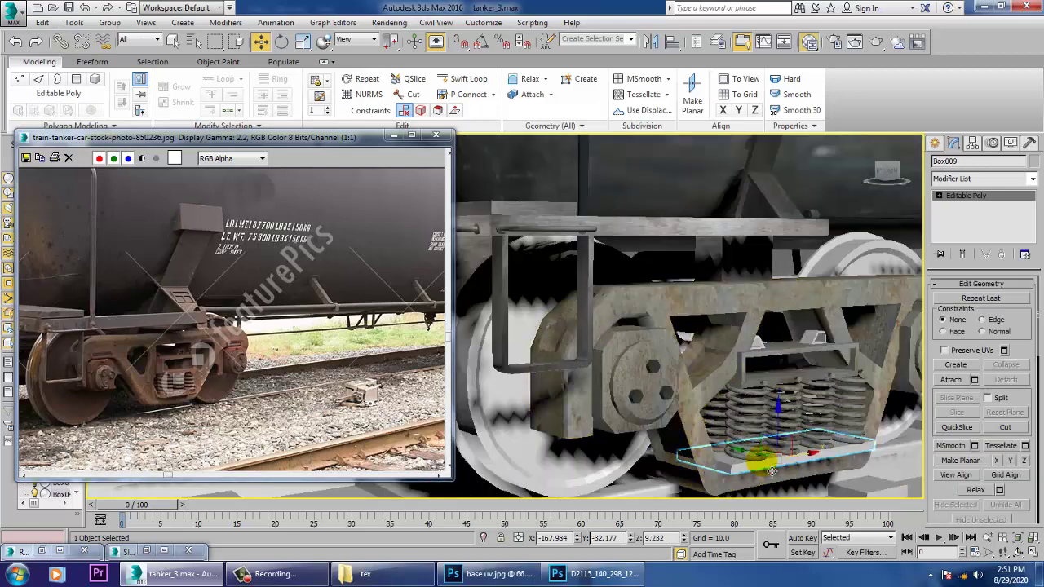
key(m)
click(128, 130)
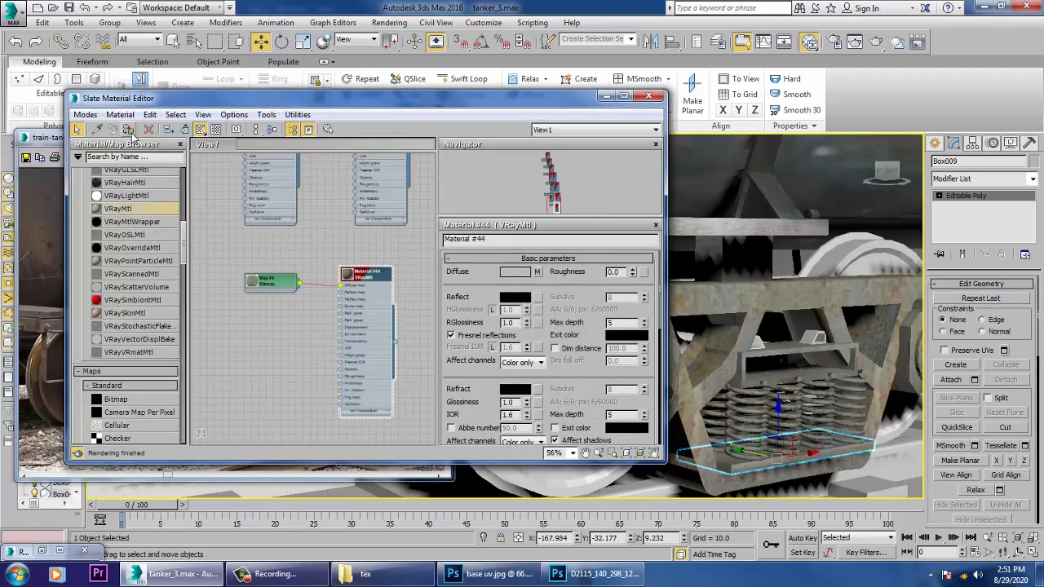
Select both small brackets above the original truck's springs and assign them the existing dark bitmap-textured VRayMtl
click(757, 347)
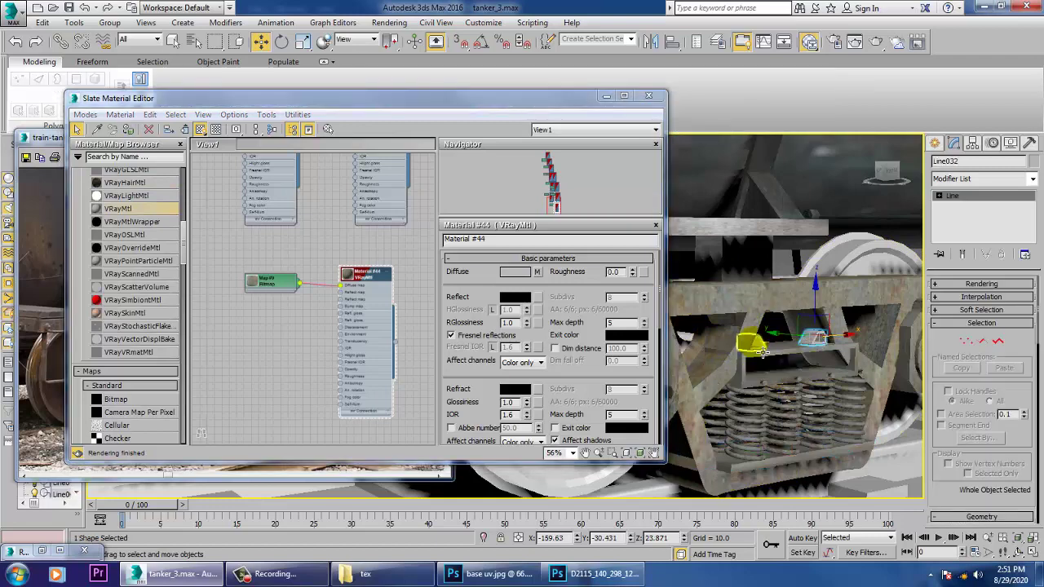
ctrl+click(773, 352)
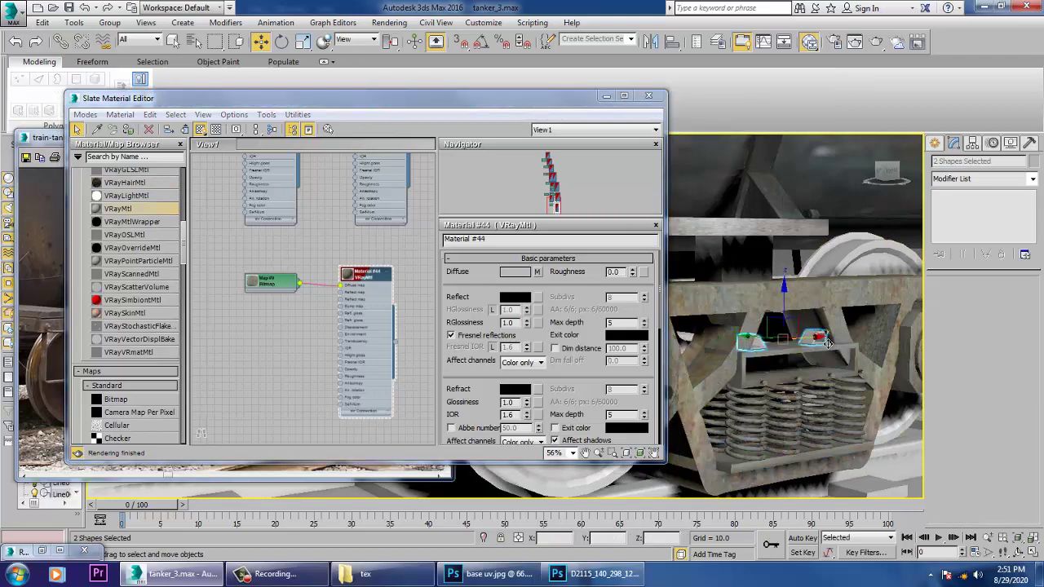
middle_drag(372, 251, 371, 433)
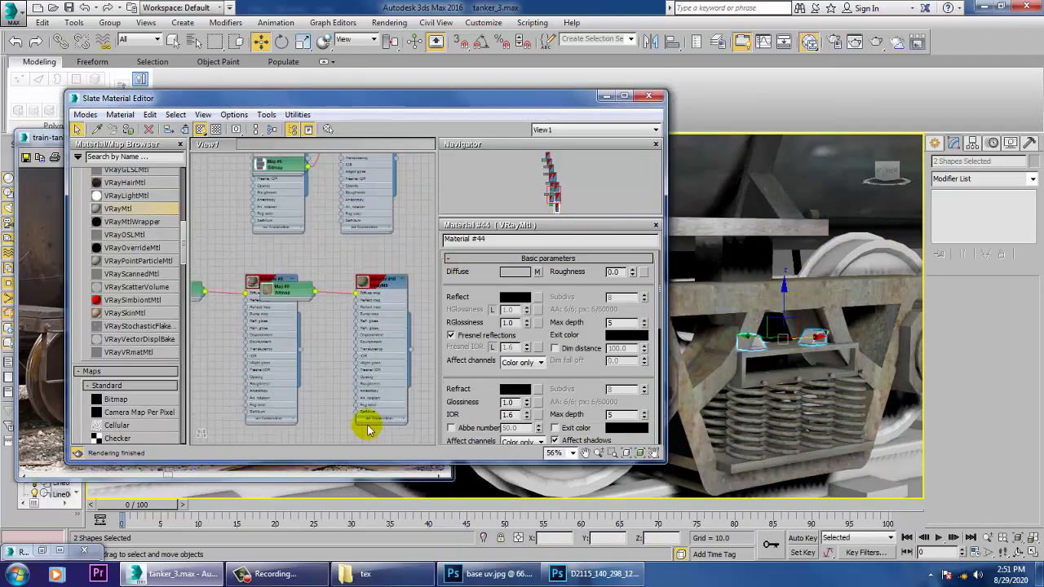
middle_drag(297, 217, 349, 315)
middle_drag(327, 212, 344, 408)
middle_drag(339, 260, 361, 439)
middle_drag(336, 297, 362, 410)
mouse_move(321, 242)
middle_down()
mouse_move(352, 426)
mouse_move(332, 240)
mouse_move(326, 335)
middle_up()
middle_drag(371, 369, 332, 116)
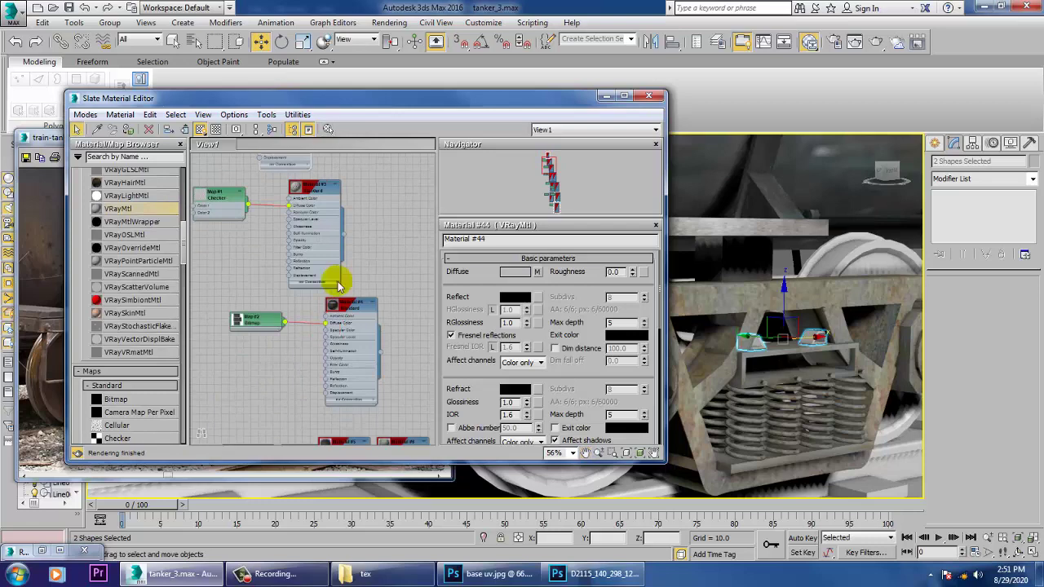
click(315, 201)
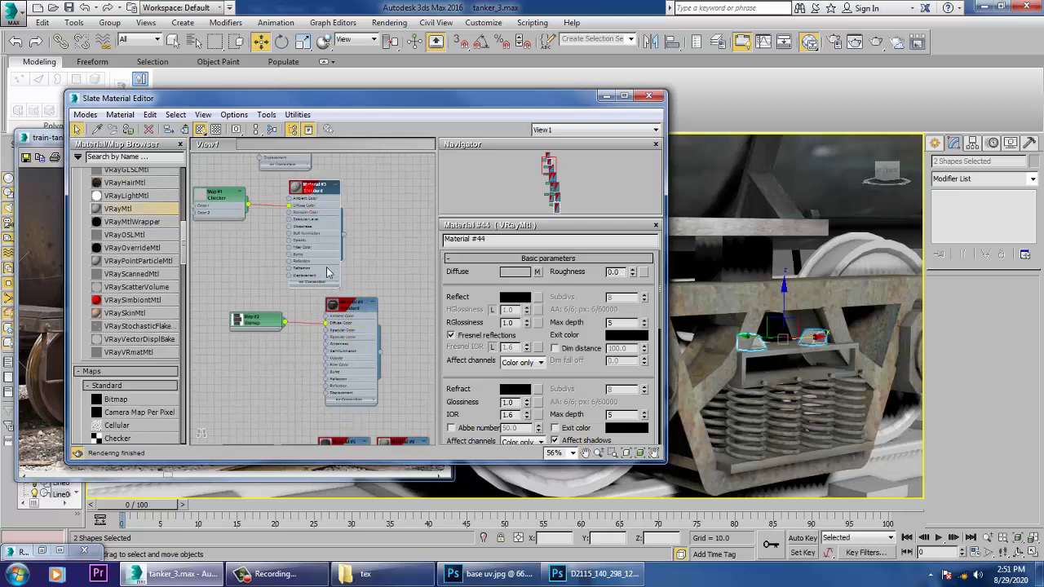
middle_drag(339, 305, 310, 157)
click(306, 295)
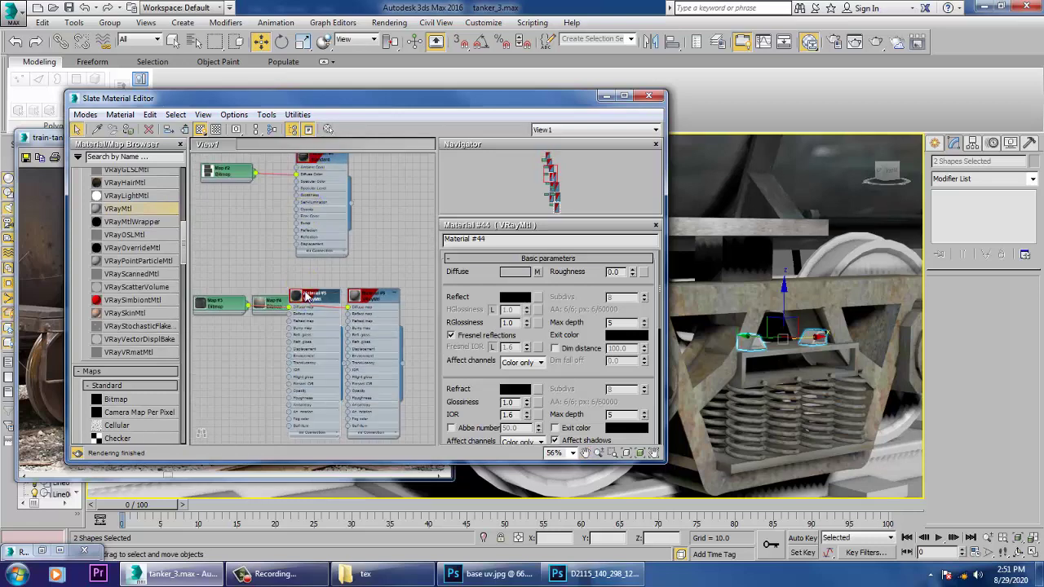
click(127, 131)
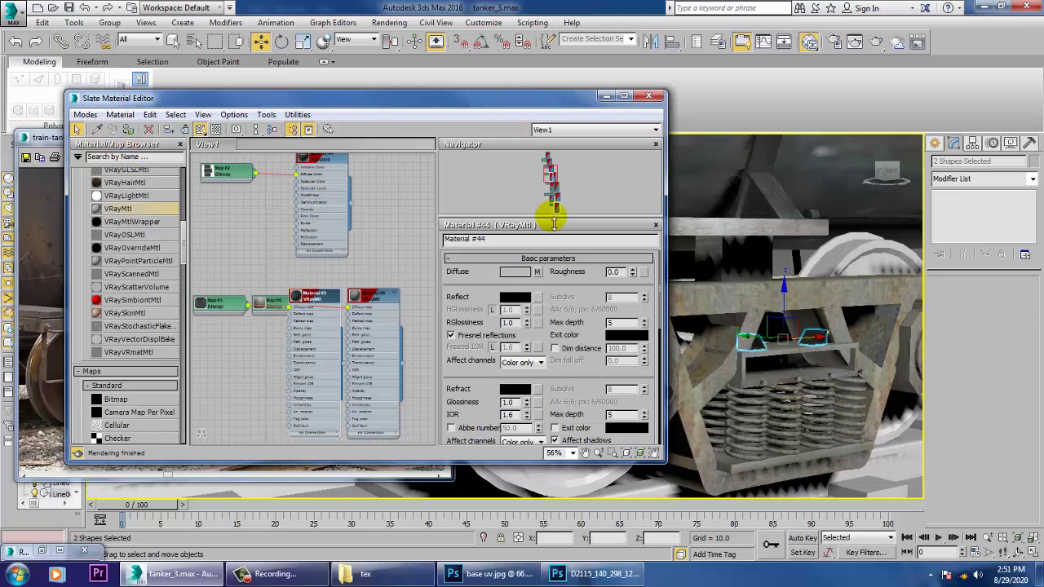
Assign the dark VRayMtl to the original truck's base plate and apply a UVW Map modifier with Box mapping
click(741, 463)
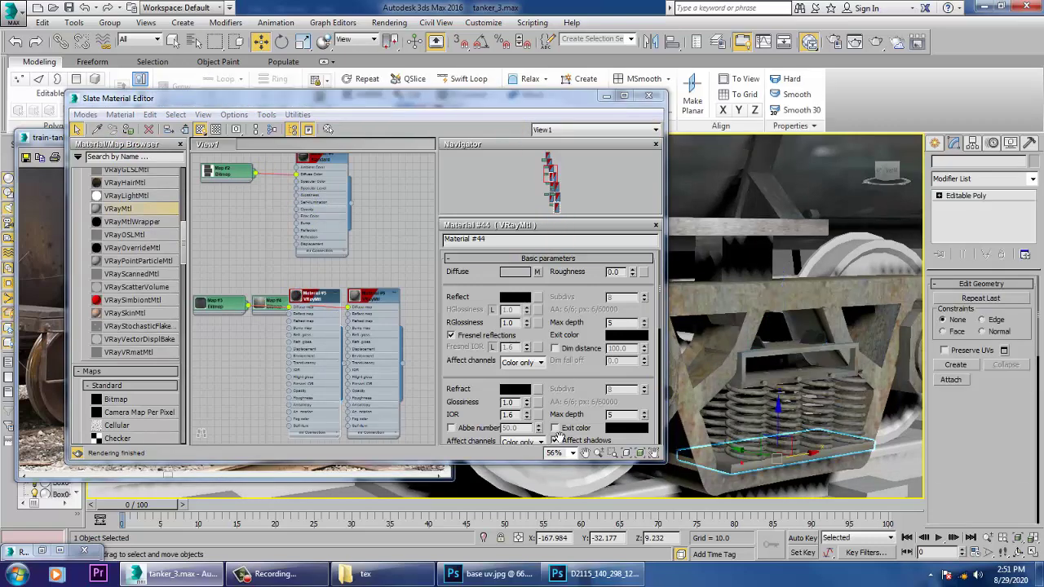
click(129, 132)
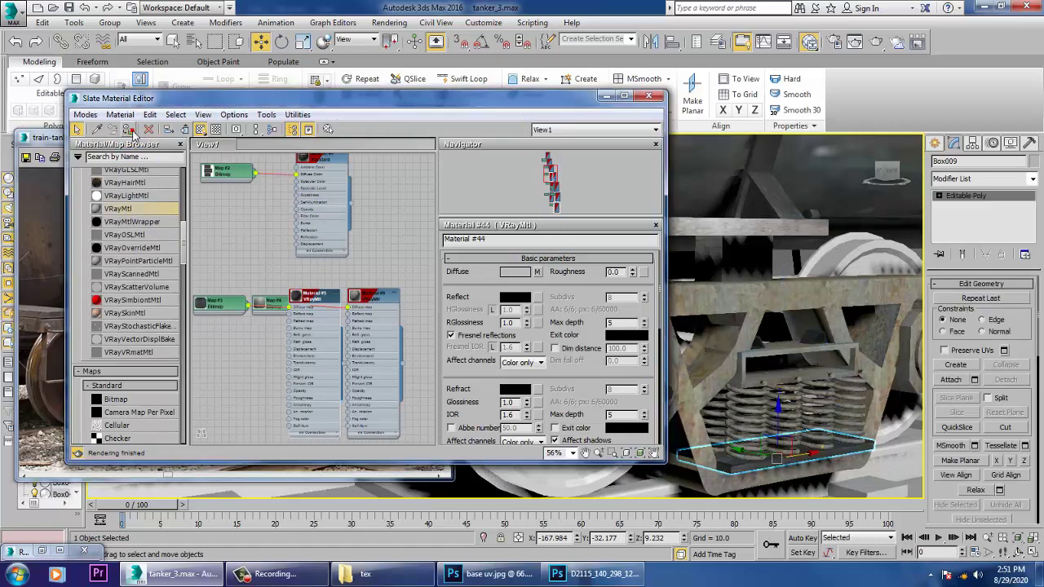
click(1033, 179)
scroll(979, 326, down, 20)
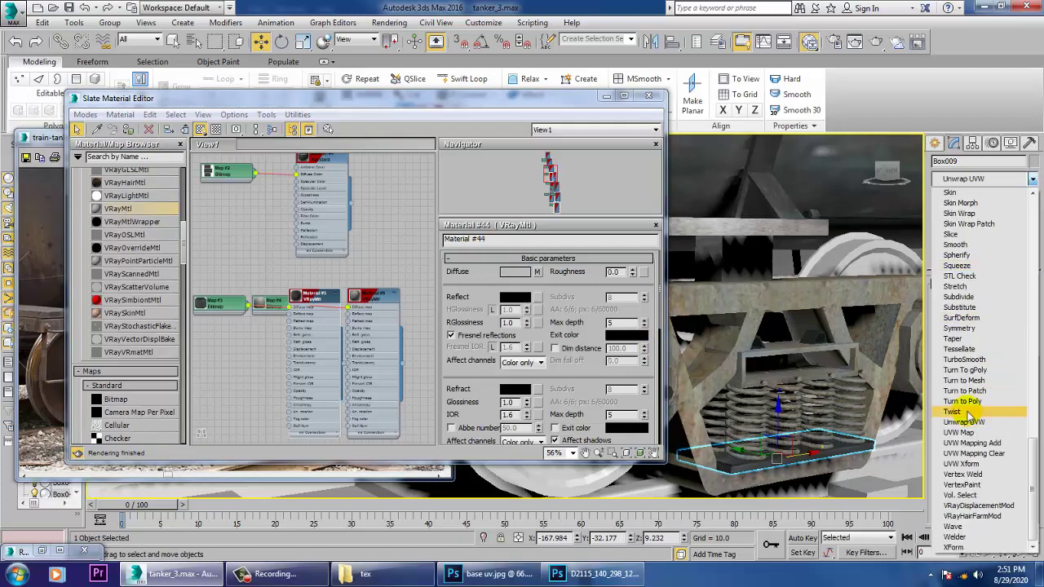
click(962, 434)
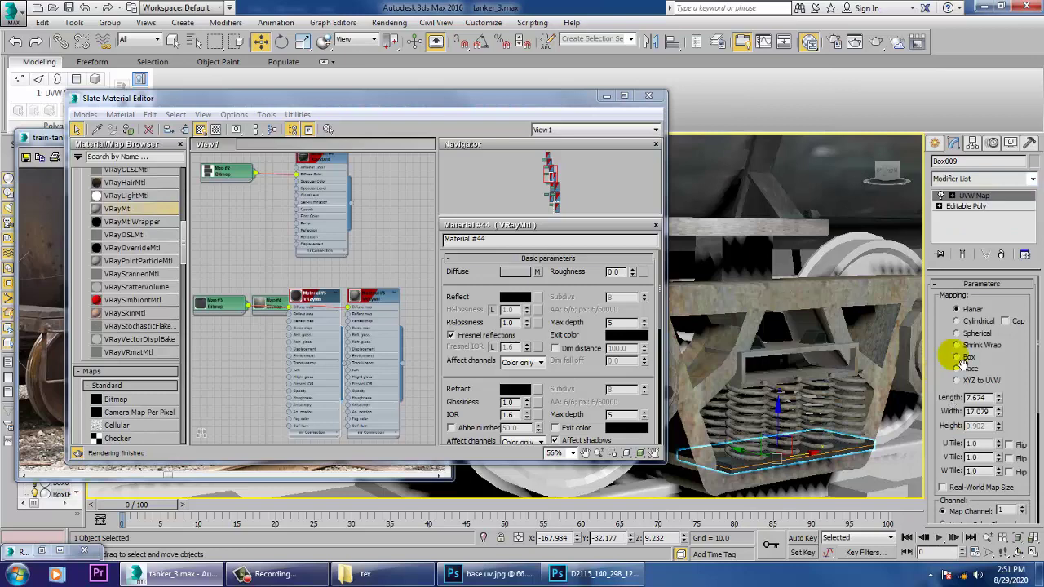
click(649, 95)
Assign the dark VRayMtl to the copied truck's base plate and give it a UVW Map modifier with Box mapping
scroll(810, 406, up, 4)
scroll(810, 406, down, 8)
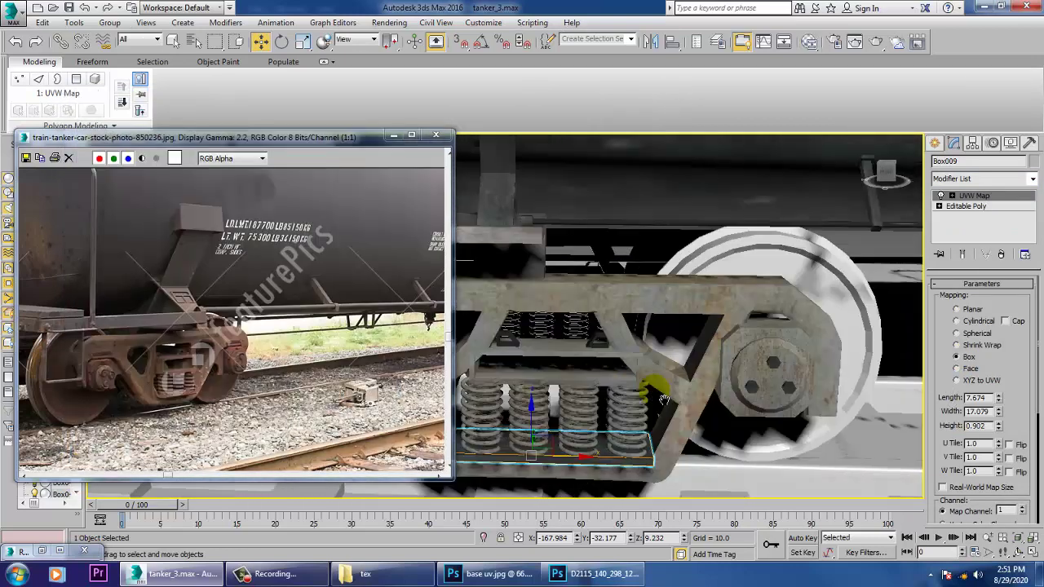
scroll(595, 414, up, 6)
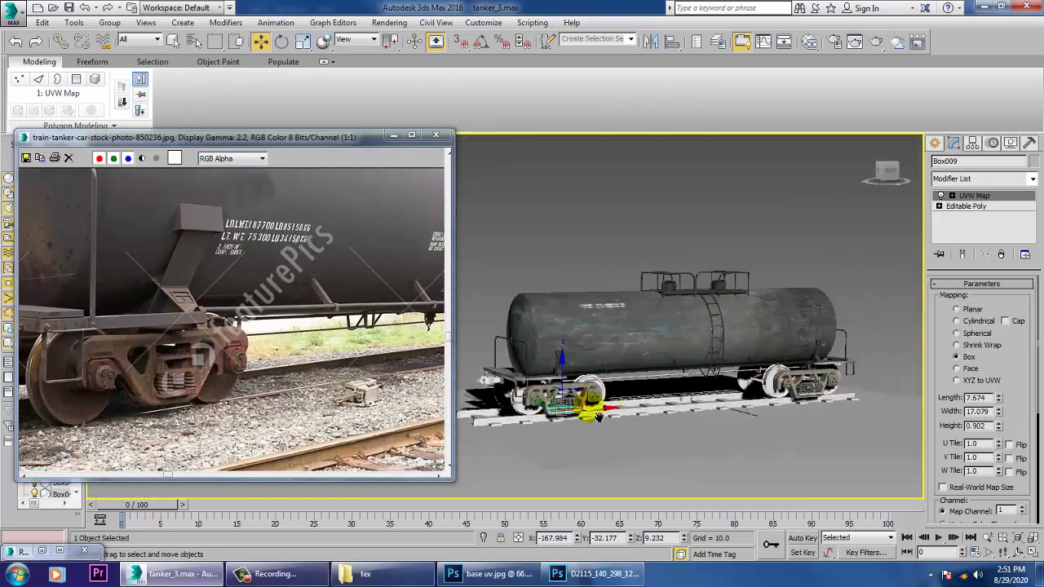
scroll(774, 420, up, 3)
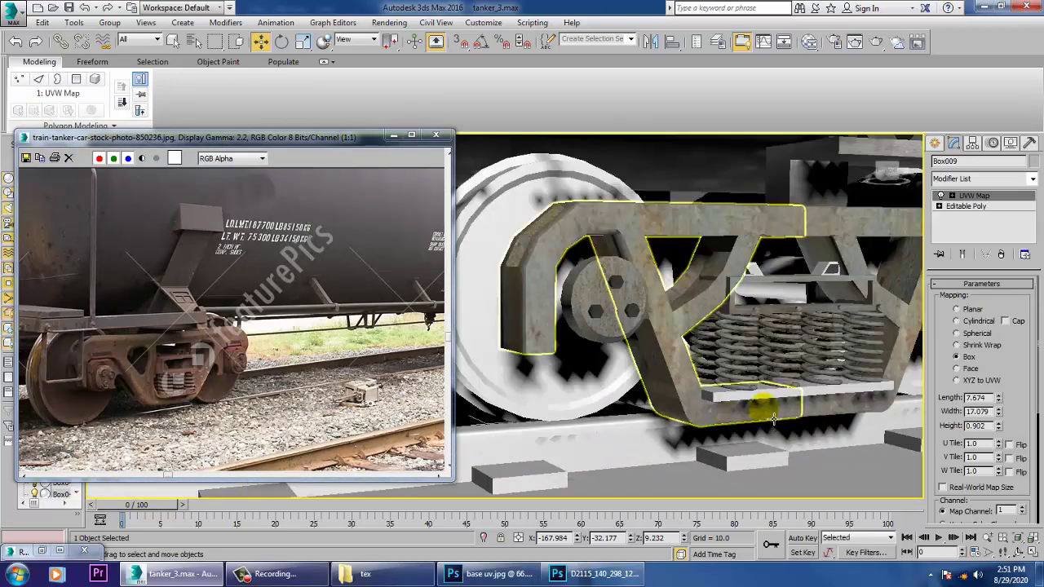
click(771, 401)
key(m)
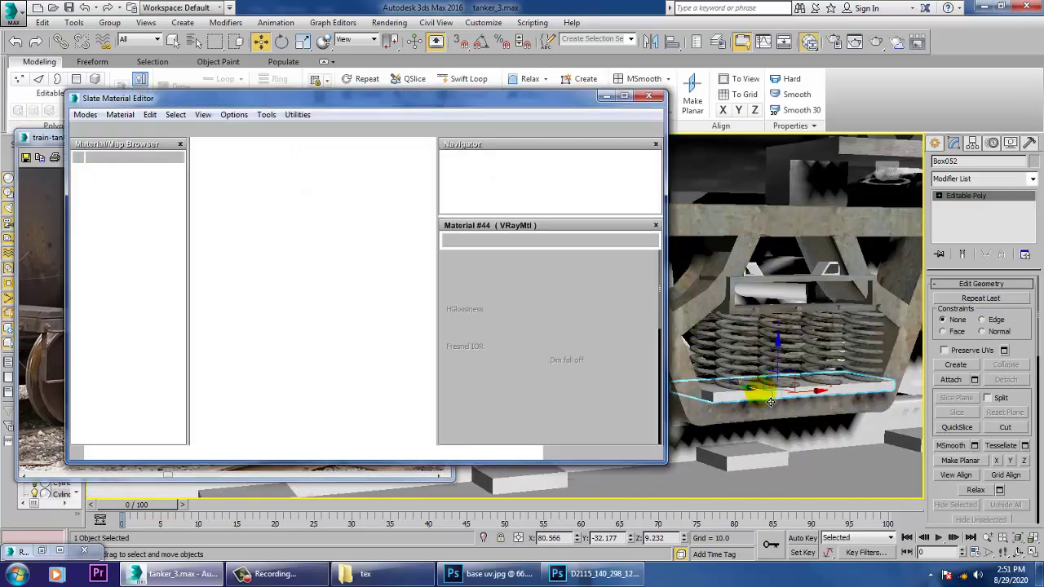
click(128, 130)
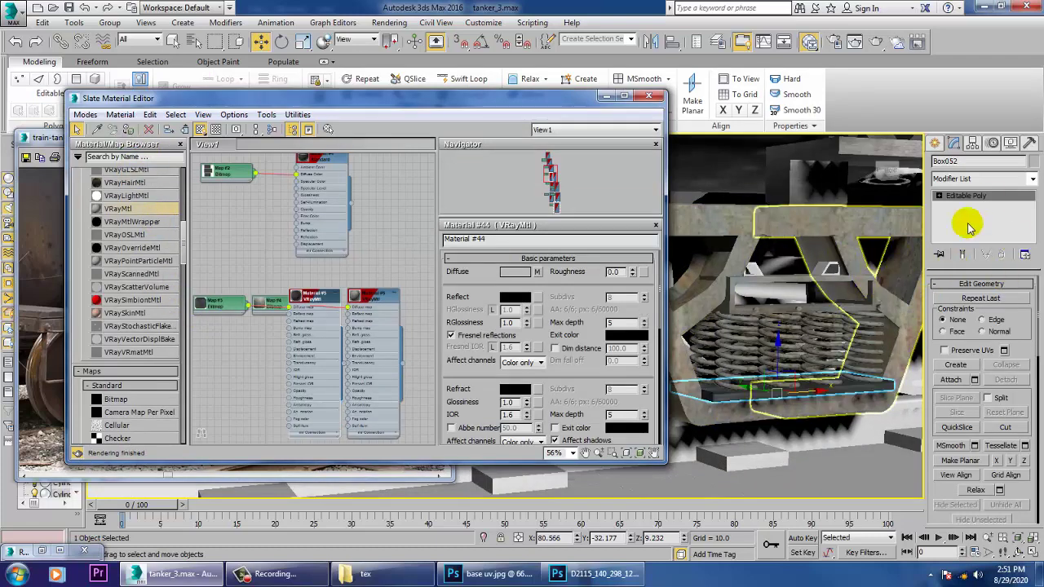
click(1032, 179)
scroll(1009, 378, down, 10)
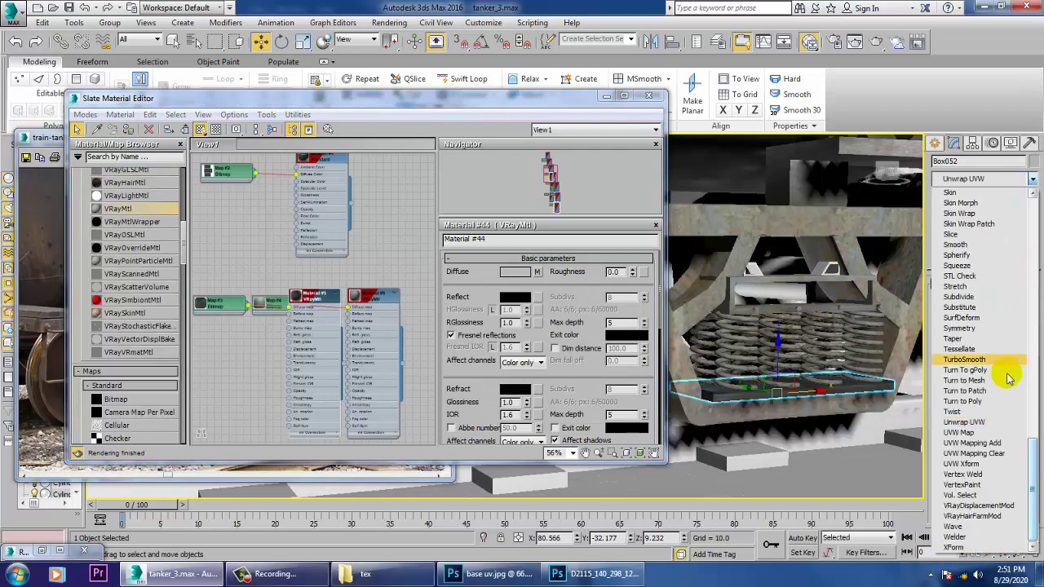
click(978, 433)
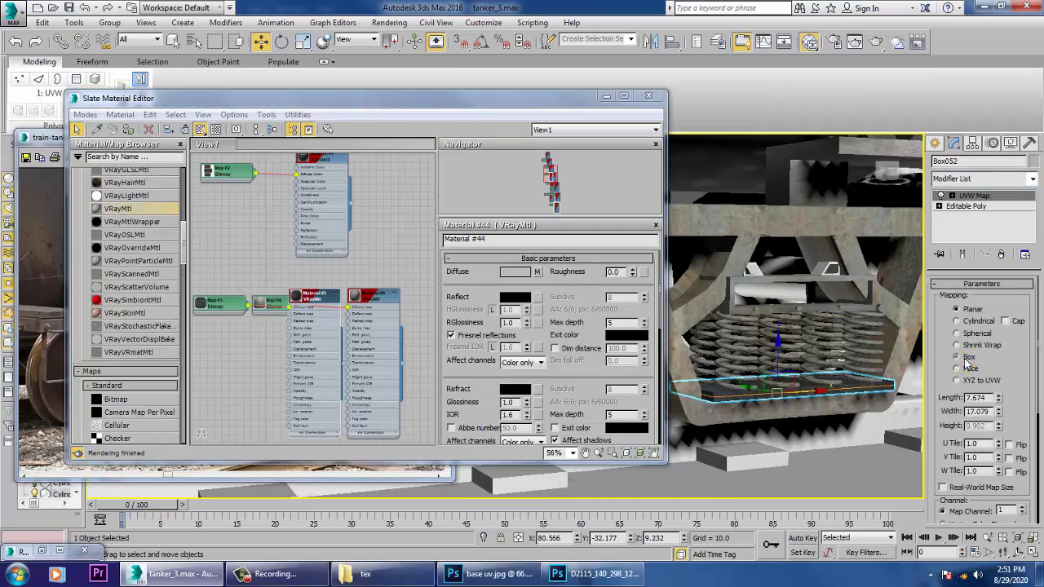
click(966, 359)
Assign the dark VRayMtl to the two small brackets above the copied truck's springs
click(765, 275)
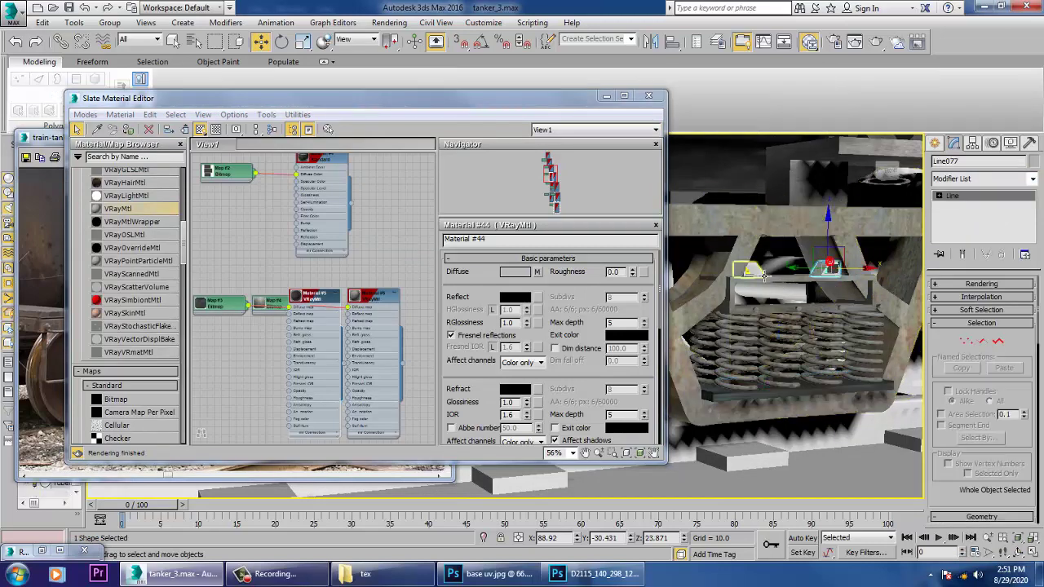
ctrl+click(765, 275)
click(128, 130)
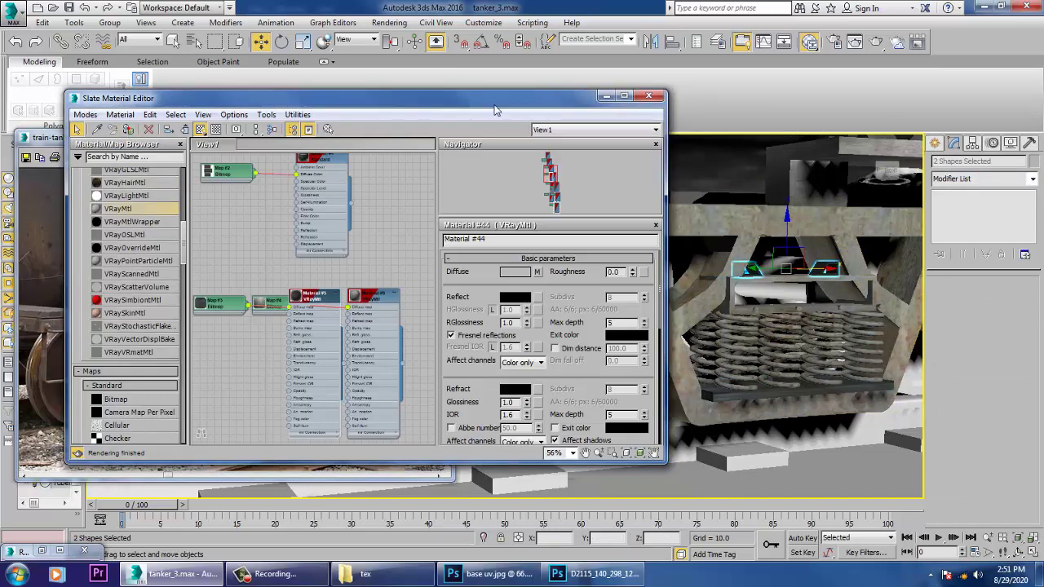
click(604, 96)
scroll(658, 343, down, 10)
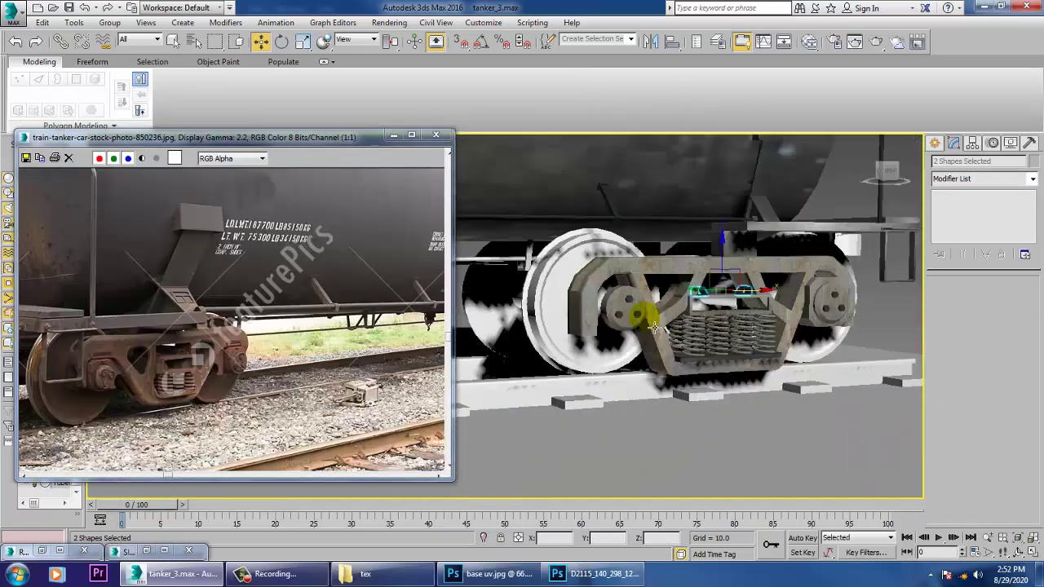
middle_drag(735, 353, 794, 369)
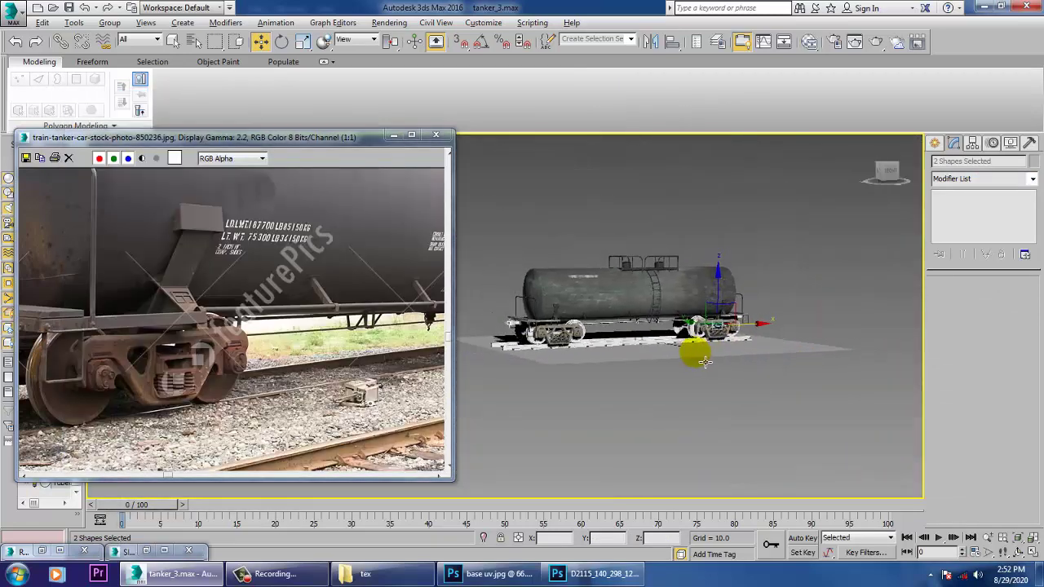
Select both track rails beneath the tanker and assign them the existing bitmap-textured VRayMtl, Material #44
alt+middle_drag(696, 354, 732, 431)
scroll(699, 364, up, 5)
click(673, 425)
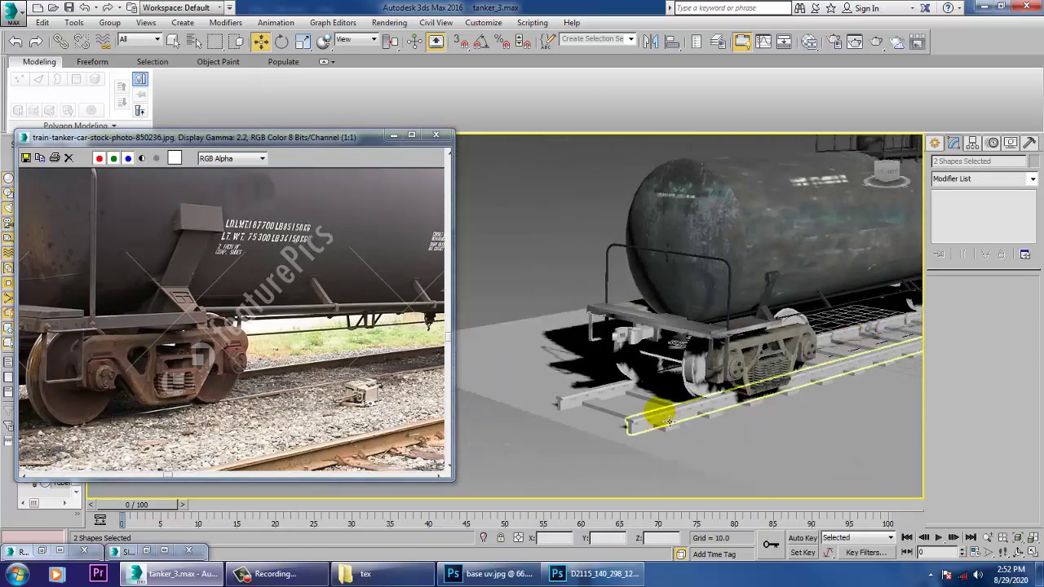
click(669, 421)
ctrl+click(587, 406)
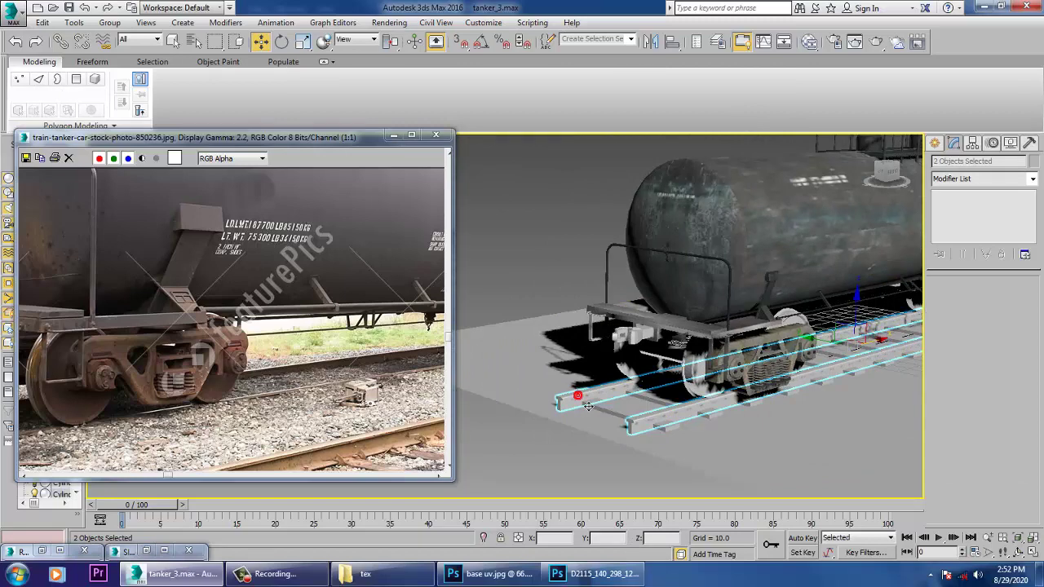
key(m)
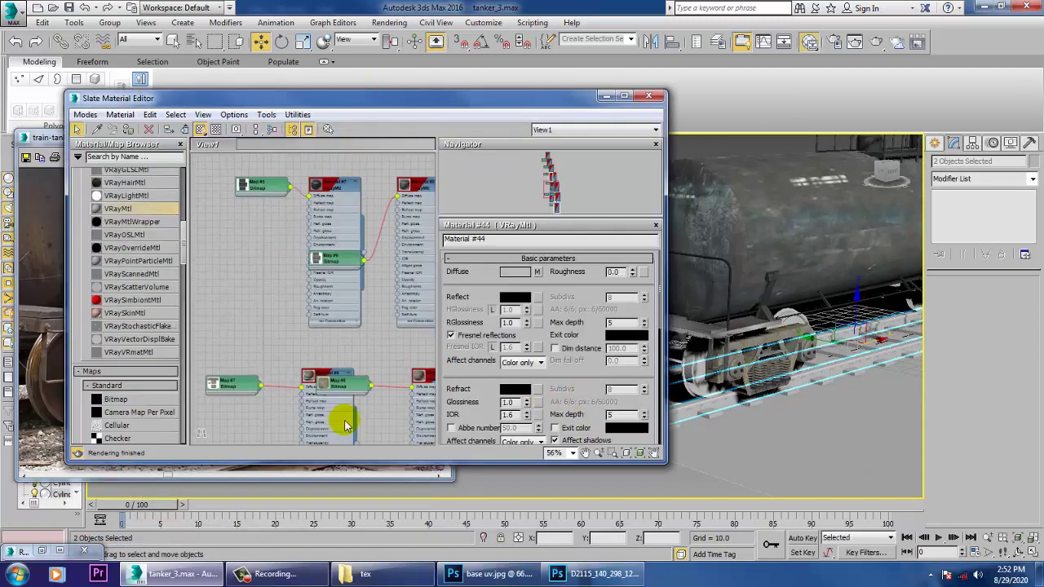
middle_drag(363, 344, 295, 160)
middle_drag(380, 222, 375, 176)
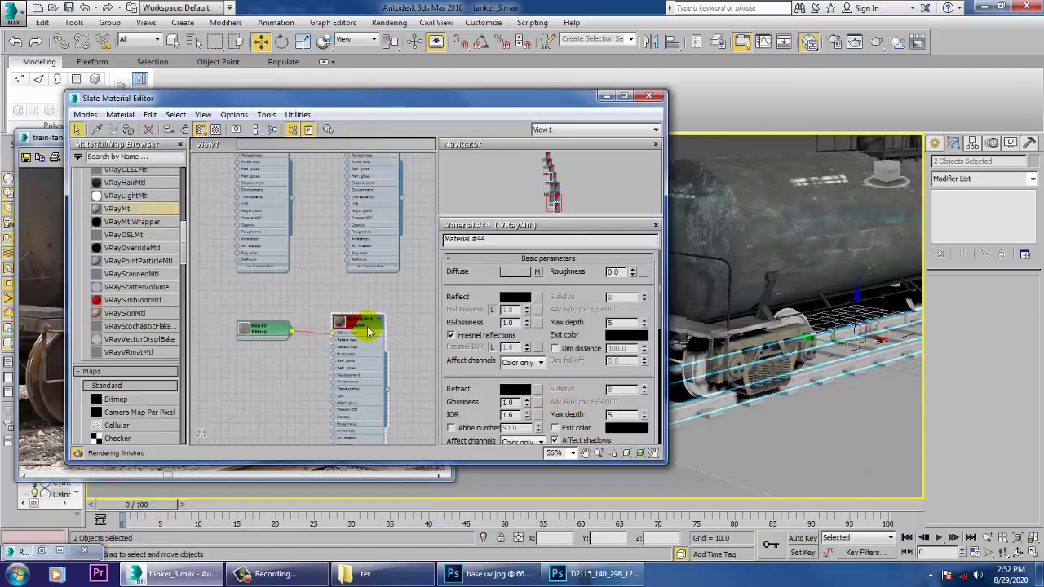
middle_drag(367, 330, 369, 196)
click(127, 130)
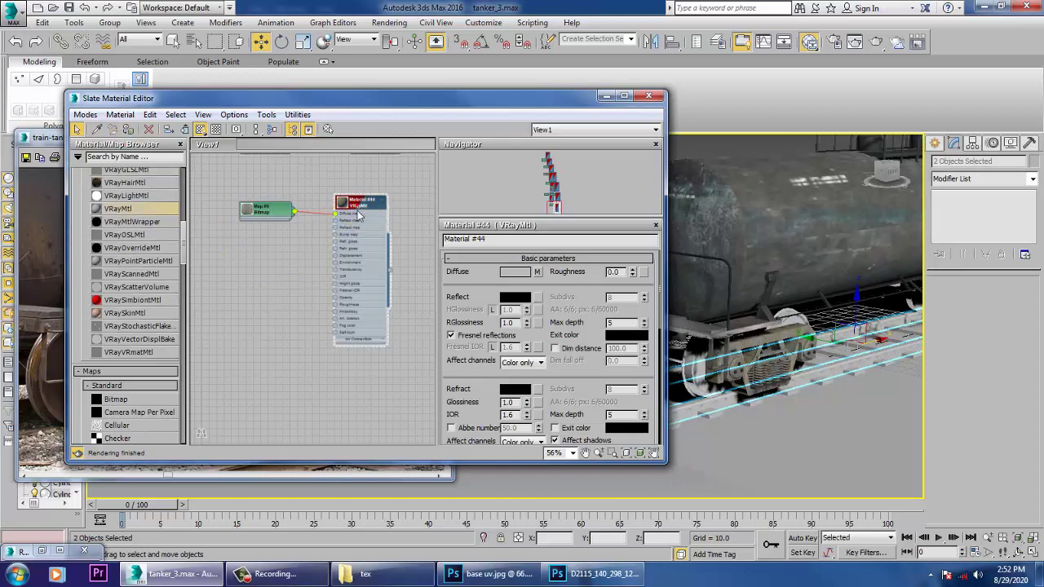
click(360, 208)
click(129, 130)
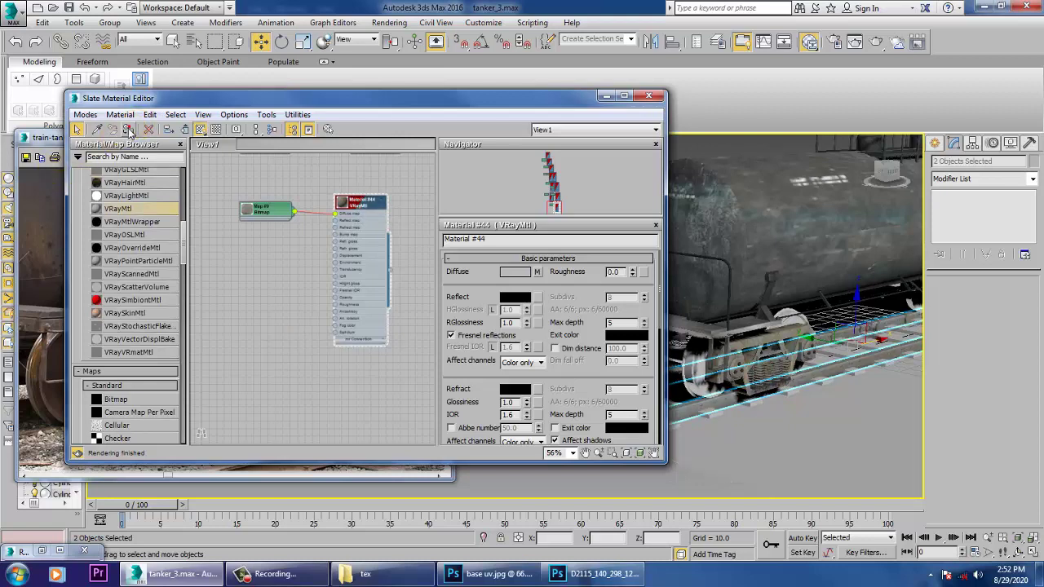
click(607, 96)
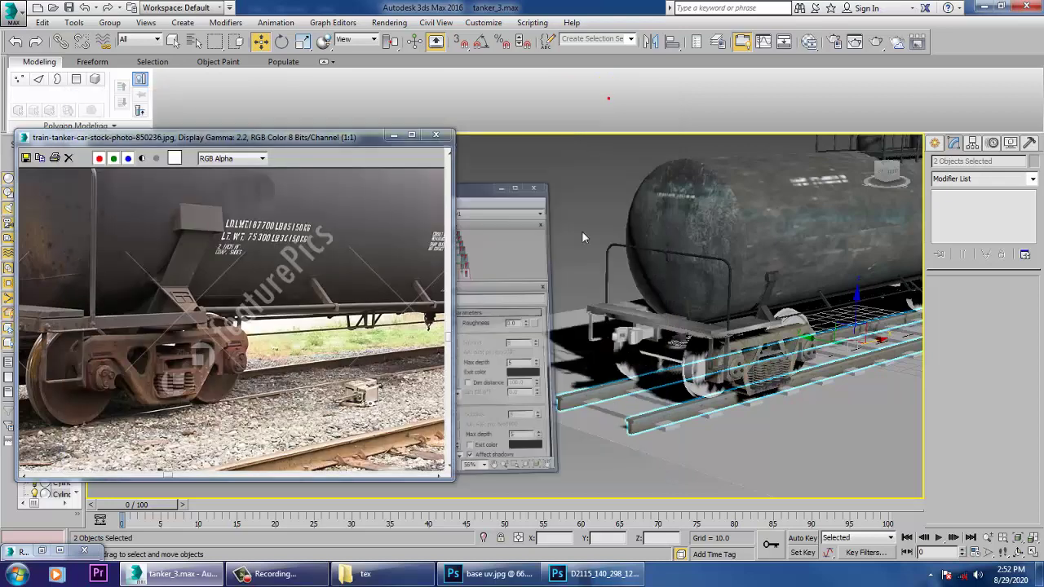
Add a UVW Map modifier with Box mapping to the near track rail
click(560, 200)
click(673, 407)
scroll(674, 402, up, 5)
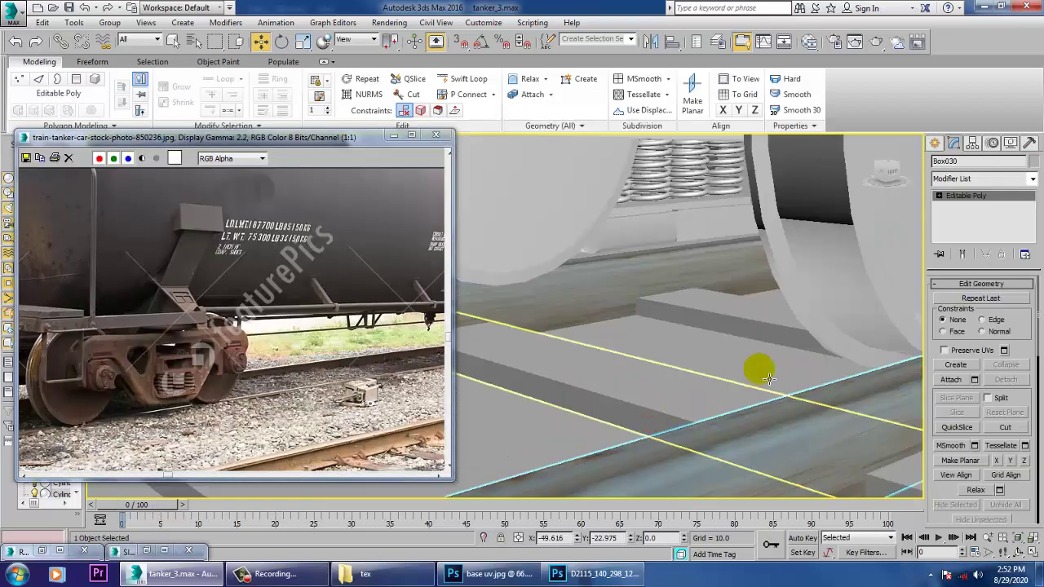
click(1028, 181)
key(u)
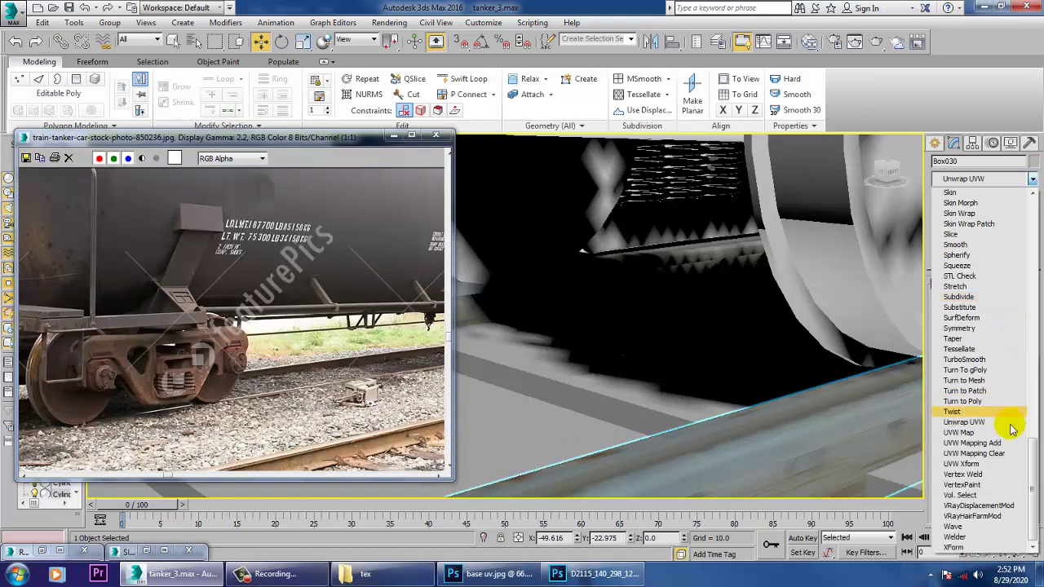
click(978, 433)
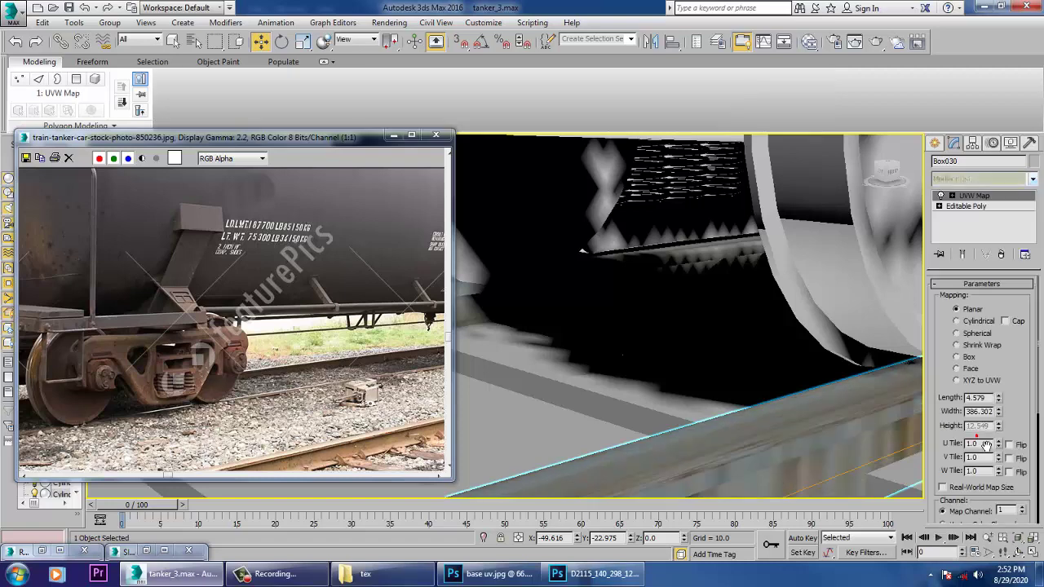
click(968, 358)
scroll(832, 410, down, 5)
scroll(762, 420, up, 4)
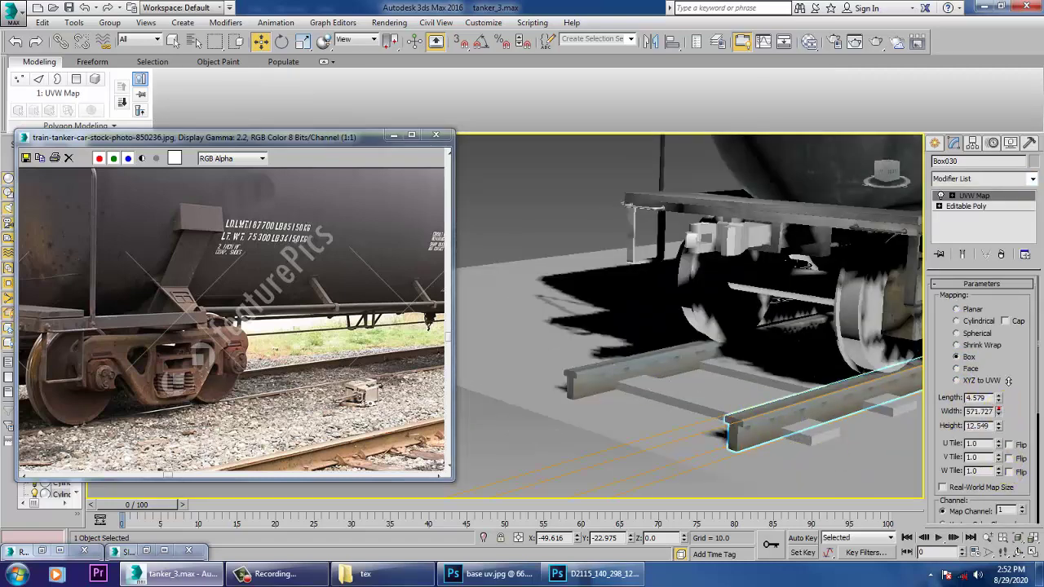
Try a box mapping gizmo of length 18.085, width 169.973 and height 577.946 on the near rail, and refit the gizmo to the rail
drag(1002, 403, 990, 182)
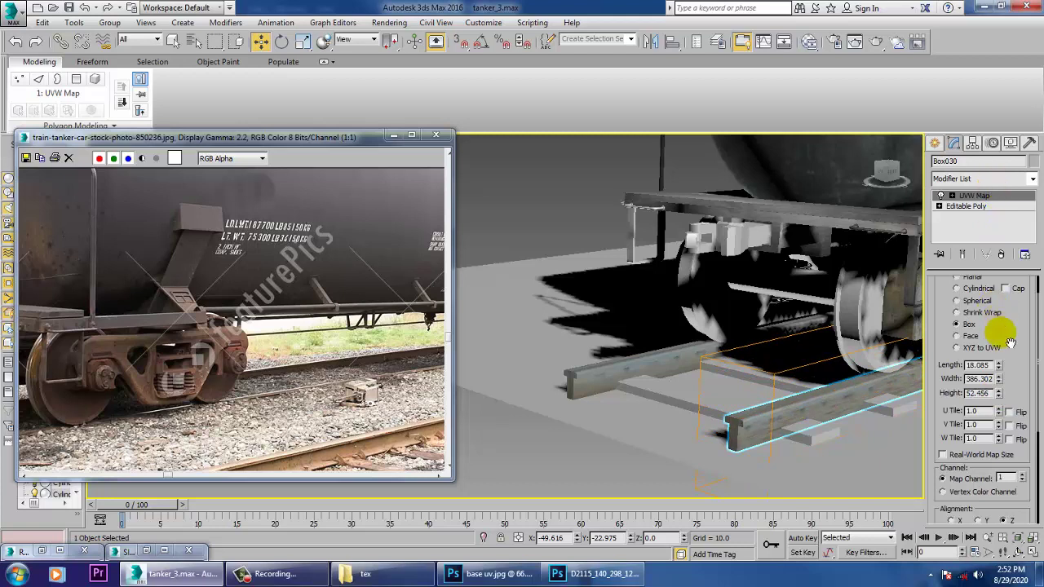
drag(1000, 398, 1009, 305)
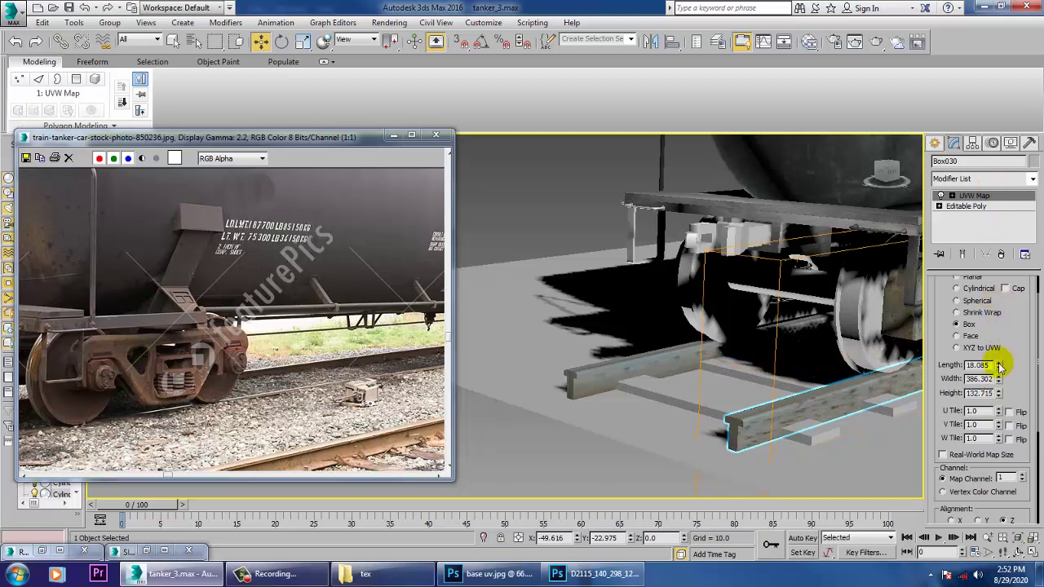
drag(998, 395, 1006, 315)
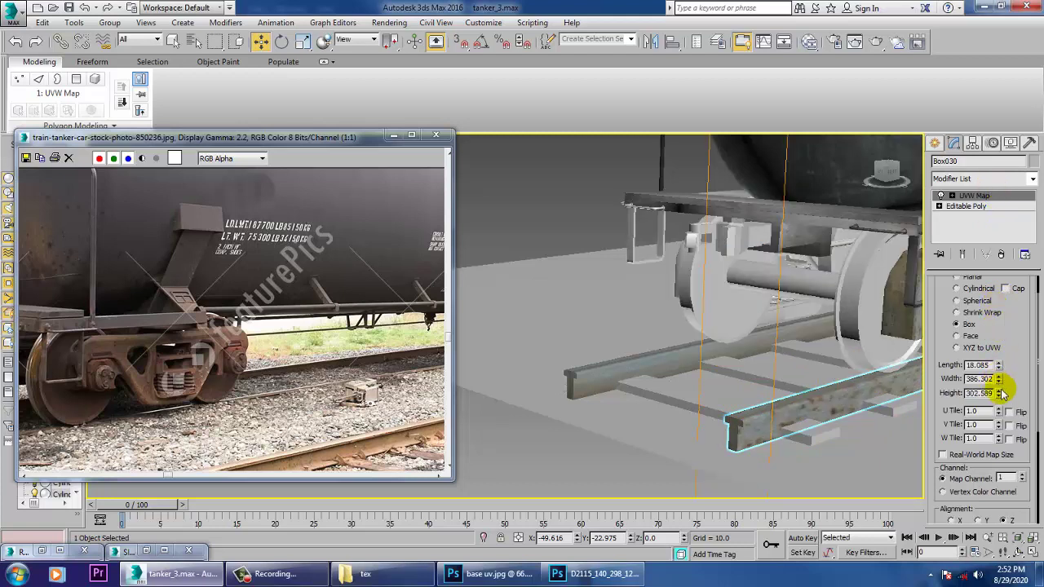
drag(1002, 394, 1002, 416)
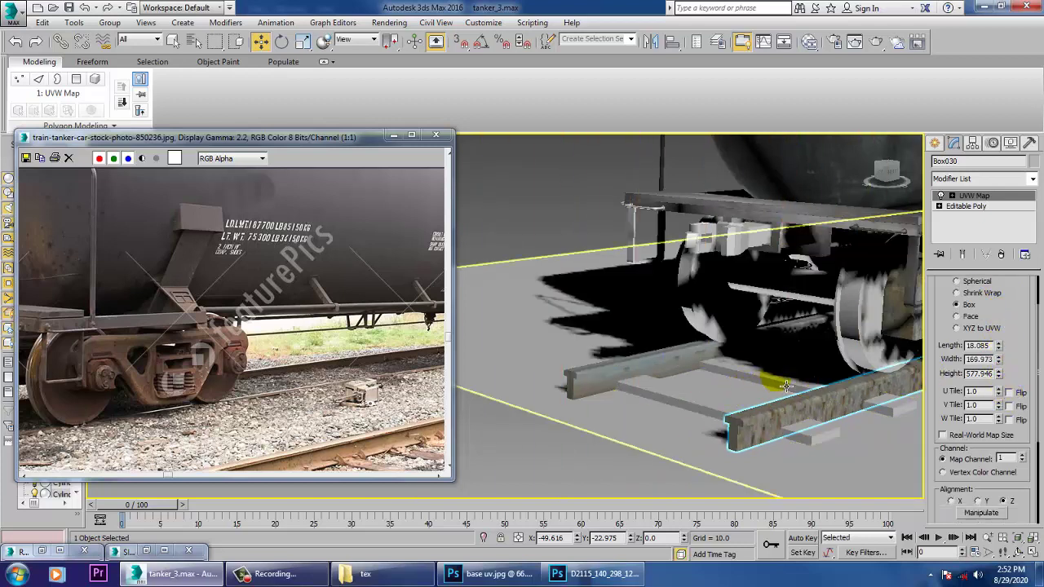
scroll(785, 386, down, 10)
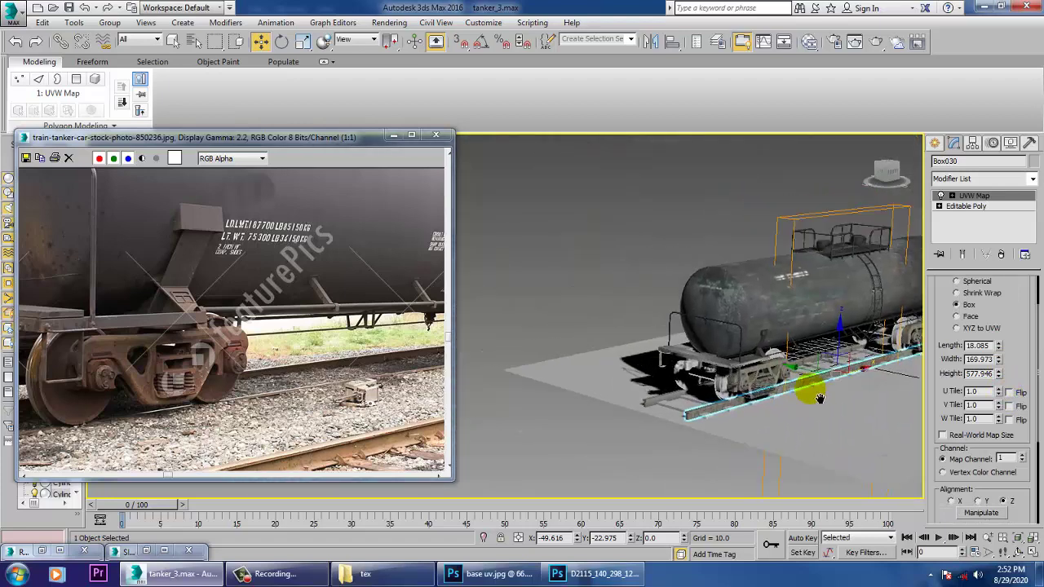
middle_drag(818, 397, 854, 407)
drag(943, 517, 960, 432)
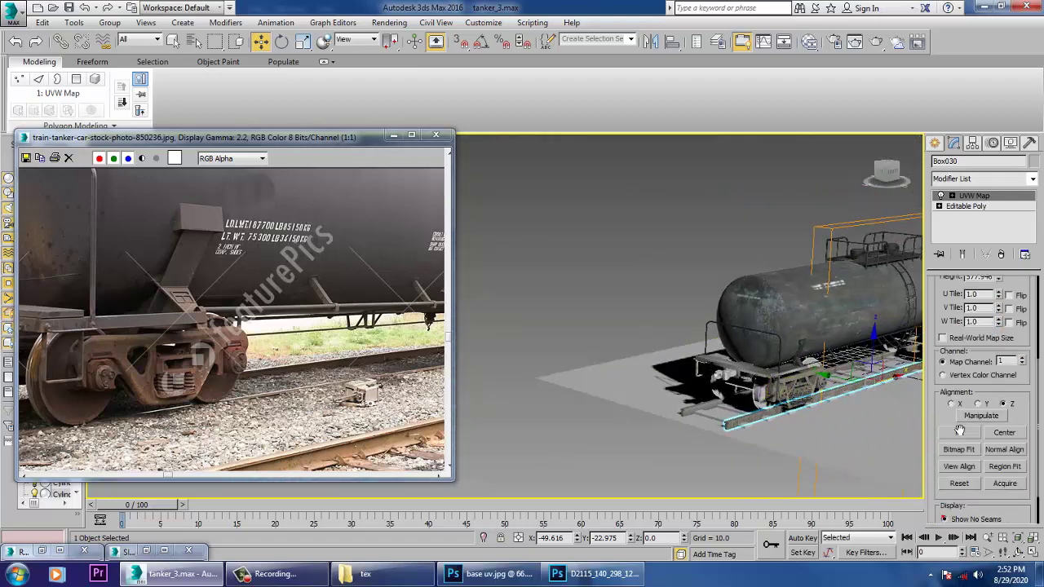
click(959, 435)
scroll(979, 440, up, 3)
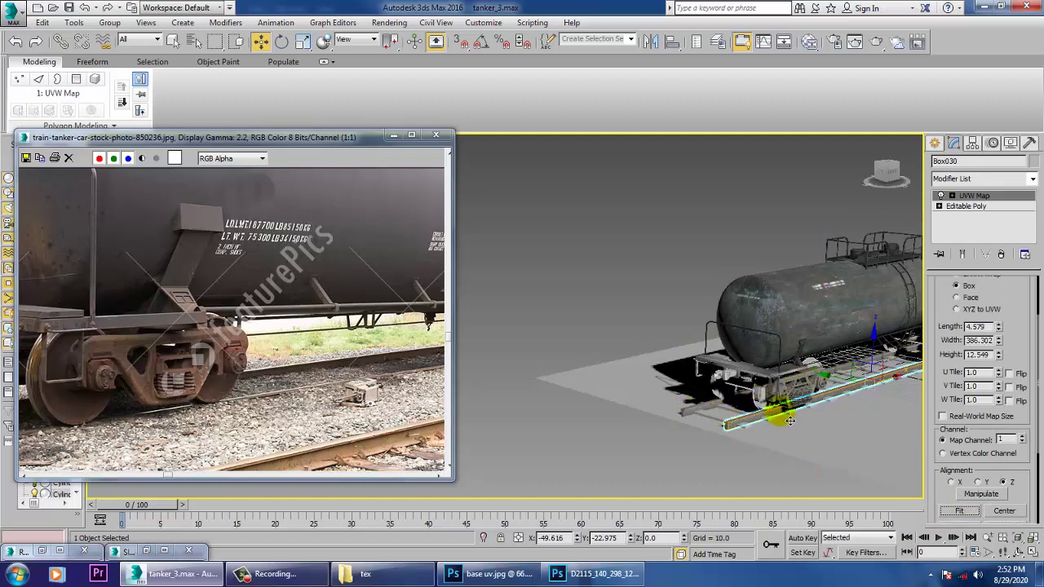
Add a UVW Map modifier with Box mapping to the far track rail
scroll(759, 419, up, 5)
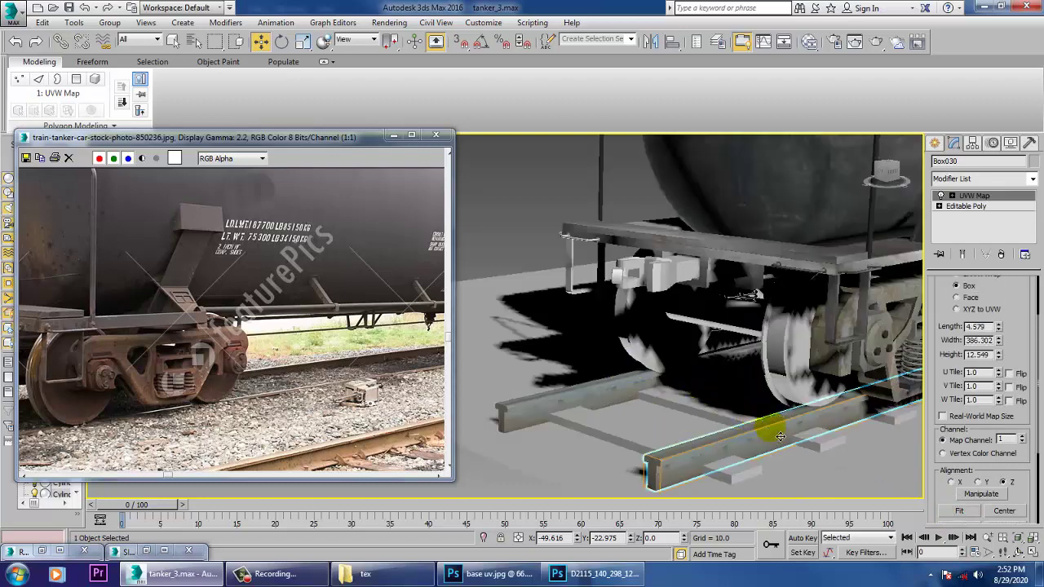
click(591, 393)
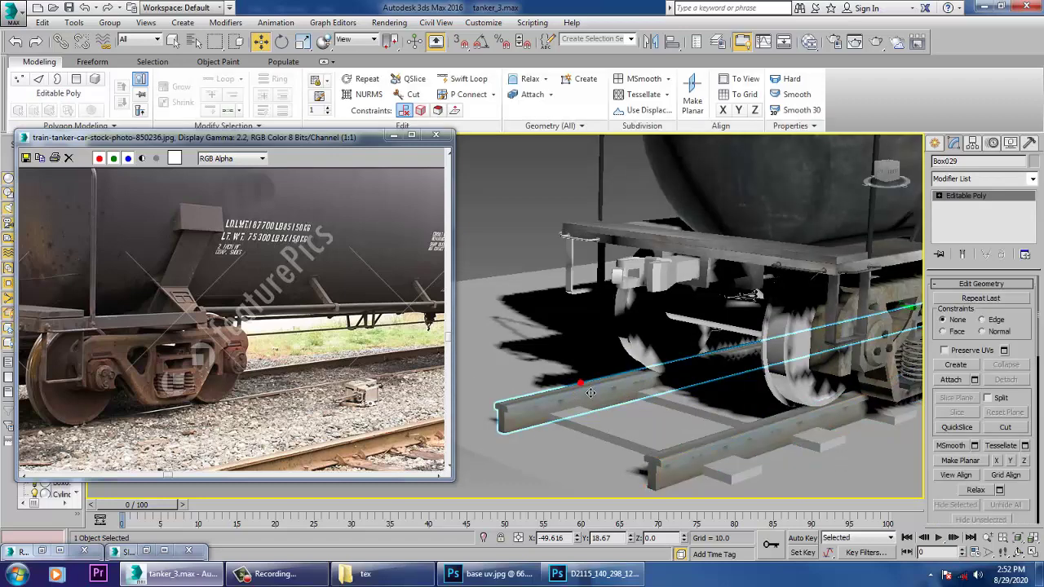
click(1032, 182)
key(u)
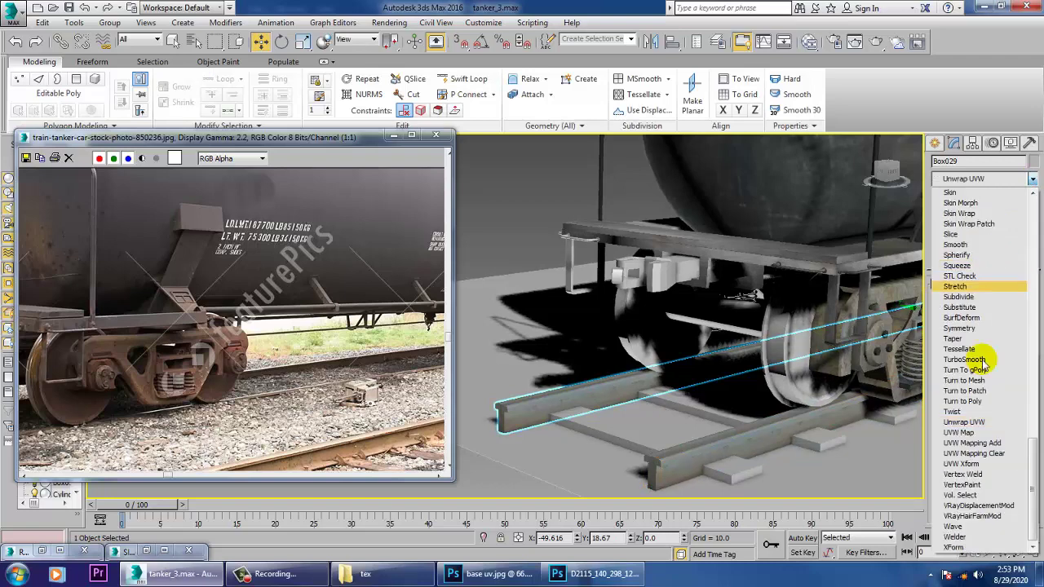
click(961, 433)
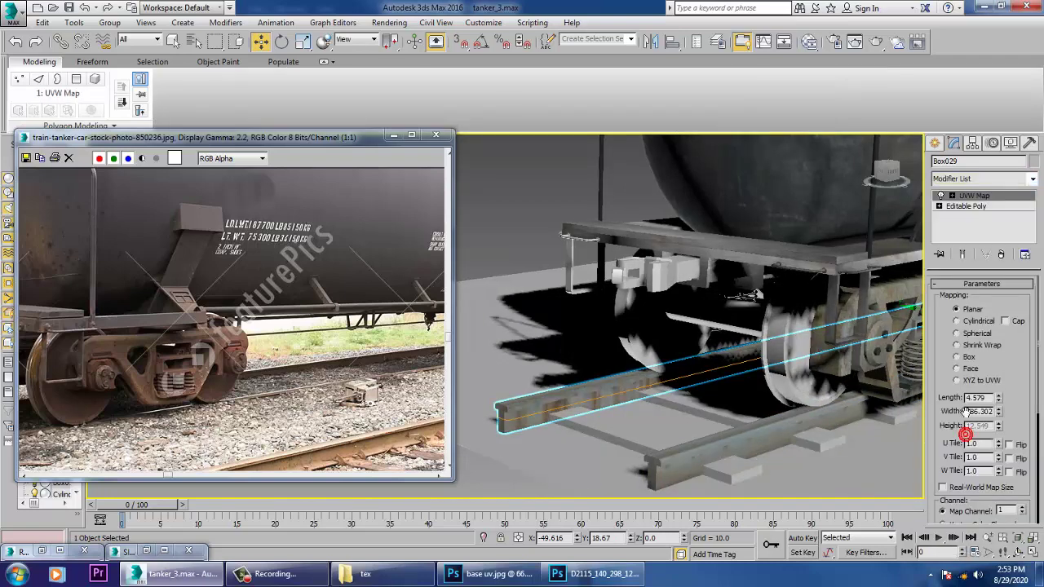
click(958, 357)
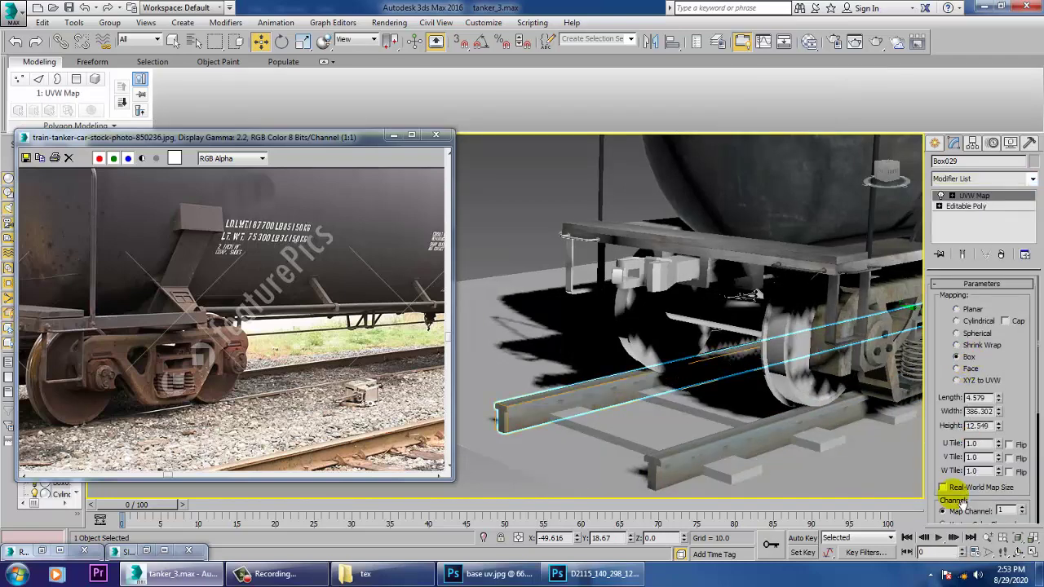
Select the two long pipes running beneath the tank and assign them the existing dark bitmap-textured VRayMtl
mouse_move(718, 390)
alt+middle_down()
mouse_move(820, 382)
mouse_move(757, 386)
mouse_move(704, 369)
mouse_move(713, 389)
alt+middle_up()
scroll(819, 382, down, 5)
scroll(757, 386, up, 8)
scroll(695, 387, up, 3)
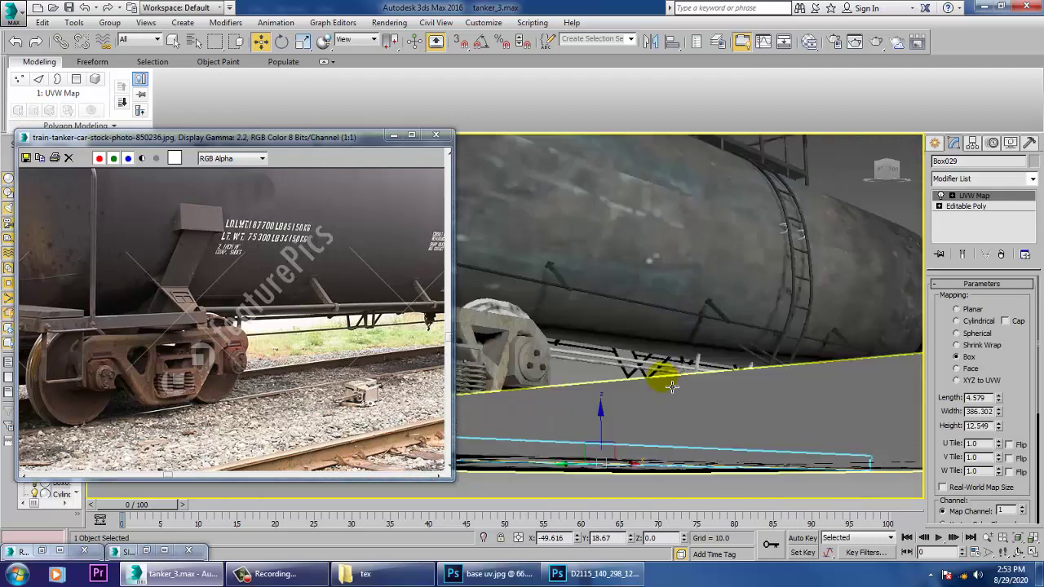
click(644, 373)
scroll(642, 373, up, 3)
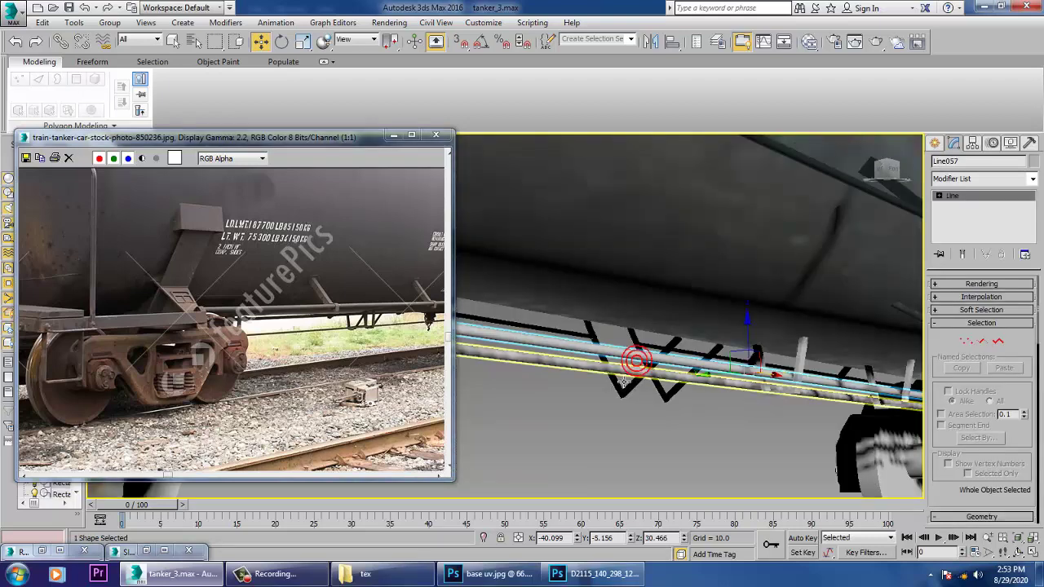
ctrl+click(623, 381)
key(m)
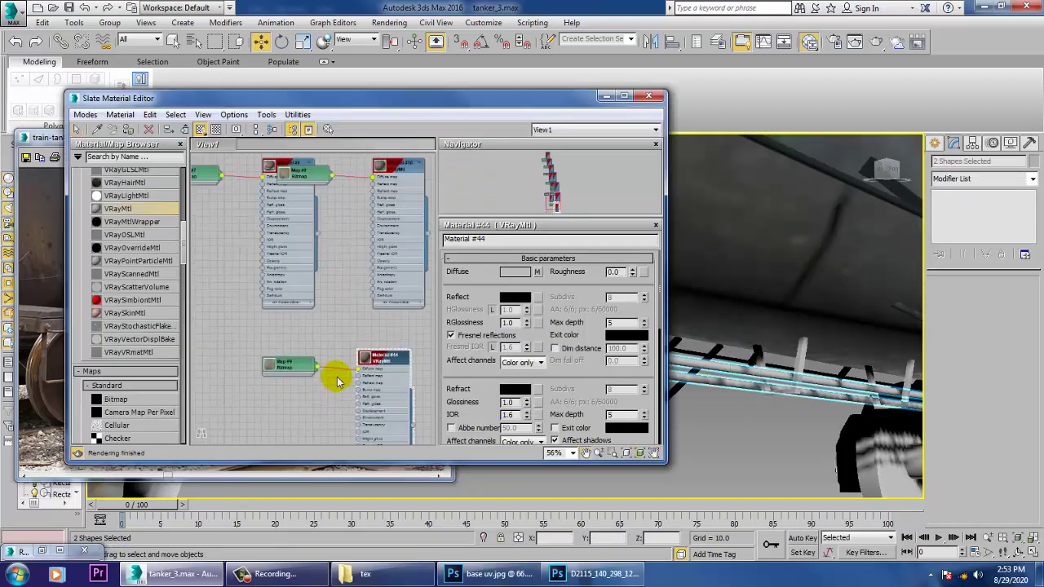
middle_drag(339, 381, 349, 442)
middle_drag(315, 258, 338, 379)
middle_drag(345, 293, 344, 302)
click(311, 230)
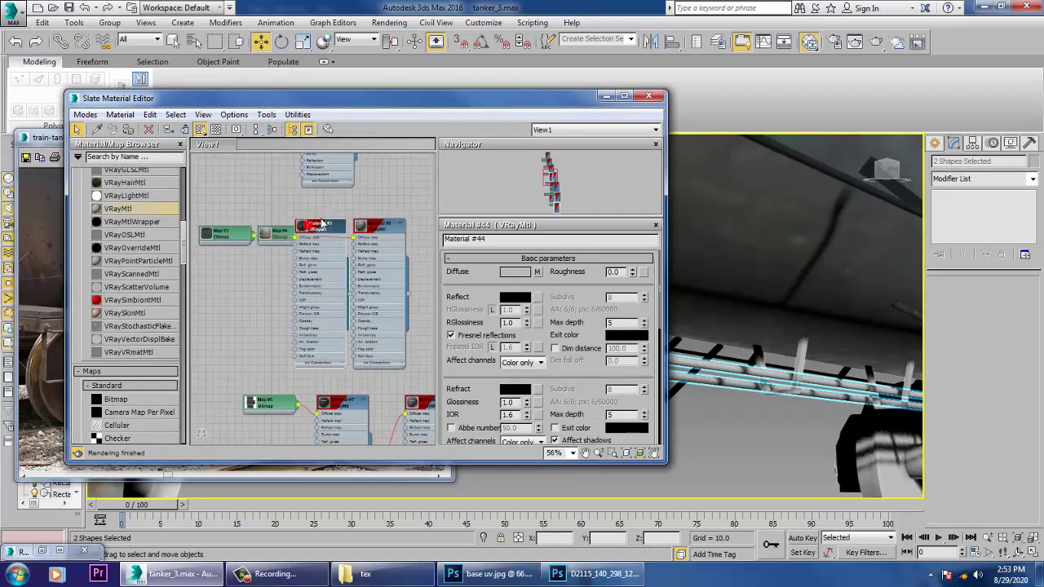
click(127, 131)
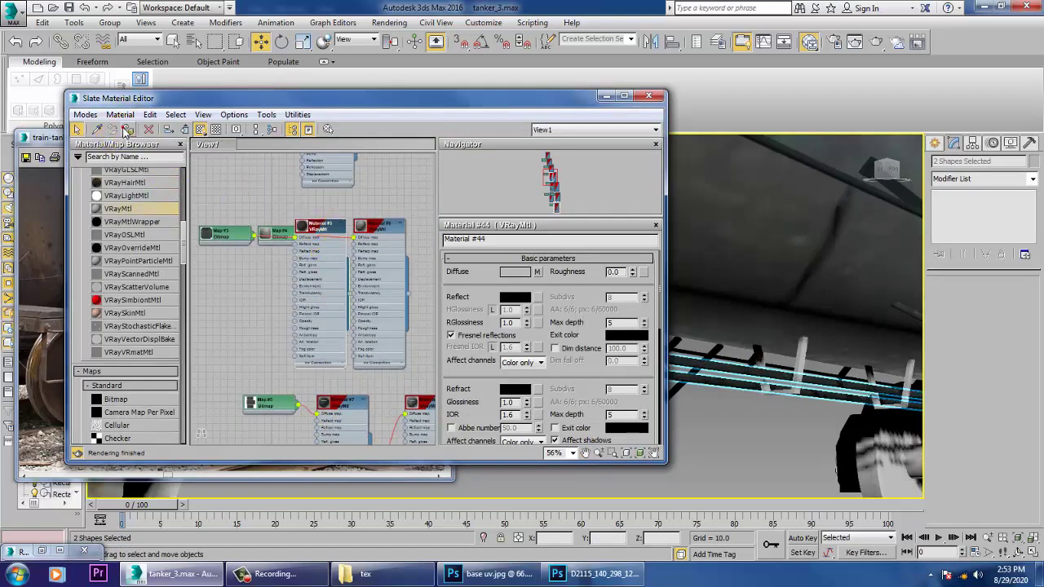
Assign the same dark VRayMtl to the three U-shaped hangers holding the pipes beneath the tank
click(807, 375)
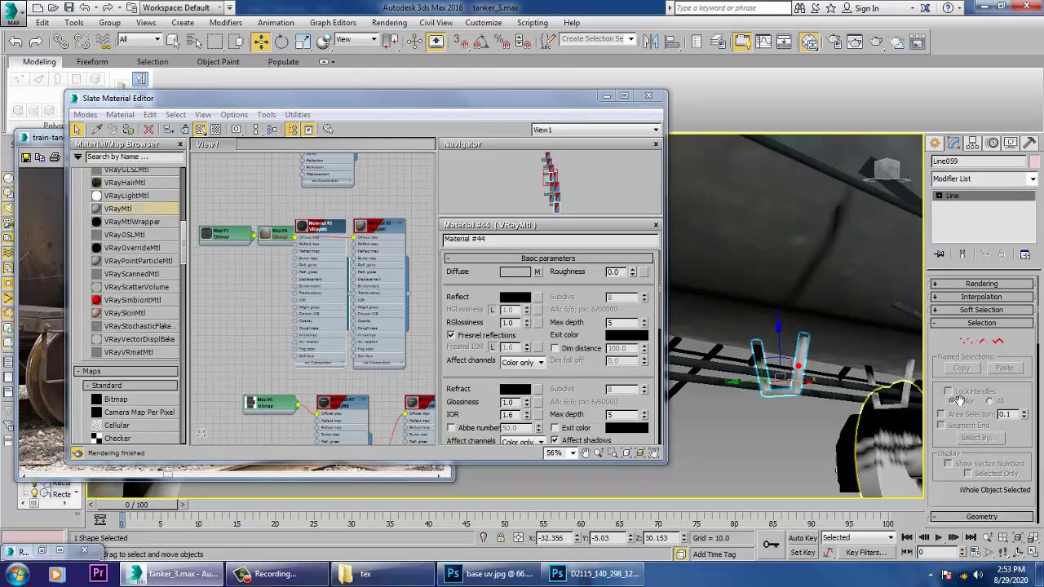
ctrl+click(917, 389)
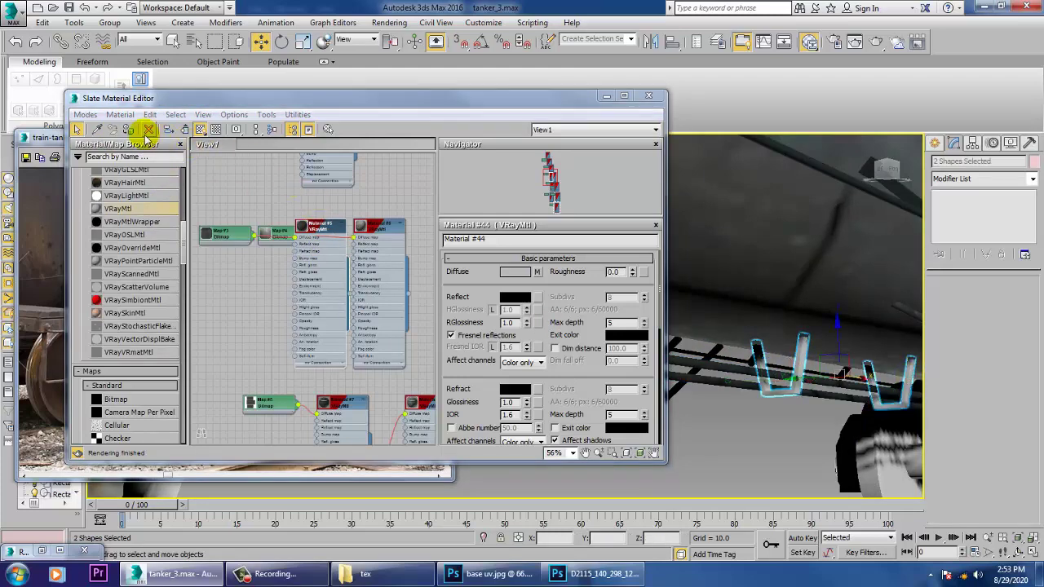
click(128, 132)
middle_drag(765, 396, 707, 369)
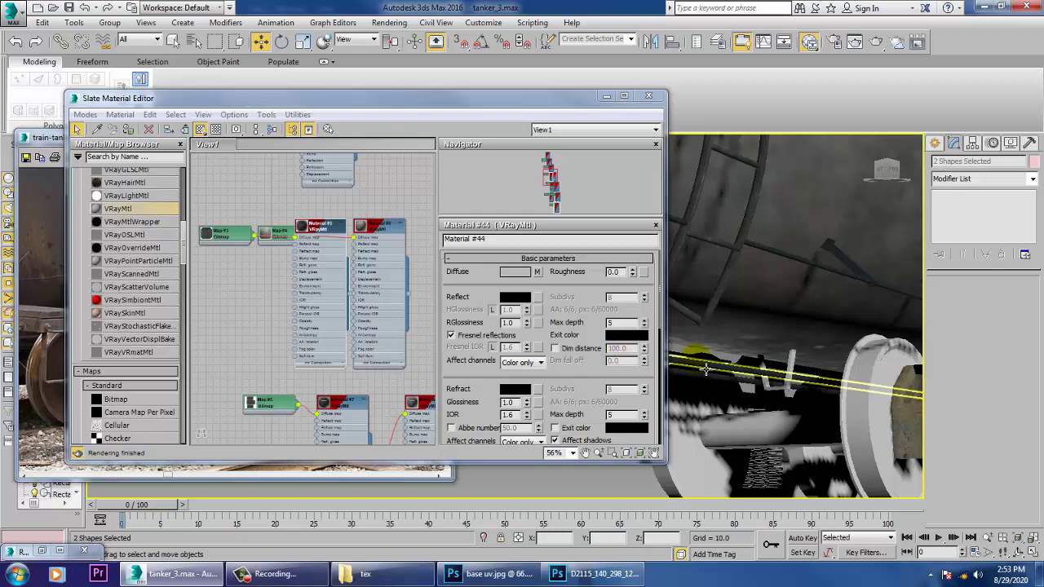
click(804, 371)
click(127, 131)
Move the Slate Material Editor clear of the model and inspect the tanker's side for parts still lacking a texture
middle_drag(828, 381, 897, 390)
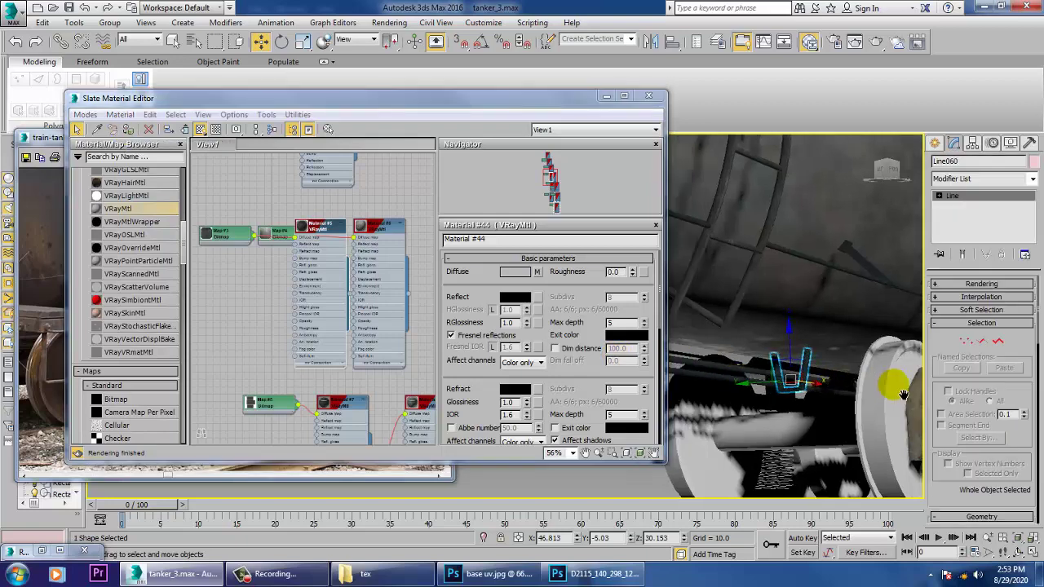
scroll(816, 393, down, 4)
middle_drag(815, 395, 769, 392)
scroll(841, 379, down, 5)
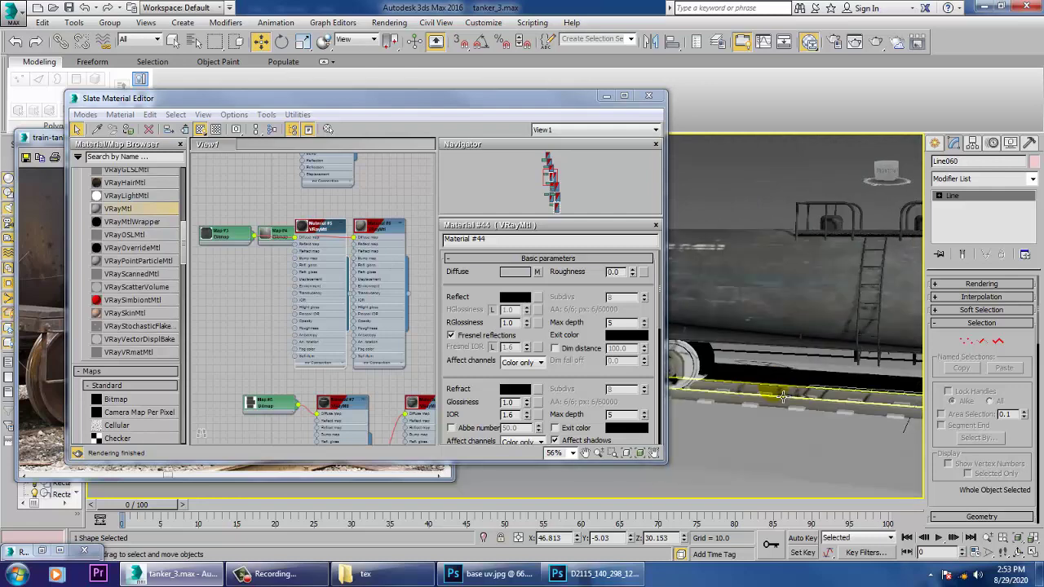
drag(555, 106, 297, 100)
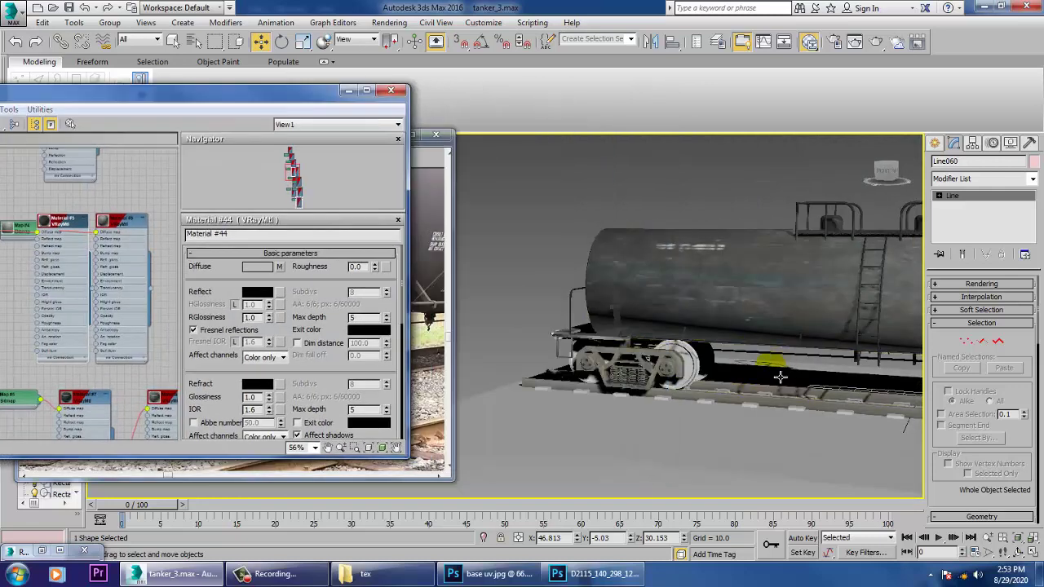
alt+middle_drag(505, 358, 715, 390)
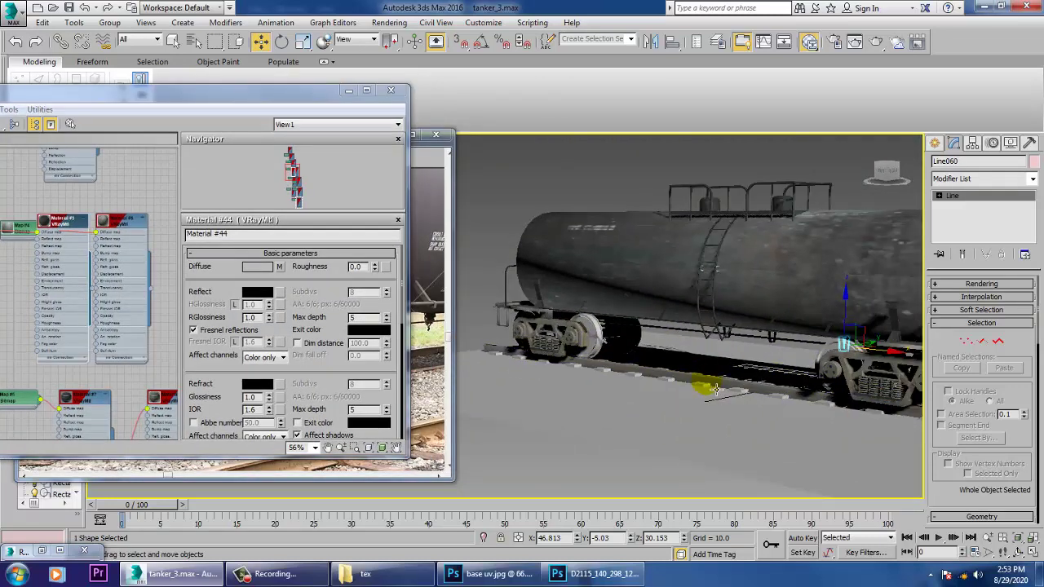
Minimize the Slate Material Editor and the reference photo, and inspect the whole tanker and its near wheel truck for remaining untextured parts
alt+middle_drag(822, 381, 532, 378)
alt+middle_drag(666, 392, 748, 381)
click(348, 91)
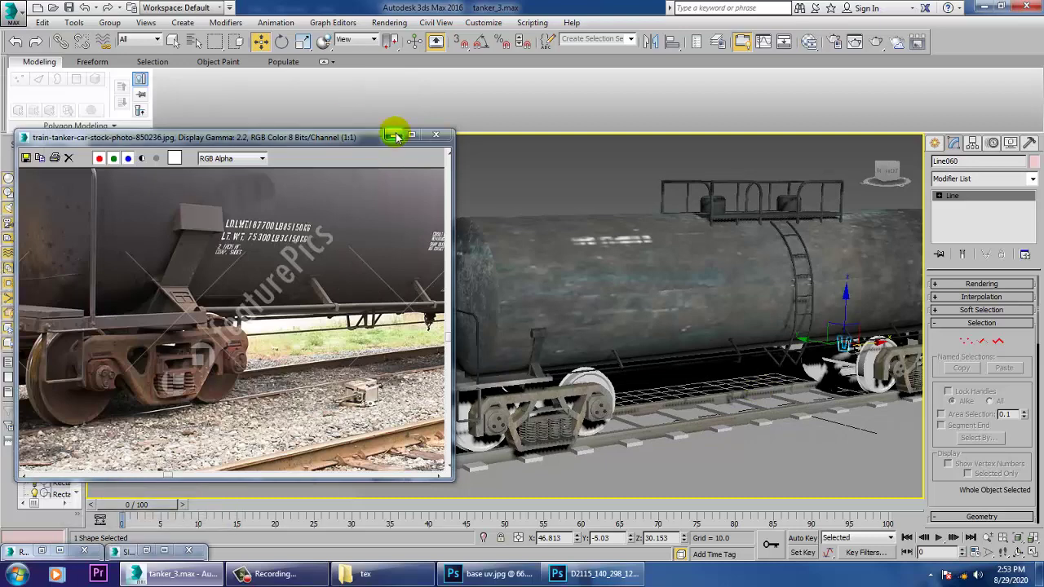
click(395, 135)
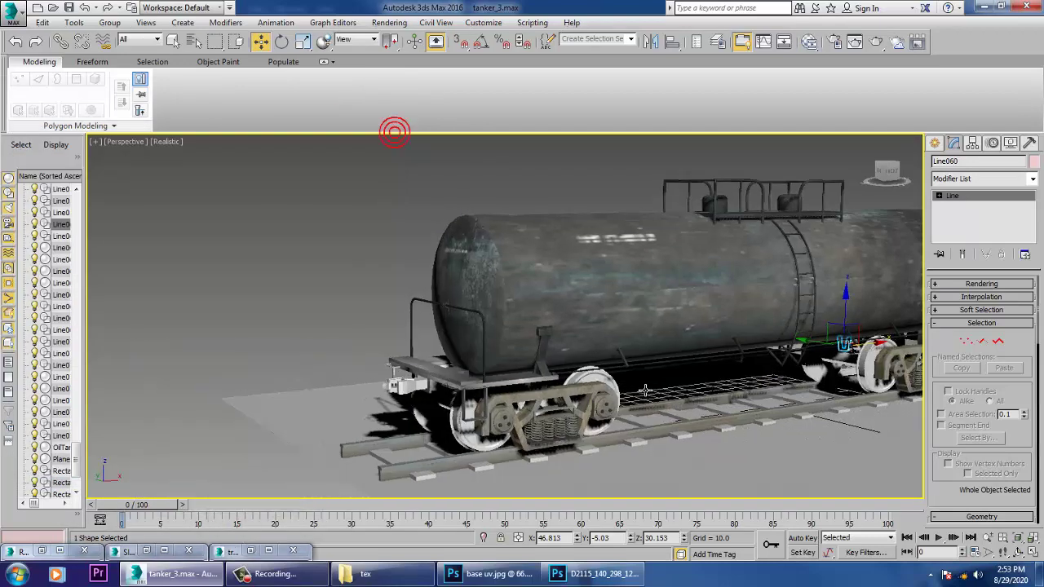
alt+middle_drag(652, 342, 557, 396)
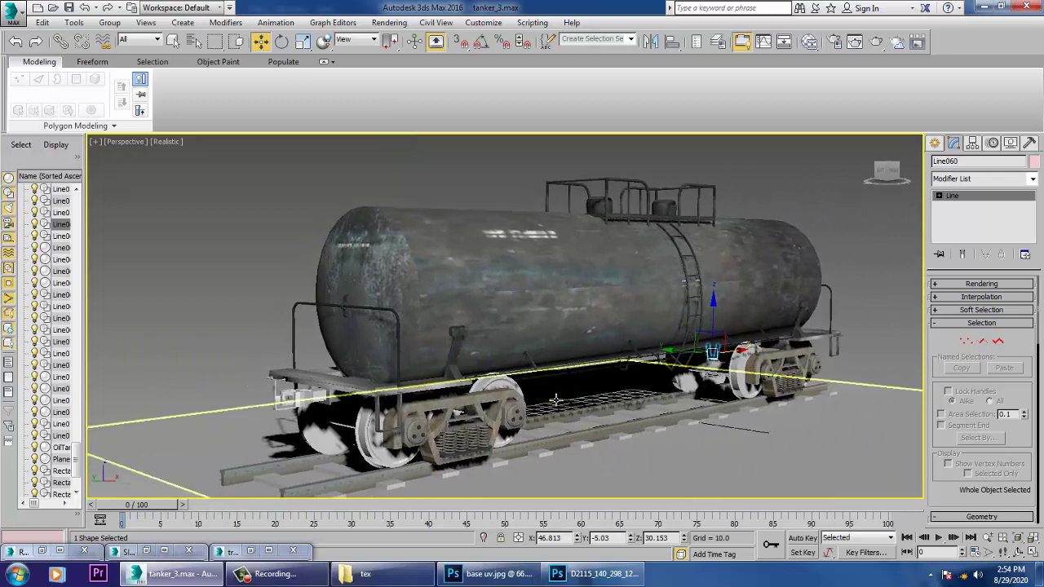
scroll(554, 399, up, 8)
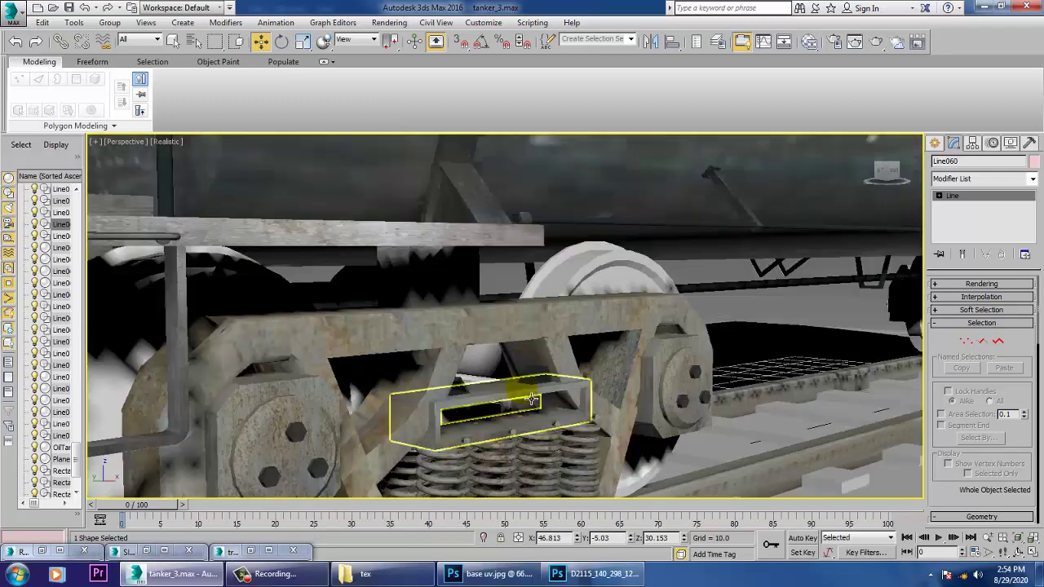
scroll(532, 400, down, 6)
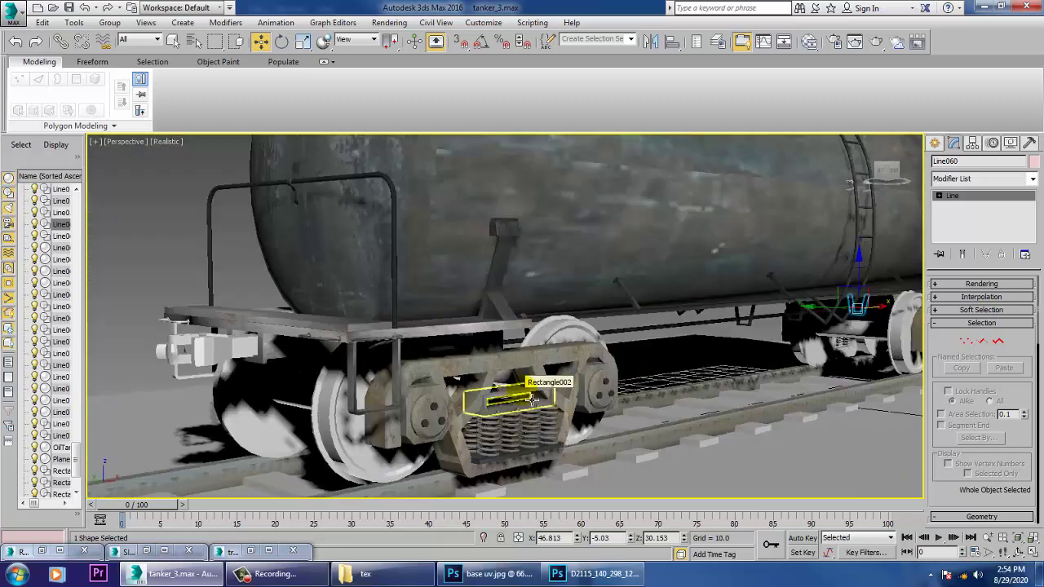
scroll(535, 399, down, 8)
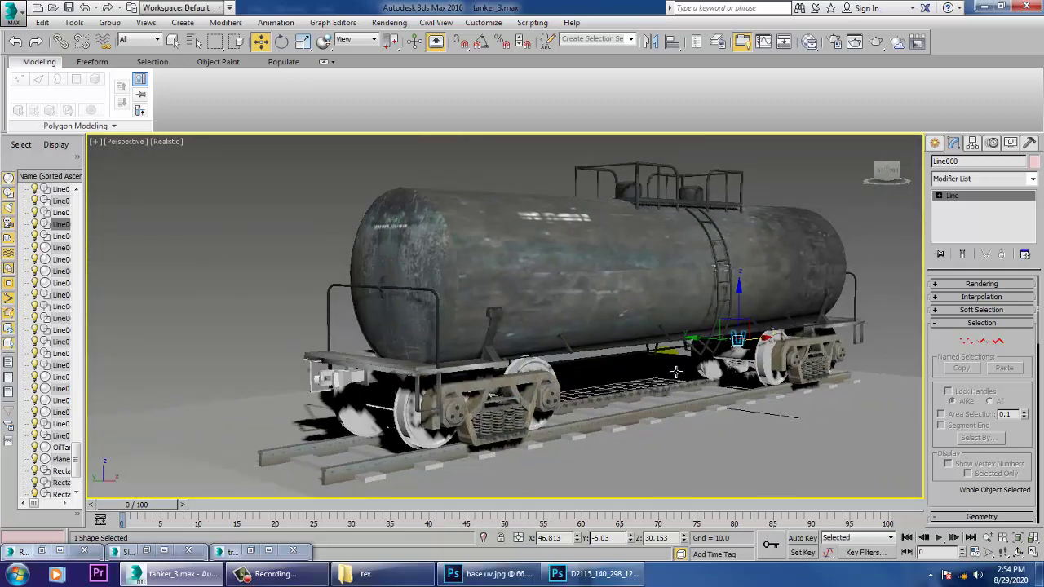
alt+middle_drag(660, 373, 660, 374)
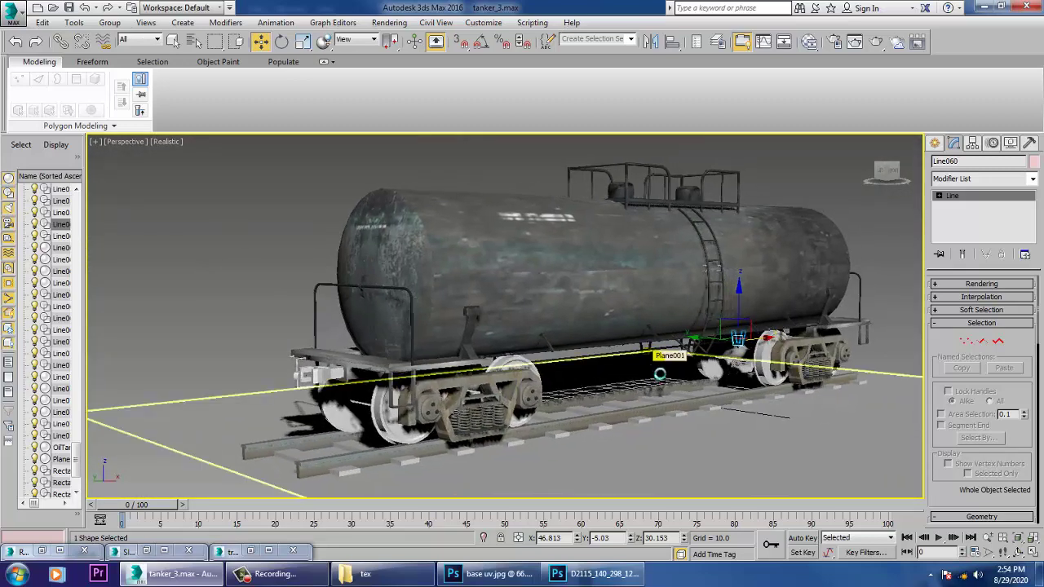